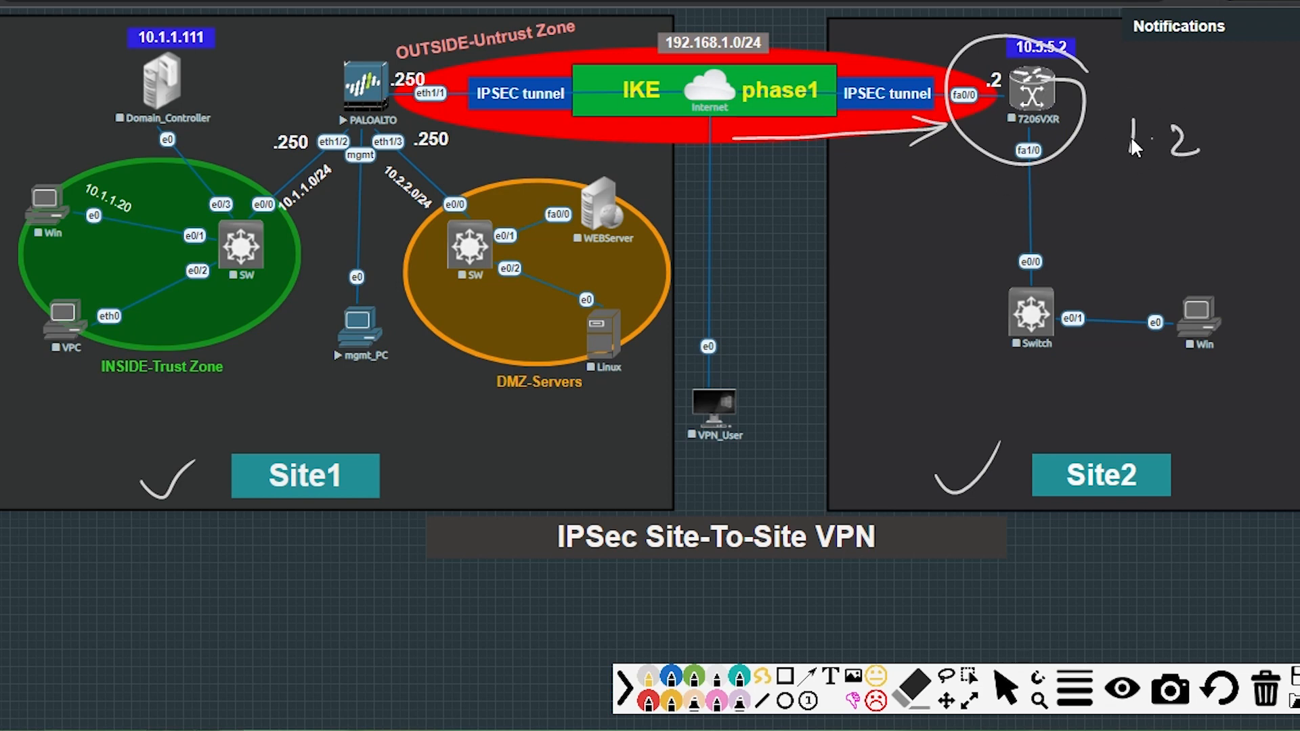
Clear the old marks and circle the PALOALTO firewall and the 7206VXR Site2 router.
mouse_move(1072, 36)
left_mouse_down()
mouse_move(974, 37)
mouse_move(1014, 31)
left_mouse_up()
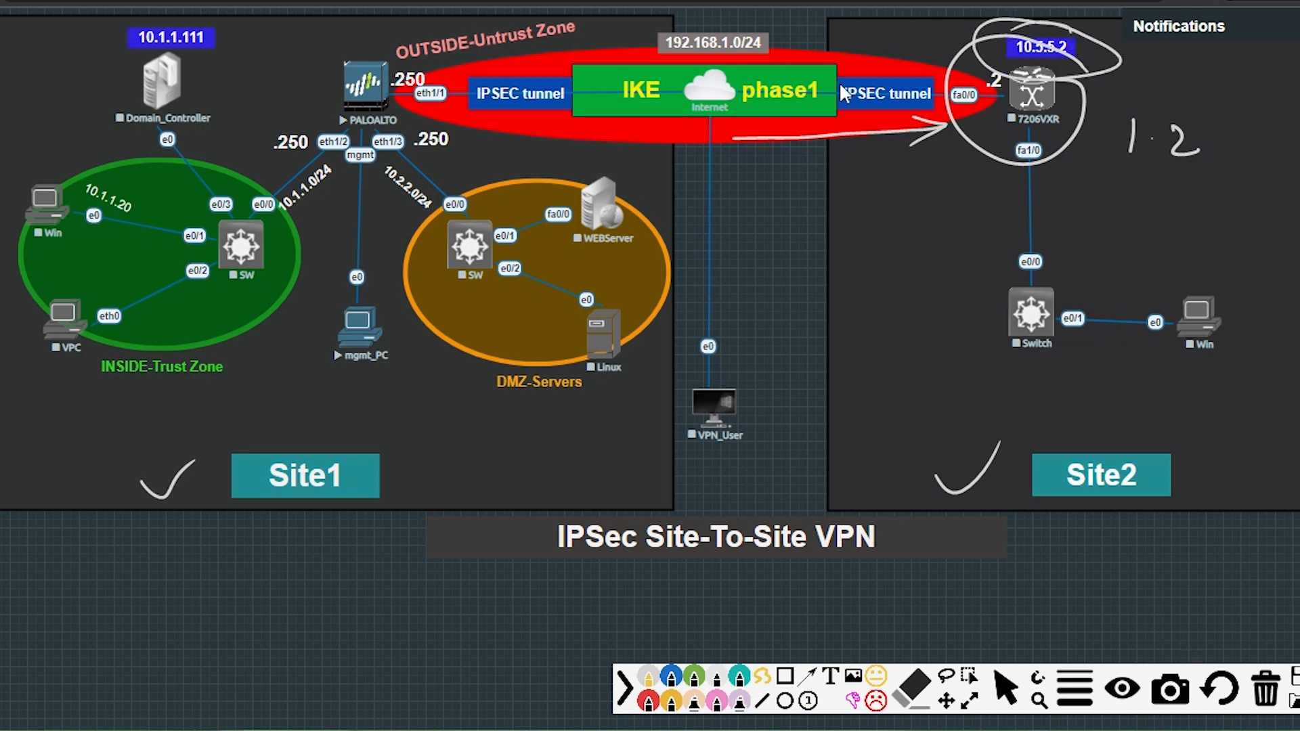
left_click(1264, 698)
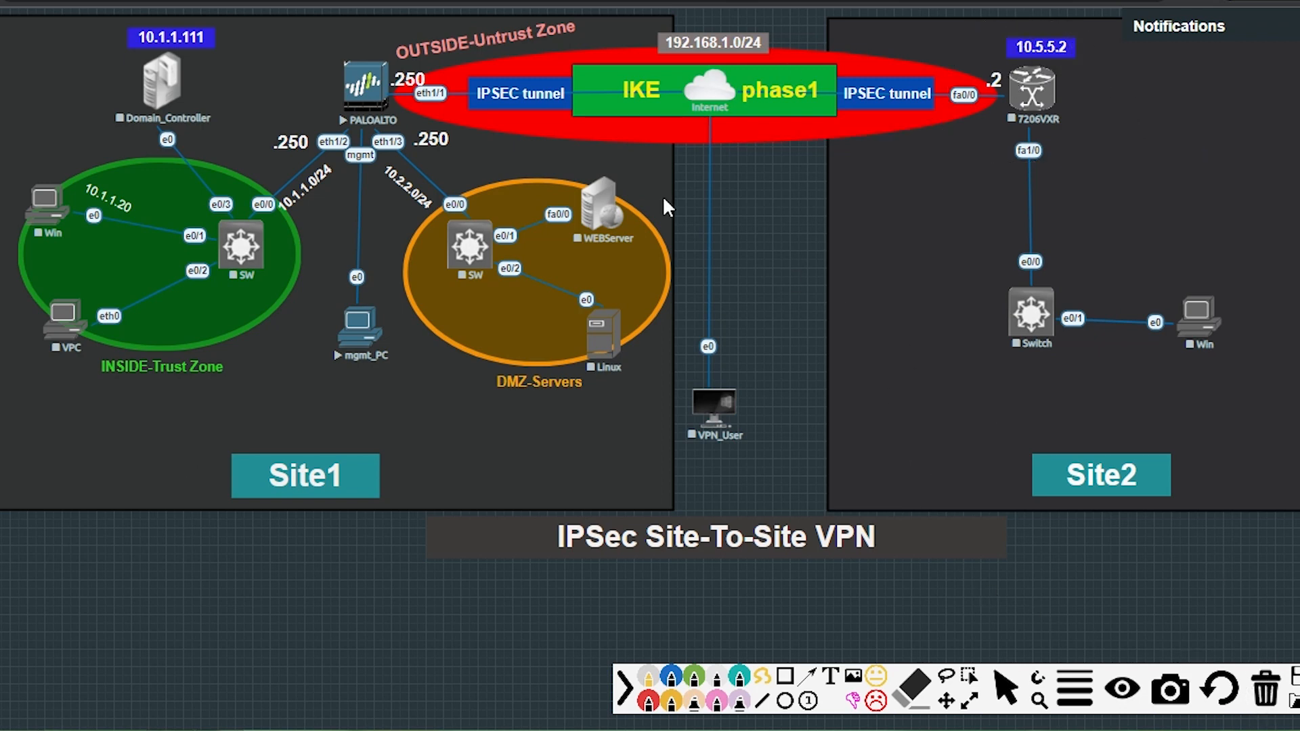
mouse_move(383, 53)
left_mouse_down()
mouse_move(376, 163)
mouse_move(409, 44)
left_mouse_up()
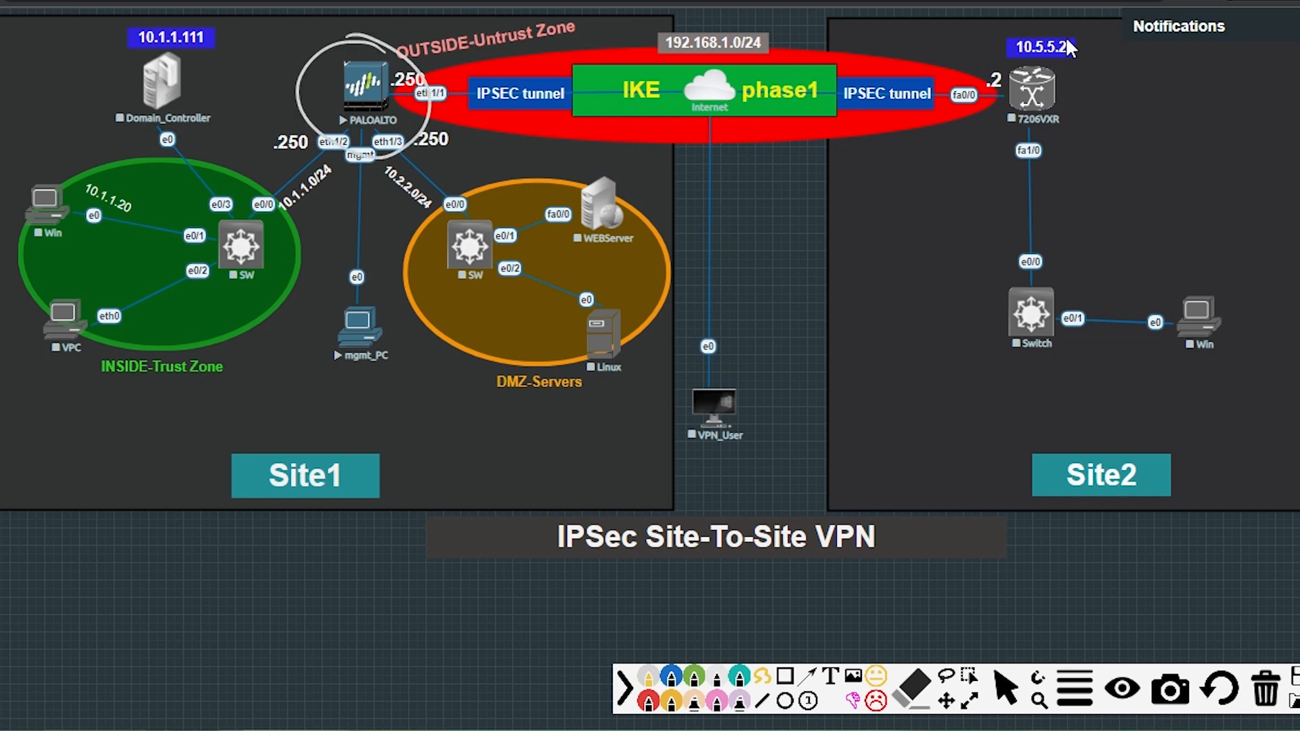
mouse_move(1068, 41)
left_mouse_down()
mouse_move(956, 114)
mouse_move(1092, 49)
left_mouse_up()
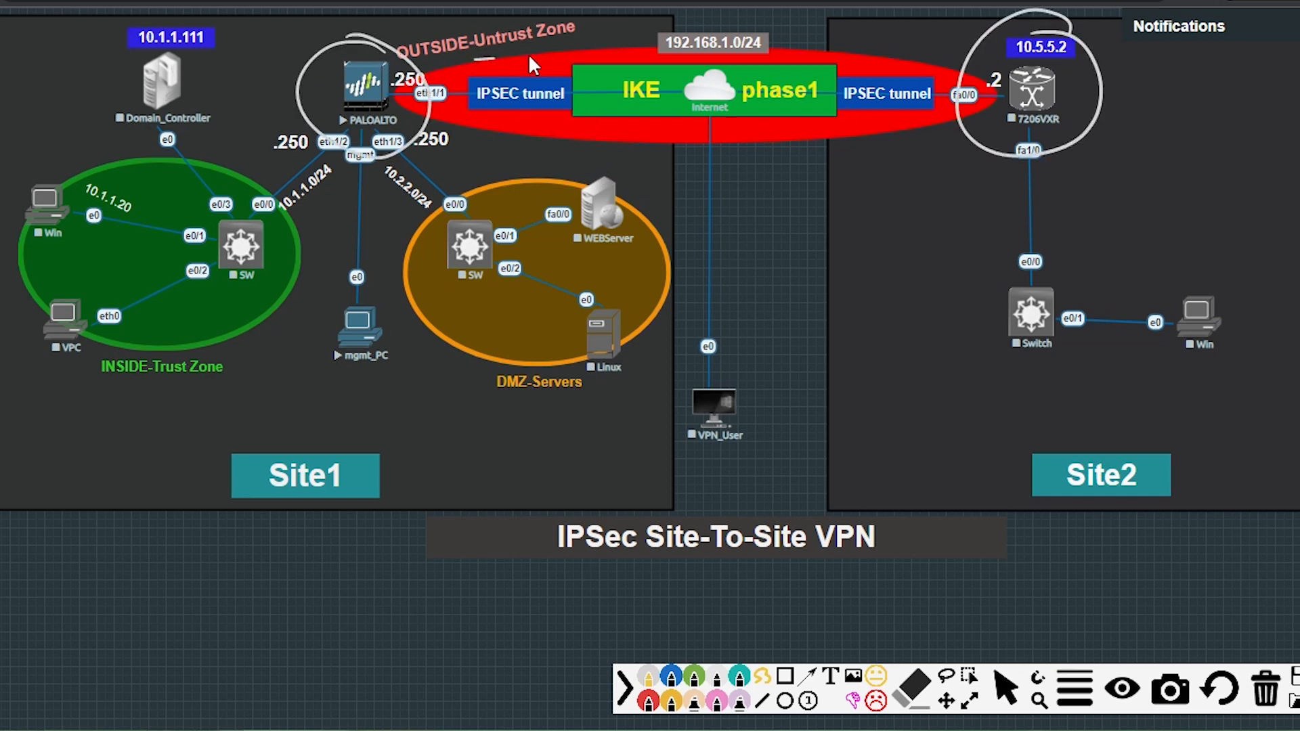
Draw traffic arrows along the tunnel and between the INSIDE zone and Site2 router.
mouse_move(529, 55)
left_mouse_down()
mouse_move(903, 45)
mouse_move(884, 81)
left_mouse_up()
left_click_drag(520, 146, 902, 138)
left_click_drag(536, 152, 518, 126)
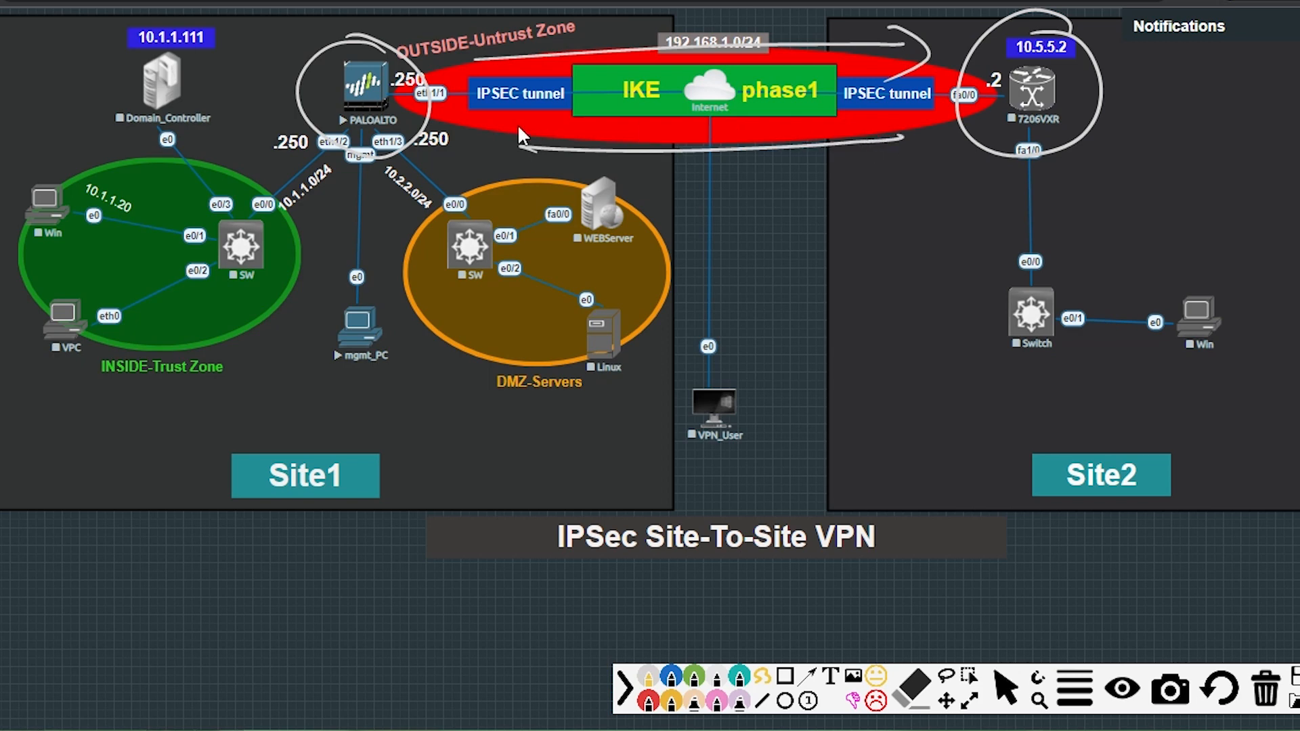
mouse_move(108, 263)
left_mouse_down()
mouse_move(274, 197)
mouse_move(948, 175)
mouse_move(938, 206)
left_mouse_up()
left_click_drag(1031, 199, 293, 256)
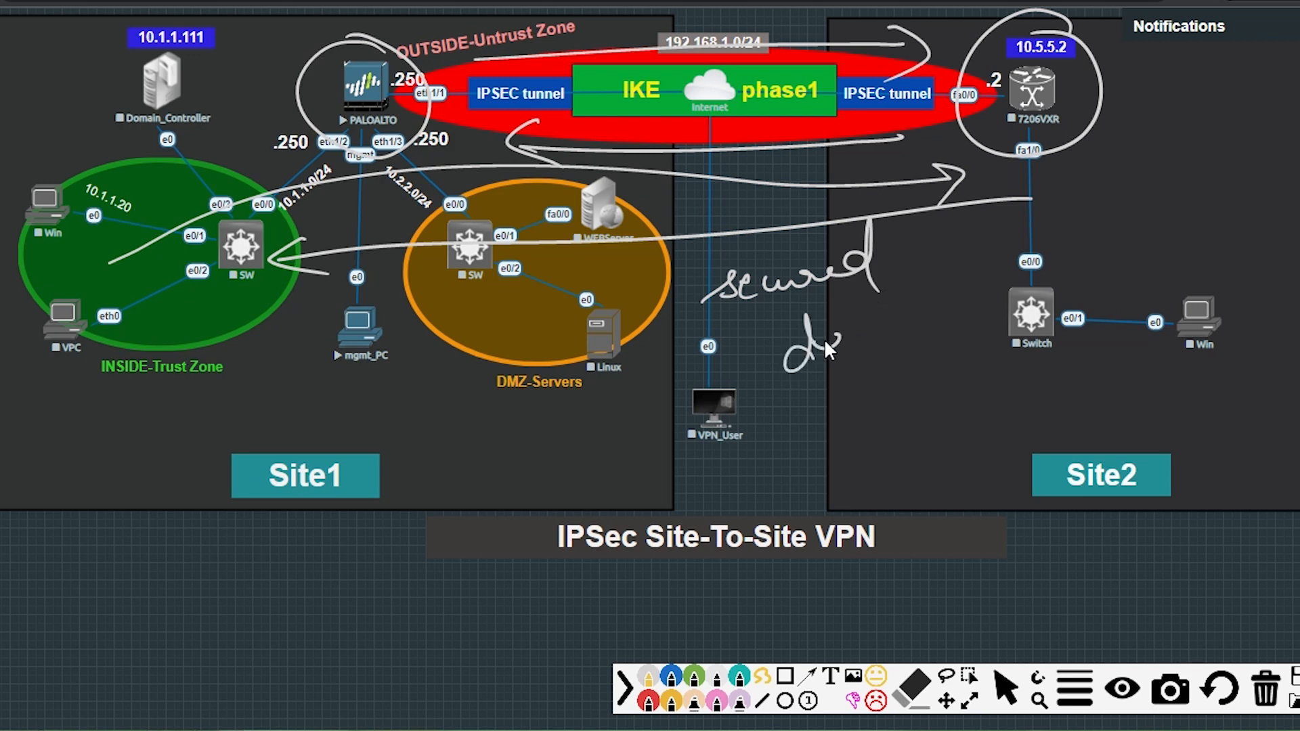
Handwrite the notes 'secured data', 'modify changes' and 'info does not leak'.
left_click_drag(894, 340, 896, 339)
left_click_drag(875, 315, 904, 293)
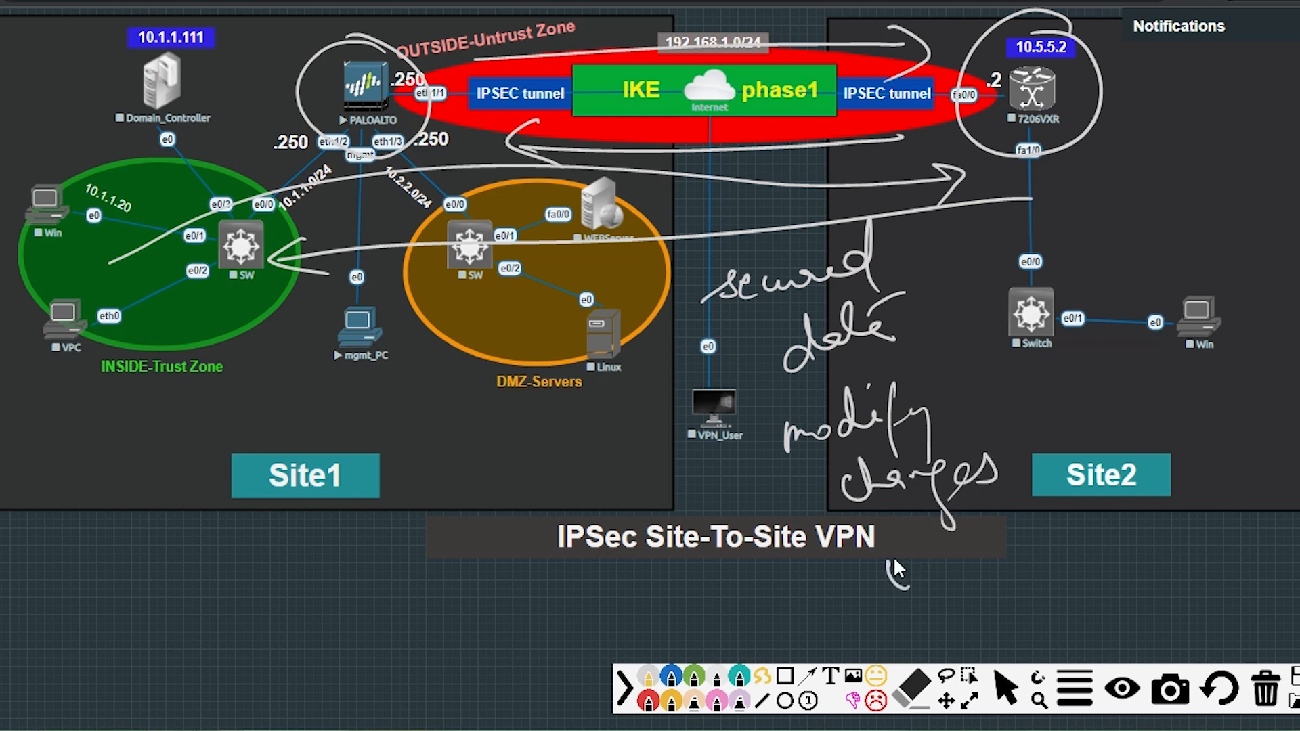
left_click_drag(965, 562, 983, 567)
left_click_drag(978, 532, 975, 541)
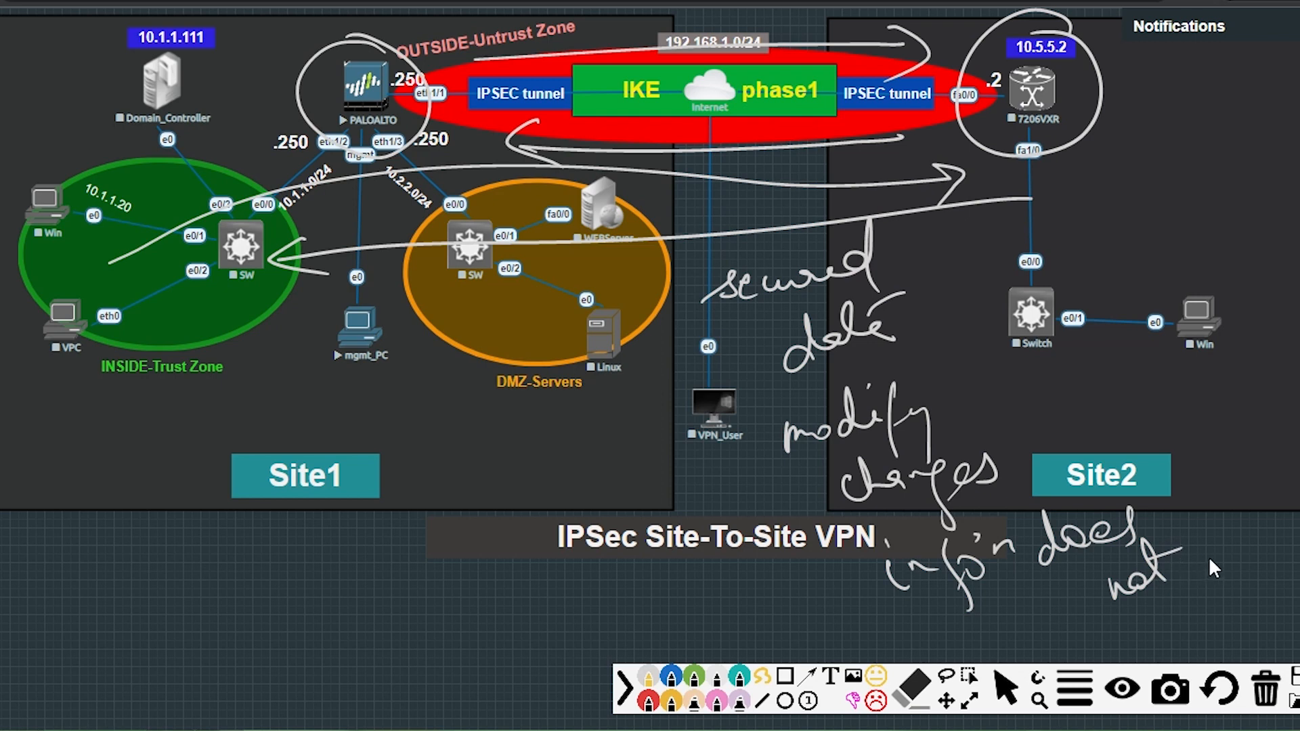
left_click_drag(1246, 558, 1297, 562)
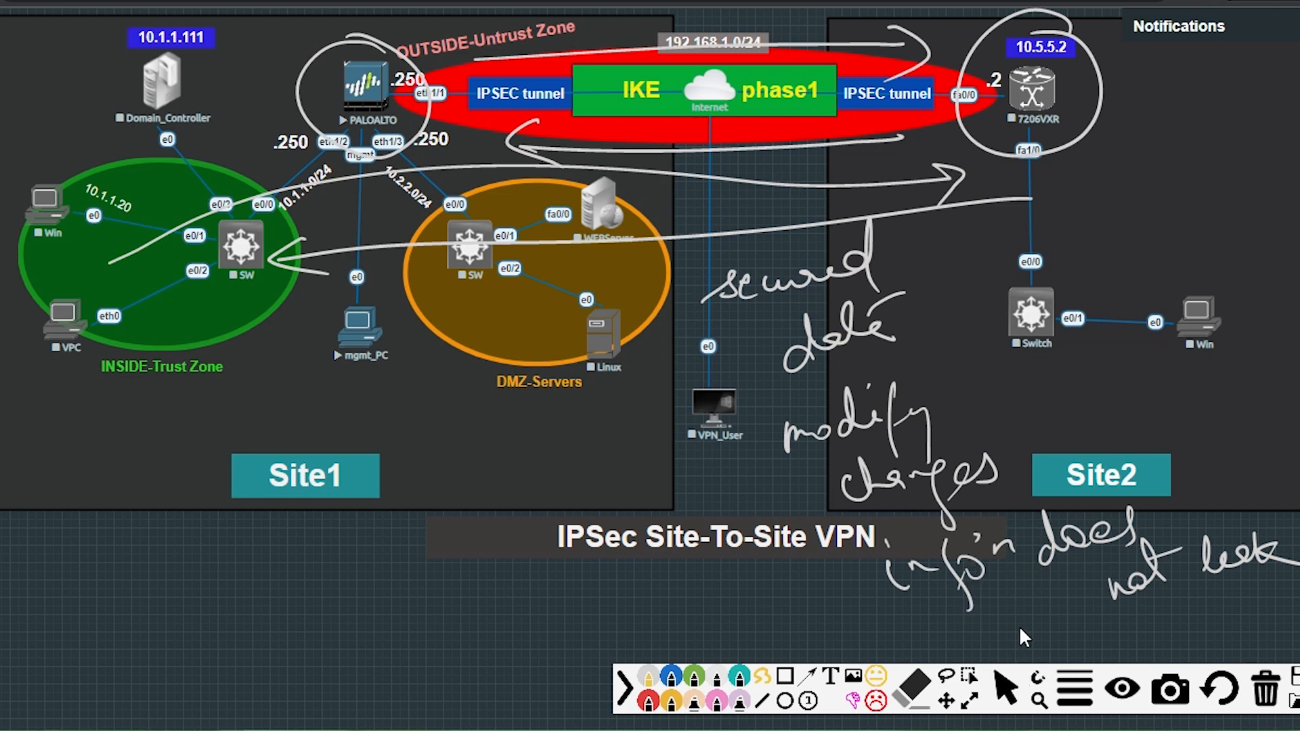
Clear the notes, loop the OUTSIDE tunnel and label it 'control tunnel' with an arrow.
left_click(1265, 711)
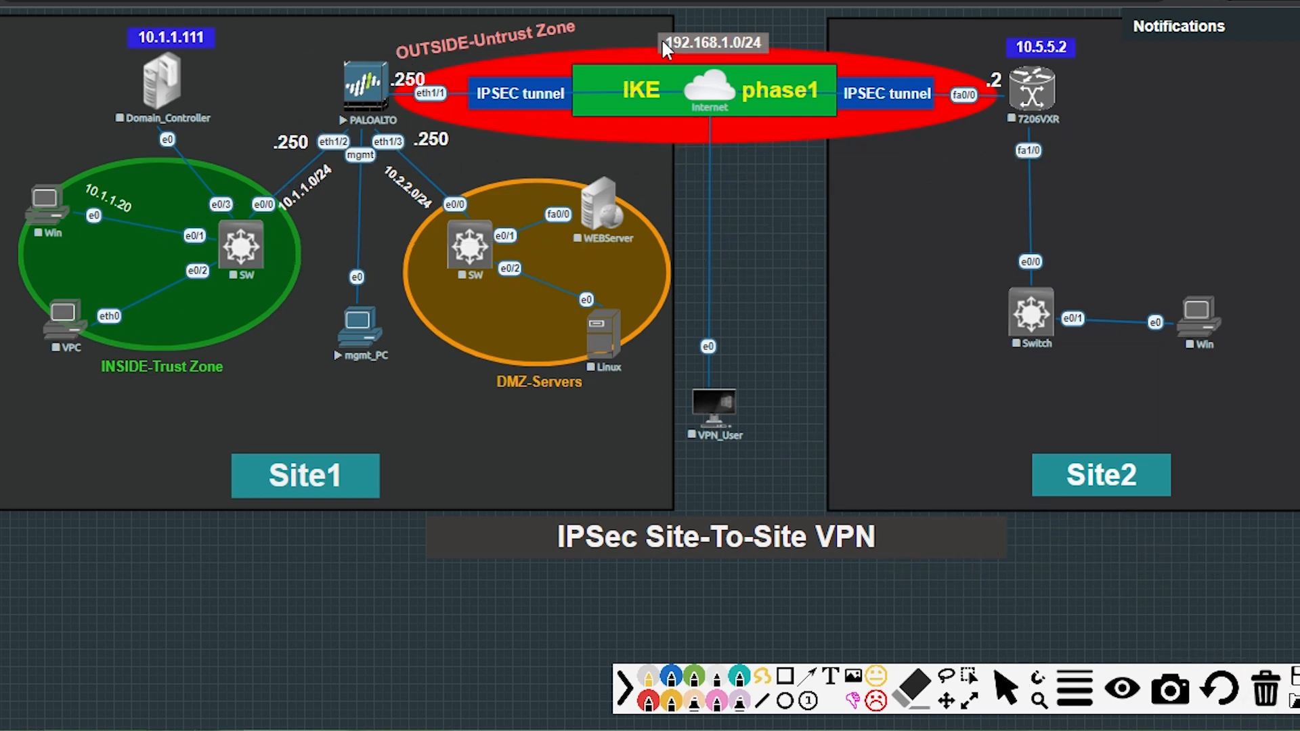
mouse_move(662, 42)
left_mouse_down()
mouse_move(433, 81)
mouse_move(632, 159)
mouse_move(912, 164)
mouse_move(765, 40)
mouse_move(618, 38)
left_mouse_up()
left_click_drag(772, 164, 817, 245)
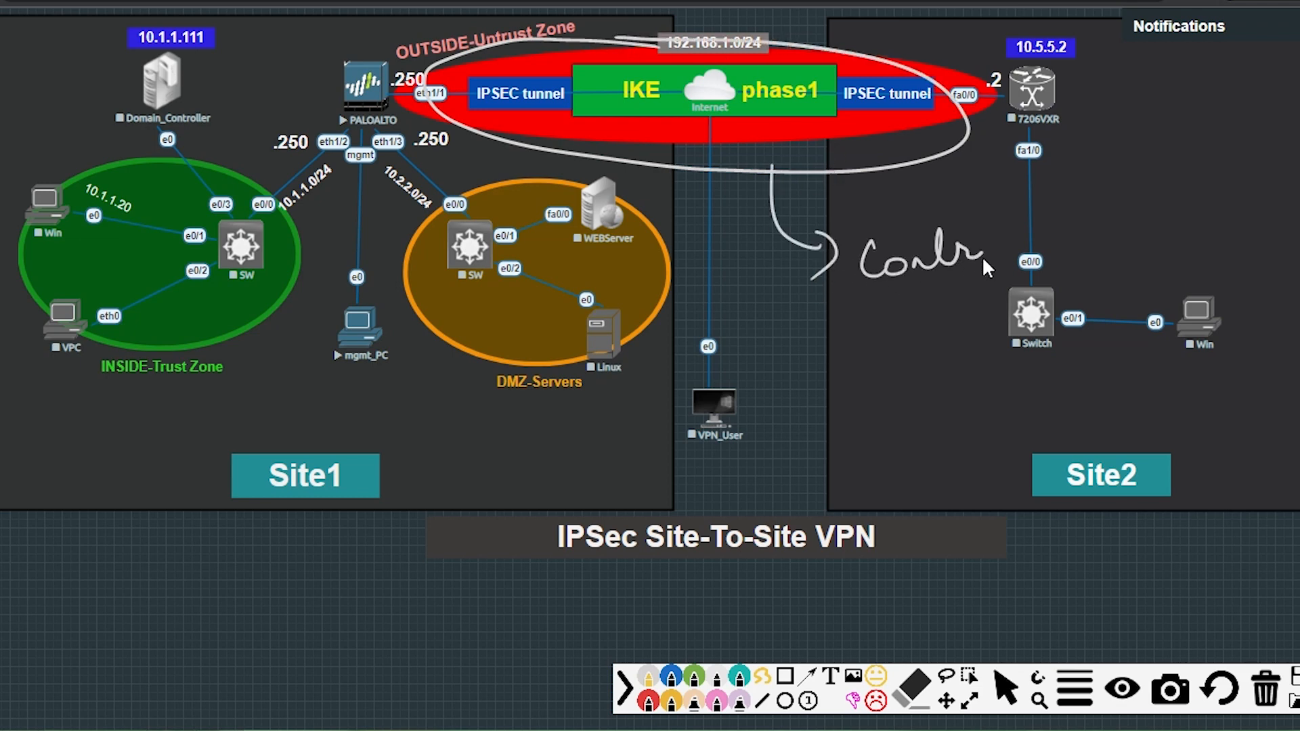
left_click_drag(984, 261, 997, 245)
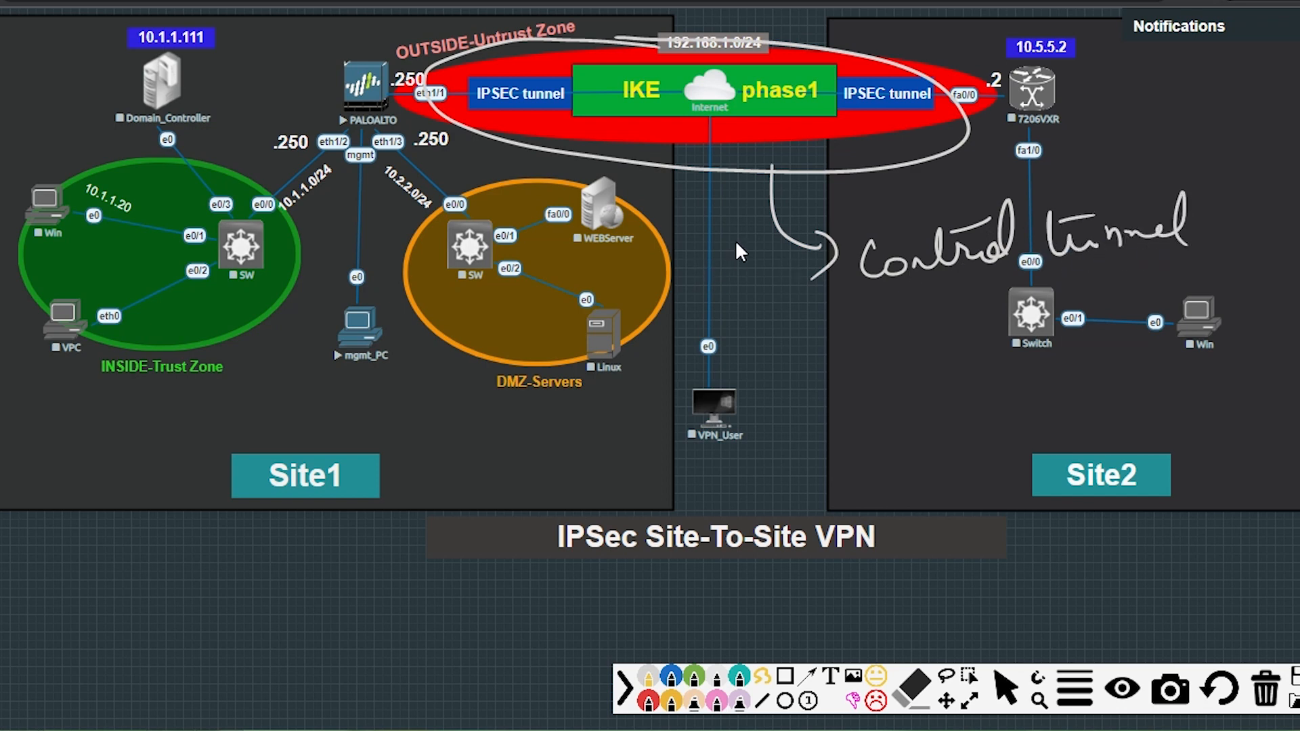
Add 'encrypted form' and 'data will not tampered' notes below the tunnel.
left_click_drag(715, 169, 719, 318)
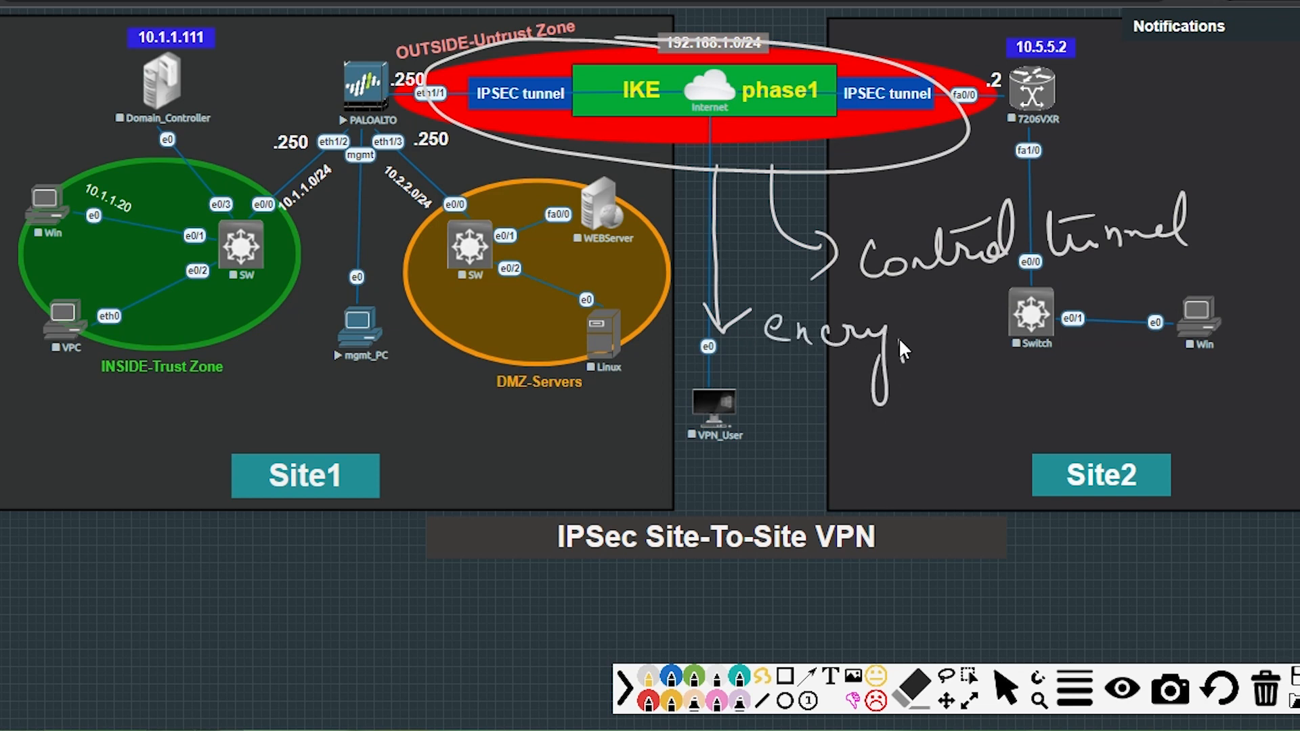
mouse_move(944, 329)
left_mouse_down()
mouse_move(962, 321)
mouse_move(947, 315)
left_mouse_up()
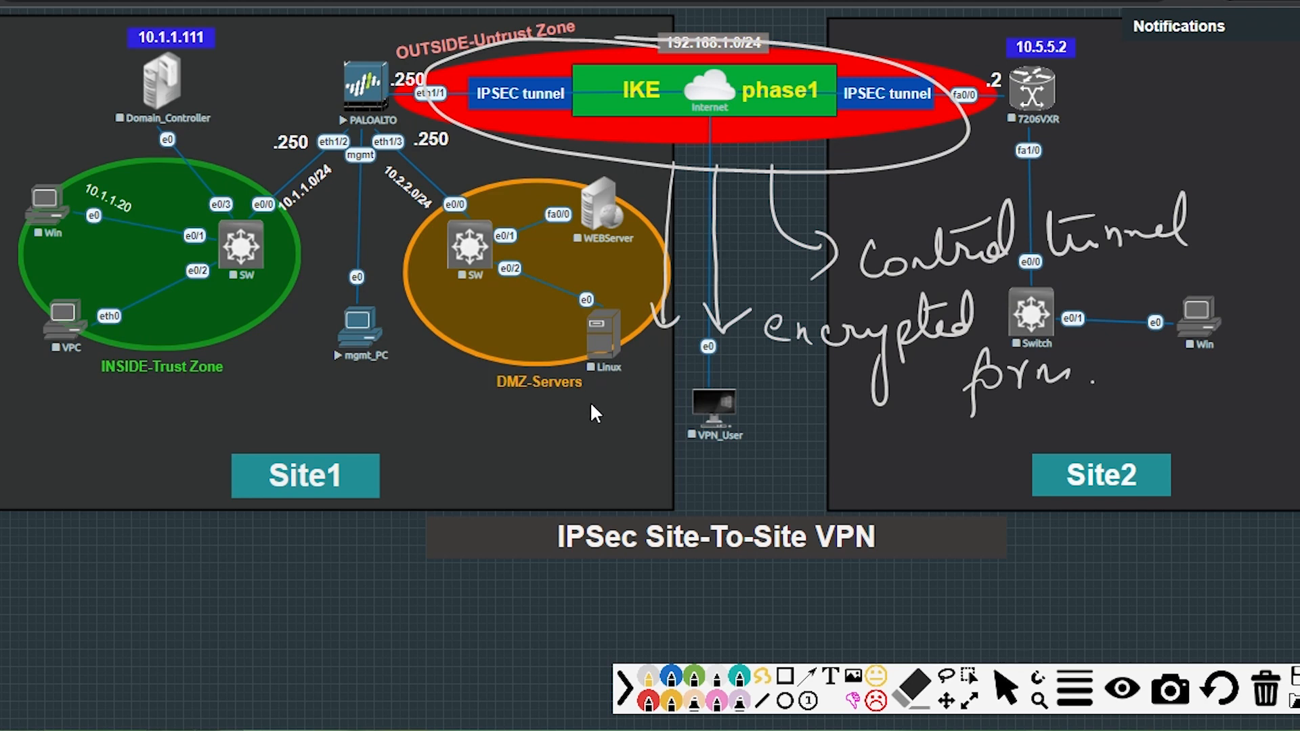
left_click_drag(644, 418, 667, 427)
left_click_drag(643, 410, 672, 389)
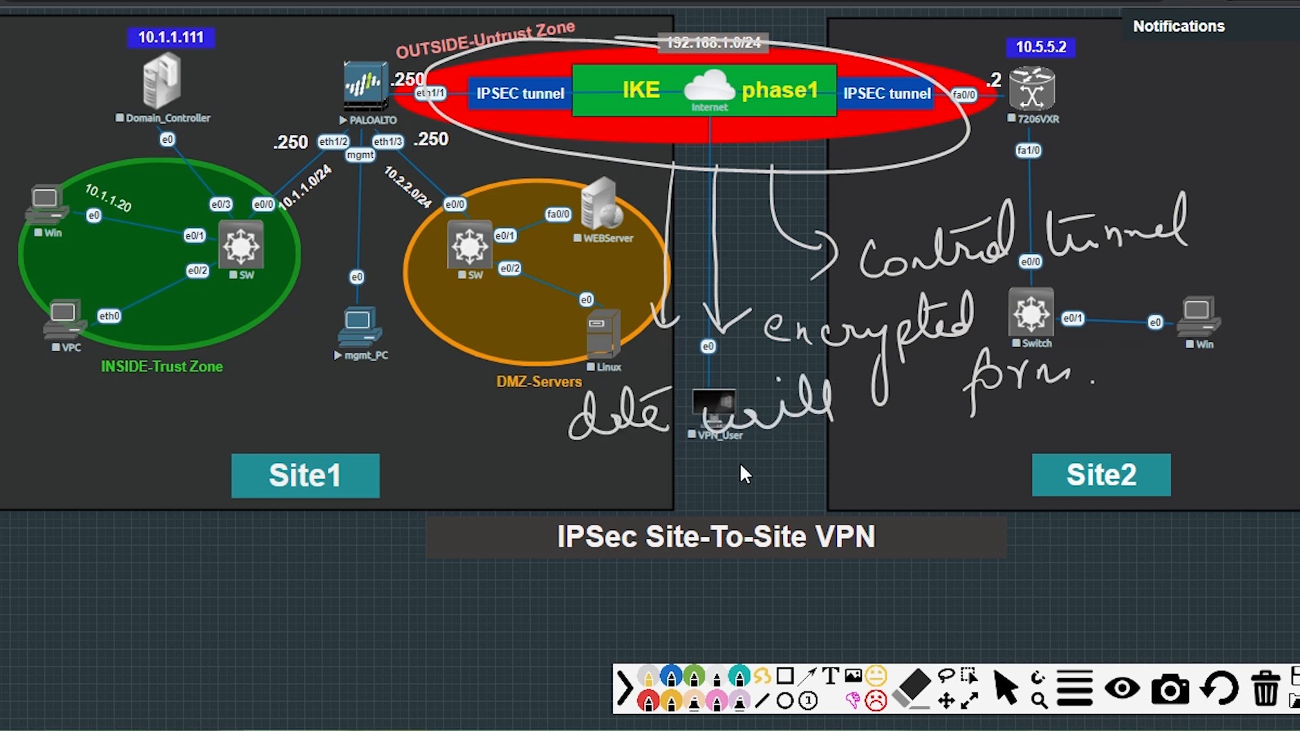
left_click_drag(871, 438, 893, 474)
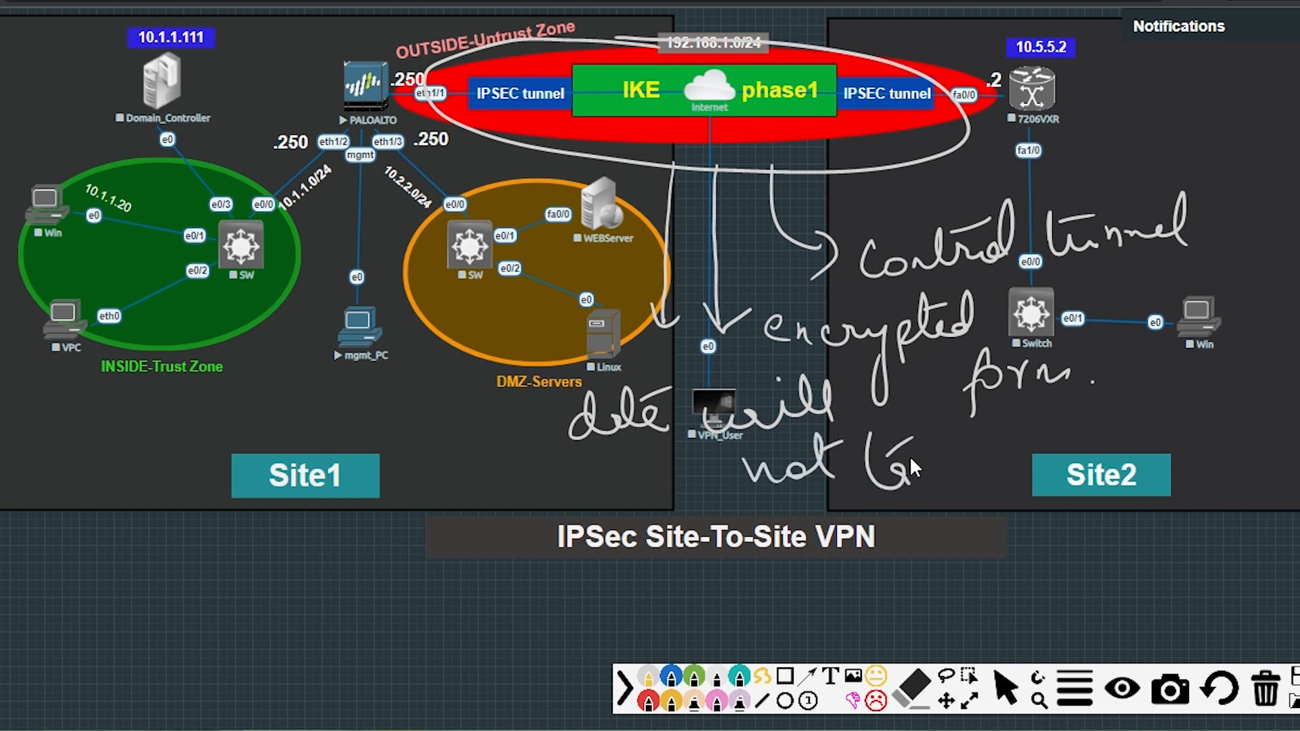
left_click_drag(1028, 445, 1134, 472)
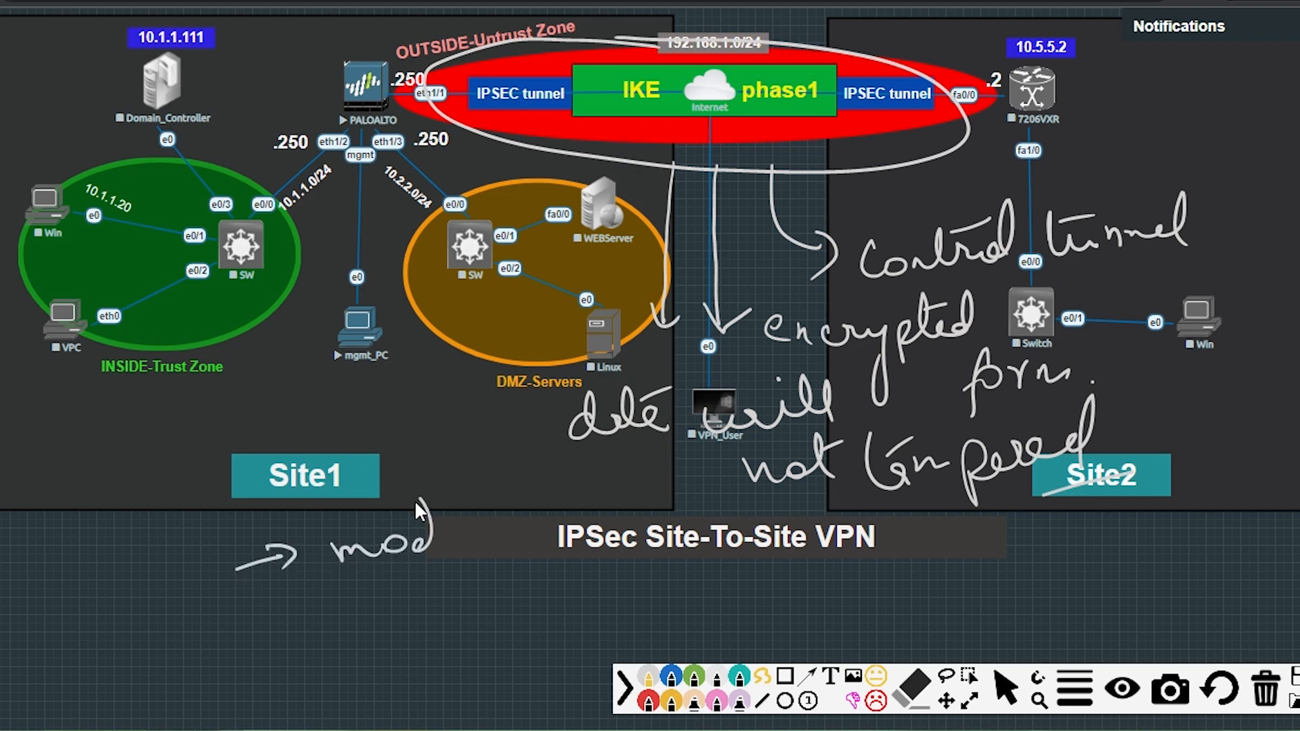
Write 'modify' and 'change', bracket them together and label the bracket 'Integrity'.
left_click_drag(504, 566, 531, 512)
left_click_drag(436, 477, 438, 485)
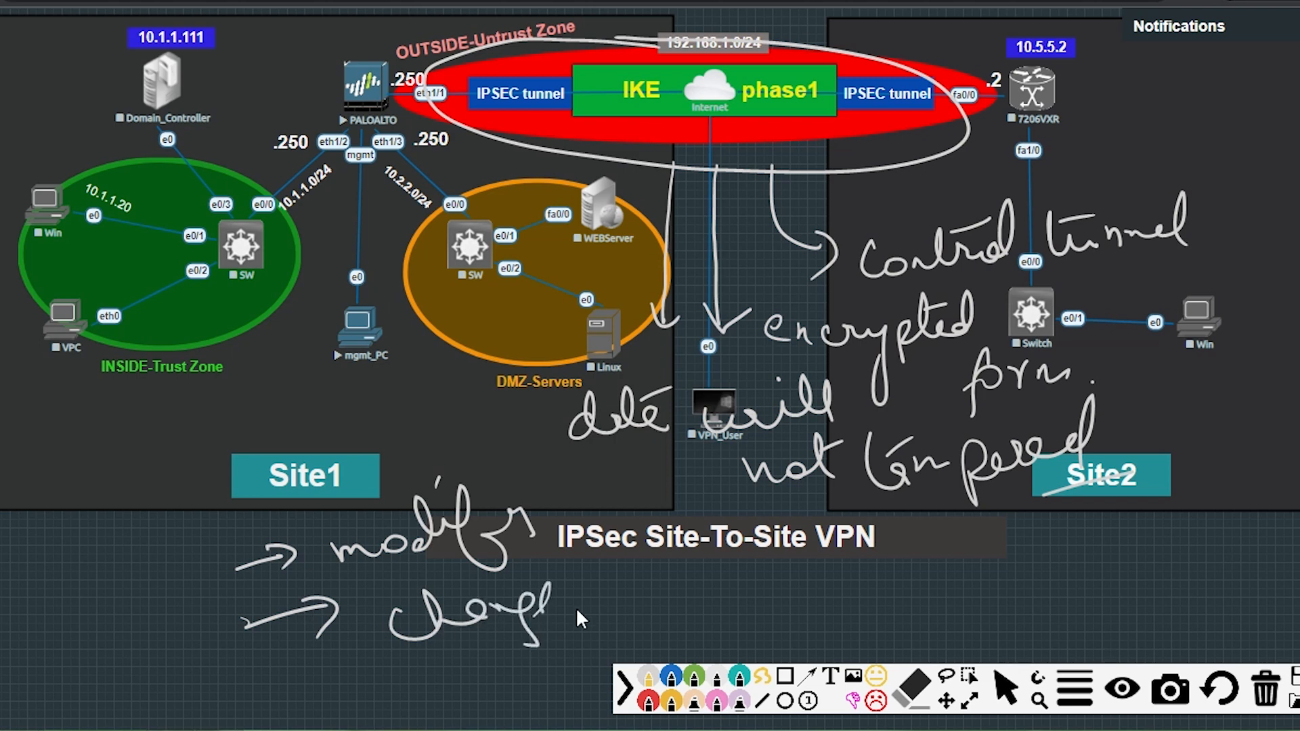
left_click_drag(541, 613, 568, 614)
left_click_drag(539, 472, 633, 624)
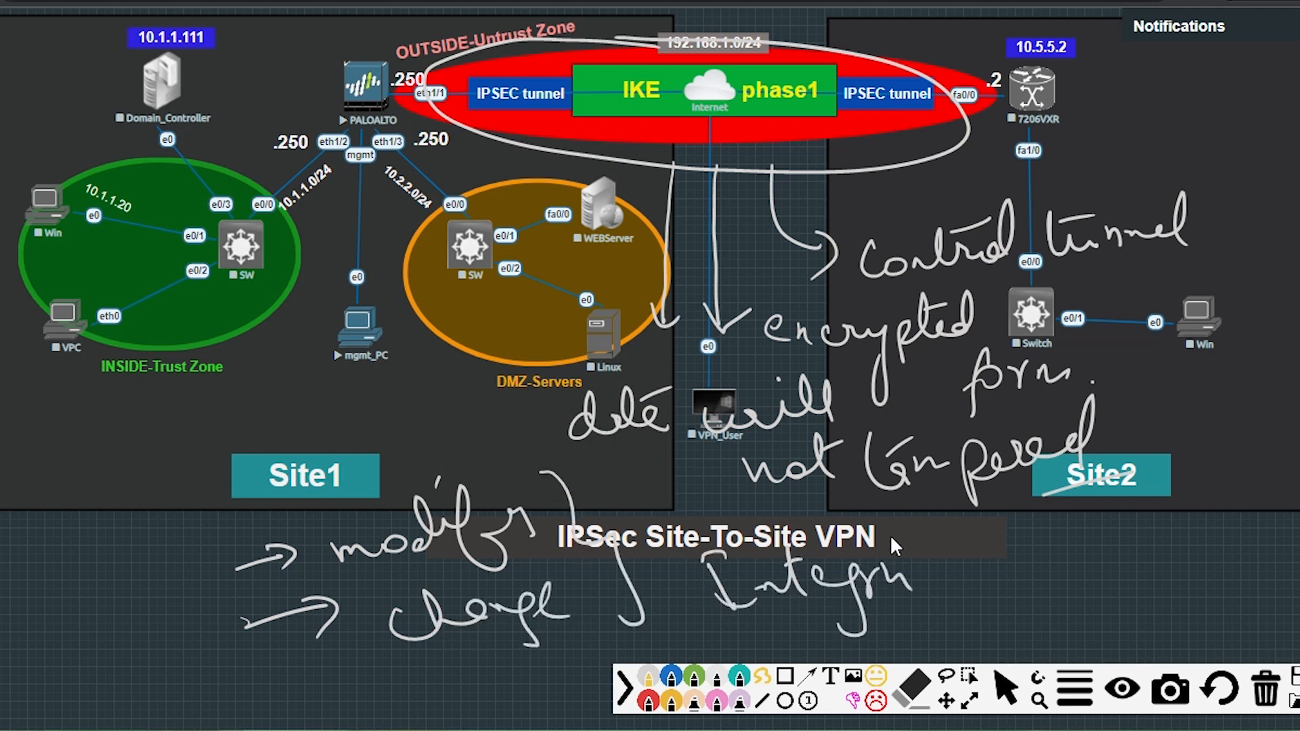
left_click_drag(938, 606, 944, 615)
mouse_move(894, 541)
left_mouse_down()
mouse_move(940, 520)
mouse_move(987, 556)
left_mouse_up()
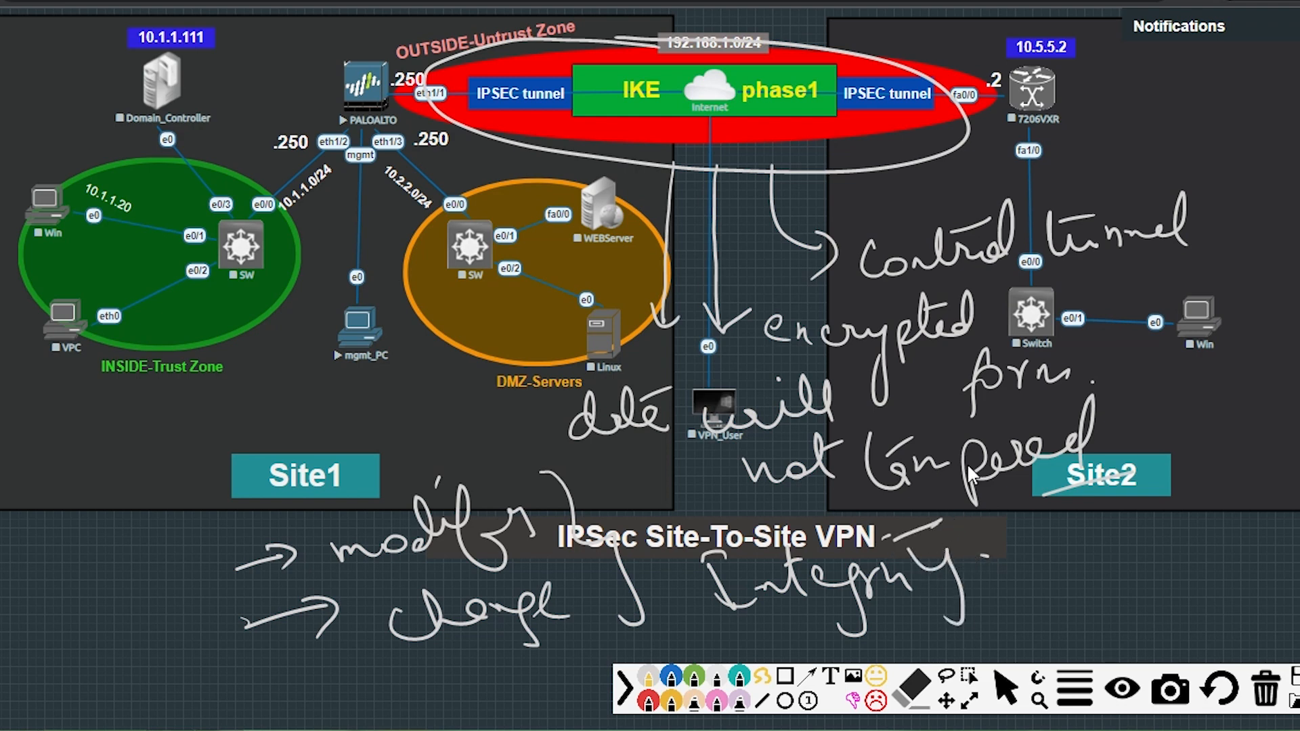
Clear the notes, circle the IKE tunnel across the Internet, then wipe those loops.
left_click(1265, 689)
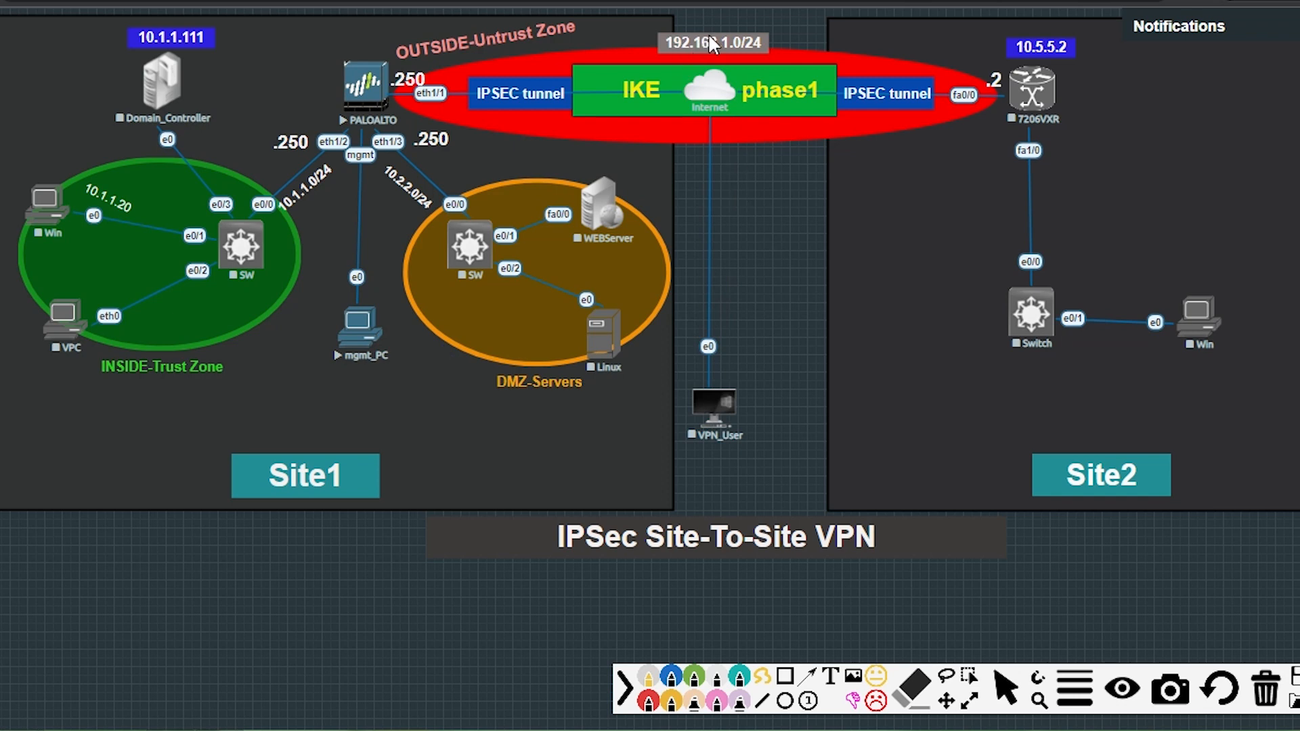
mouse_move(748, 52)
left_mouse_down()
mouse_move(635, 38)
mouse_move(453, 68)
mouse_move(651, 143)
mouse_move(927, 114)
mouse_move(640, 28)
left_mouse_up()
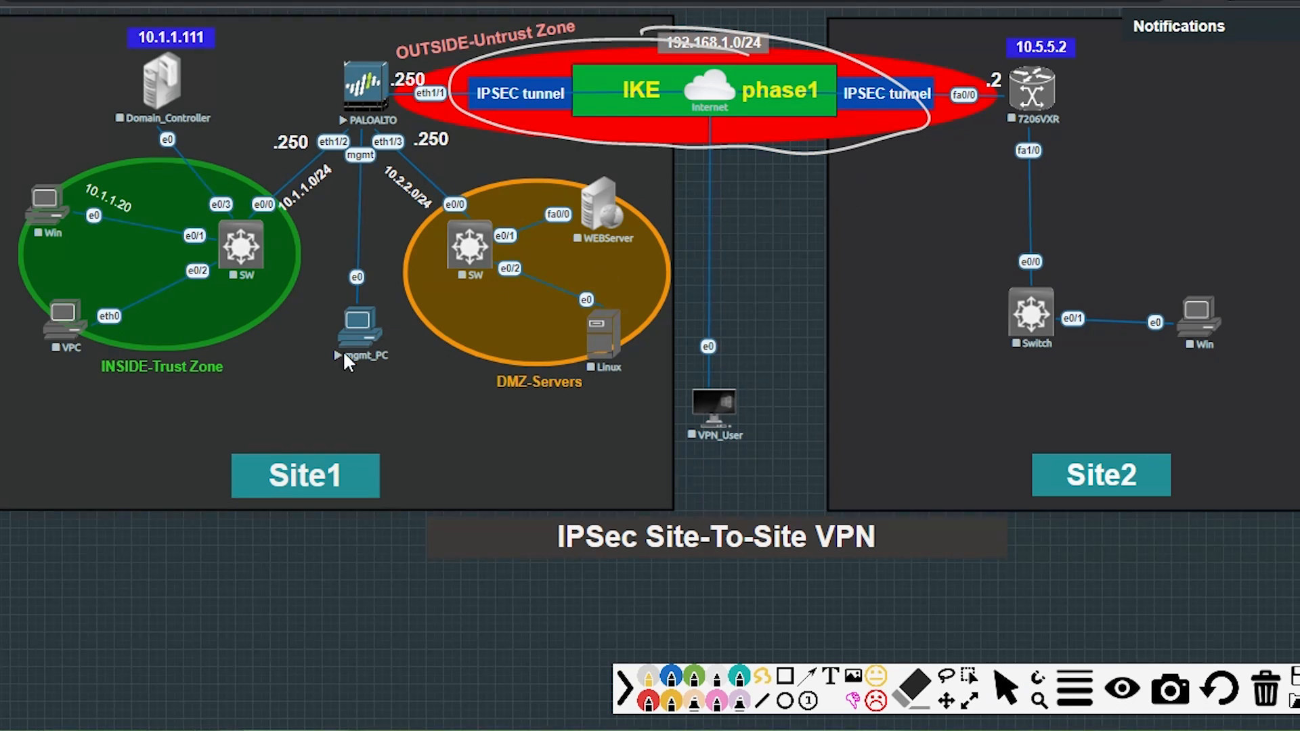
mouse_move(153, 411)
left_mouse_down()
mouse_move(54, 485)
mouse_move(306, 375)
mouse_move(162, 392)
left_mouse_up()
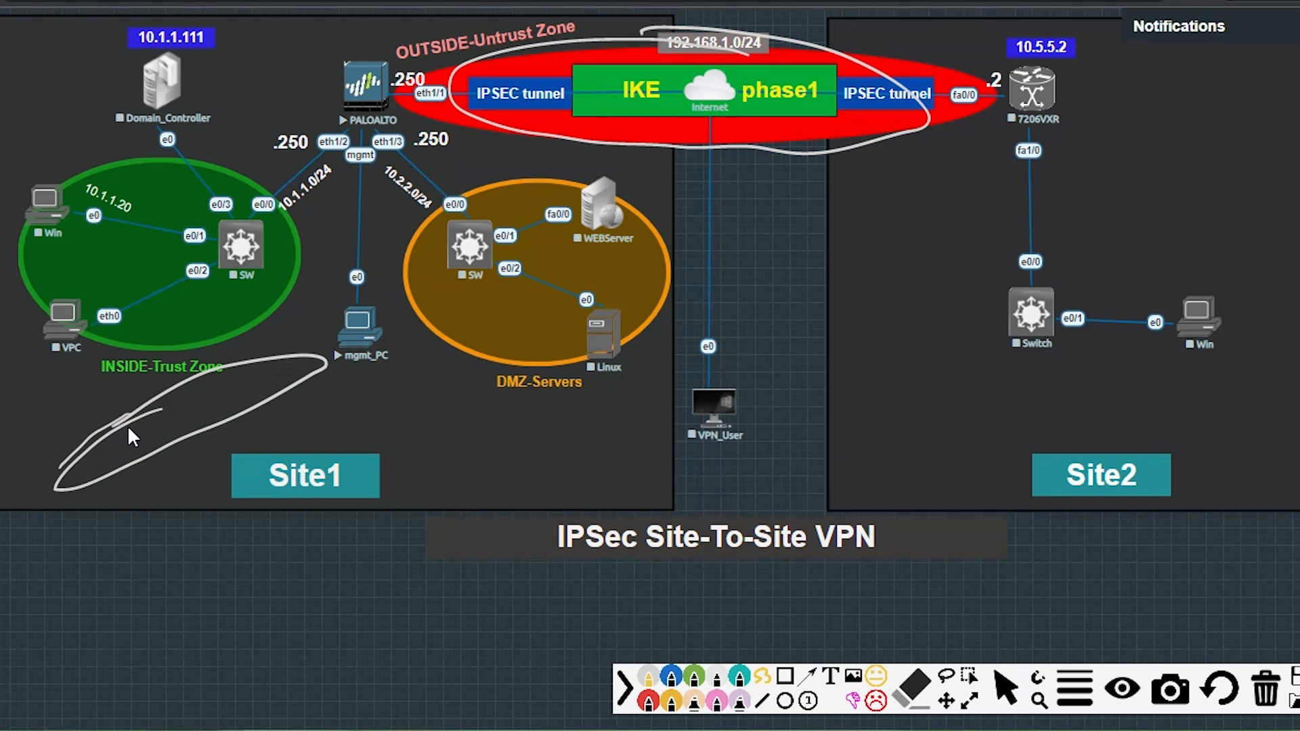
left_click(1264, 688)
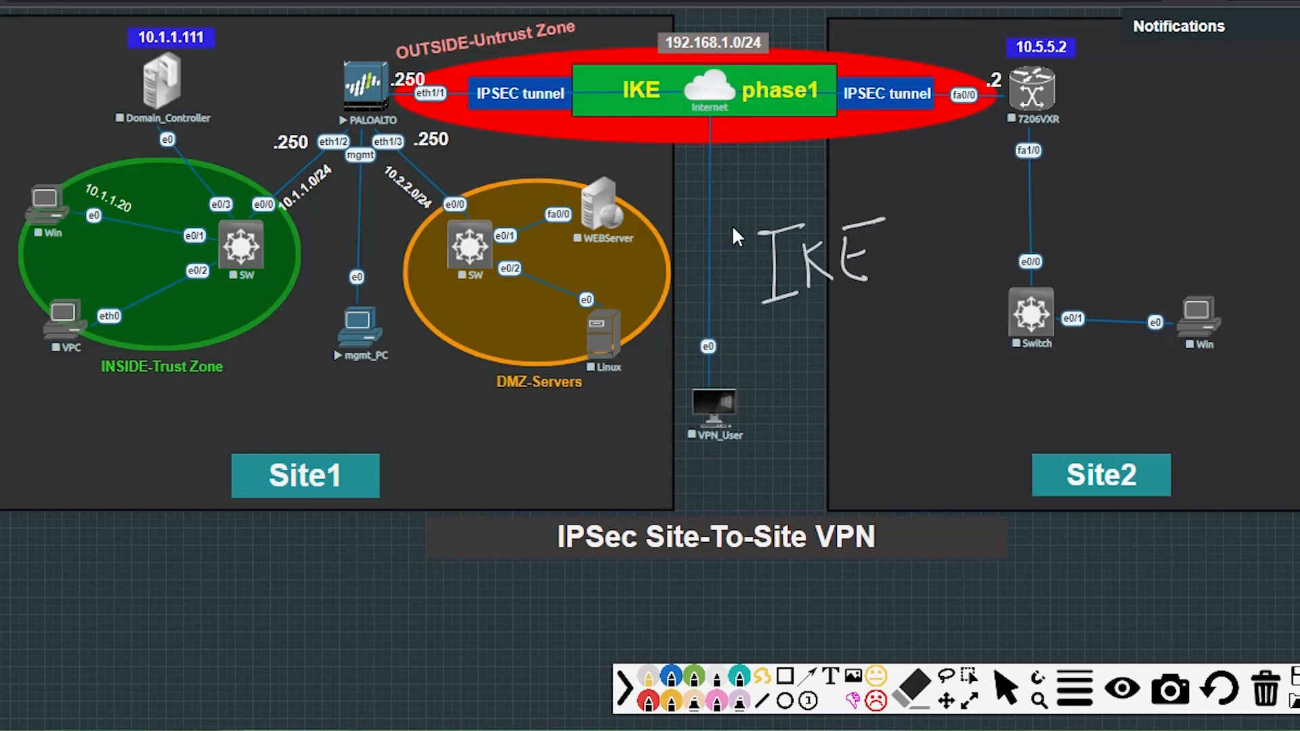
Box the handwritten 'IKE', note 'established IPSec', then wipe all notes.
mouse_move(730, 229)
left_mouse_down()
mouse_move(920, 270)
mouse_move(721, 332)
left_mouse_up()
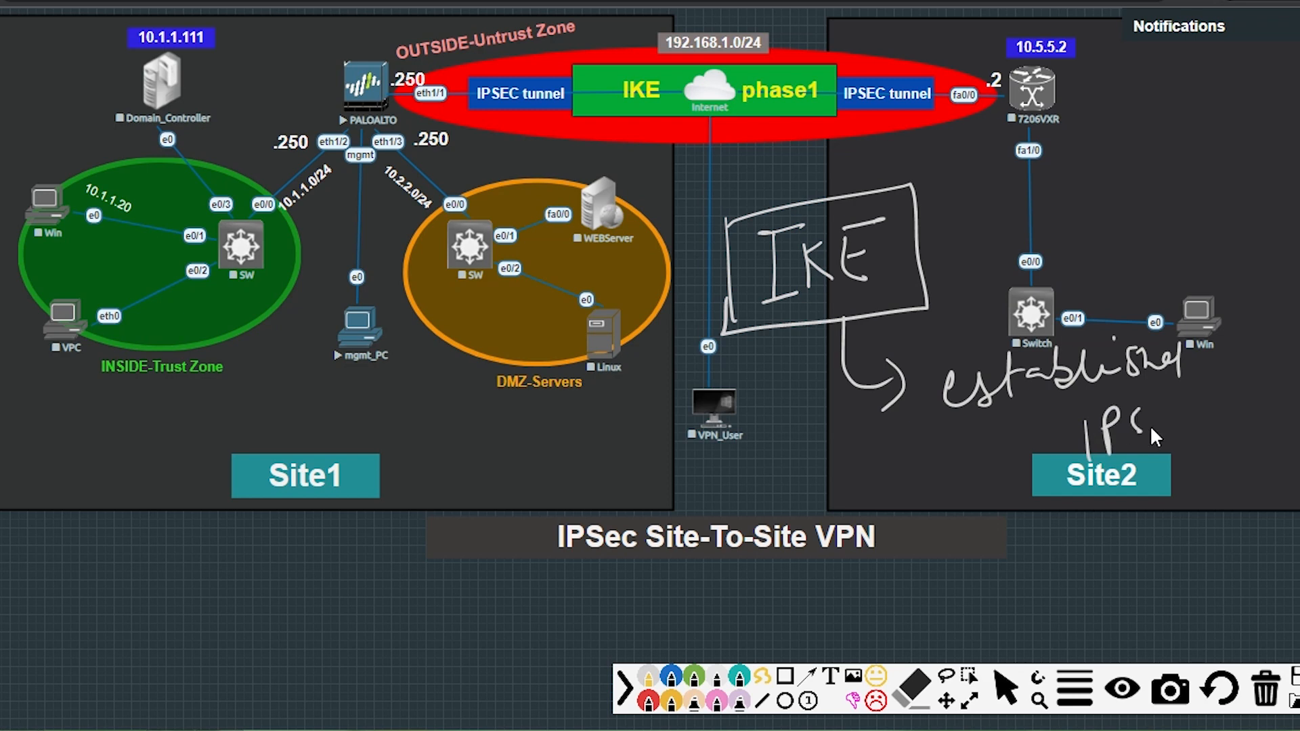
left_click_drag(1151, 428, 1218, 425)
left_click(1265, 694)
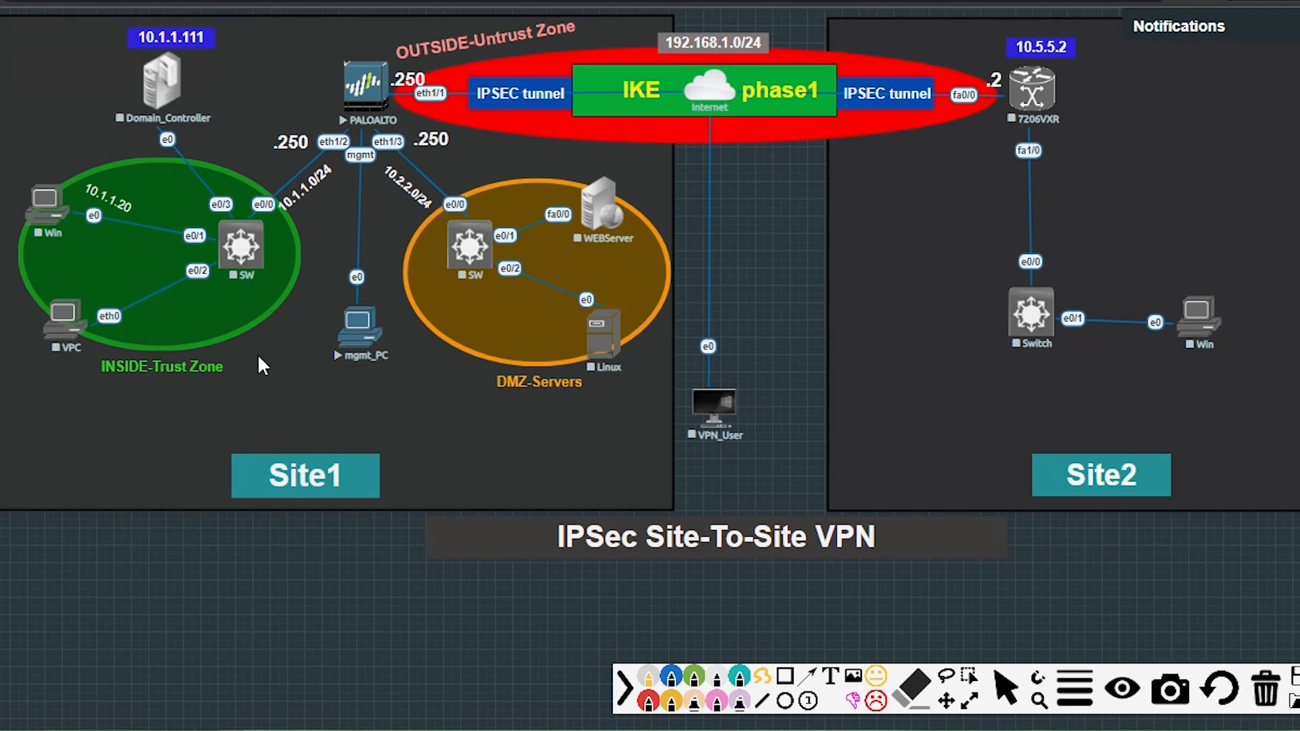
Write 'IKE → 2 phases' near Site1.
mouse_move(59, 445)
left_mouse_down()
mouse_move(99, 426)
mouse_move(116, 481)
left_mouse_up()
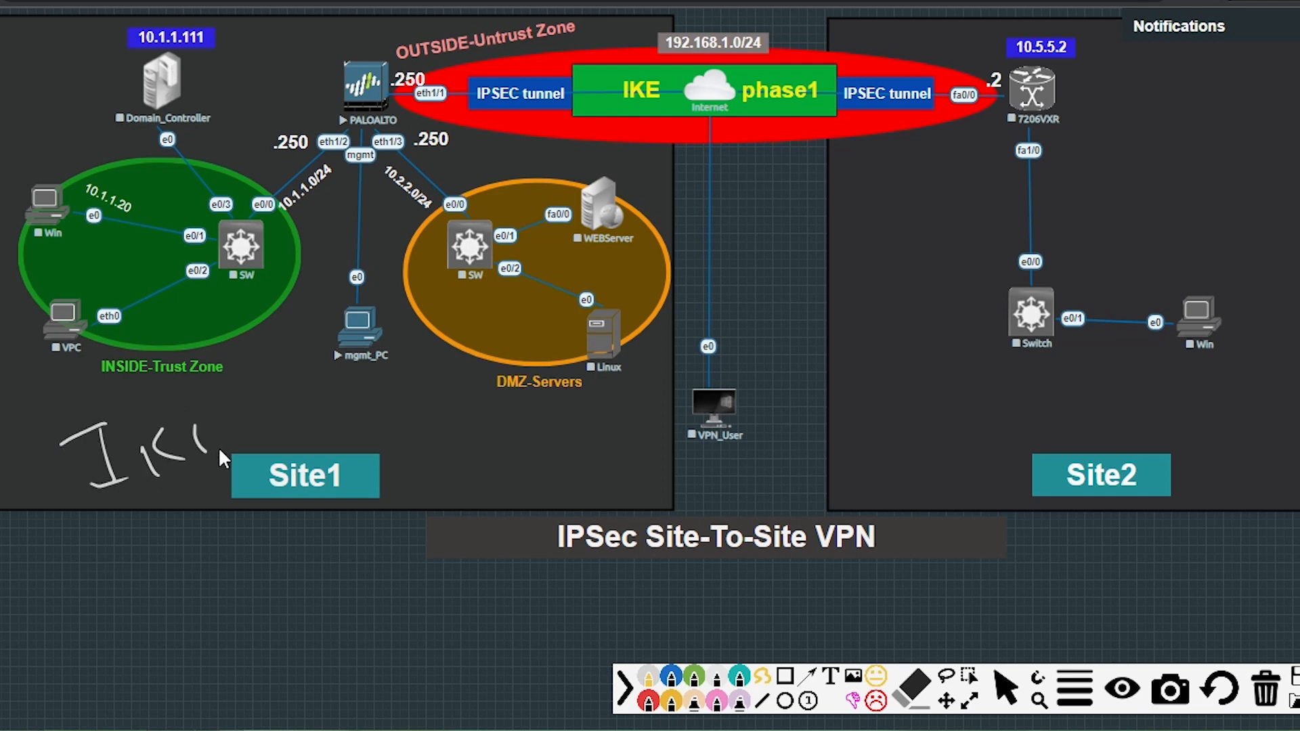
left_click_drag(220, 404, 196, 428)
left_click_drag(256, 545, 300, 572)
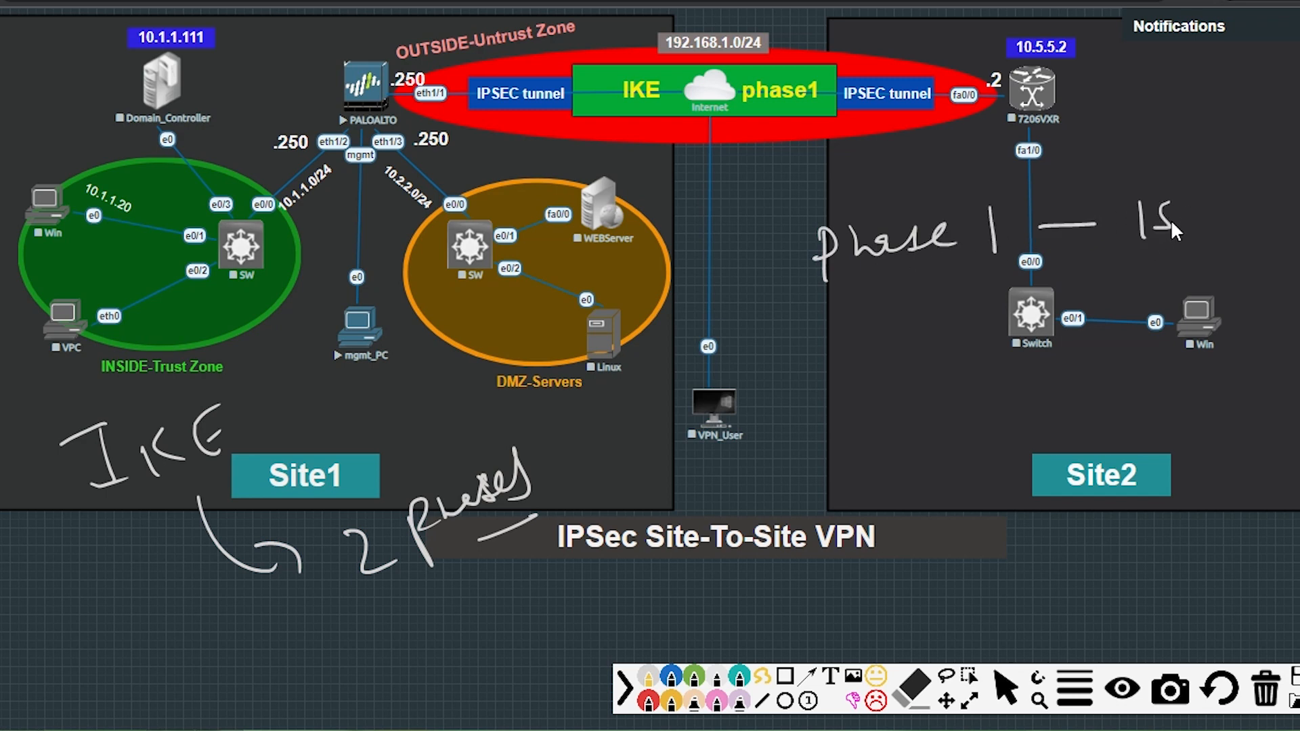
Write 'phase 1 — ISAKMP session' beside Site2, boxed with an arrow down.
left_click_drag(1268, 215, 1294, 203)
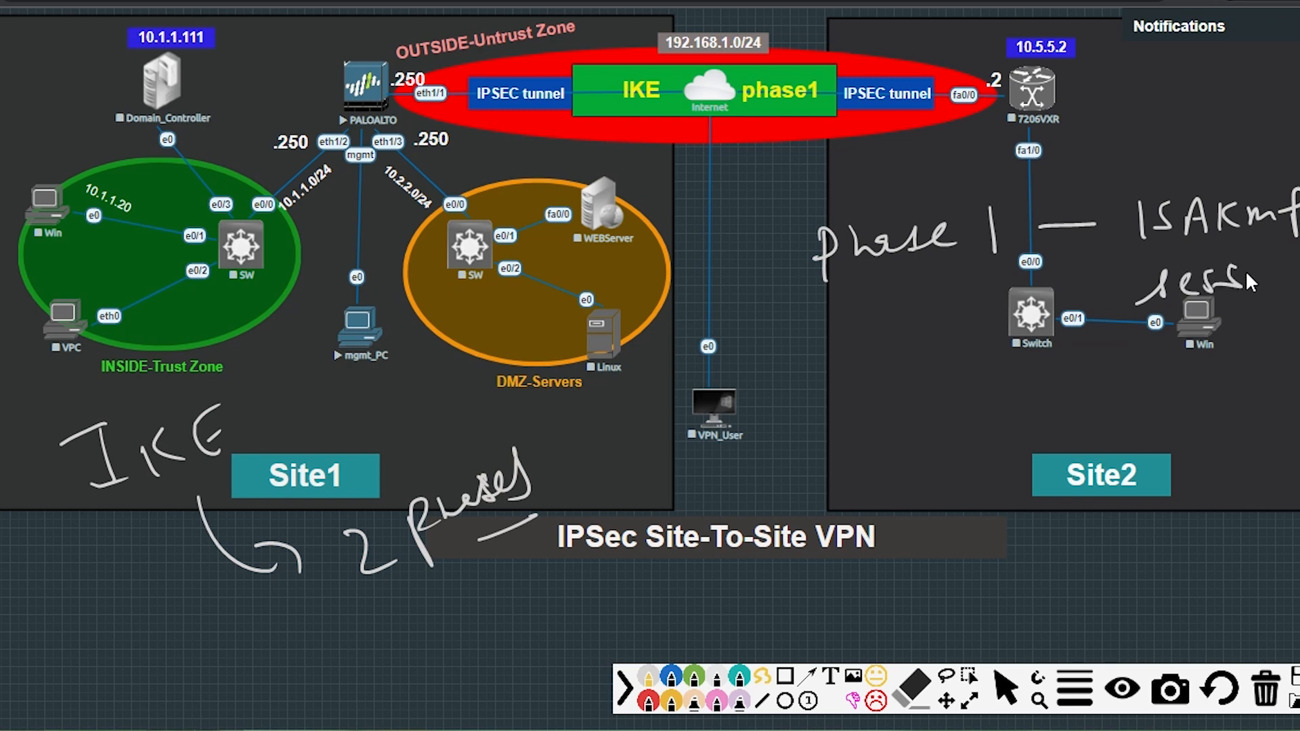
left_click_drag(1272, 284, 1294, 292)
left_click(1249, 245)
left_click_drag(1107, 197, 1264, 170)
left_click_drag(1096, 296, 1298, 315)
mouse_move(1154, 311)
left_mouse_down()
mouse_move(1155, 331)
mouse_move(1028, 406)
left_mouse_up()
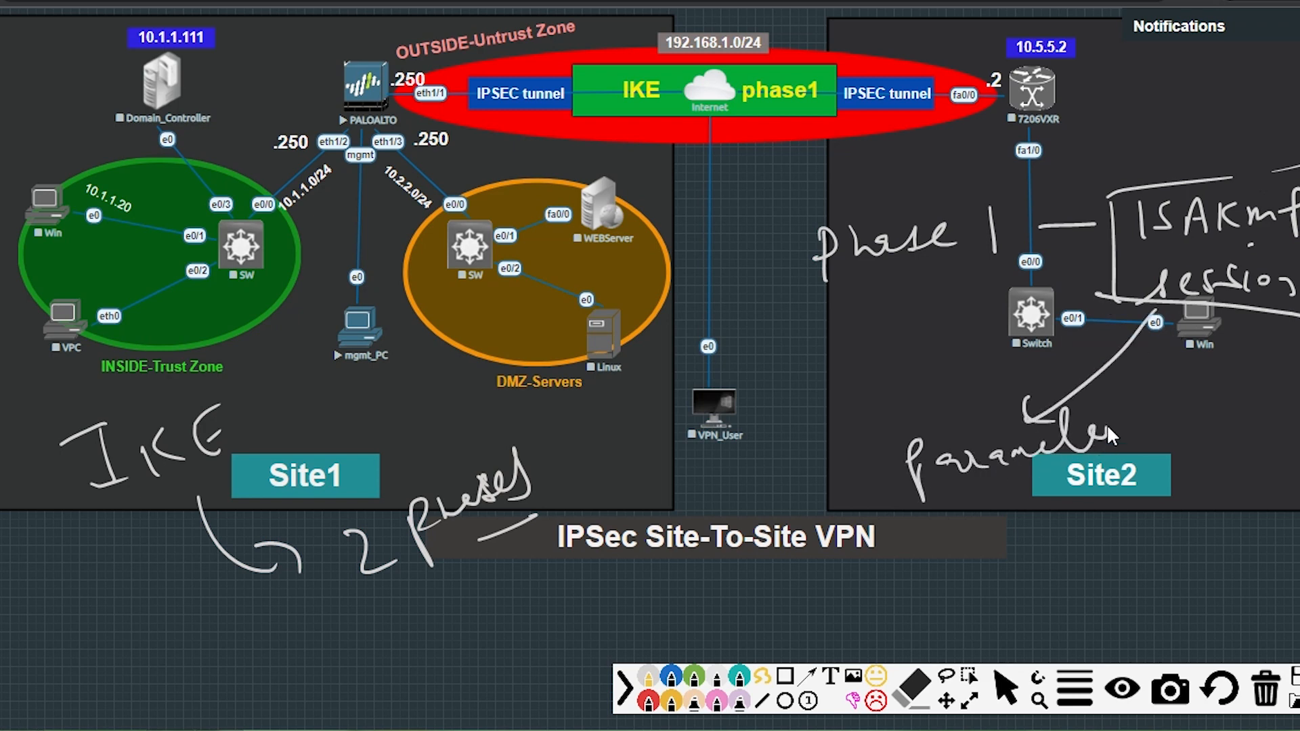
Add 'Parameters/Algorithms Negotiation' below the phase 1 note.
mouse_move(1077, 399)
left_mouse_down()
mouse_move(1128, 394)
mouse_move(1140, 477)
left_mouse_up()
left_click_drag(1250, 413, 1299, 414)
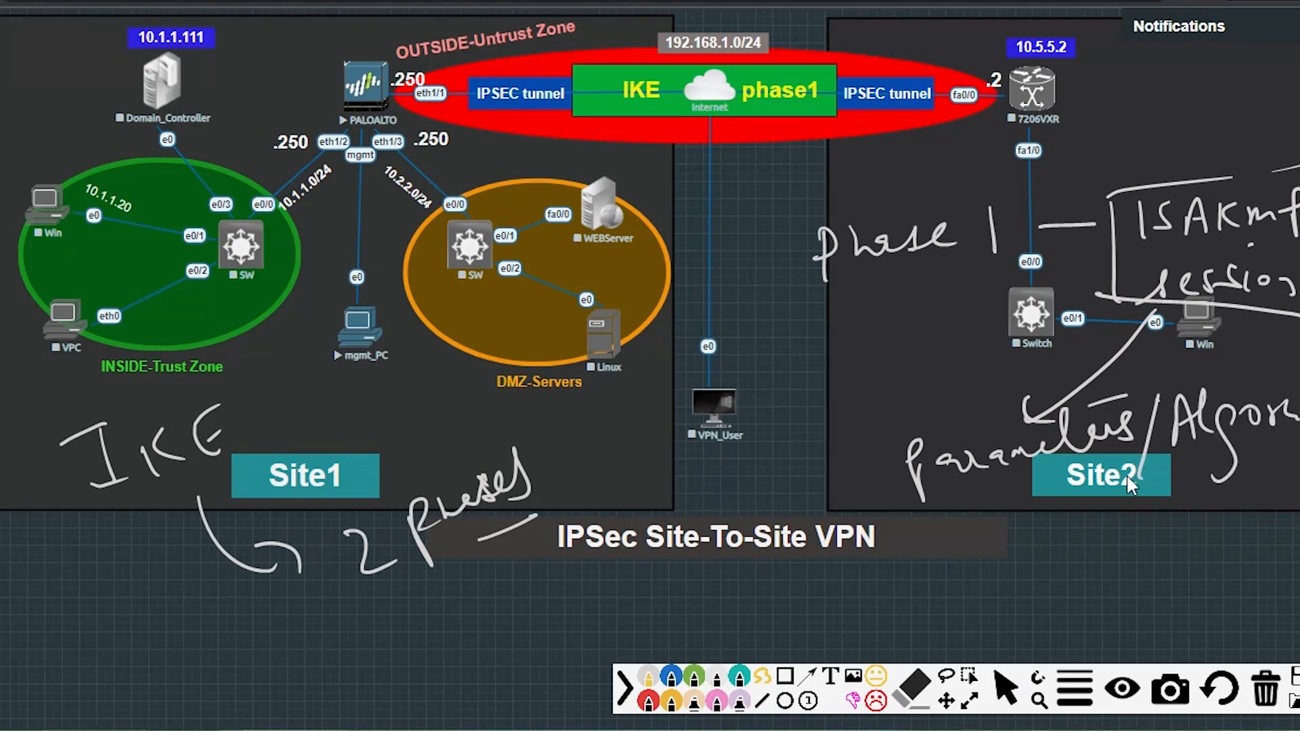
left_click_drag(983, 512, 1051, 577)
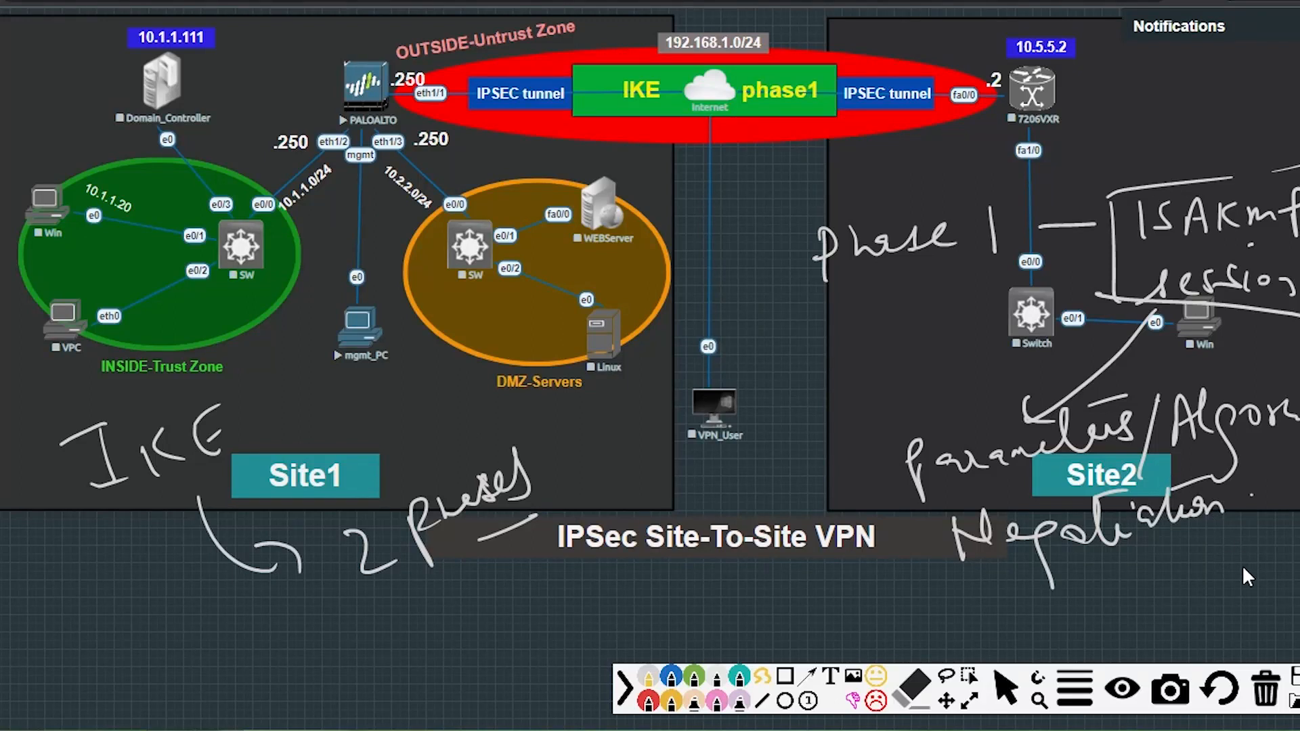
Clear the ink and write 'Authentication → successful' below the DMZ-Servers area.
left_click(1267, 692)
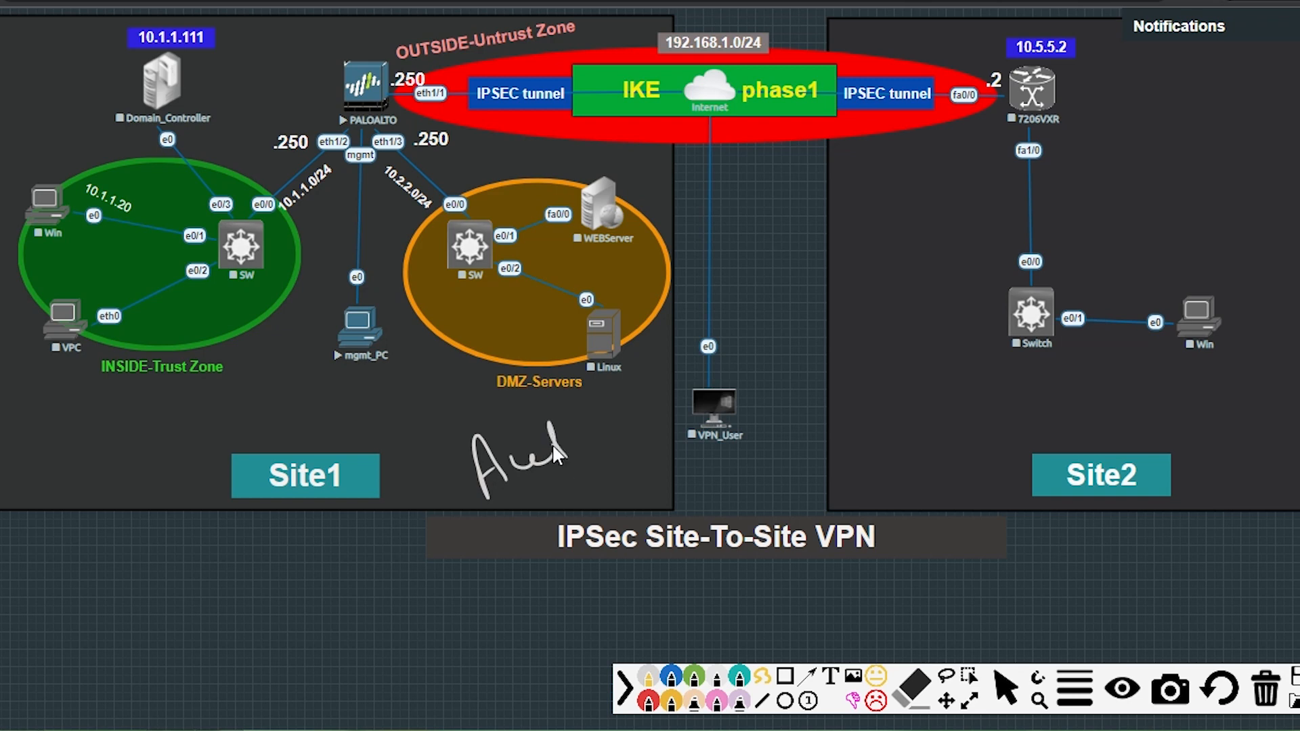
left_click_drag(616, 428, 672, 421)
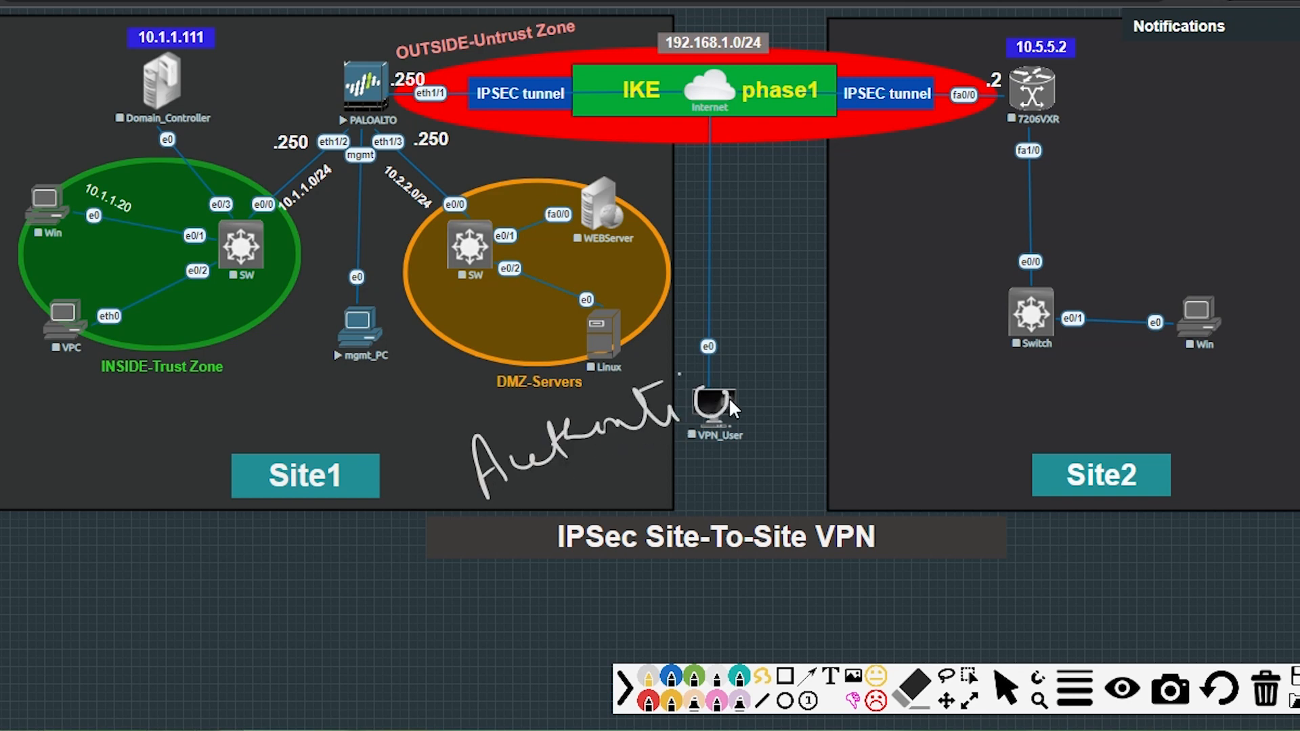
left_click_drag(803, 391, 832, 358)
left_click_drag(671, 448, 737, 483)
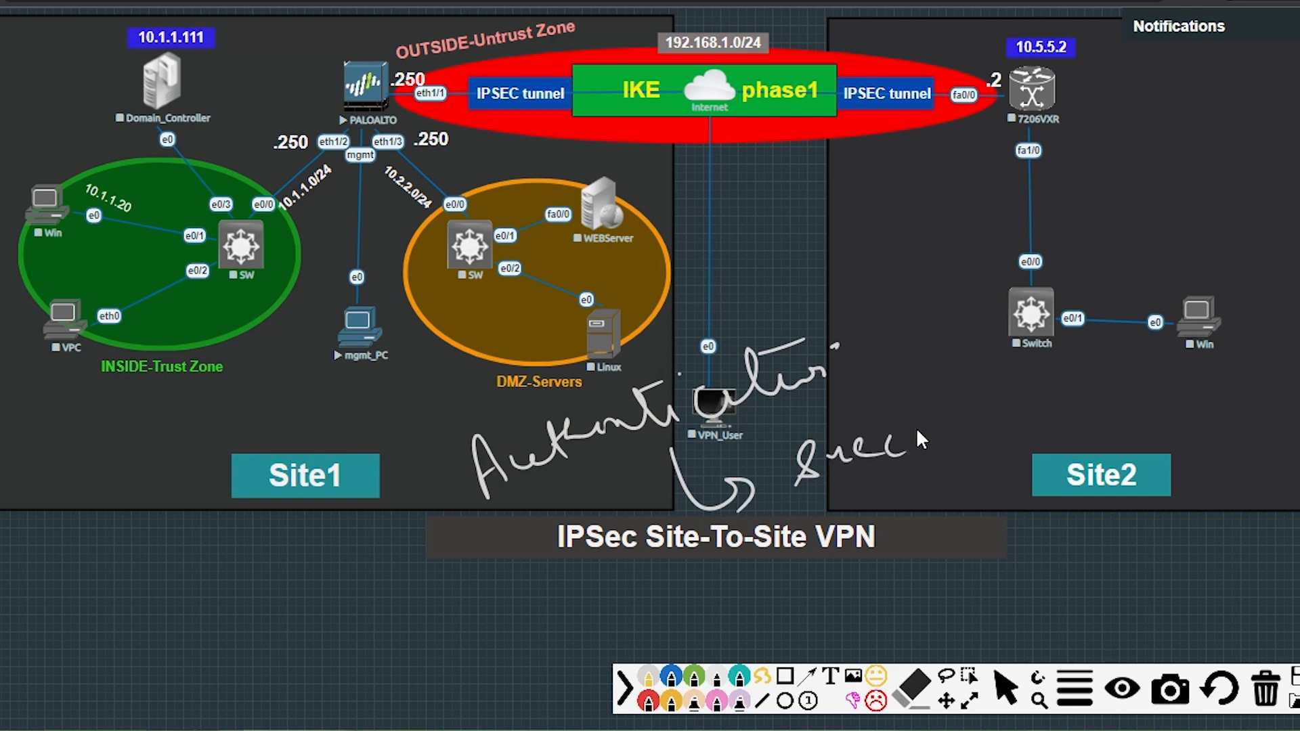
left_click_drag(979, 381, 1077, 365)
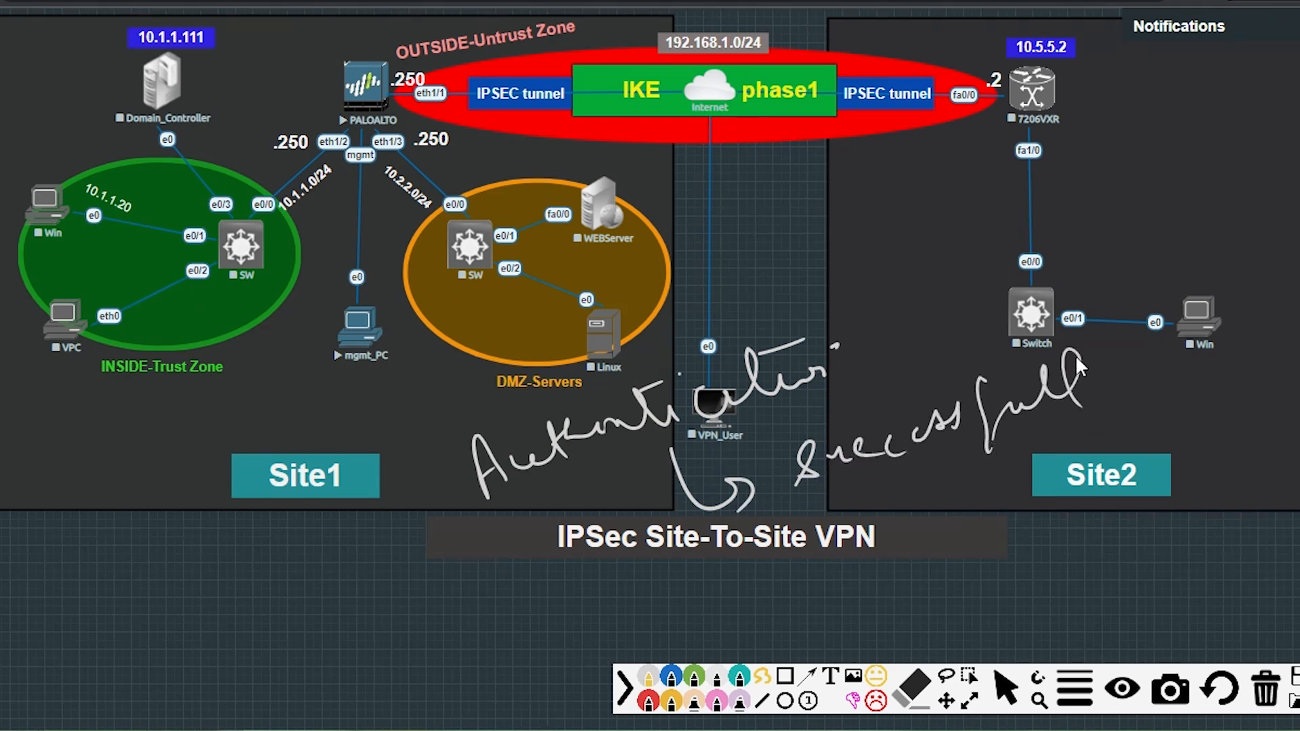
Circle the OUTSIDE-Untrust zone and add a boxed 'IPsec tunnel' note.
mouse_move(549, 50)
left_mouse_down()
mouse_move(619, 135)
mouse_move(941, 90)
mouse_move(568, 54)
mouse_move(460, 80)
left_mouse_up()
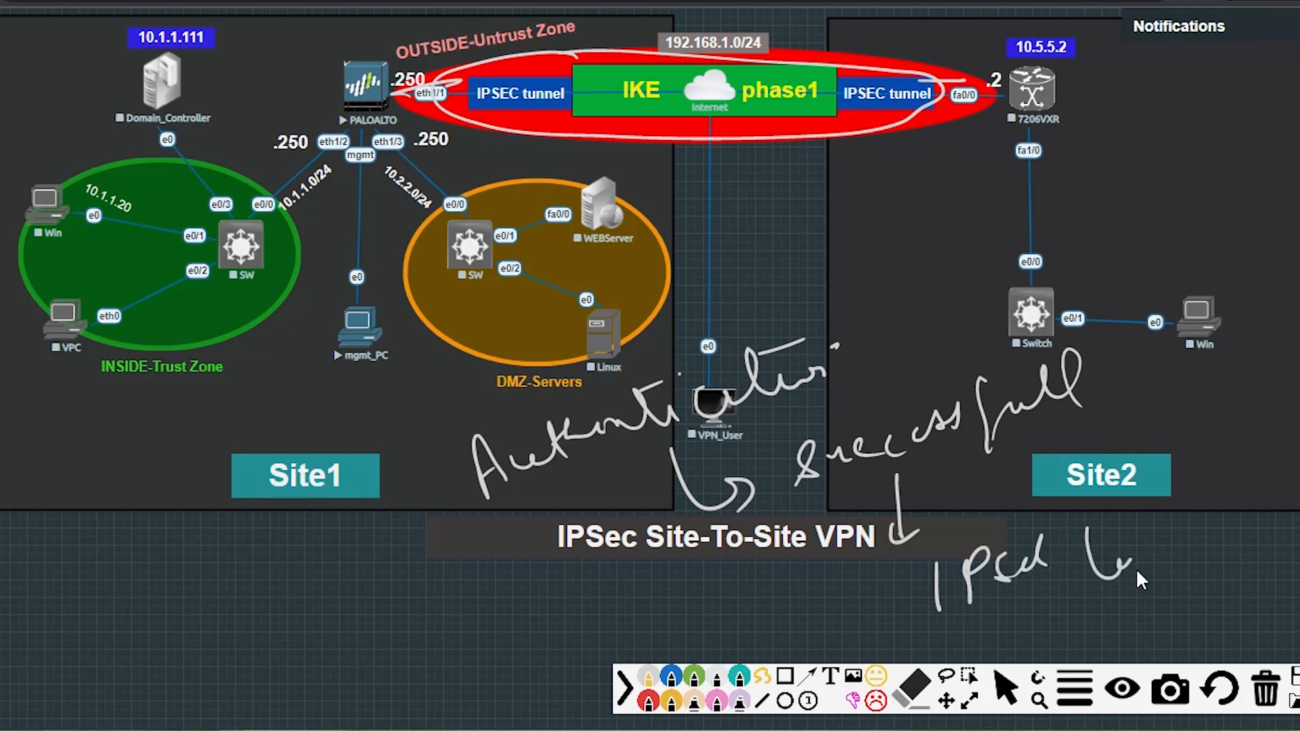
left_click_drag(1205, 539, 1240, 559)
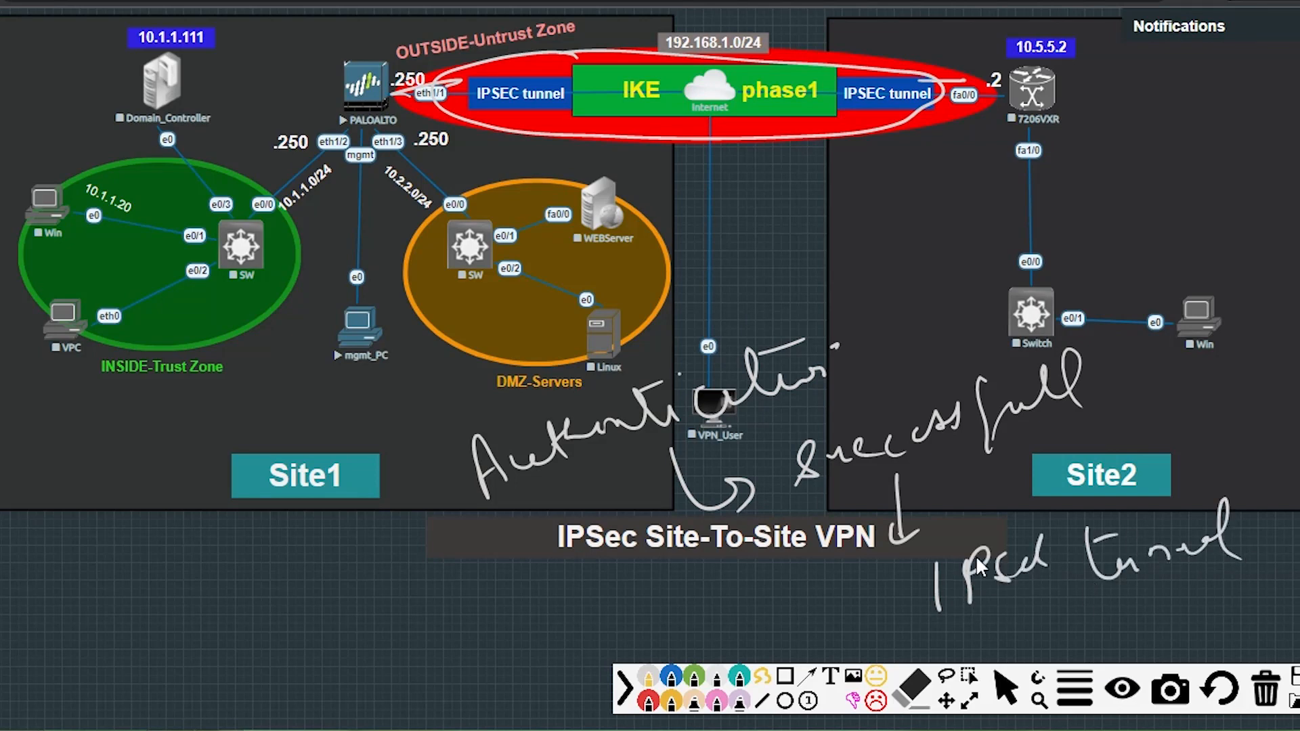
mouse_move(887, 553)
left_mouse_down()
mouse_move(1179, 473)
mouse_move(1180, 574)
mouse_move(905, 615)
left_mouse_up()
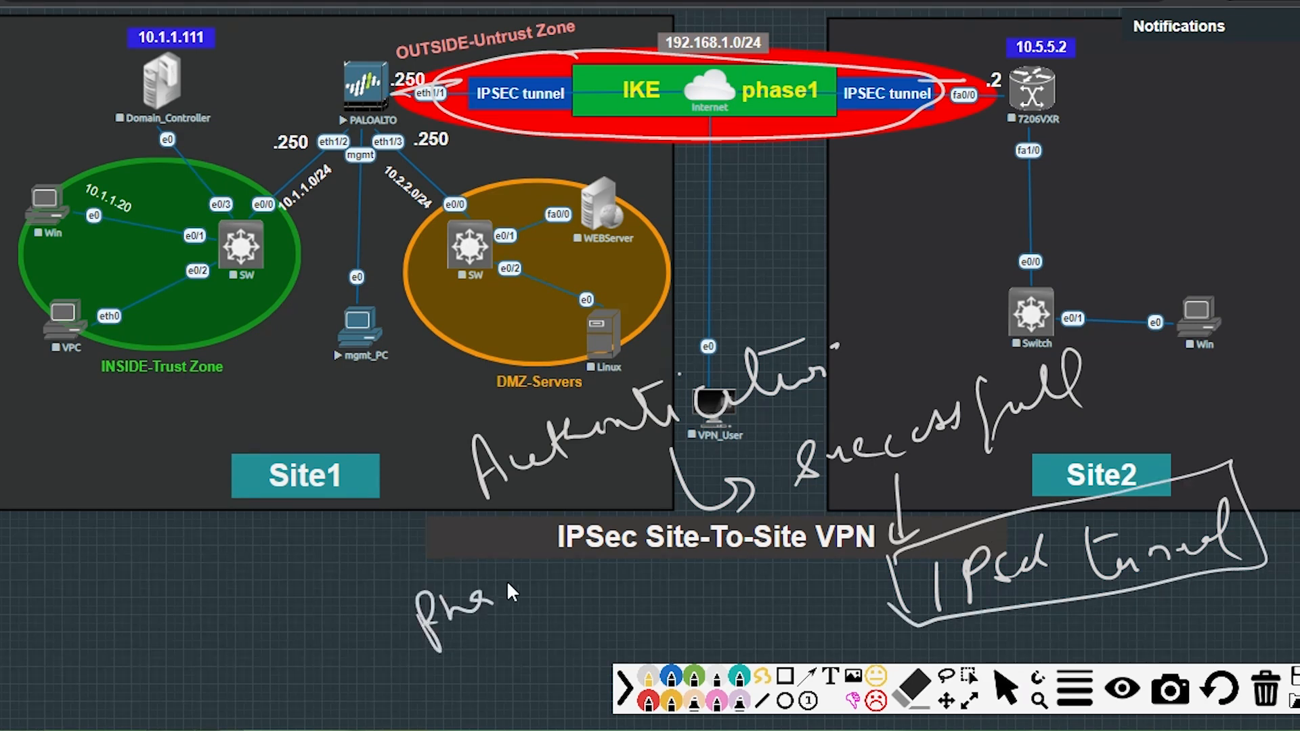
Write 'phase 2 → IPsec SA (Security Association)', then wipe the notes.
mouse_move(613, 549)
left_mouse_down()
mouse_move(672, 567)
mouse_move(709, 650)
left_mouse_up()
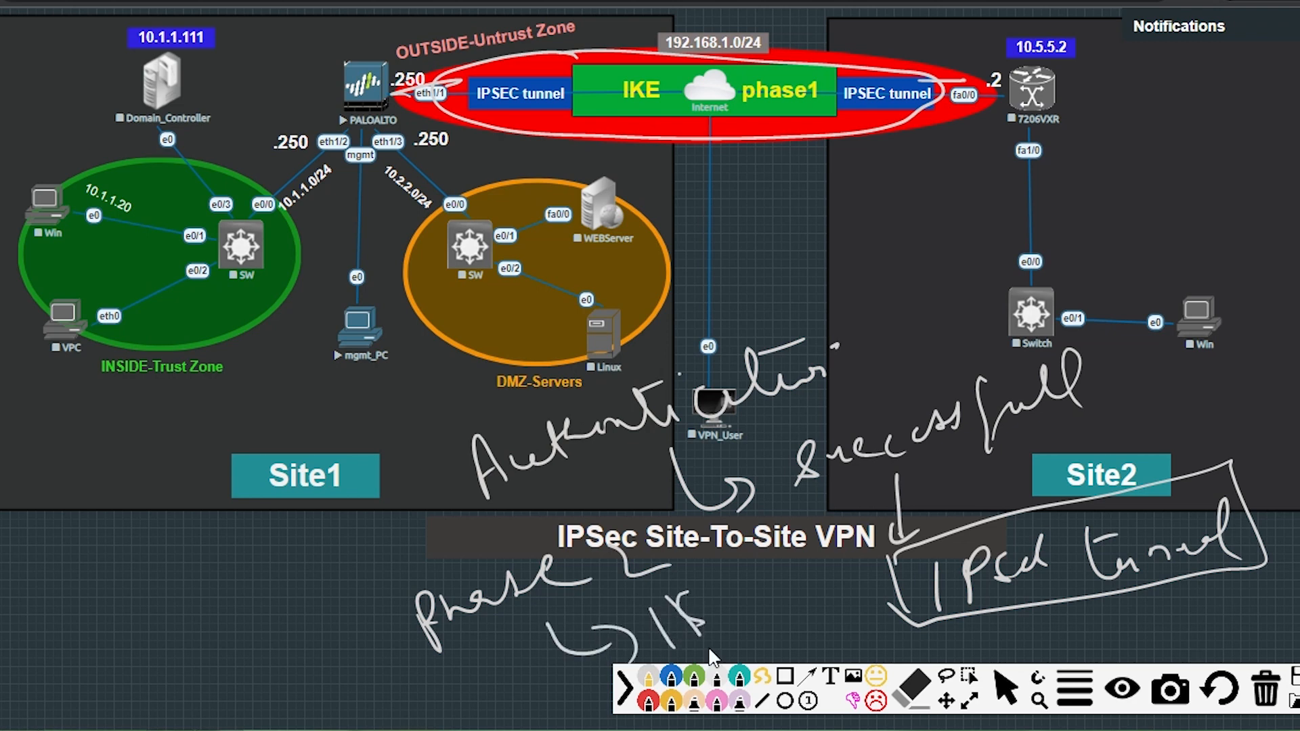
left_click_drag(679, 590, 692, 621)
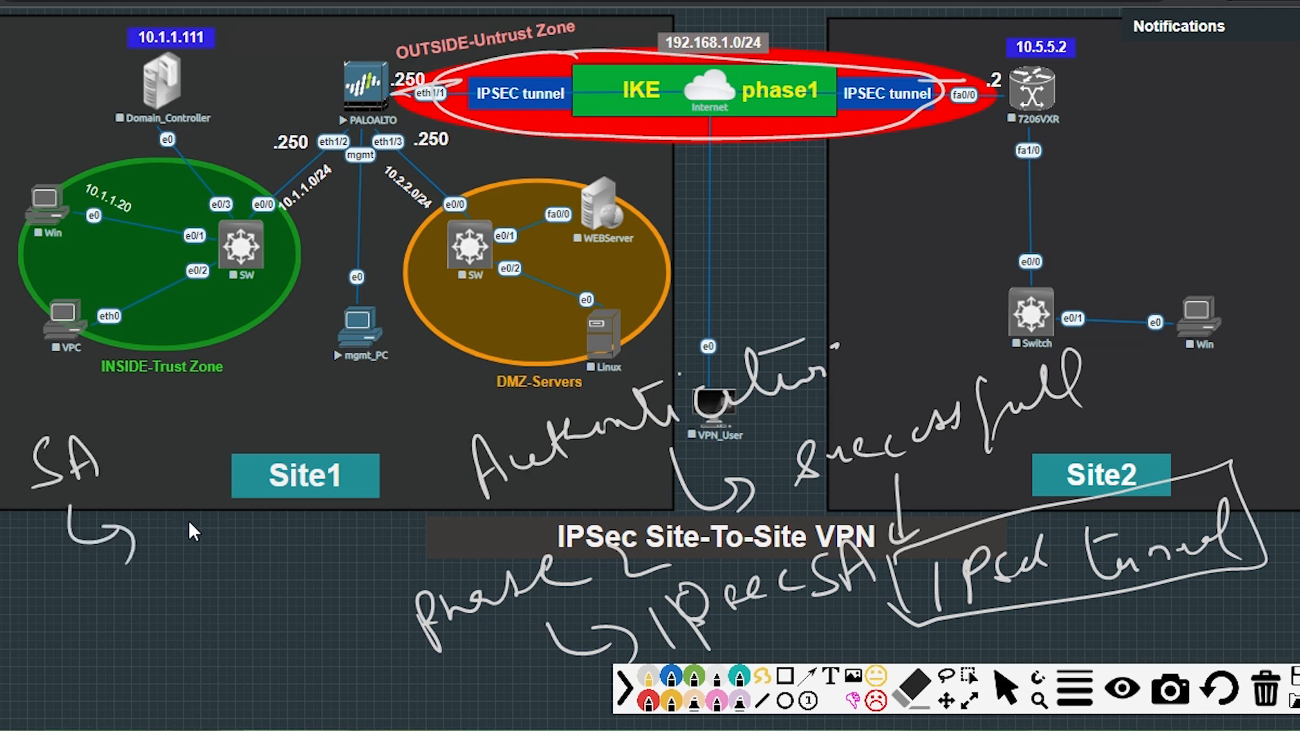
left_click_drag(326, 498, 410, 490)
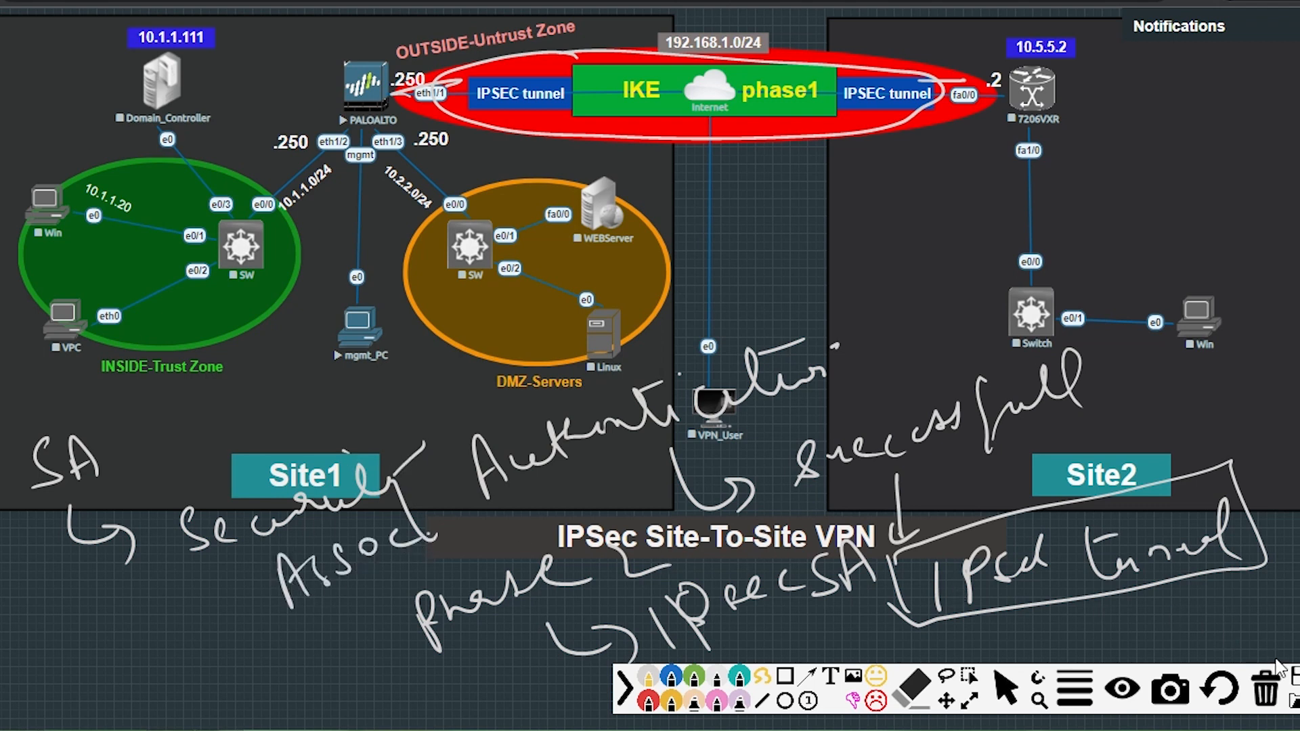
left_click(1265, 690)
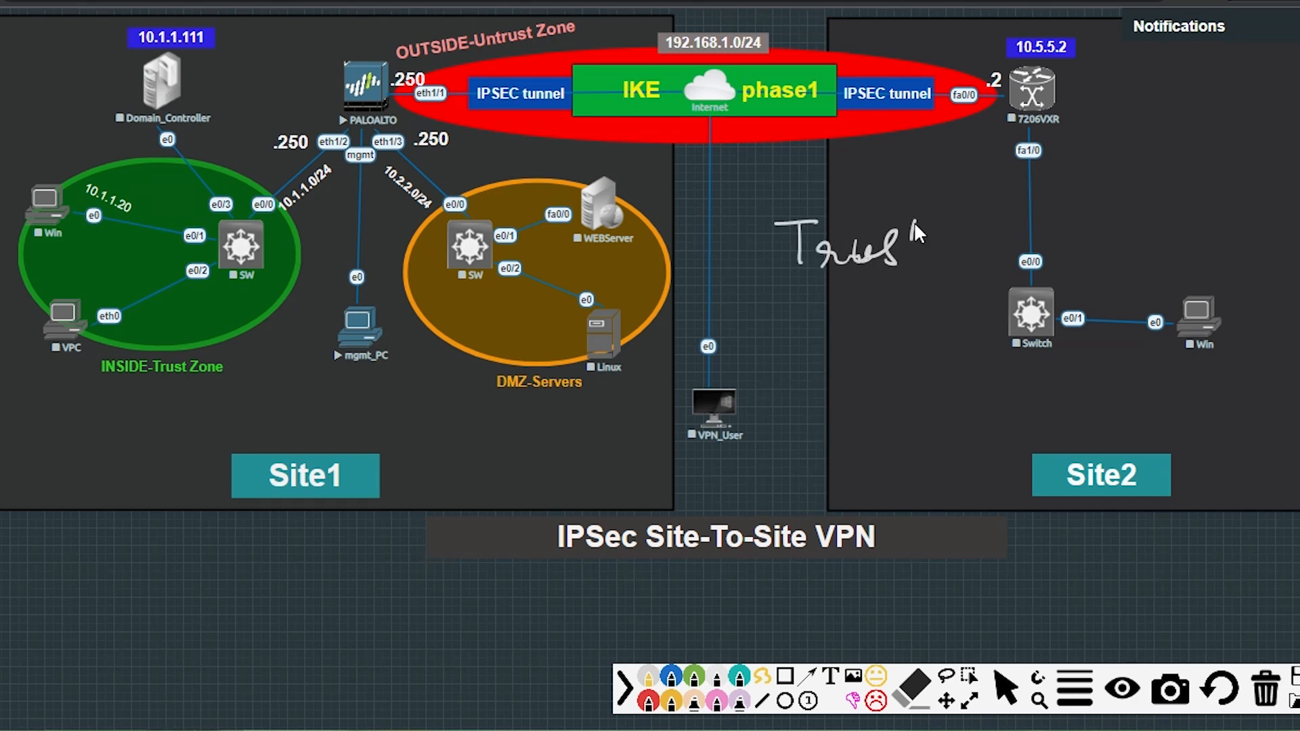
Write 'Trust relation' between peers A and B, boxed with a down arrow.
left_click_drag(1013, 254, 1104, 245)
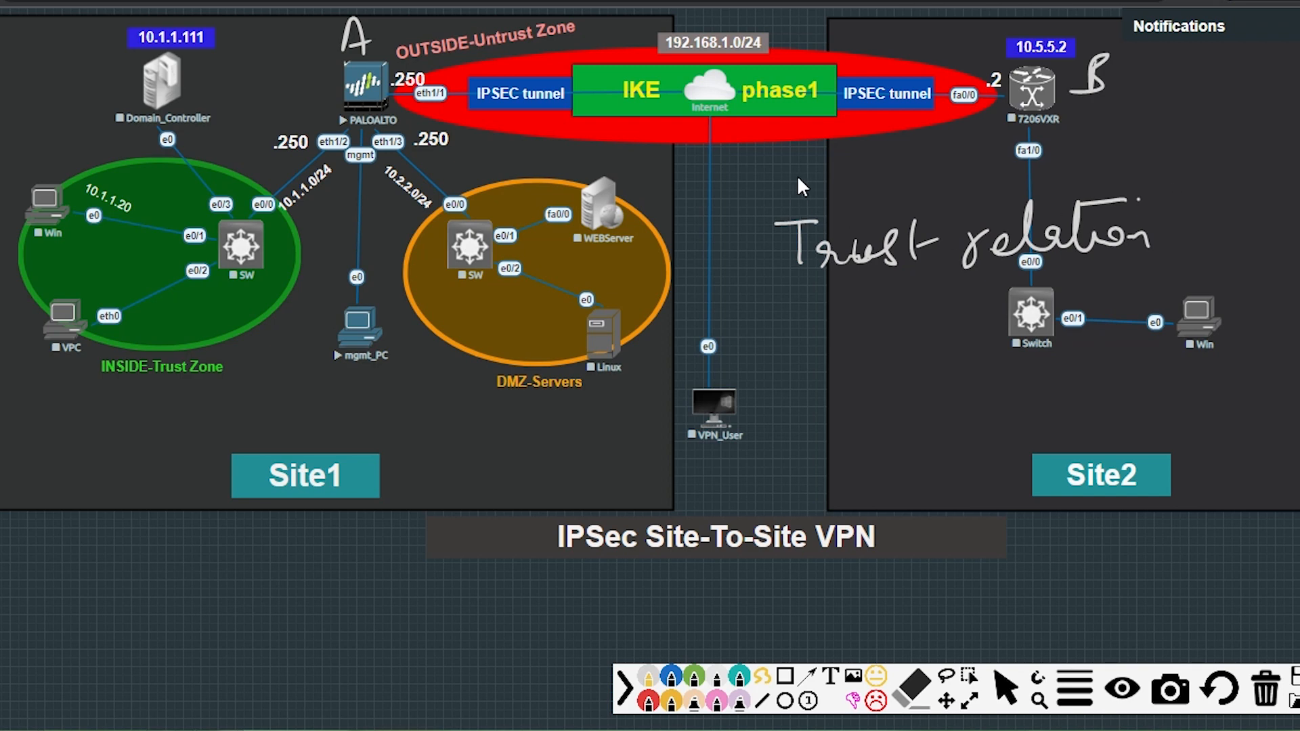
left_click_drag(798, 177, 777, 306)
left_click_drag(838, 306, 820, 343)
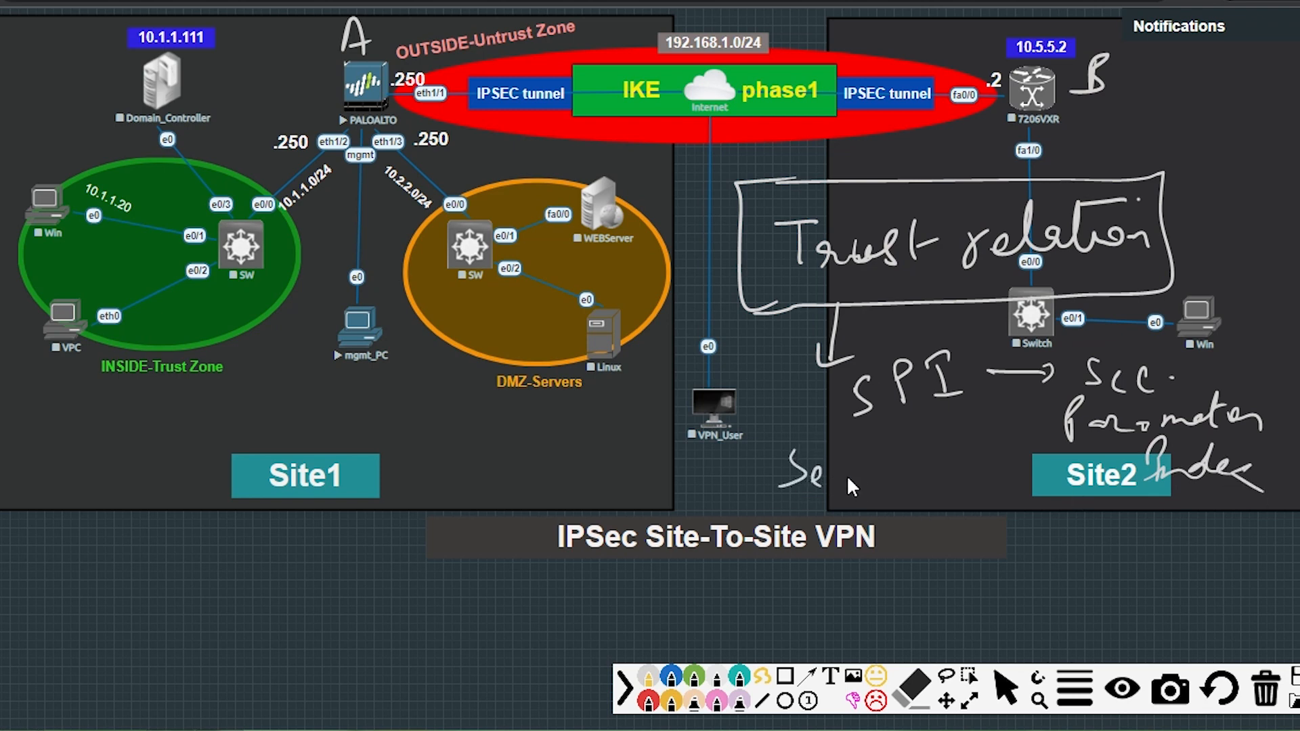
Add SPI (Security Parameter Index), DH, Hashing and Encryption notes, then wipe them.
left_click_drag(943, 429, 972, 489)
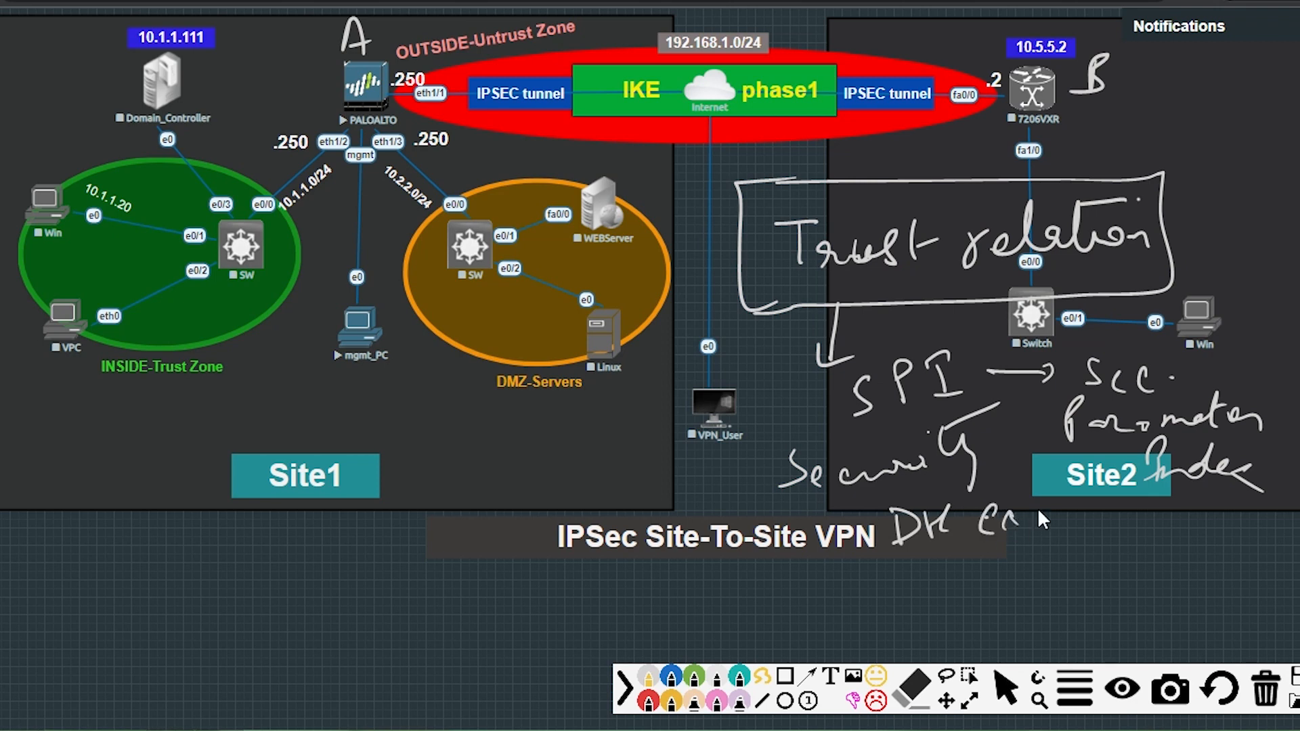
left_click_drag(1091, 524, 1105, 523)
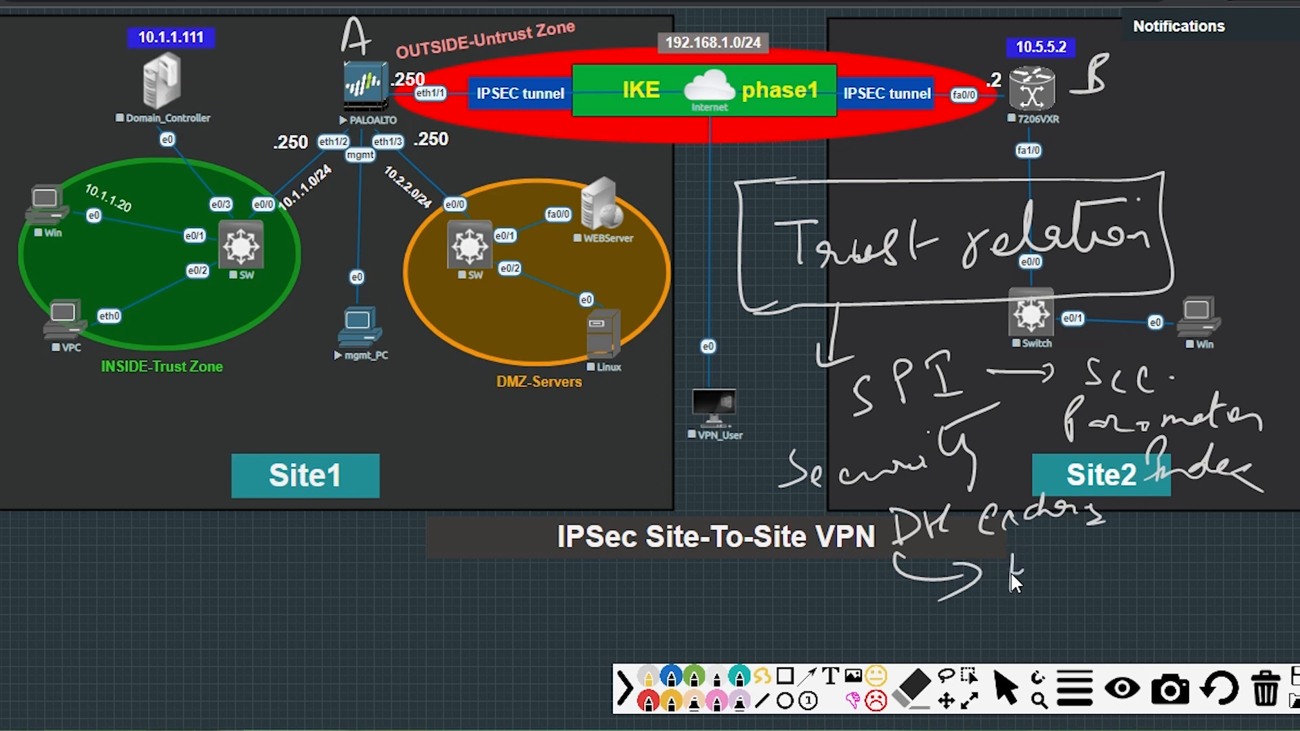
left_click_drag(1068, 568, 1097, 565)
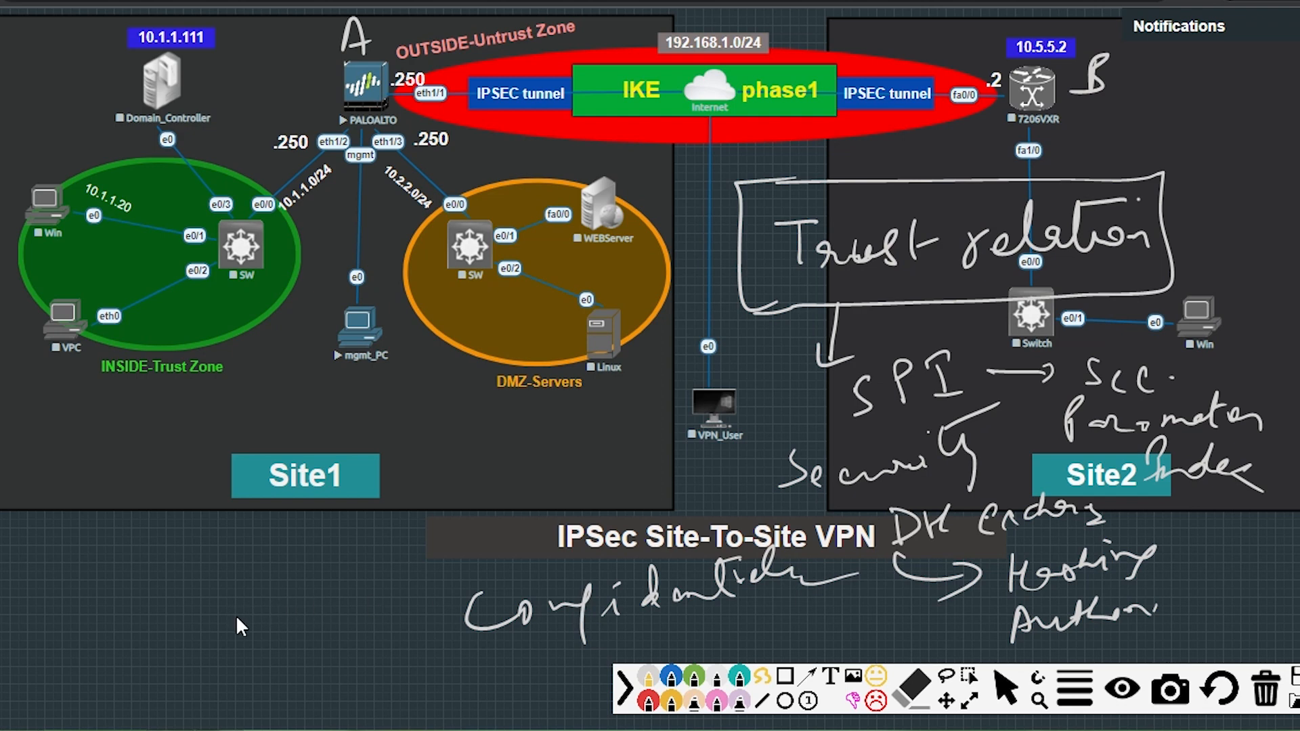
mouse_move(326, 626)
left_mouse_down()
mouse_move(395, 608)
mouse_move(434, 551)
left_mouse_up()
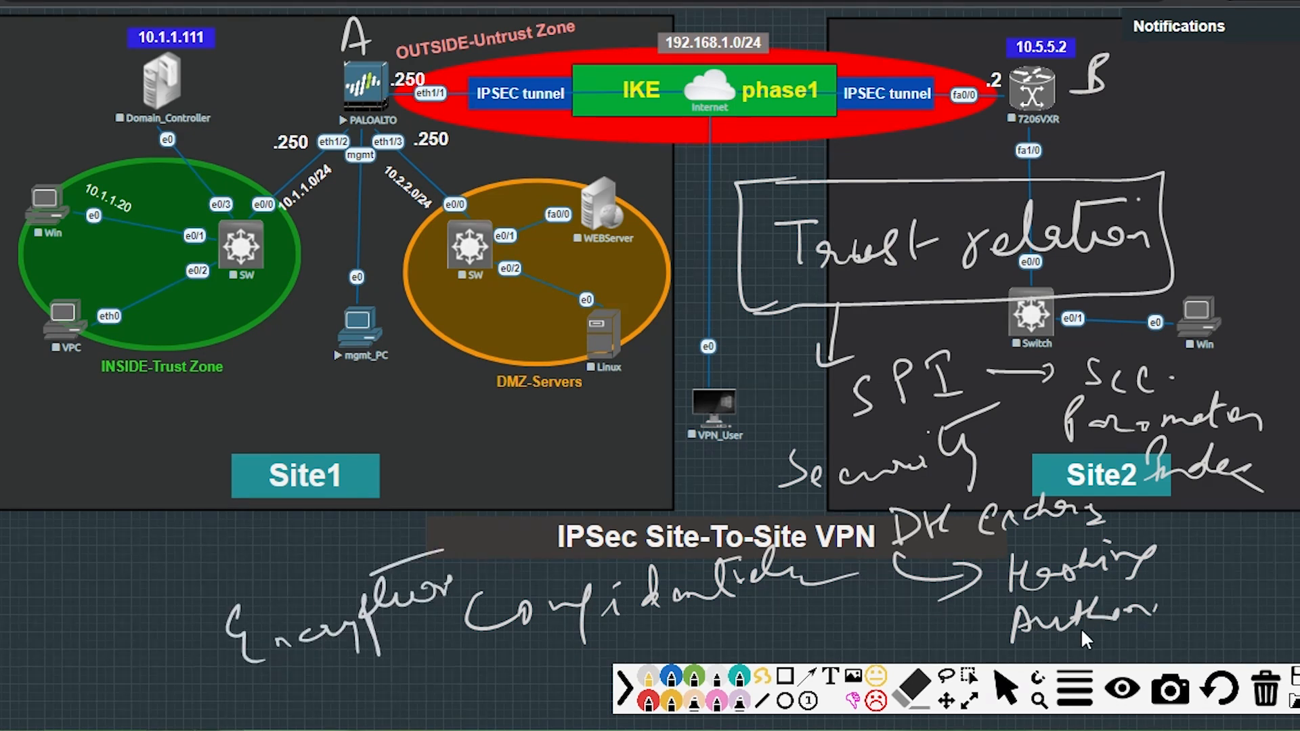
left_click(1264, 691)
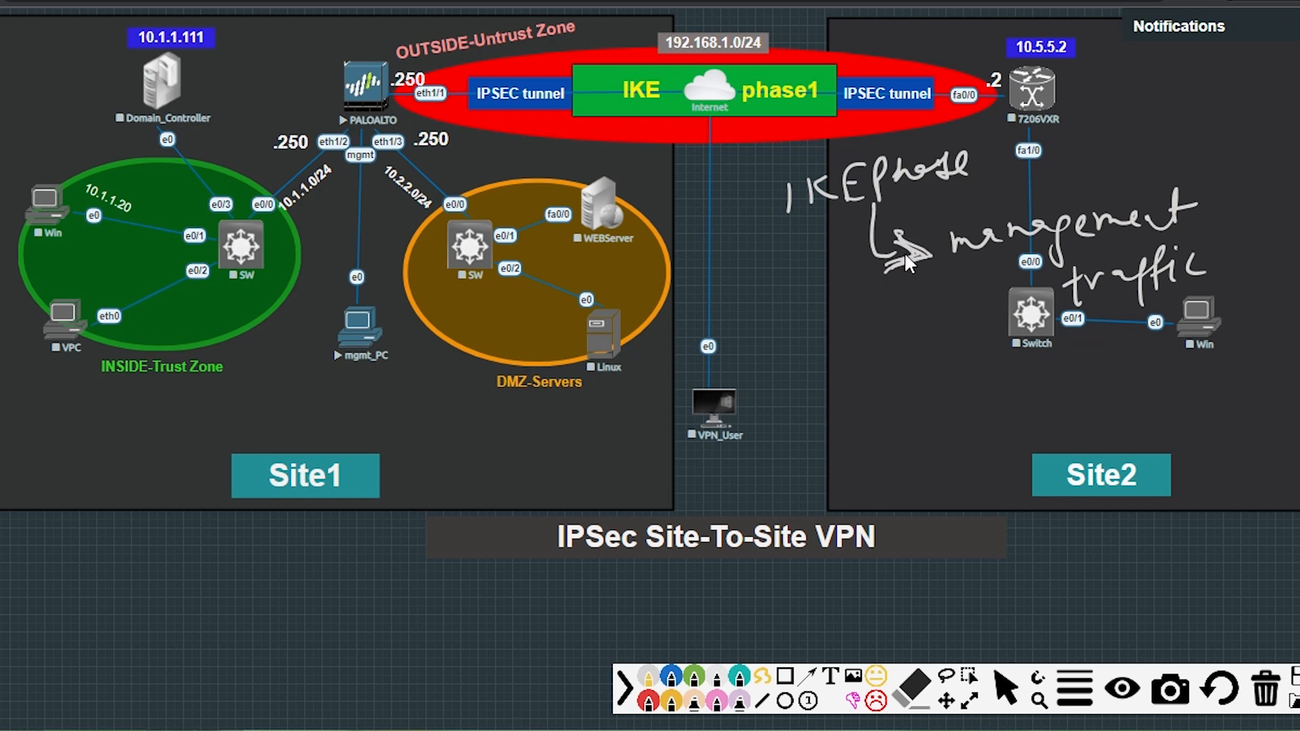
Circle and bracket the 'IKE phase → management traffic' note with Keepalives, then wipe it.
mouse_move(956, 138)
left_mouse_down()
mouse_move(785, 157)
mouse_move(807, 224)
mouse_move(980, 195)
mouse_move(958, 139)
left_mouse_up()
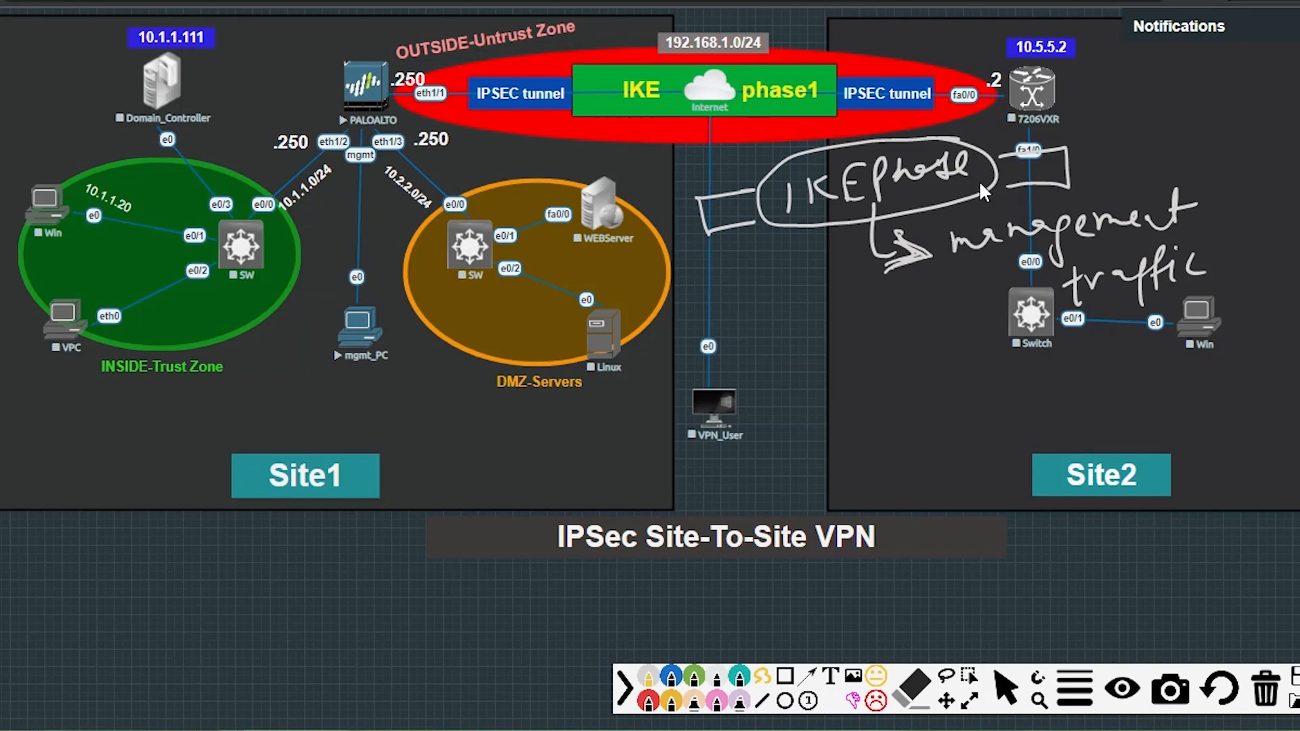
mouse_move(1013, 196)
left_mouse_down()
mouse_move(936, 251)
mouse_move(965, 291)
left_mouse_up()
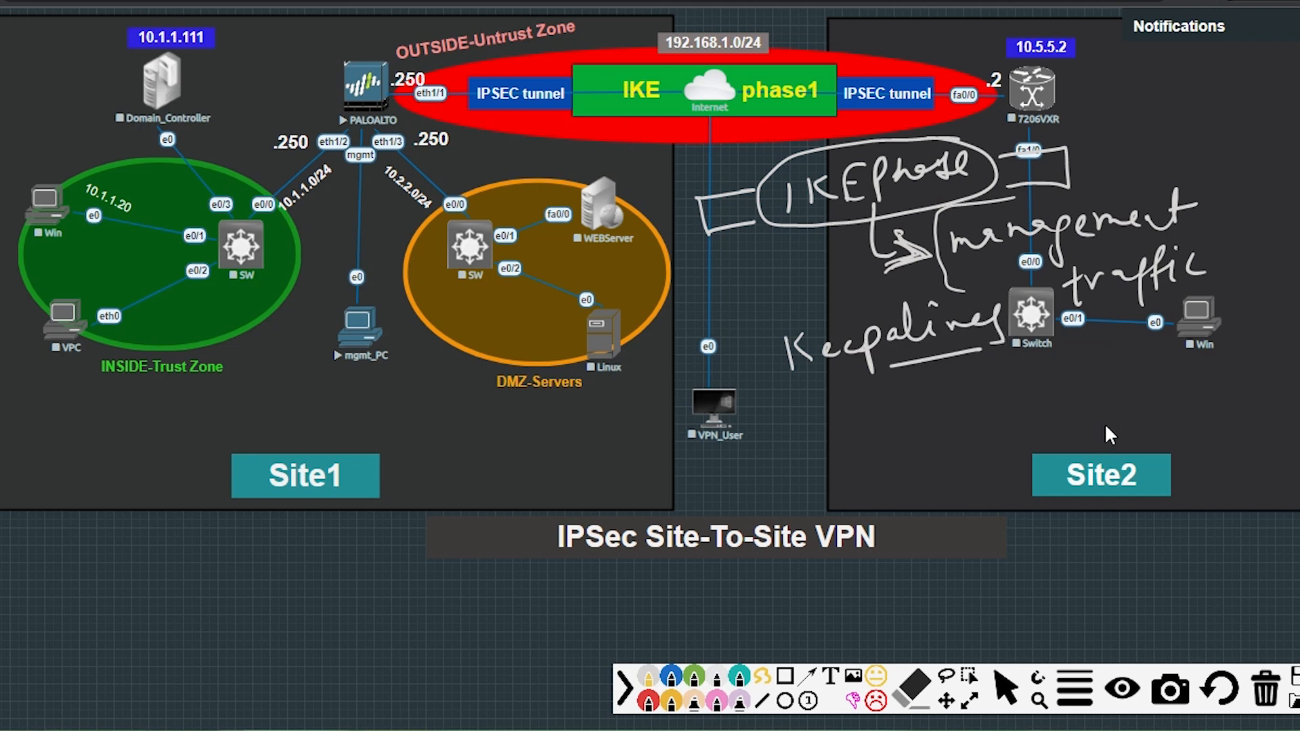
left_click(1264, 689)
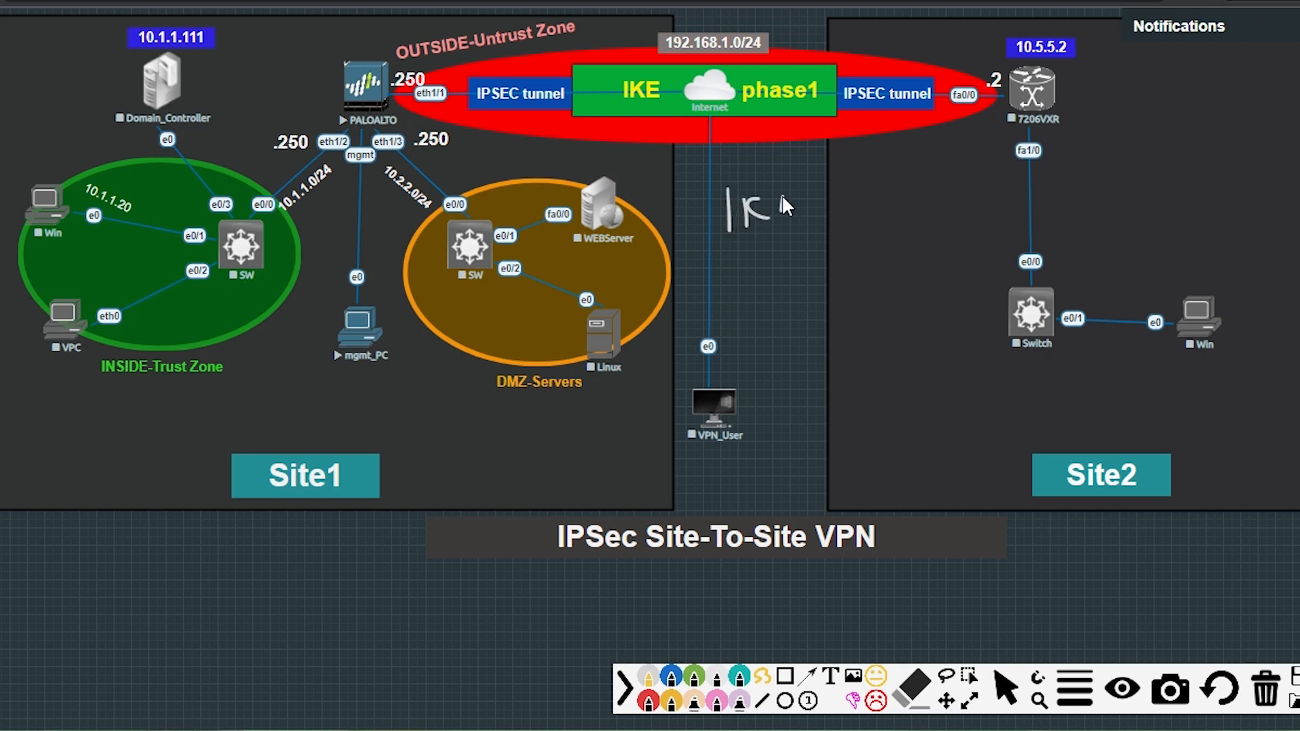
Write 'IKE phase I → HAGLE' with the H/A/G/L/E letters listed.
left_click_drag(863, 206, 886, 192)
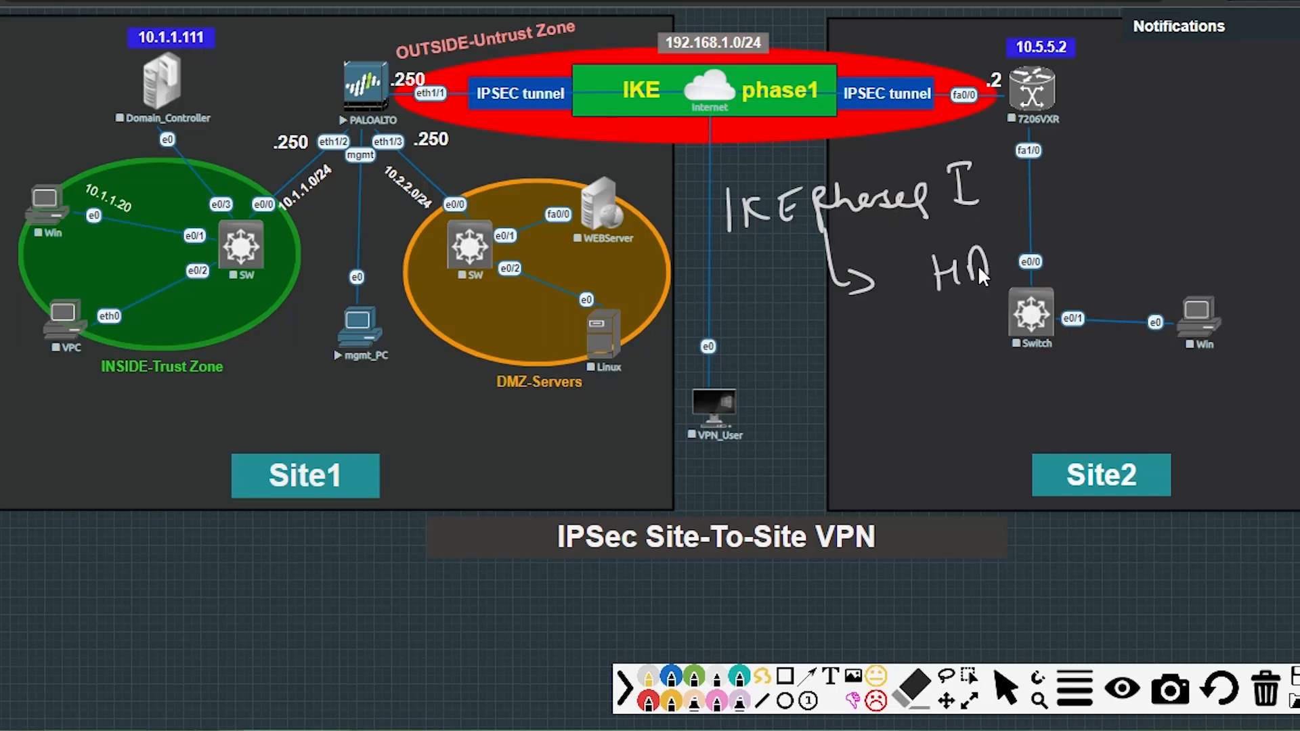
left_click_drag(977, 265, 989, 265)
left_click_drag(1014, 249, 1020, 278)
left_click_drag(1082, 237, 1108, 220)
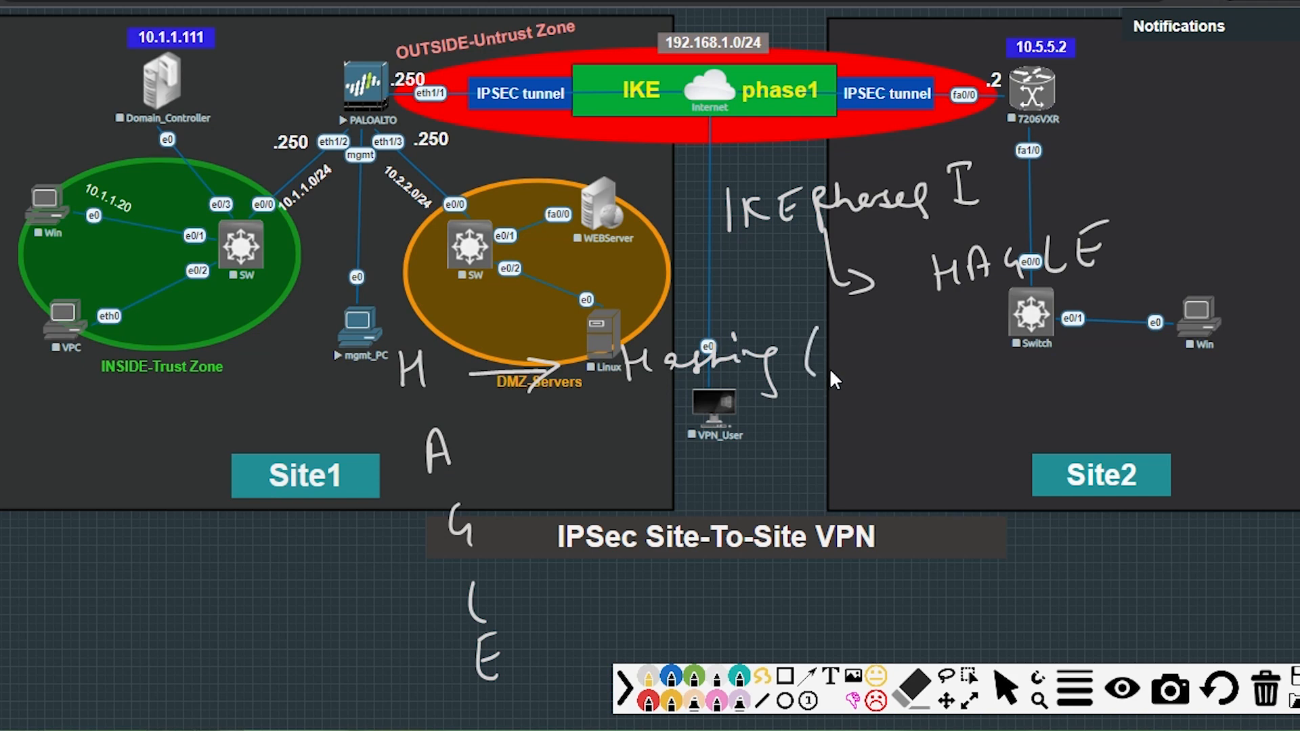
Add Hashing (Integrity: MD5, SHA) and Authentication (Preshared, certificate) entries.
left_click_drag(909, 352, 995, 336)
left_click_drag(1010, 319, 995, 373)
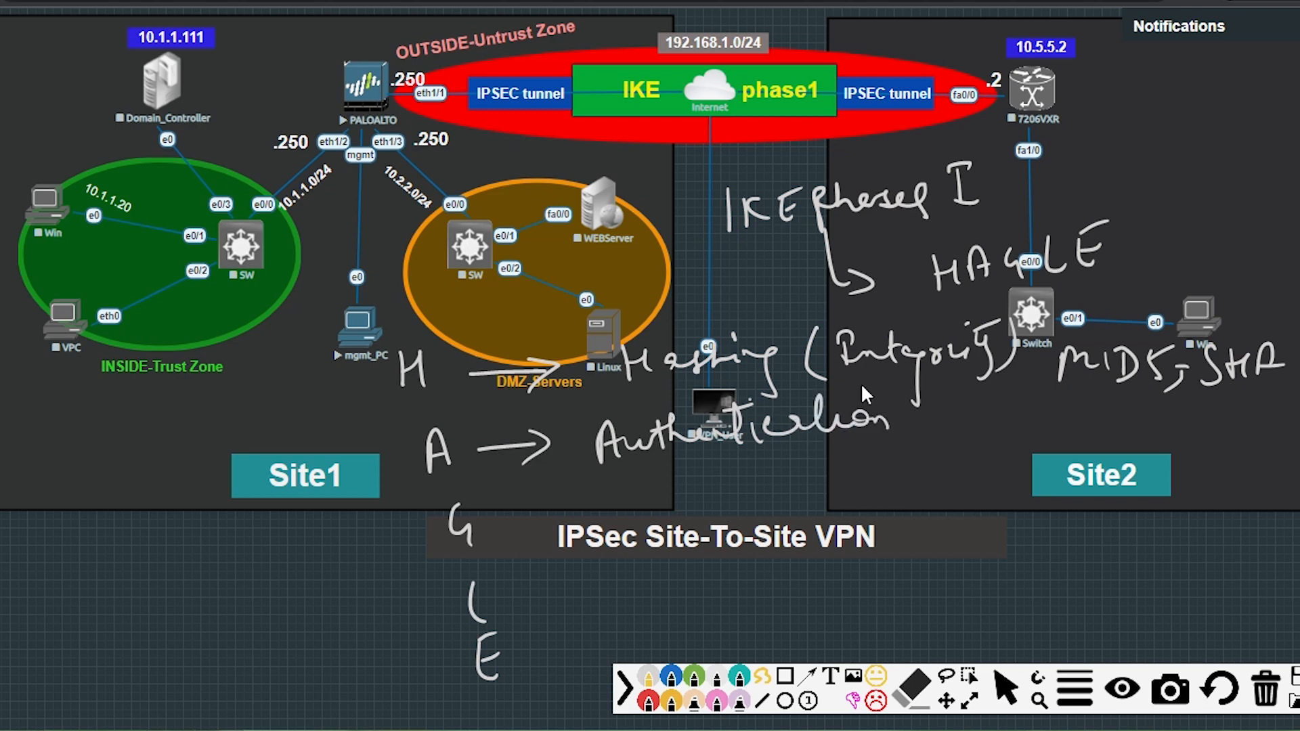
left_click_drag(821, 400, 857, 390)
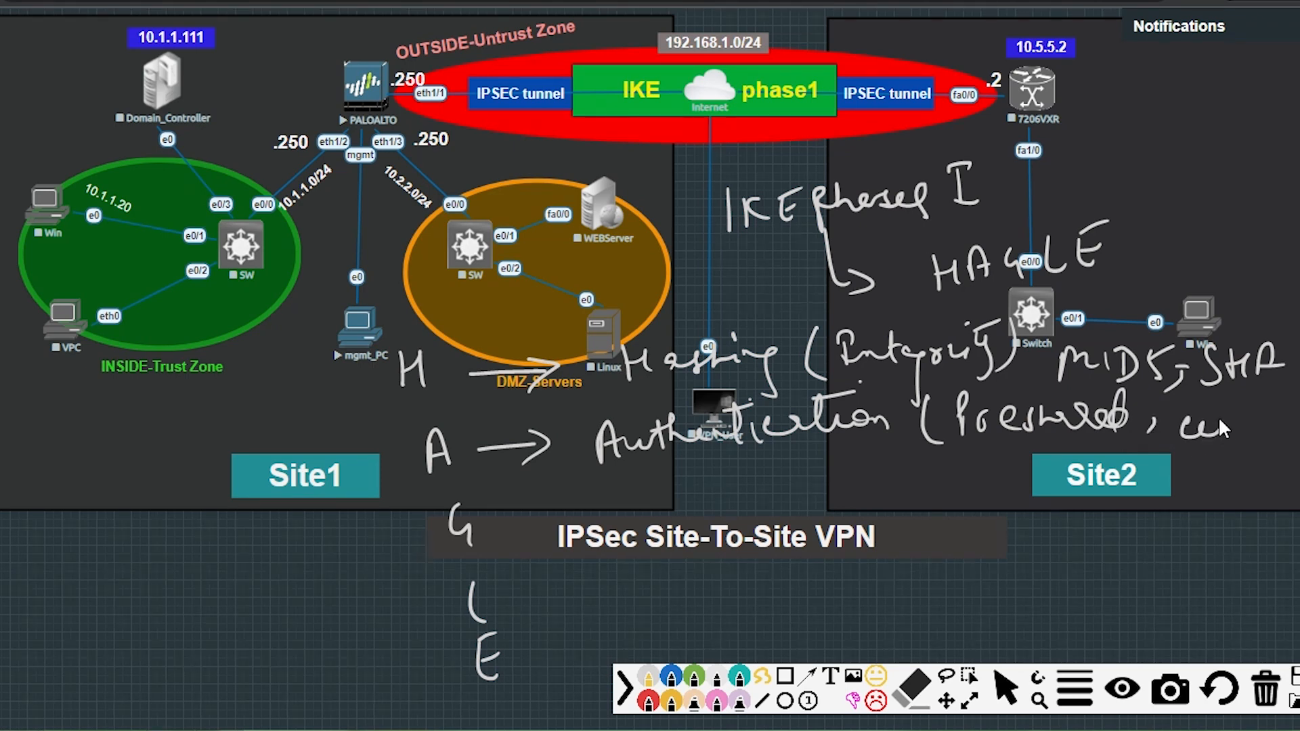
mouse_move(1263, 406)
left_mouse_down()
mouse_move(1259, 456)
mouse_move(1278, 437)
left_mouse_up()
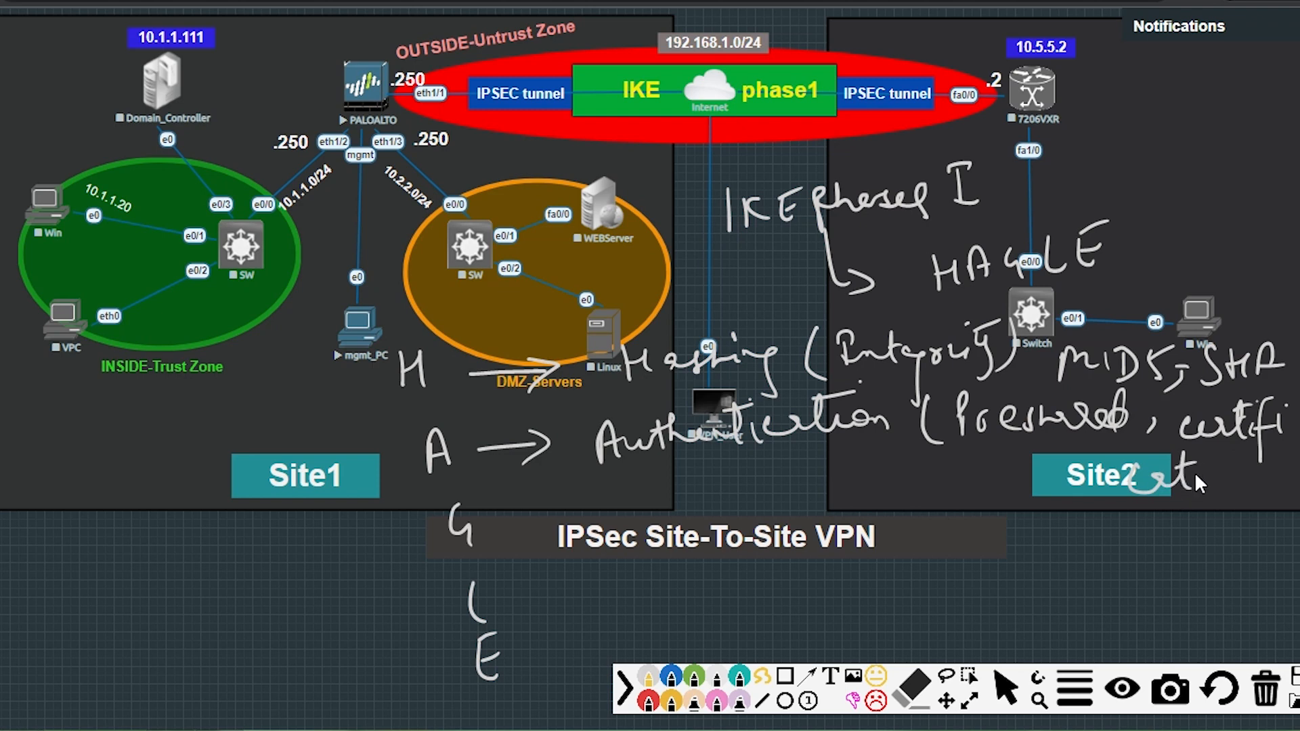
left_click_drag(1227, 462, 1191, 511)
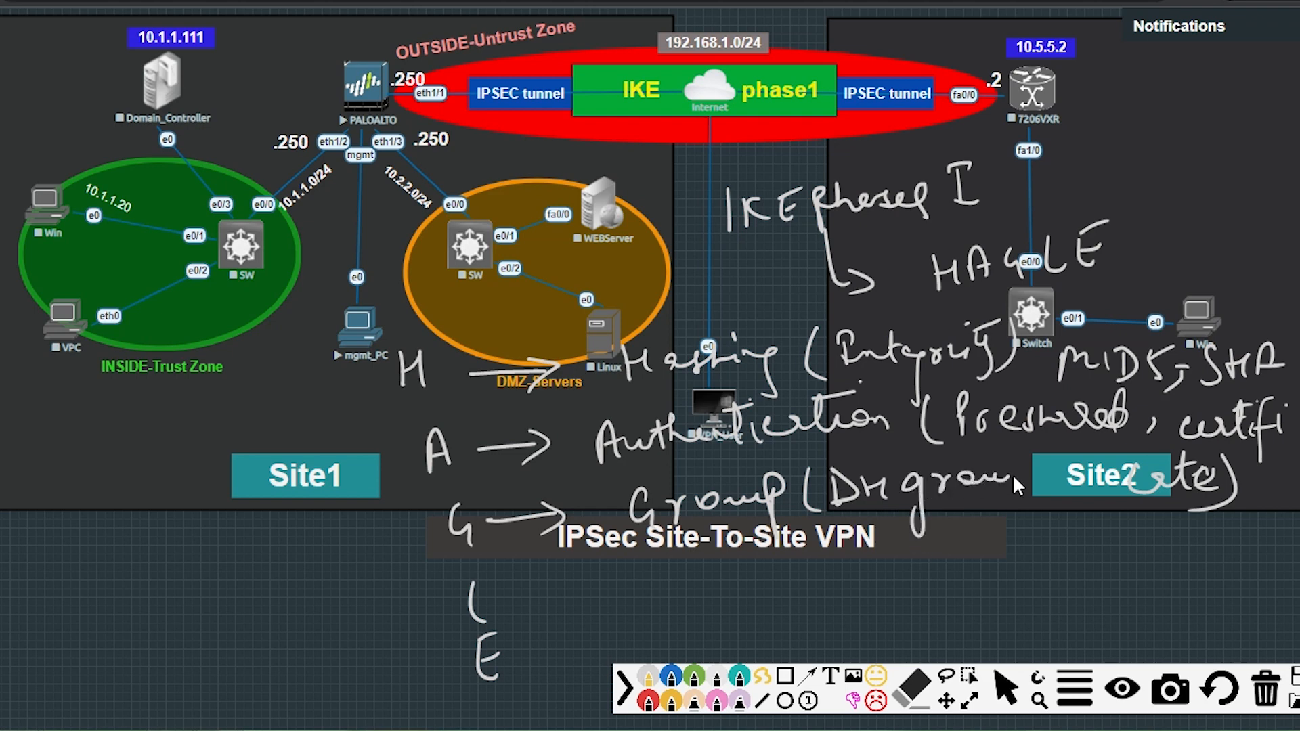
Close the Group (DH group 5) note and add 'L → Lifetime (86400 sec)' and '15000 sec'.
left_click_drag(1017, 461, 1019, 509)
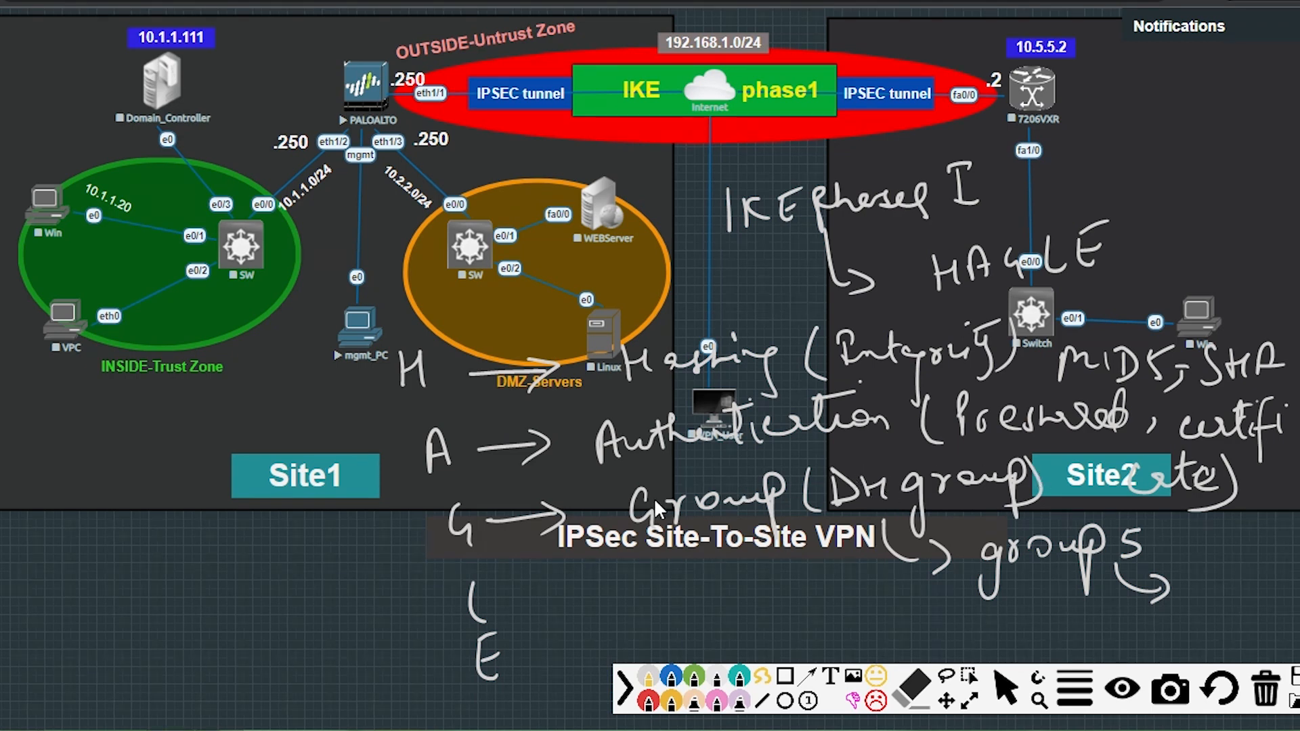
left_click_drag(473, 575, 511, 613)
left_click_drag(524, 593, 565, 591)
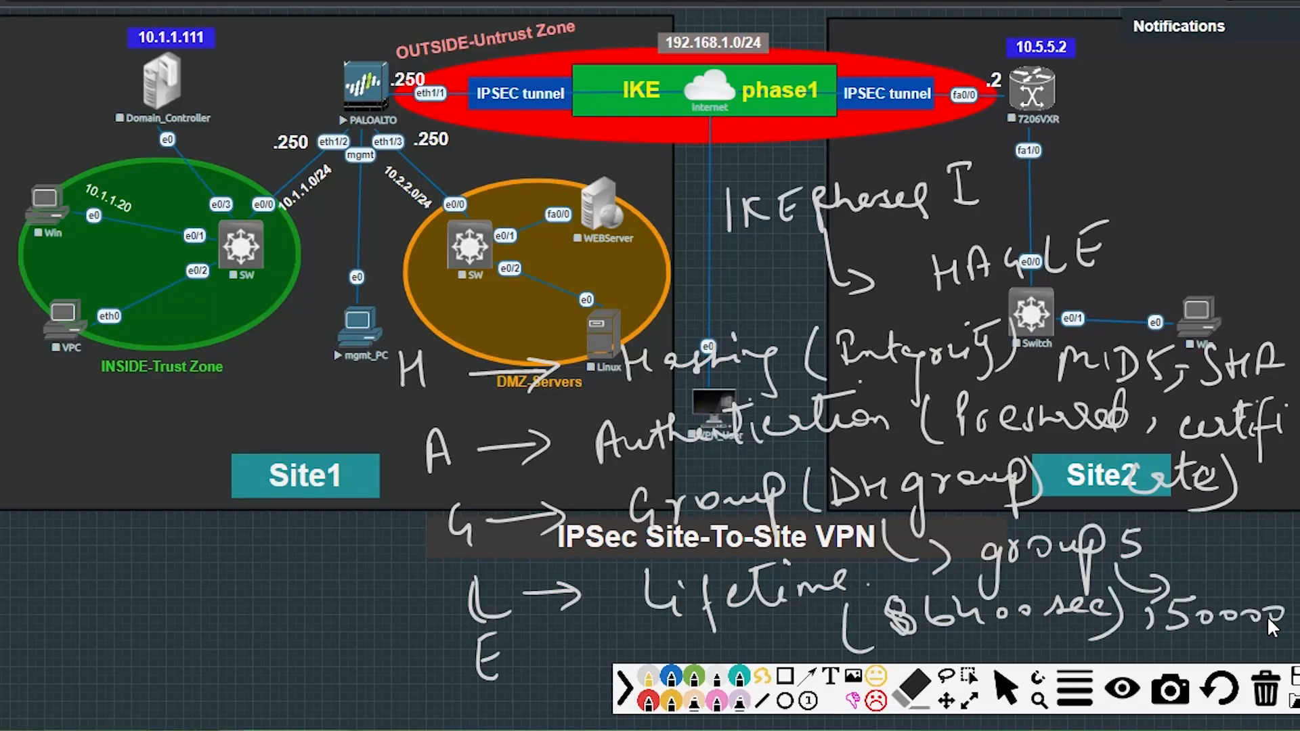
mouse_move(1266, 615)
left_mouse_down()
mouse_move(1289, 626)
mouse_move(1260, 631)
mouse_move(1259, 616)
left_mouse_up()
List AES128, DES and 3DES under E, circle the firewall and 7206VXR, then wipe all ink.
mouse_move(562, 677)
left_mouse_down()
mouse_move(189, 623)
mouse_move(202, 628)
left_mouse_up()
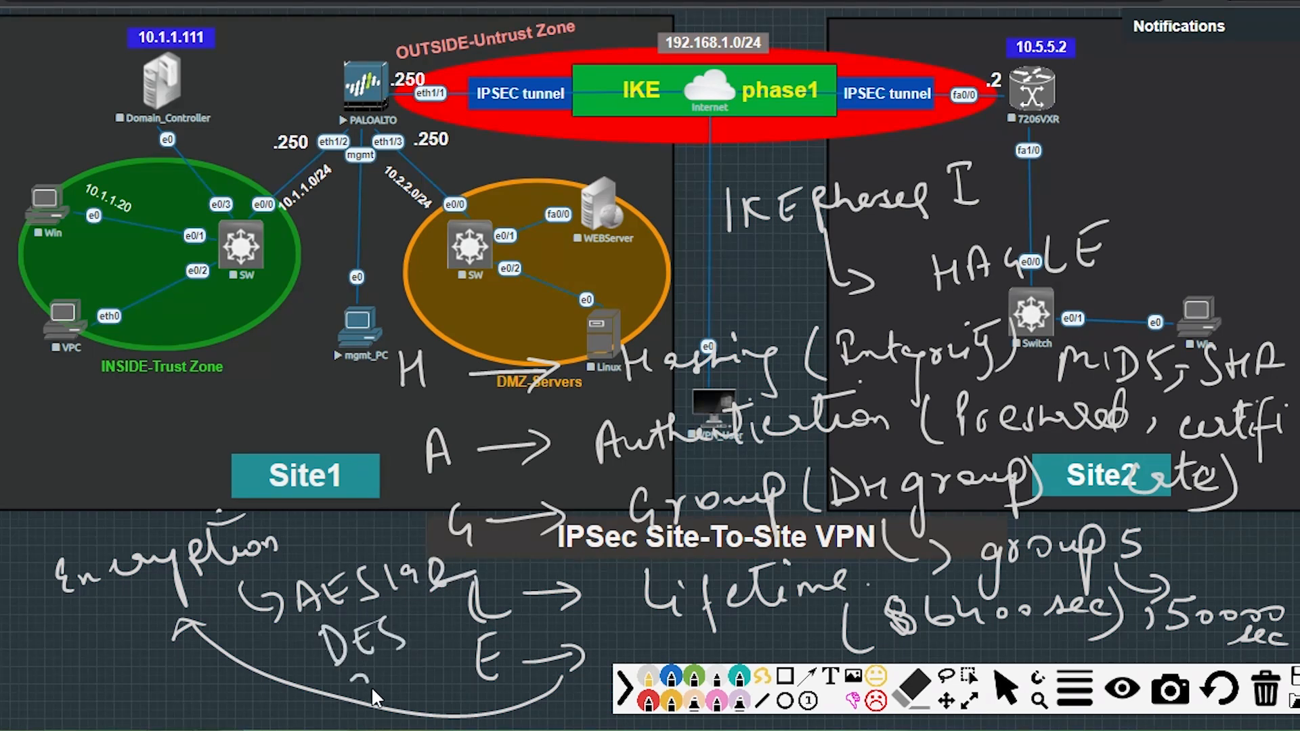
left_click_drag(420, 708, 447, 689)
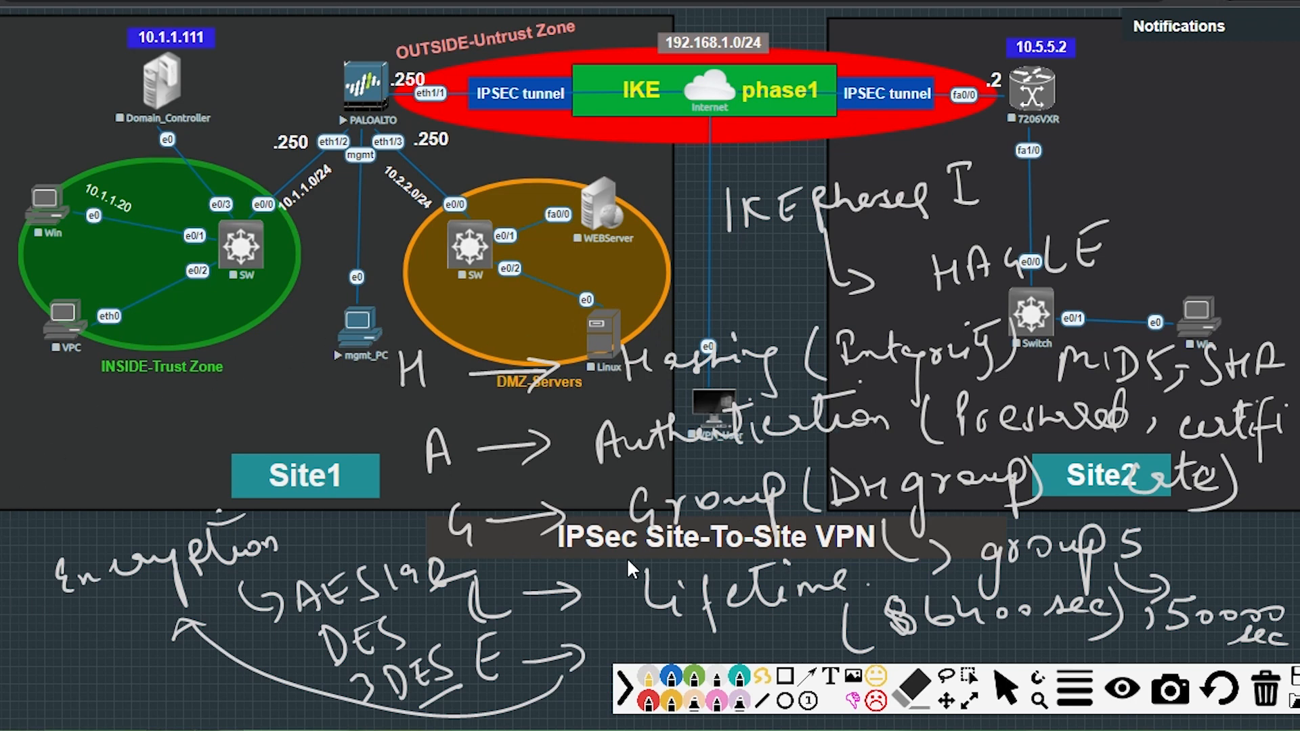
left_click_drag(393, 57, 377, 54)
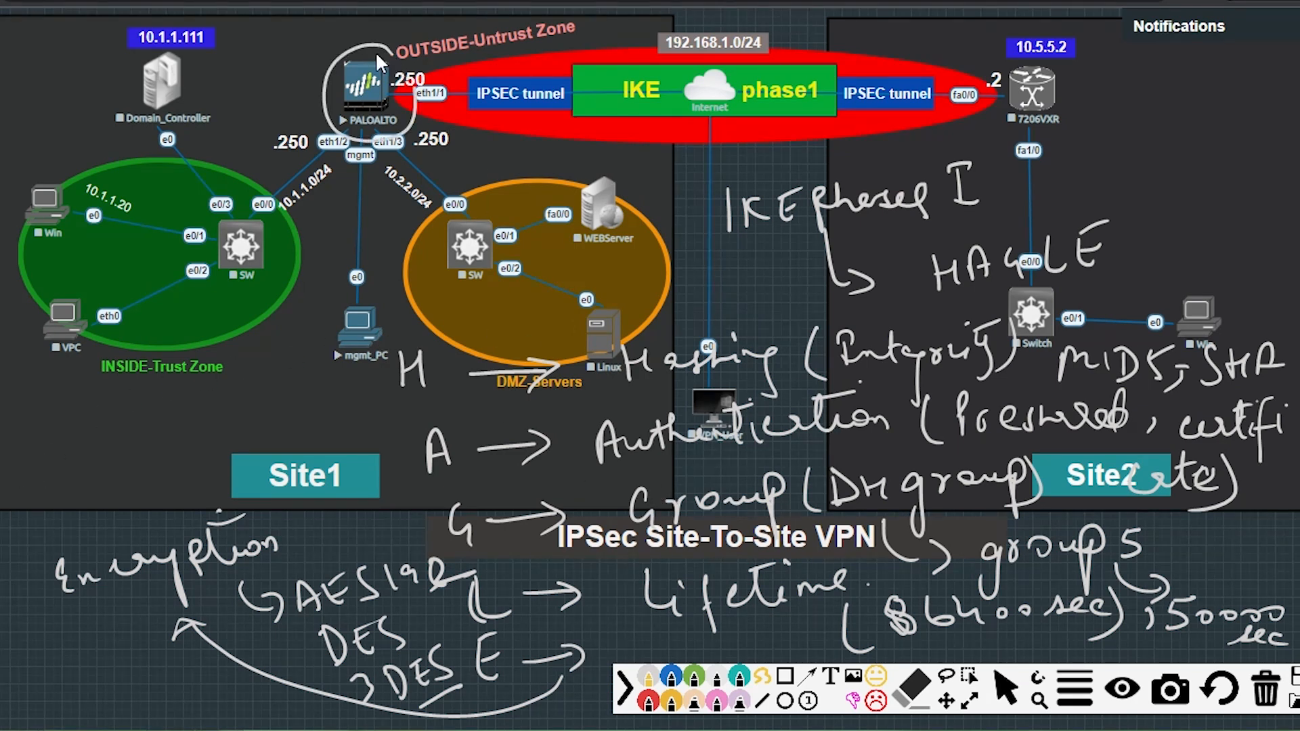
left_click_drag(994, 54, 988, 51)
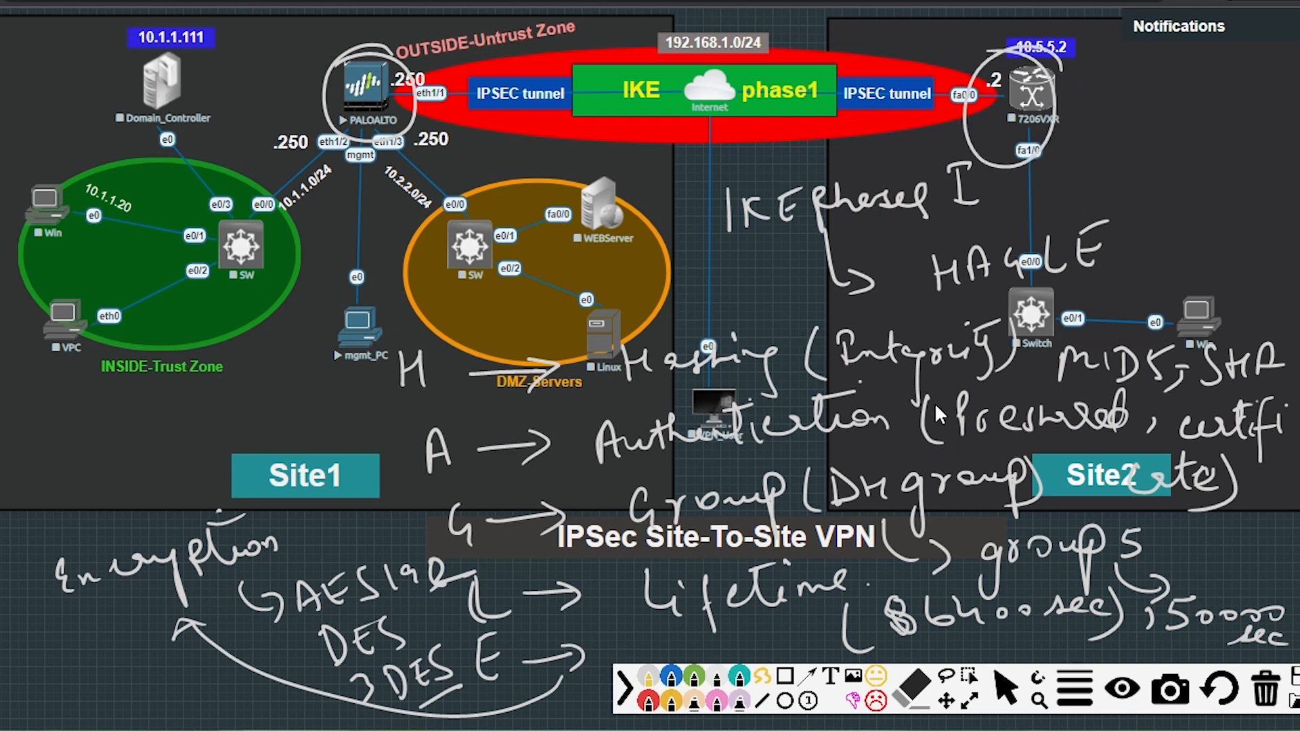
left_click(1266, 691)
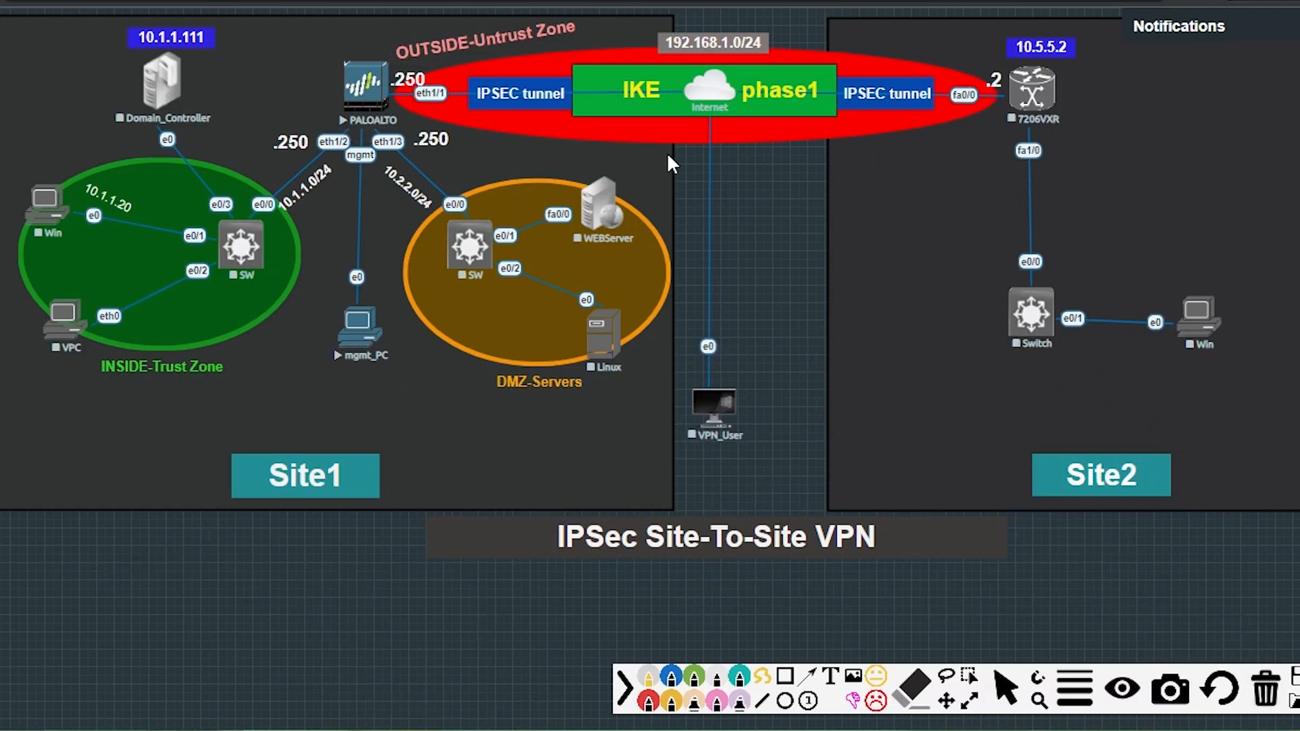
Outline the IKE phase1 and IPSEC tunnel boxes and draw a data-traffic arrow from INSIDE to Site2.
mouse_move(575, 63)
left_mouse_down()
mouse_move(668, 125)
mouse_move(830, 124)
mouse_move(827, 57)
left_mouse_up()
mouse_move(677, 50)
left_mouse_down()
mouse_move(582, 51)
mouse_move(567, 68)
left_mouse_up()
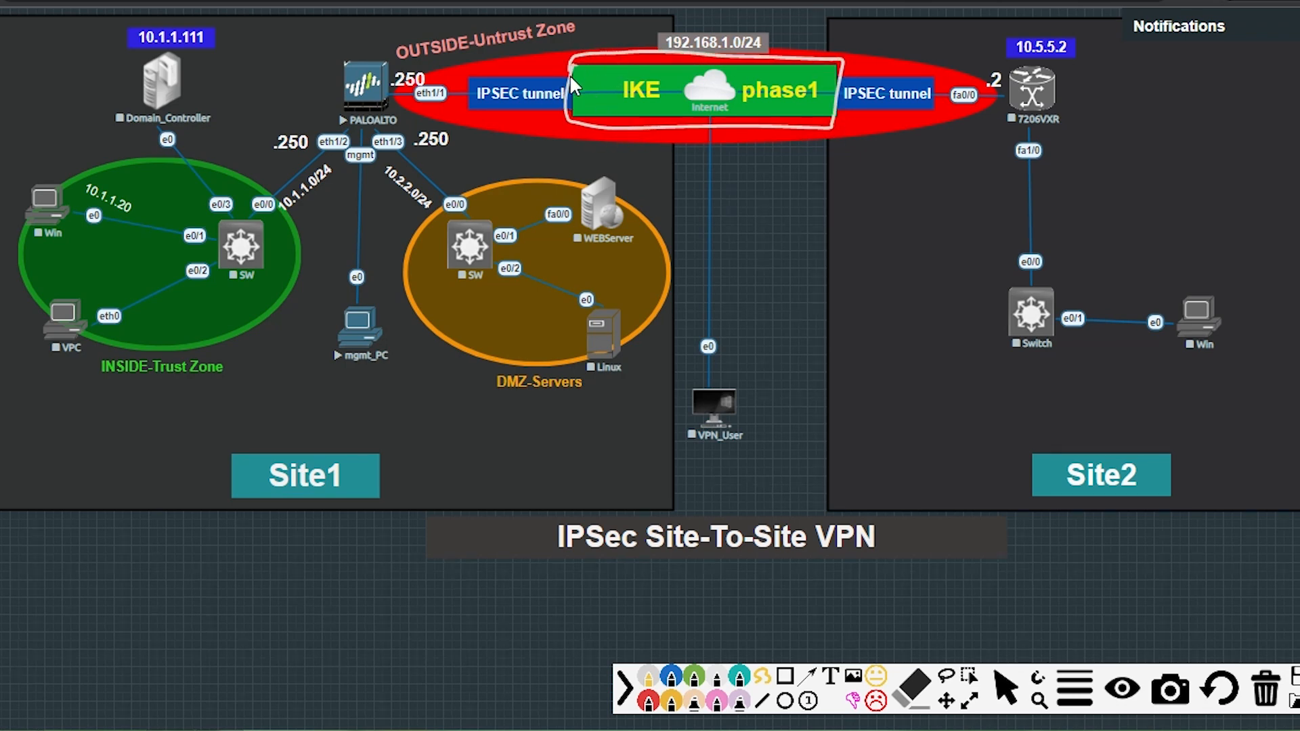
left_click_drag(476, 68, 492, 111)
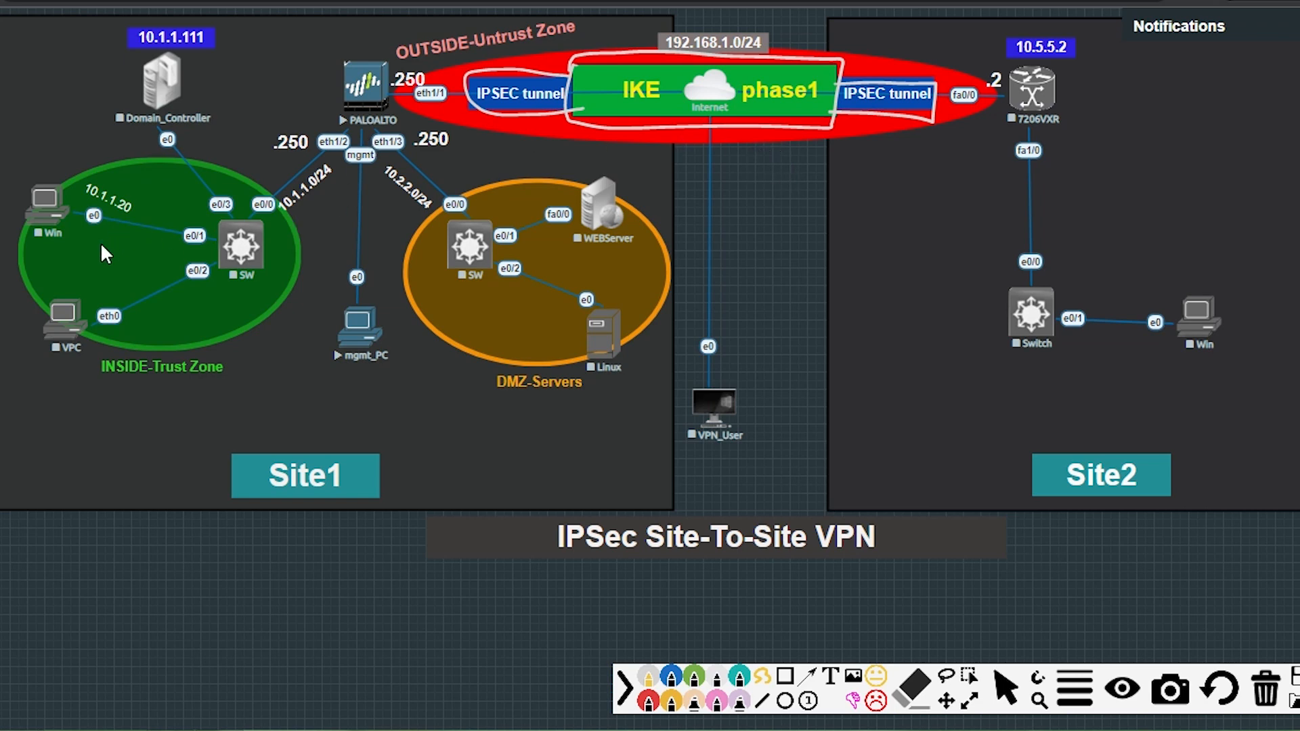
mouse_move(98, 254)
left_mouse_down()
mouse_move(325, 162)
mouse_move(961, 157)
mouse_move(935, 179)
left_mouse_up()
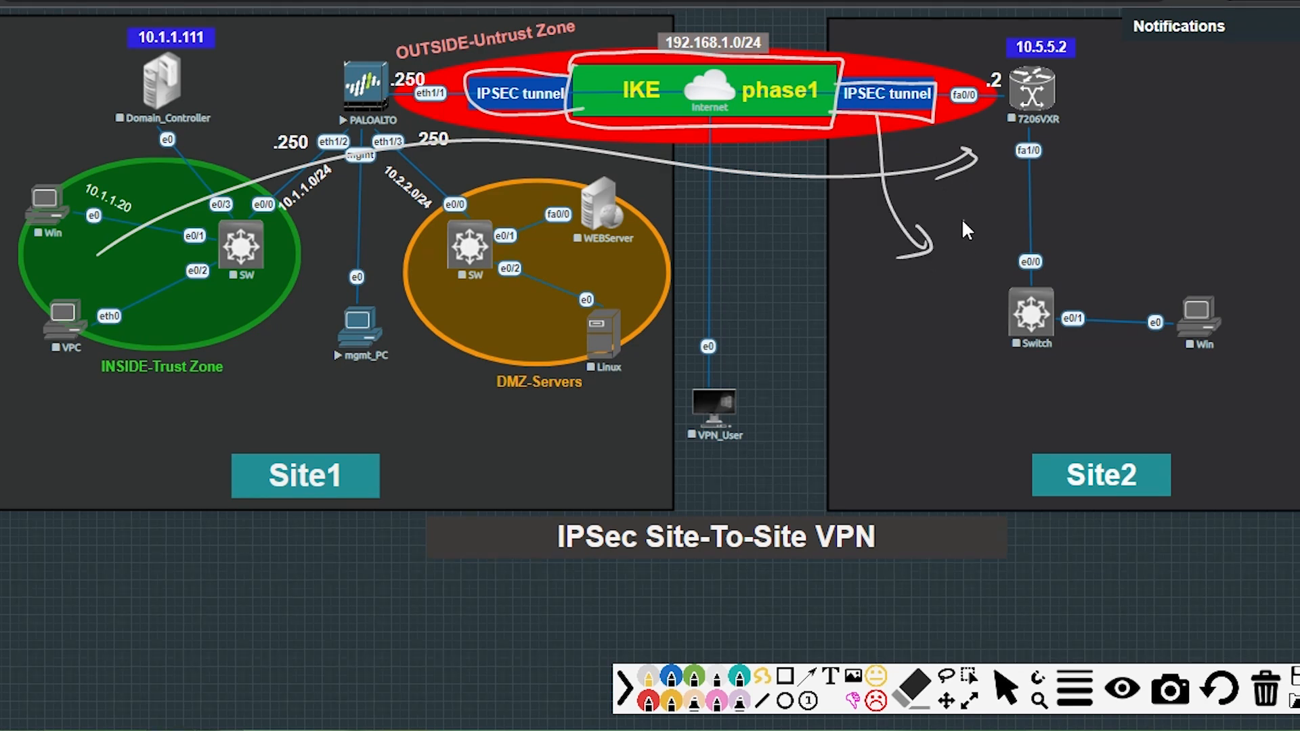
left_click_drag(974, 259, 1059, 251)
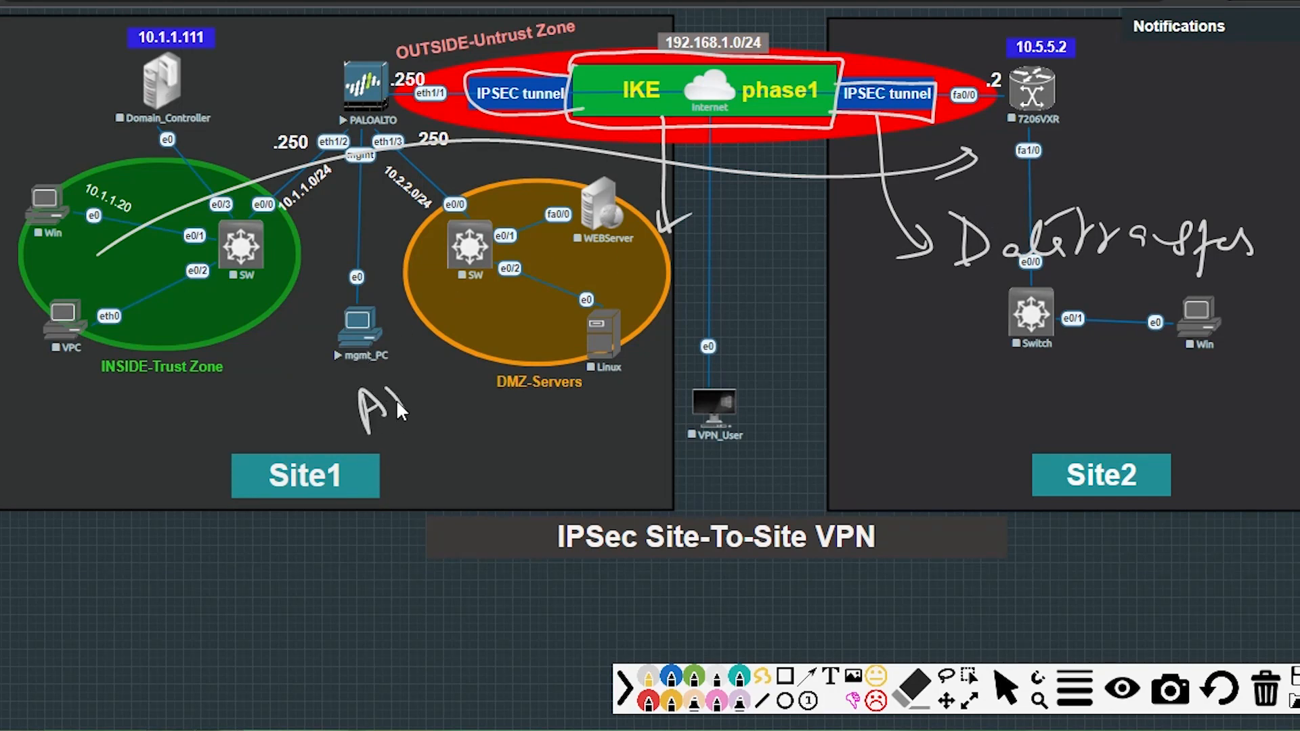
Write and circle the AH and ESP notes near Site1 and below VPN_User.
mouse_move(414, 474)
left_mouse_down()
mouse_move(440, 513)
mouse_move(467, 515)
mouse_move(465, 465)
mouse_move(486, 482)
mouse_move(489, 450)
left_mouse_up()
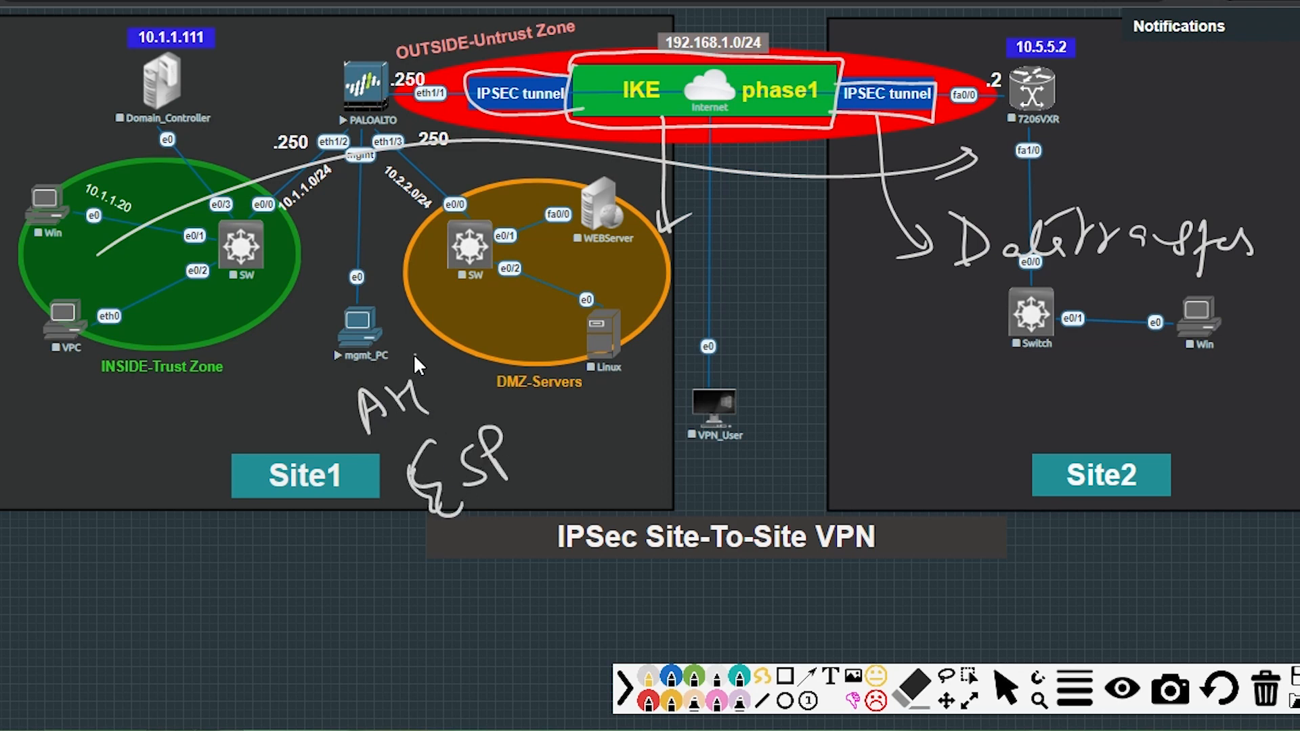
mouse_move(414, 354)
left_mouse_down()
mouse_move(448, 389)
mouse_move(421, 352)
left_mouse_up()
mouse_move(496, 404)
left_mouse_down()
mouse_move(552, 467)
mouse_move(455, 434)
left_mouse_up()
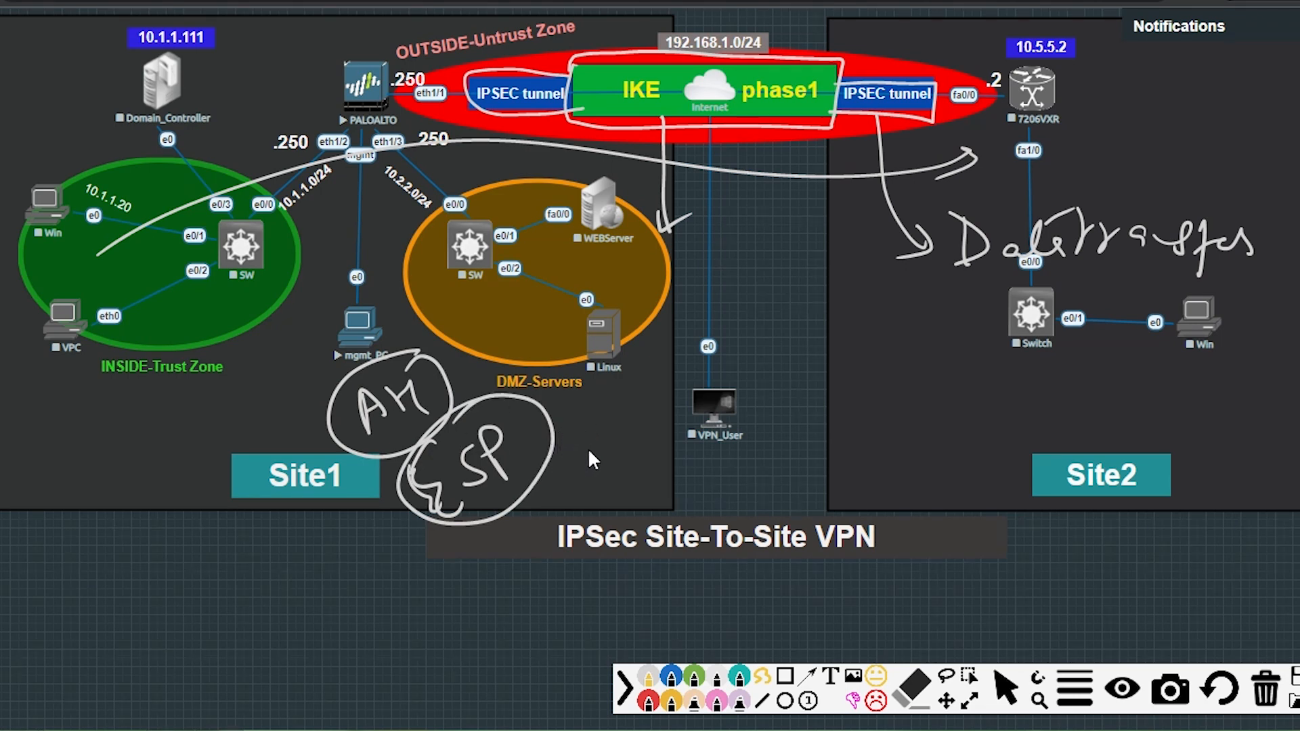
left_click_drag(669, 450, 658, 495)
mouse_move(652, 478)
left_mouse_down()
mouse_move(673, 476)
mouse_move(685, 496)
left_mouse_up()
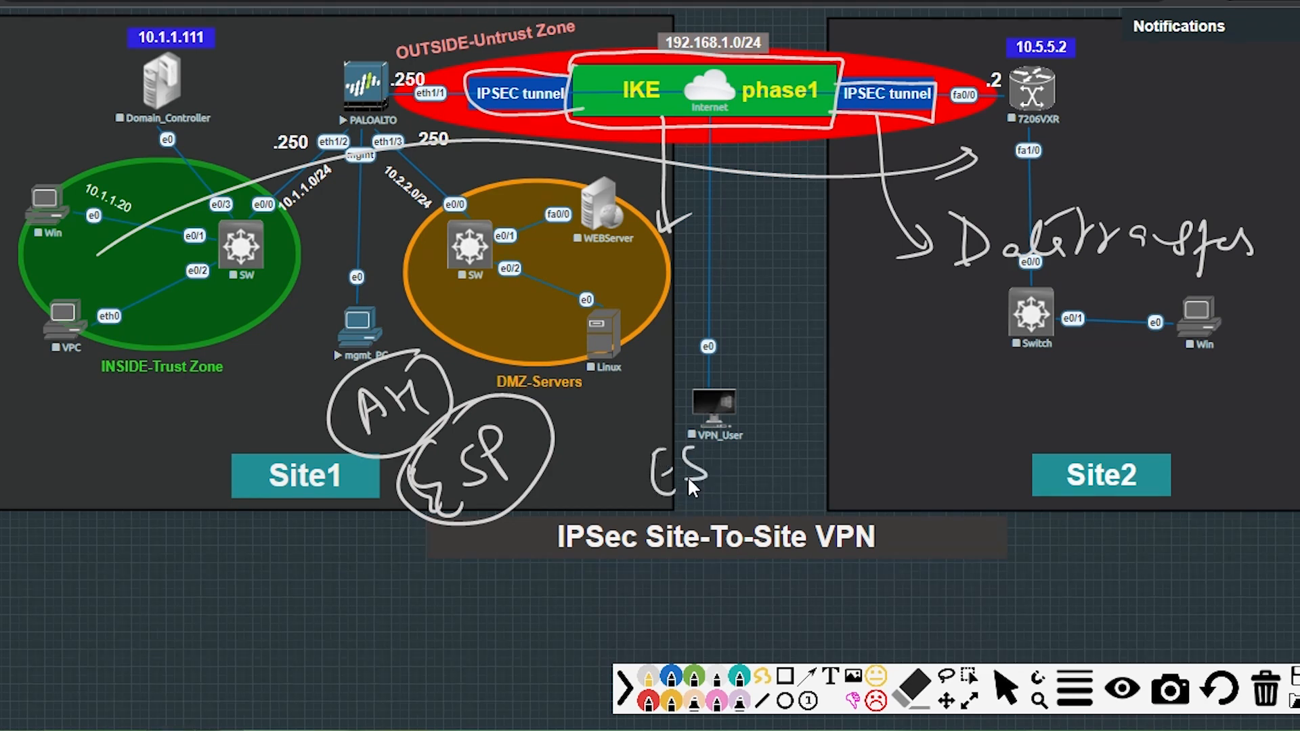
mouse_move(738, 442)
left_mouse_down()
mouse_move(741, 484)
mouse_move(734, 467)
left_mouse_up()
mouse_move(705, 413)
left_mouse_down()
mouse_move(684, 511)
mouse_move(731, 408)
left_mouse_up()
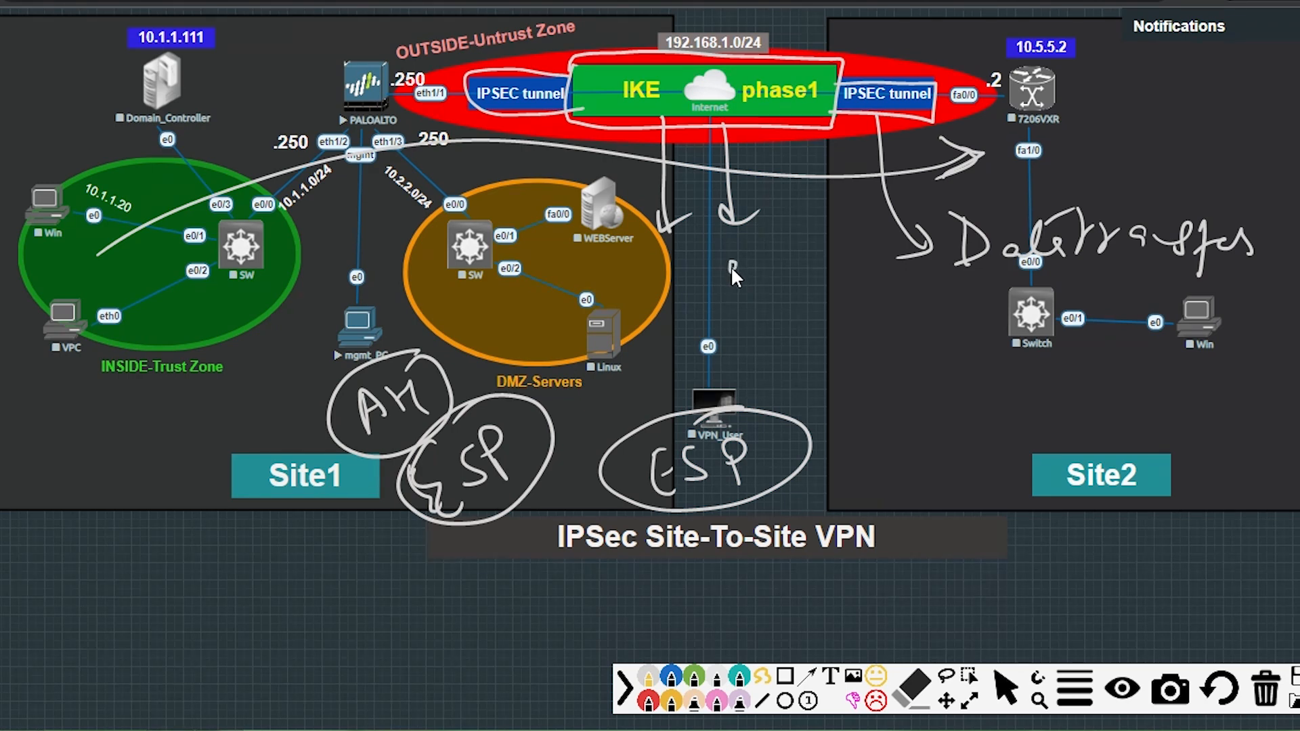
Write 'Encrypted' before the data traffic label and underline the IPSEC tunnel labels.
left_click_drag(732, 276, 929, 285)
left_click_drag(907, 298, 938, 292)
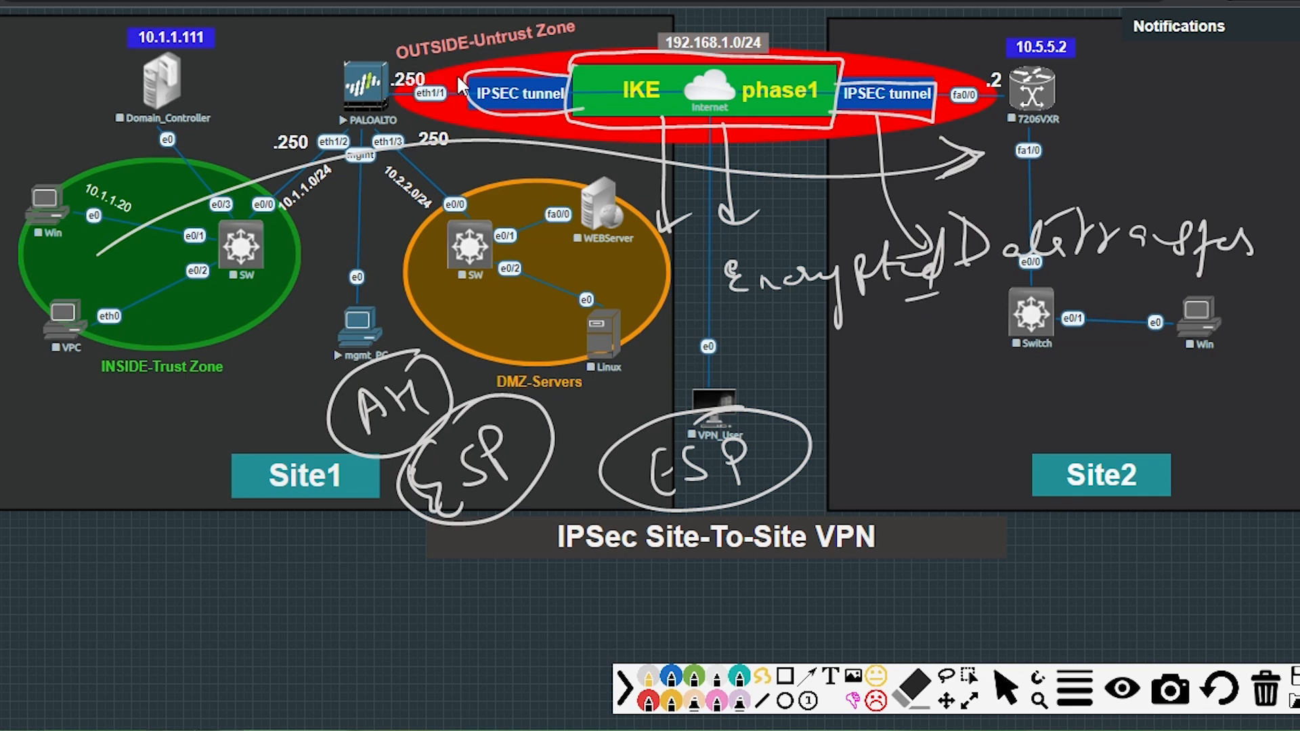
left_click_drag(425, 118, 587, 119)
left_click_drag(395, 42, 504, 30)
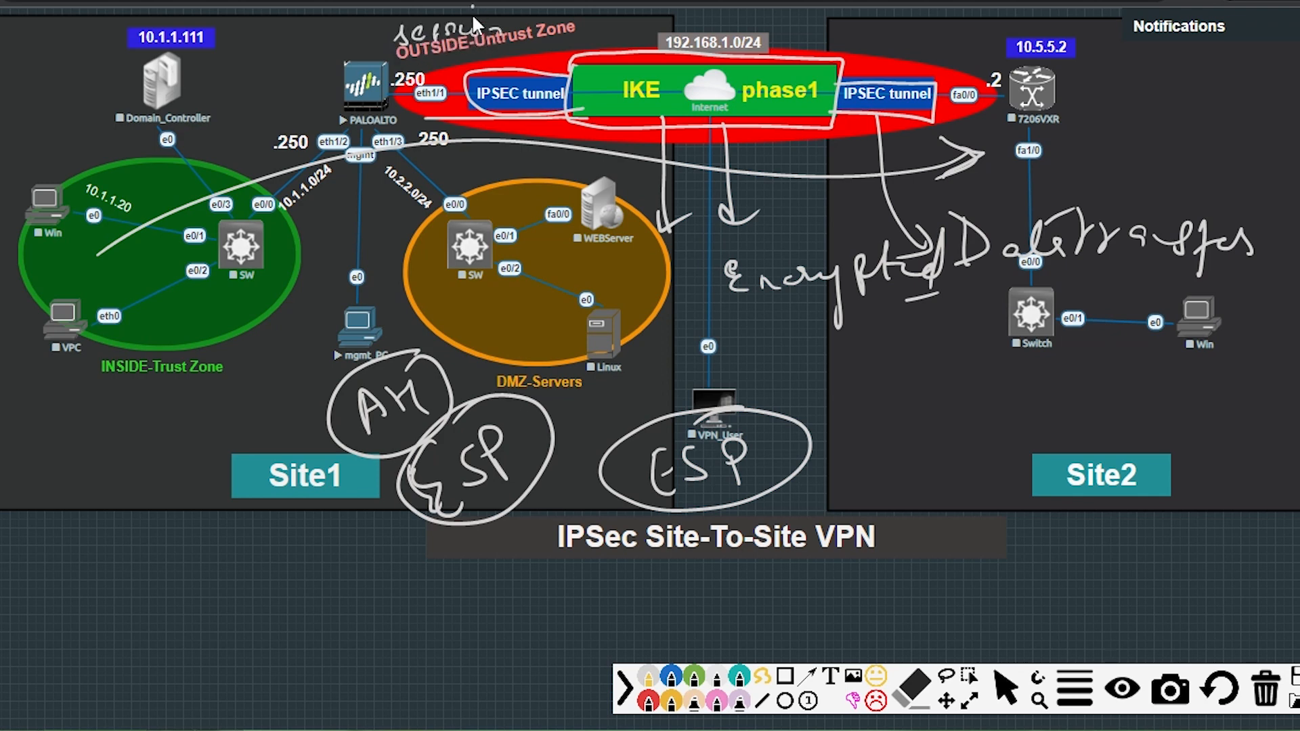
Write 'secure' above the OUTSIDE zone and circle the Palo Alto firewall and 7206VXR router.
left_click_drag(351, 58, 351, 20)
left_click_drag(312, 101, 321, 60)
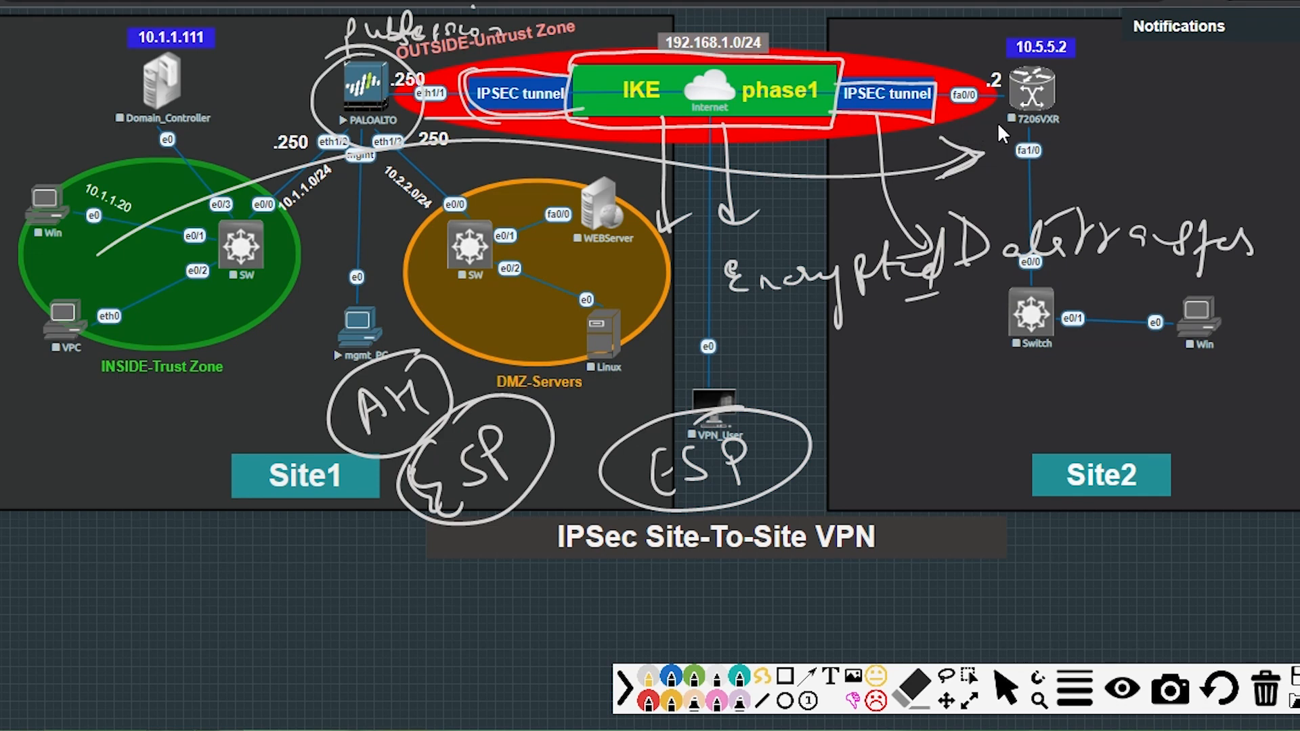
mouse_move(1073, 65)
left_mouse_down()
mouse_move(991, 71)
mouse_move(1107, 98)
mouse_move(1031, 58)
left_mouse_up()
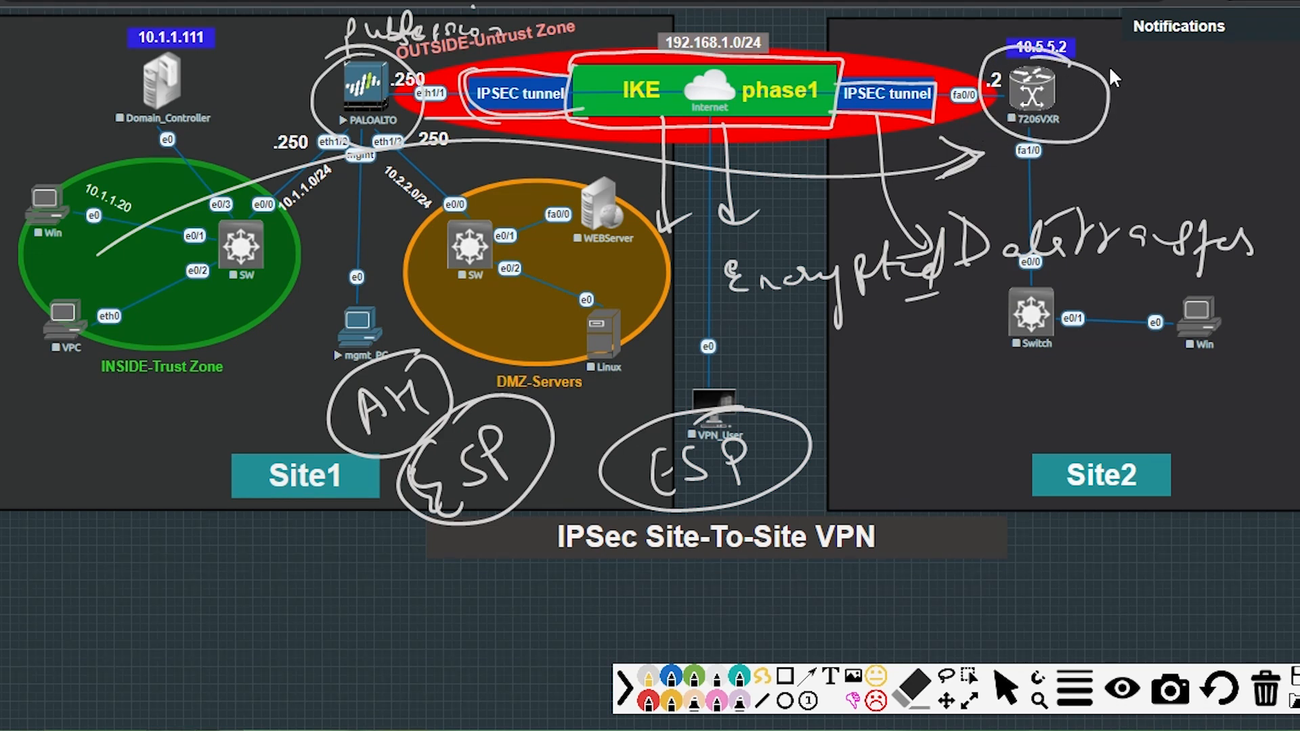
mouse_move(1131, 122)
left_mouse_down()
mouse_move(1128, 154)
mouse_move(1131, 116)
mouse_move(1144, 119)
left_mouse_up()
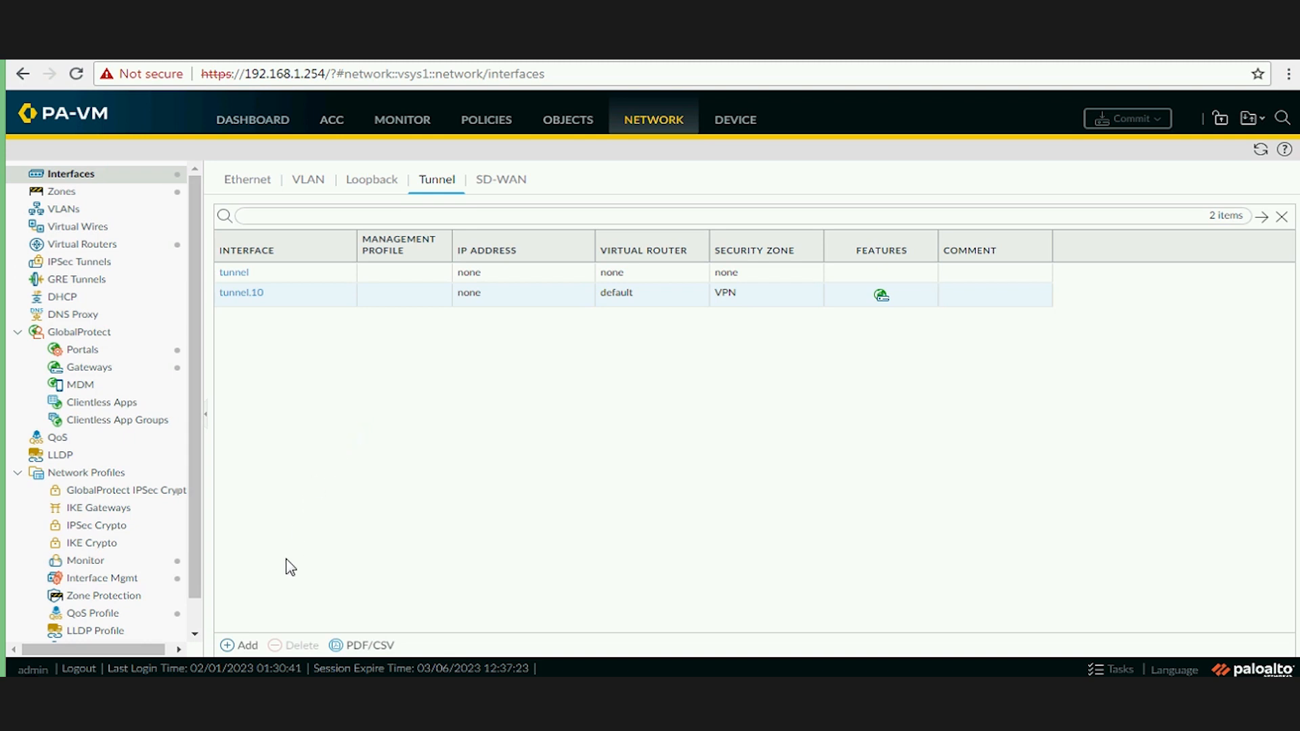
Add a new tunnel interface from the Tunnel interfaces list.
left_click(242, 645)
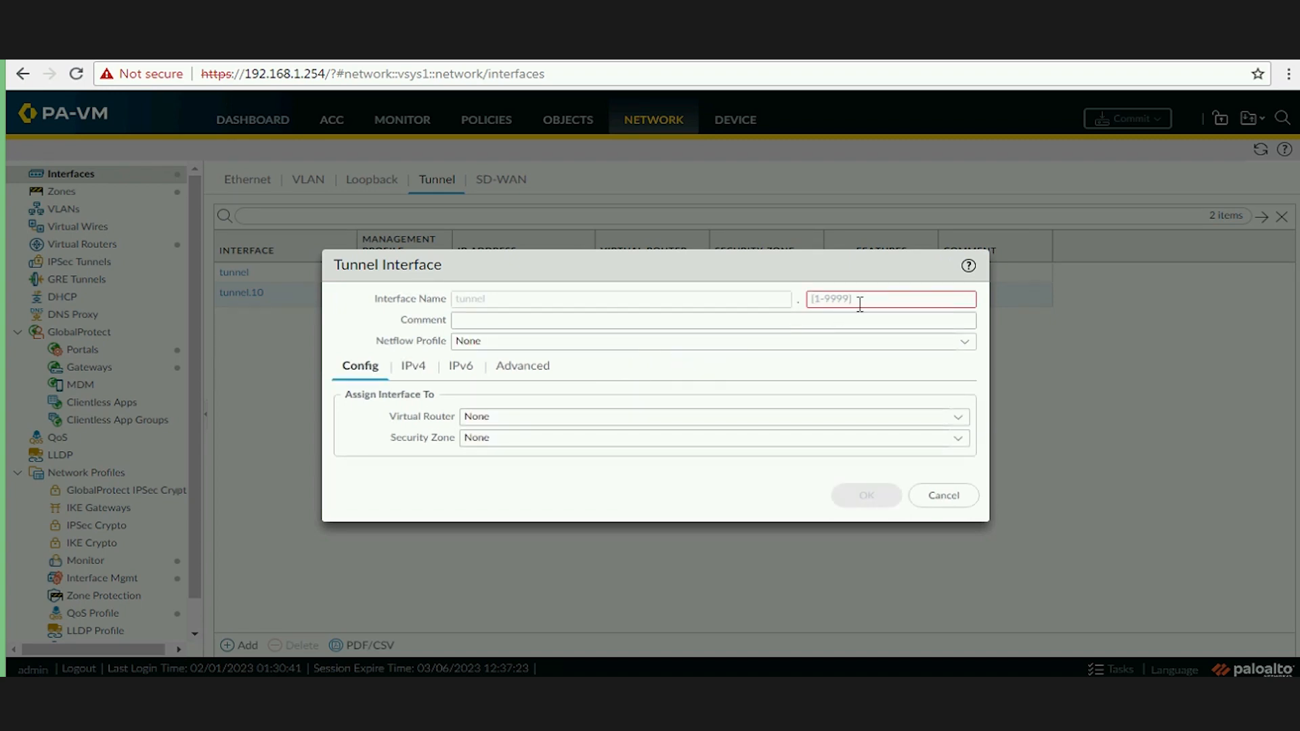
Create tunnel number 4 in the default virtual router and the VPN security zone.
left_click(860, 301)
type("4")
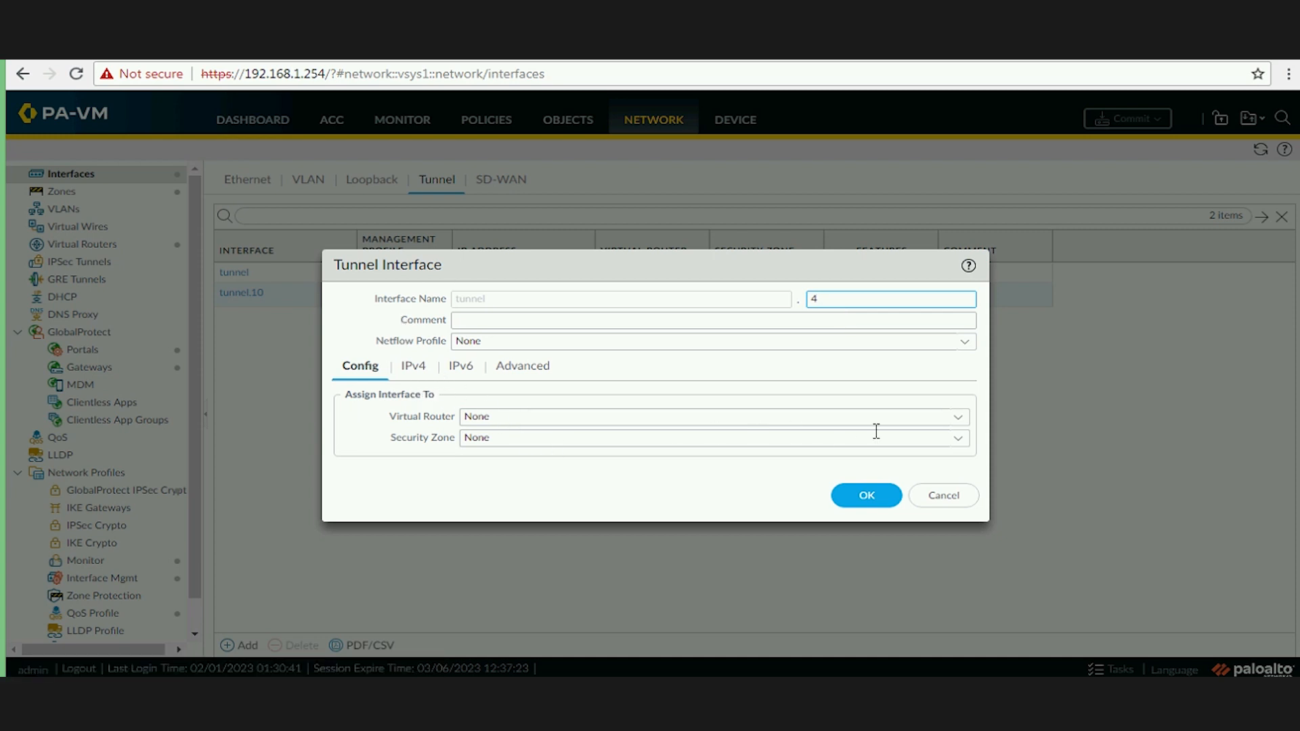
left_click(954, 418)
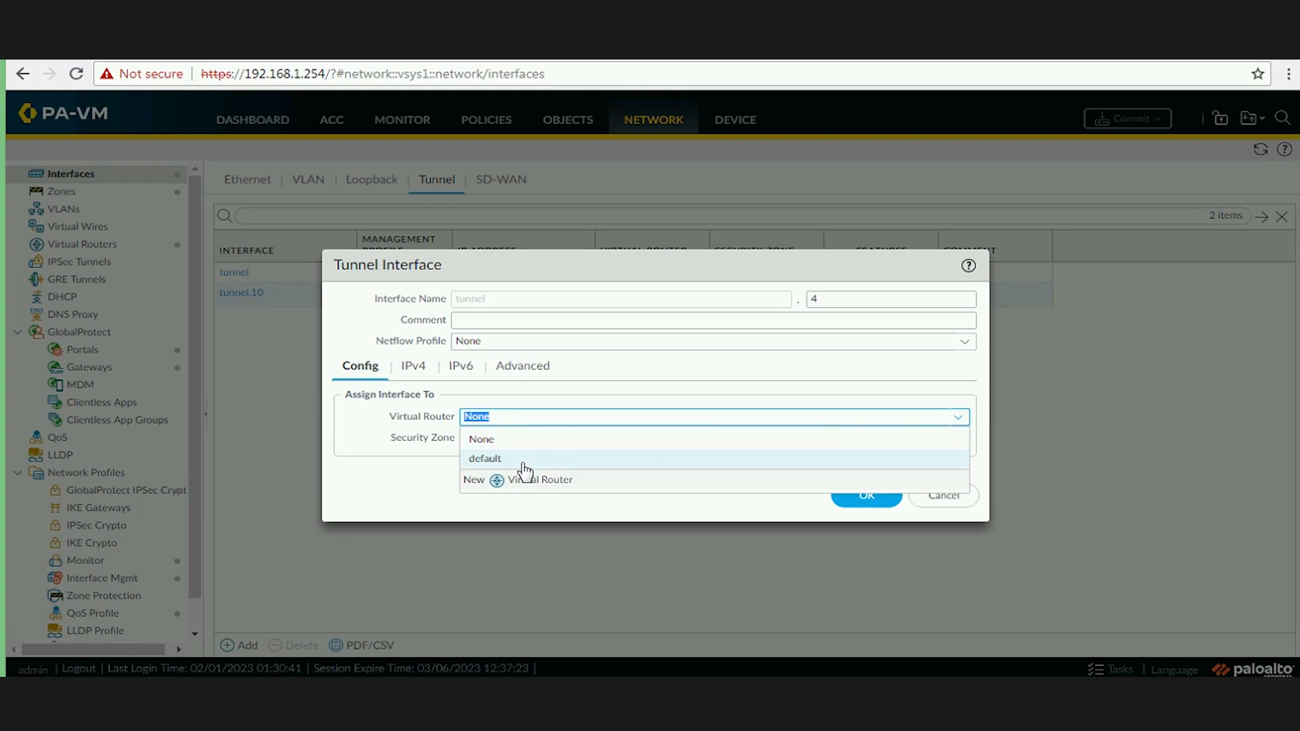
left_click(501, 459)
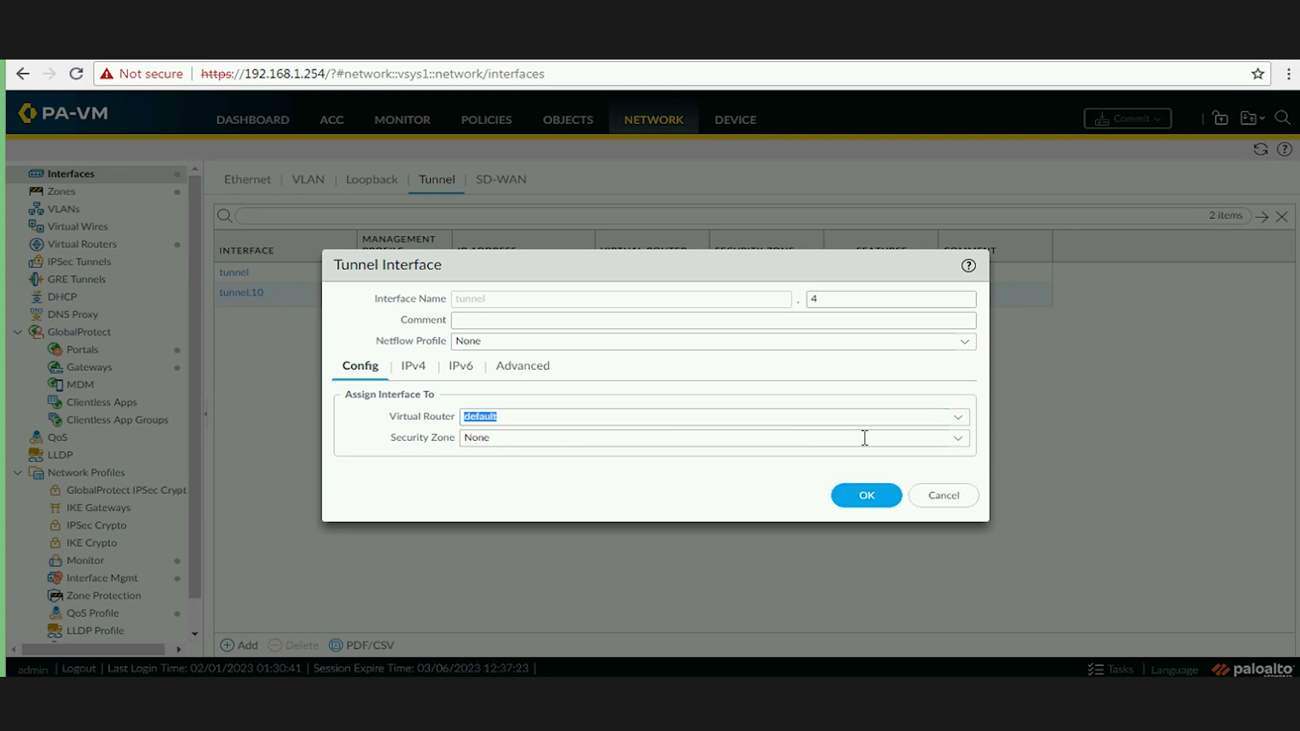
left_click(935, 441)
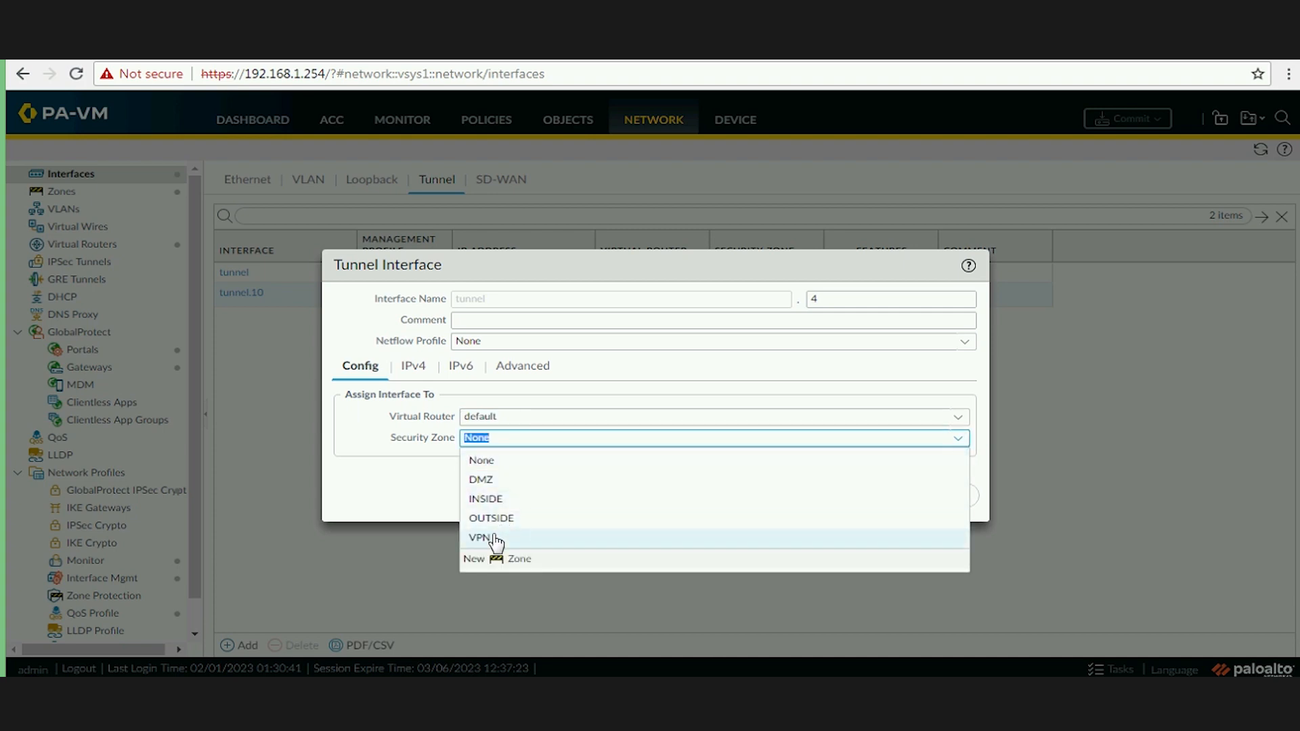
left_click(494, 537)
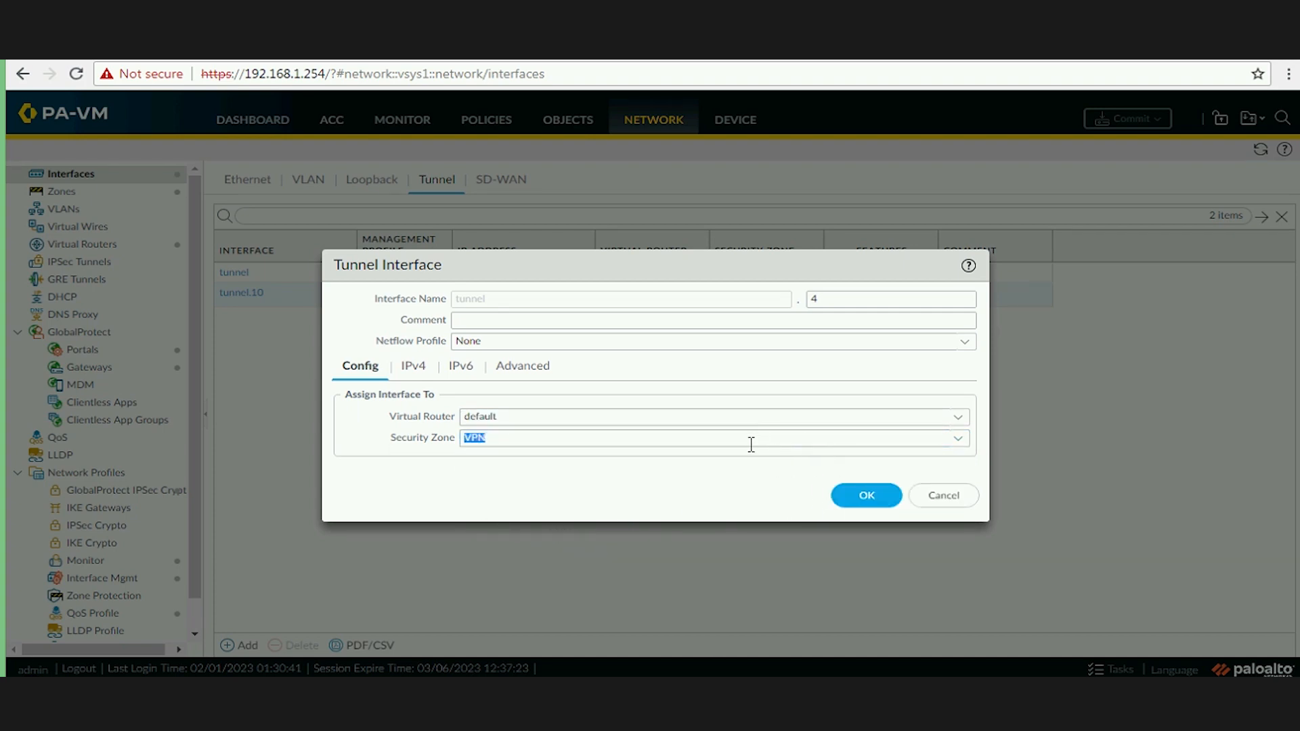
Give tunnel.4 the IPv4 address 10.4.4.250/24 and save it.
left_click(419, 370)
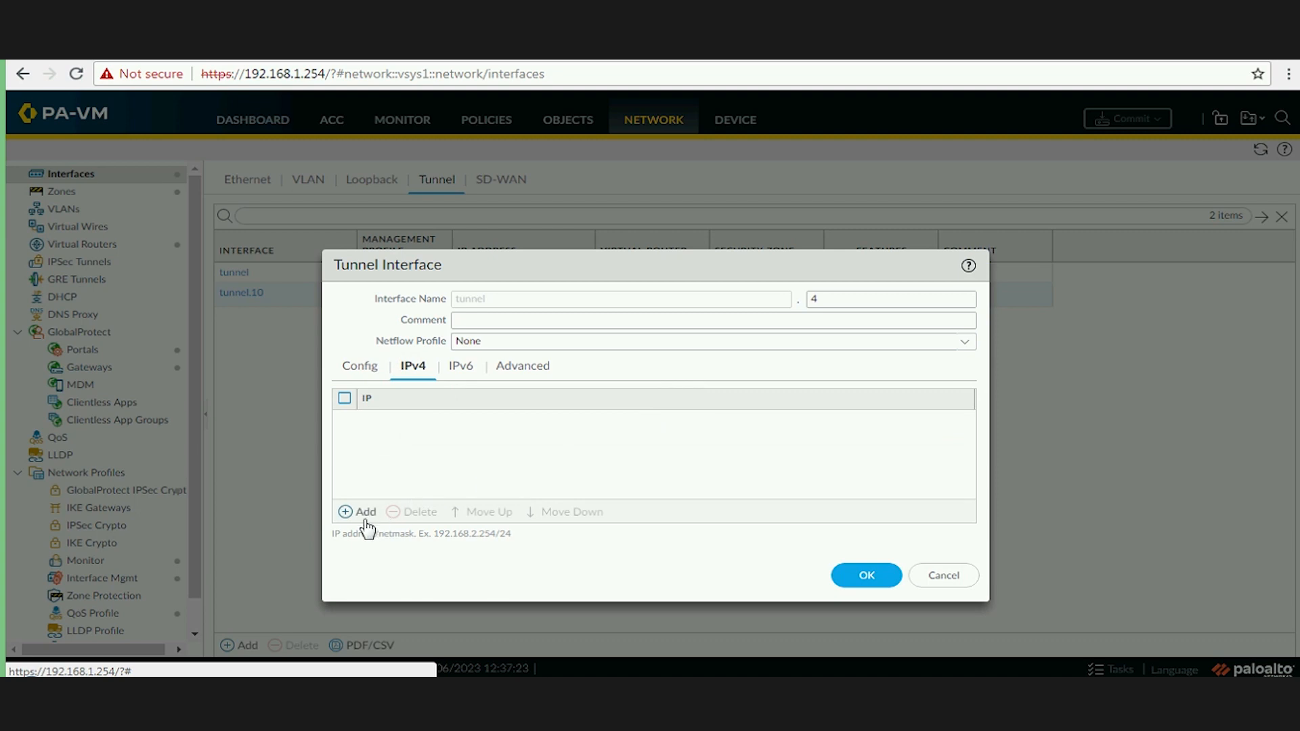
left_click(365, 520)
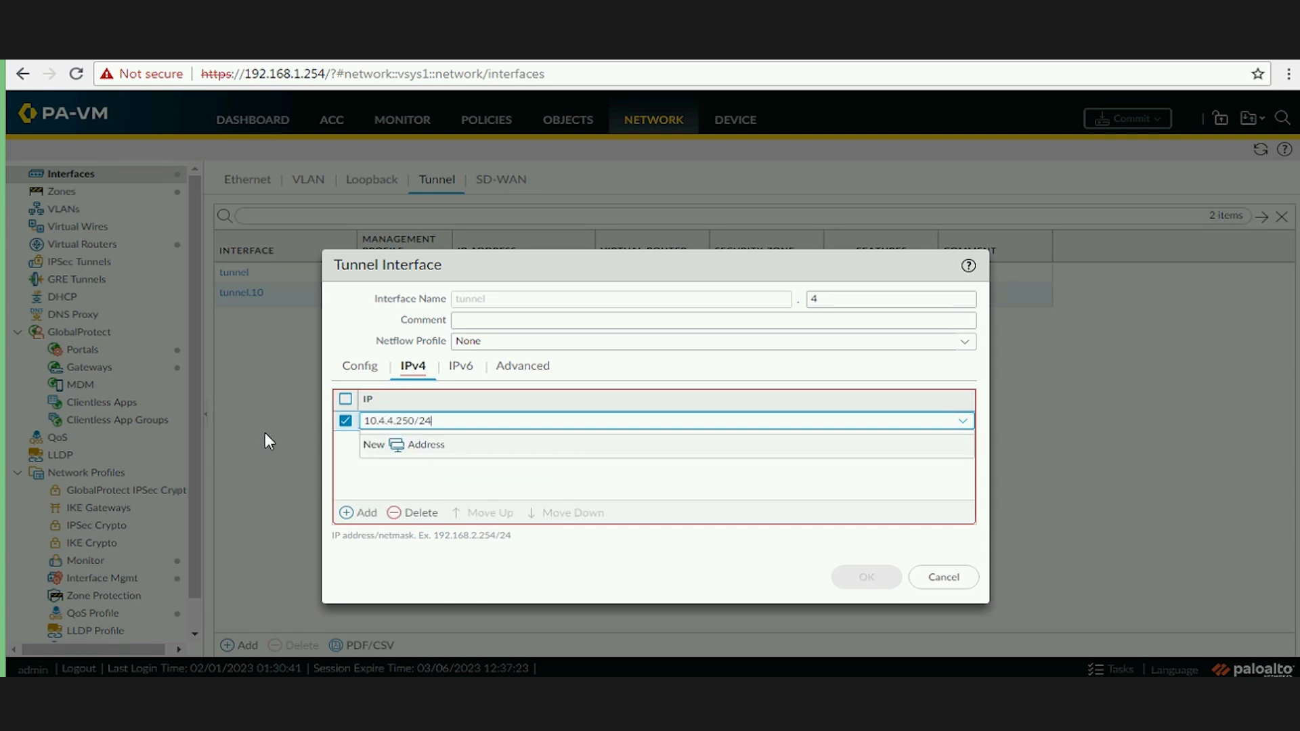
left_click(382, 482)
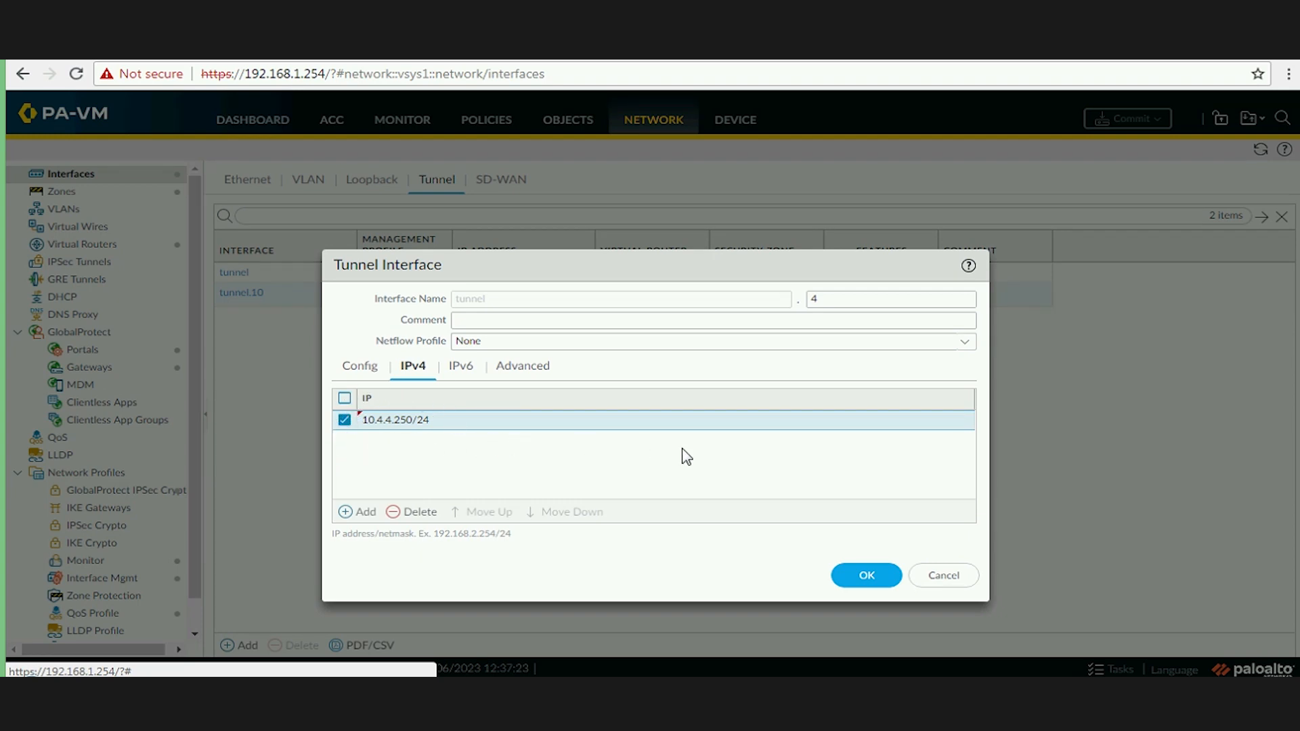
left_click(870, 586)
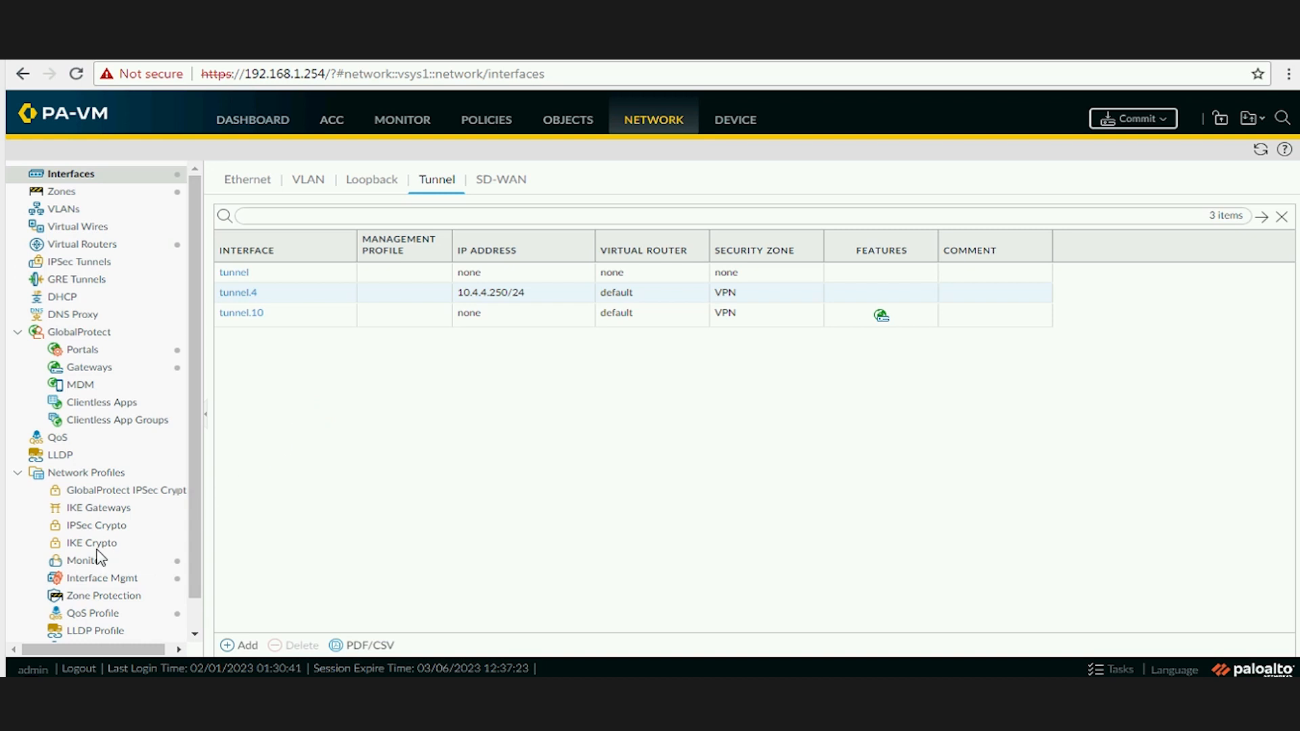
left_click(123, 543)
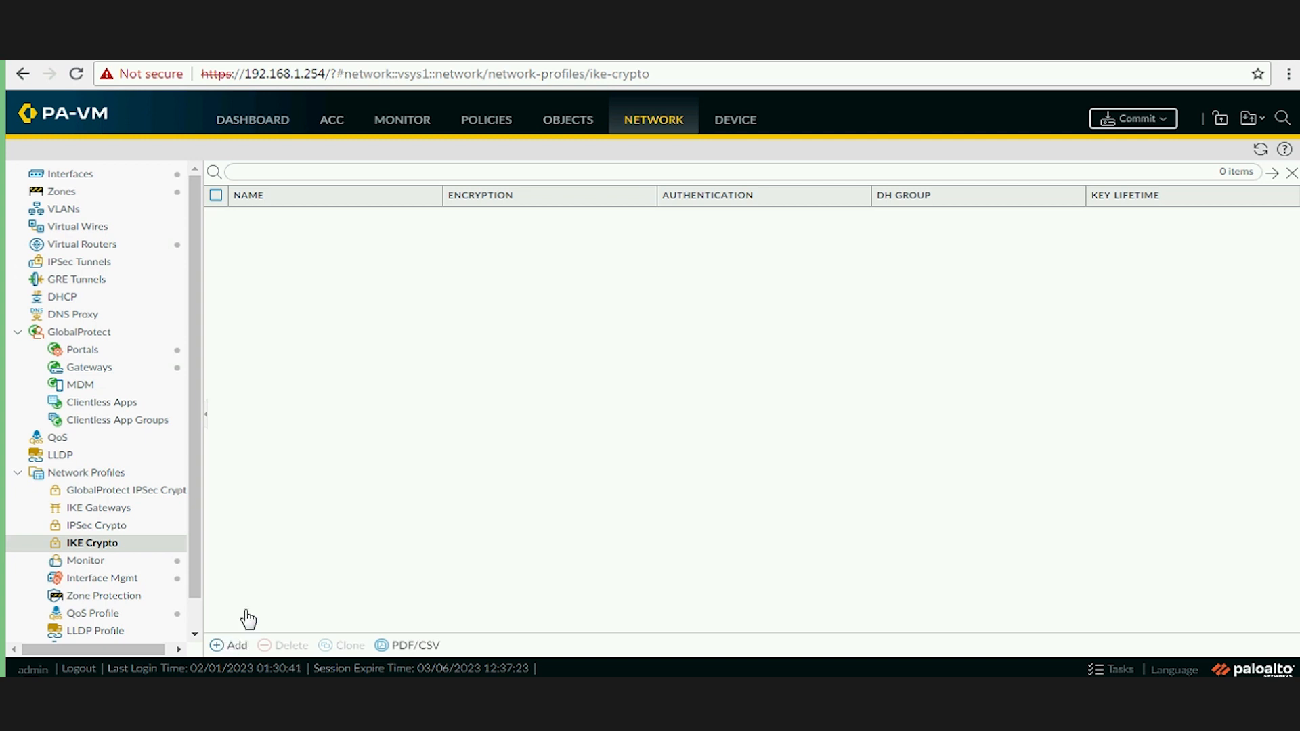
Create a new IKE crypto profile named Our-IKE-Phase1 and add a DH group row.
left_click(233, 647)
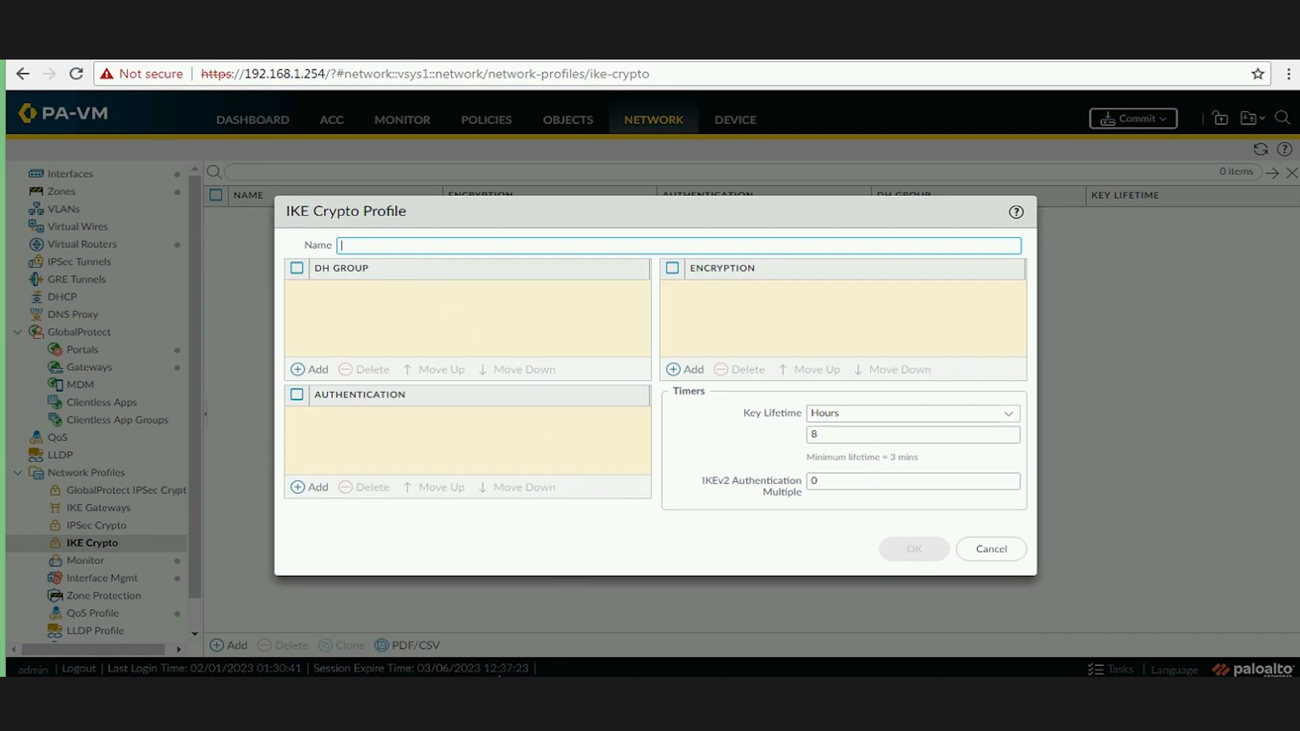
type("Our-IKE-Ph")
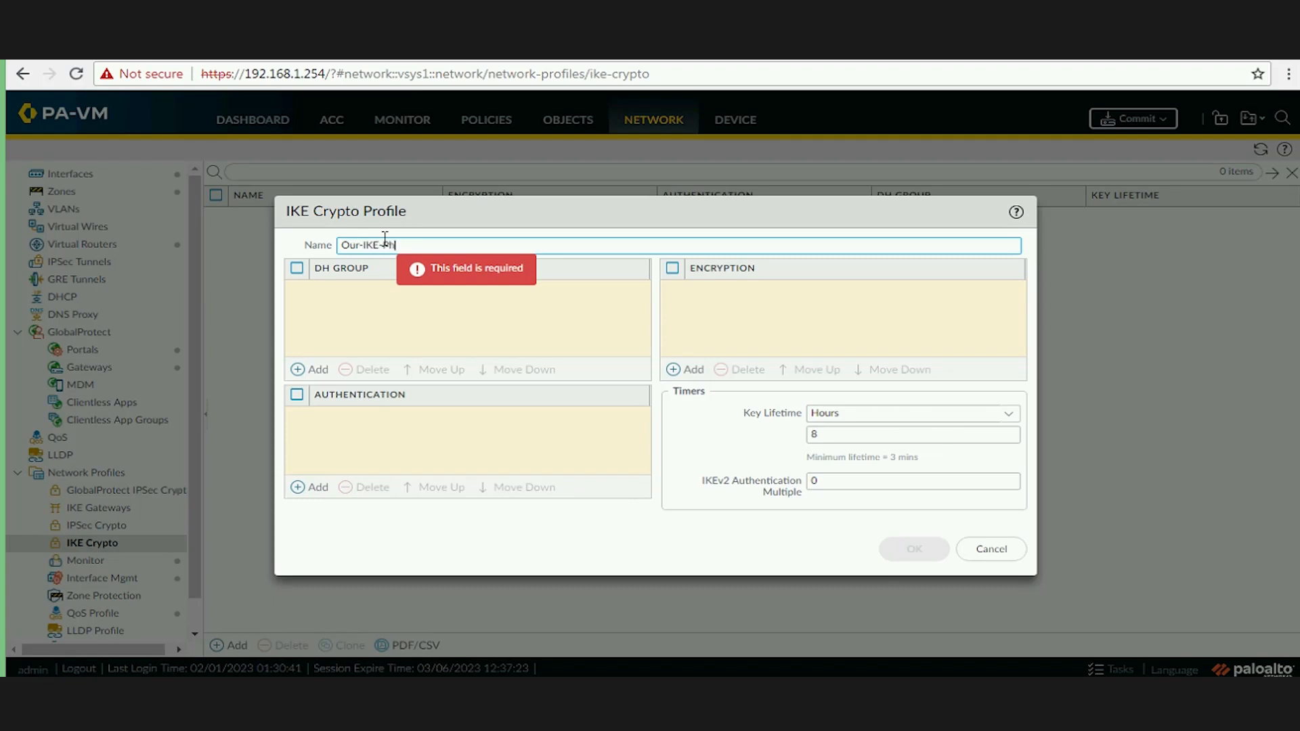
type("ase 1")
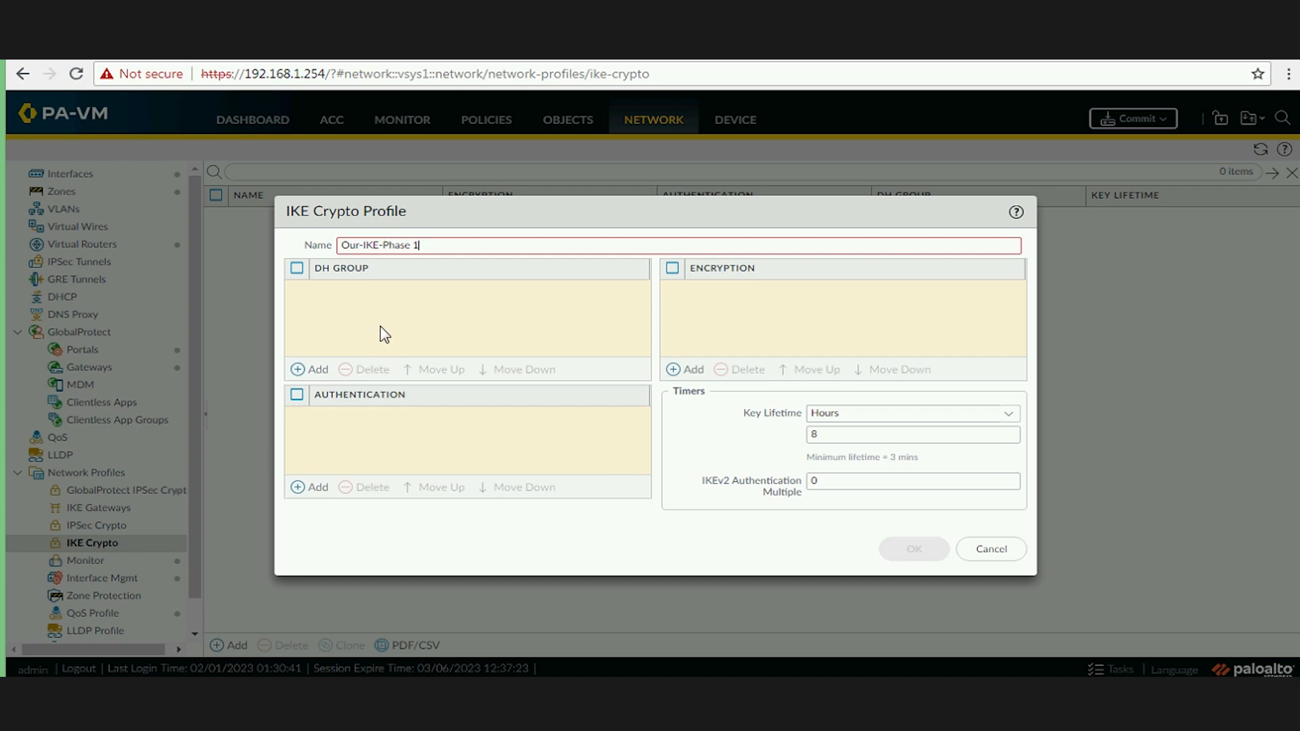
left_click(414, 245)
key("BackSpace")
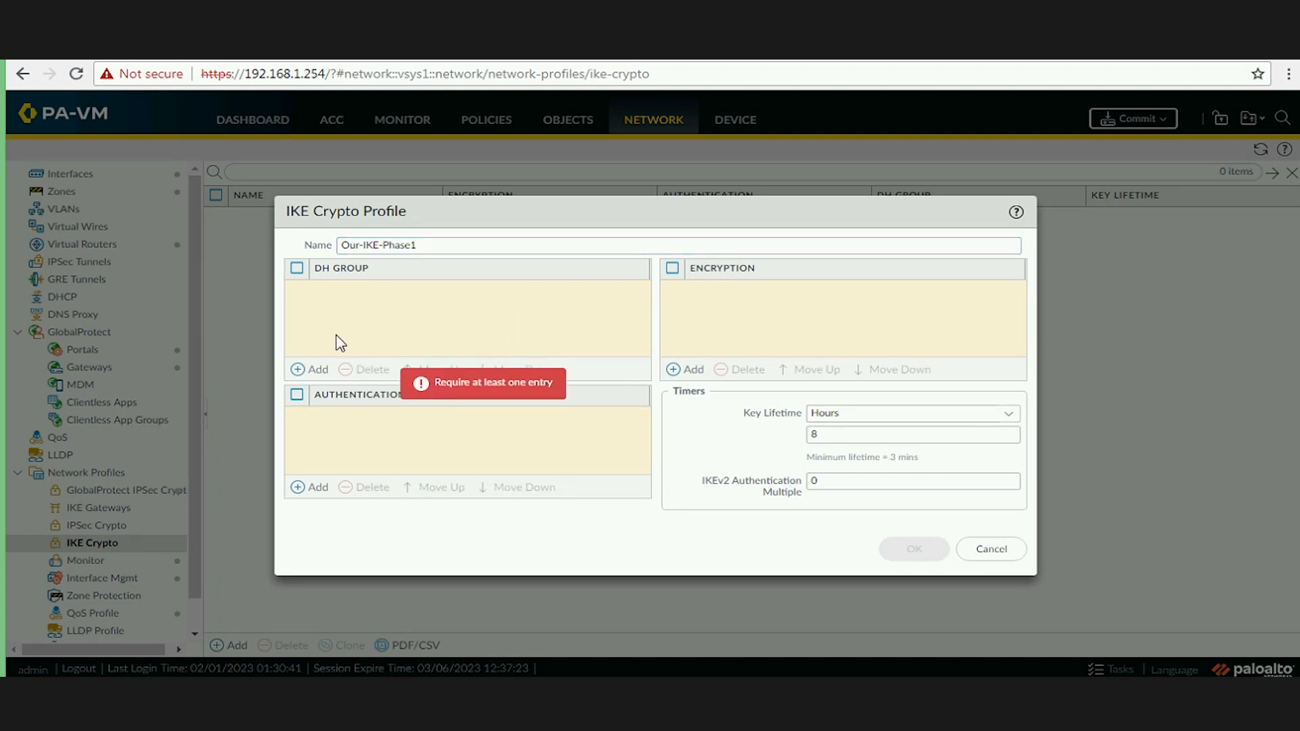
left_click(317, 368)
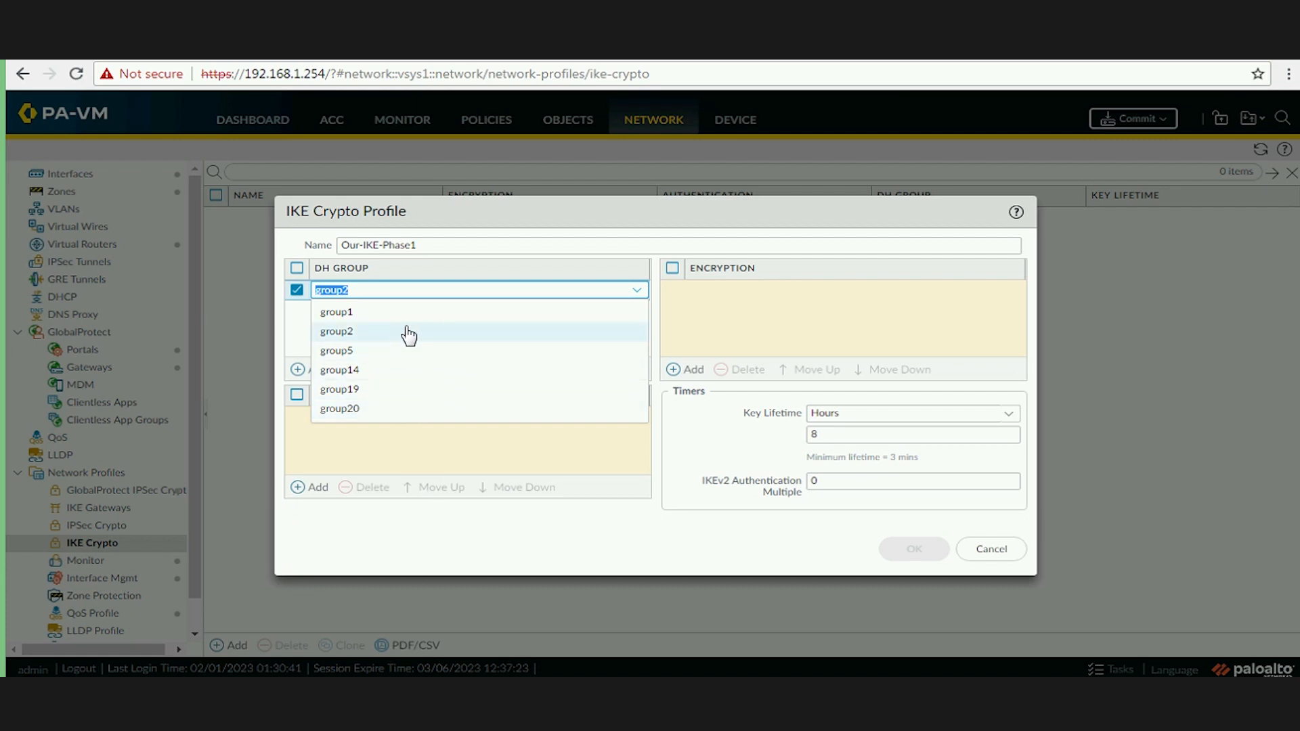
Set DH group group5, sha256 authentication and aes-192-cbc encryption in the profile.
left_click(366, 350)
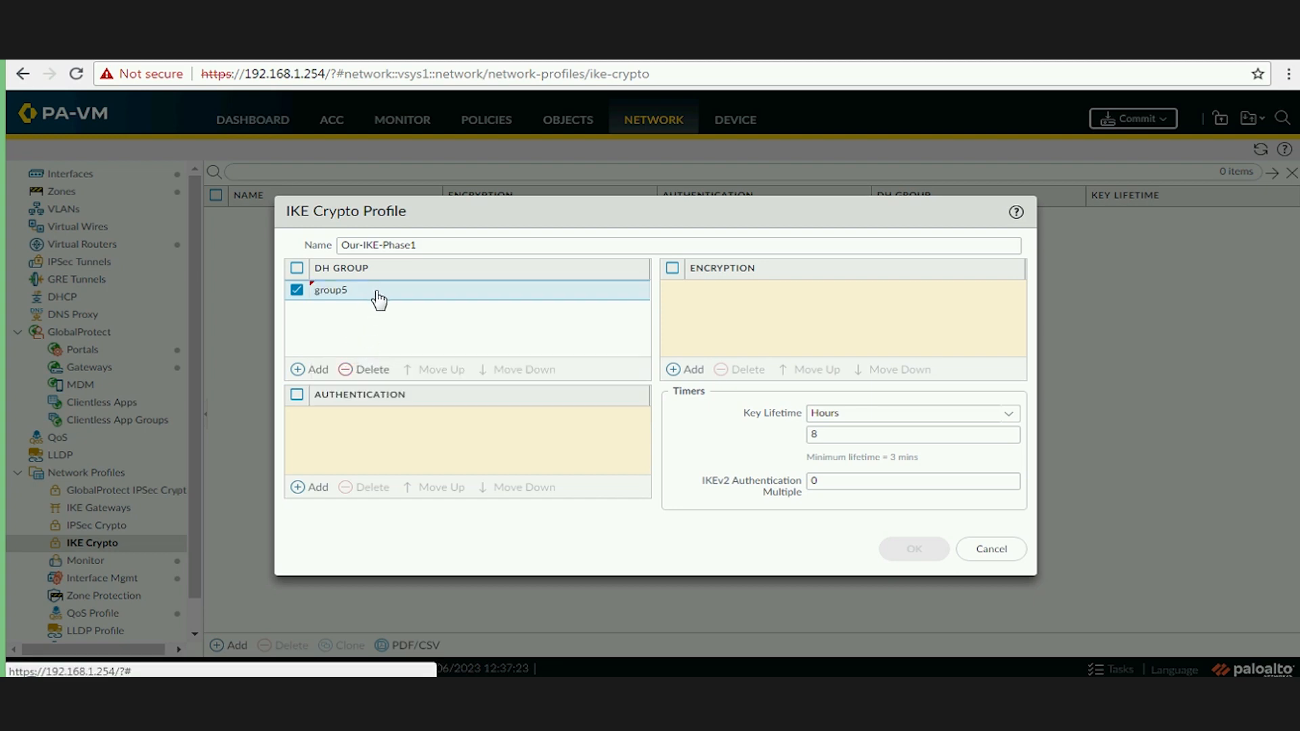
left_click(375, 294)
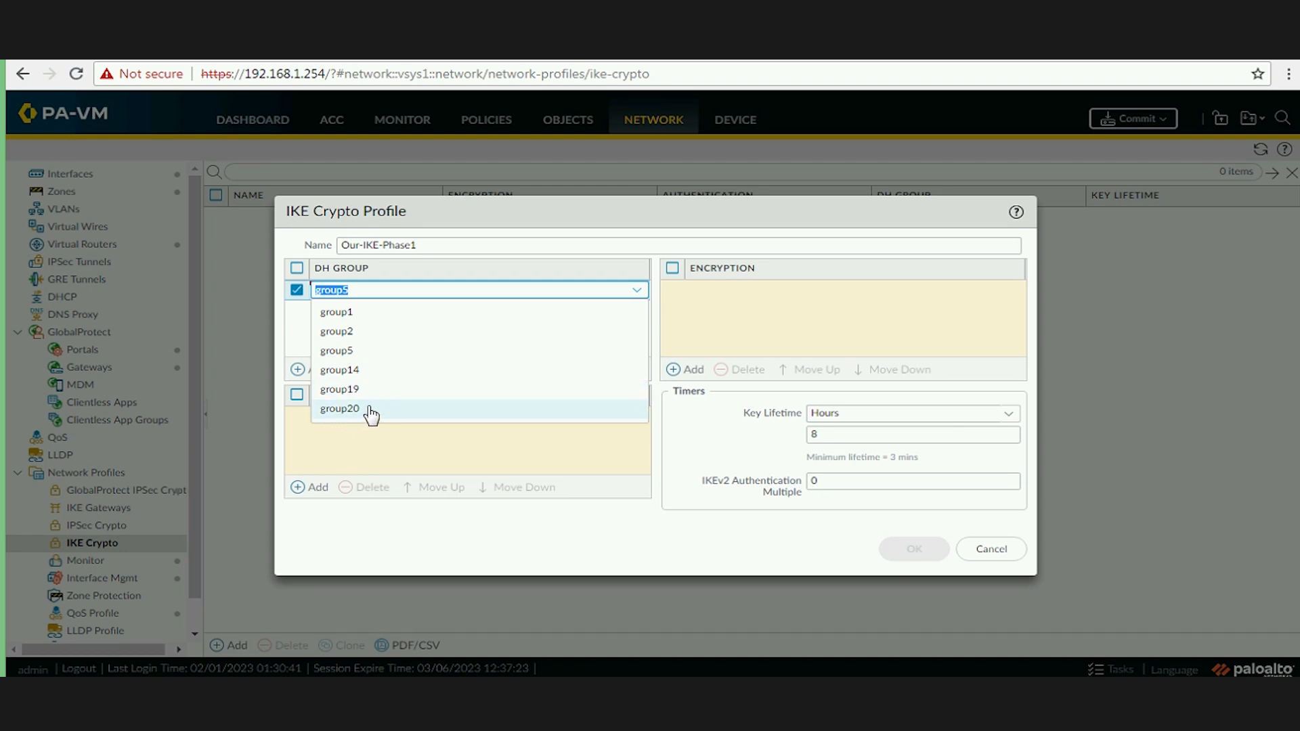
left_click(358, 351)
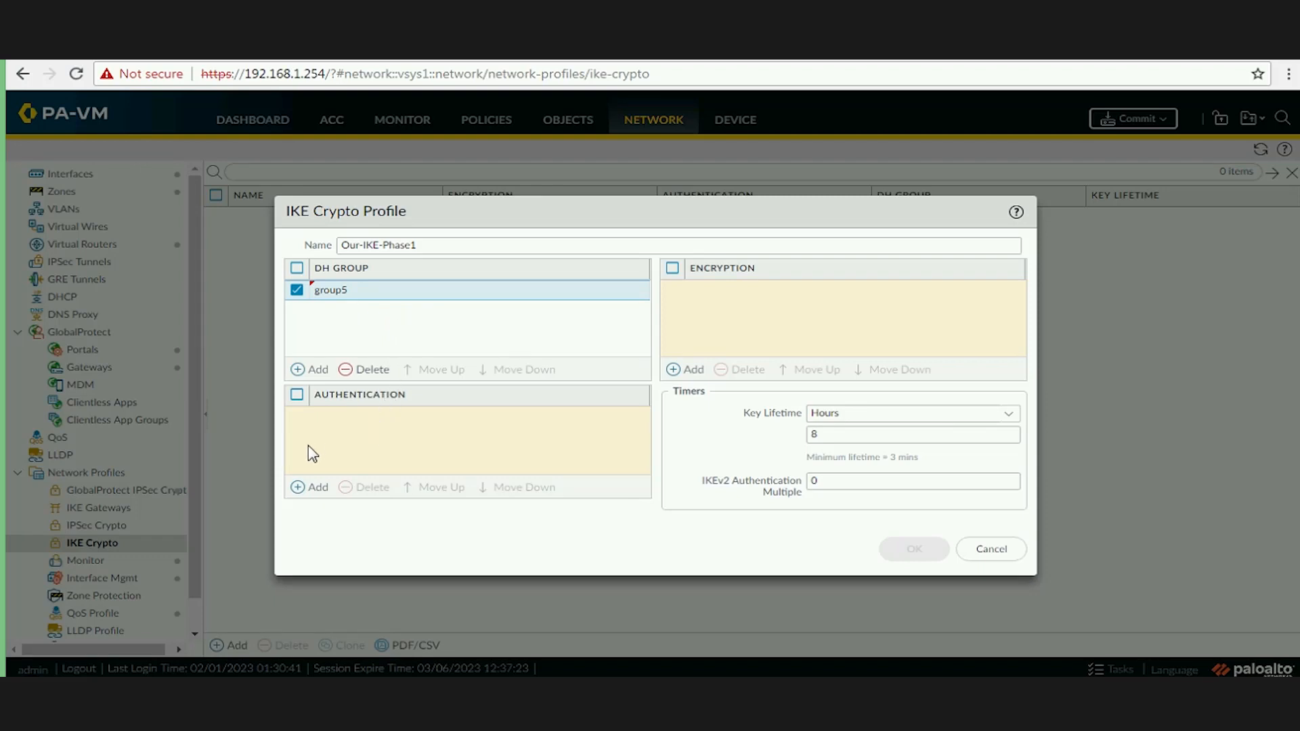
mouse_move(331, 472)
left_click(312, 490)
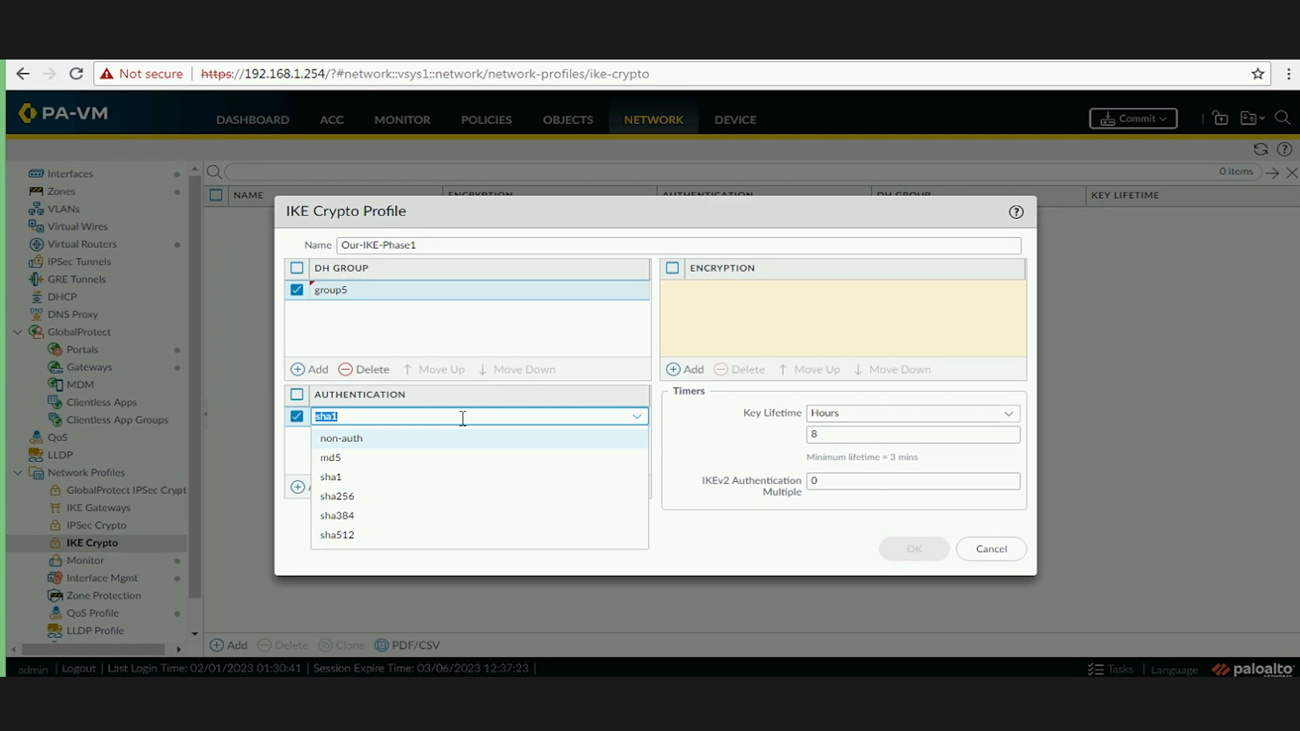
left_click(356, 498)
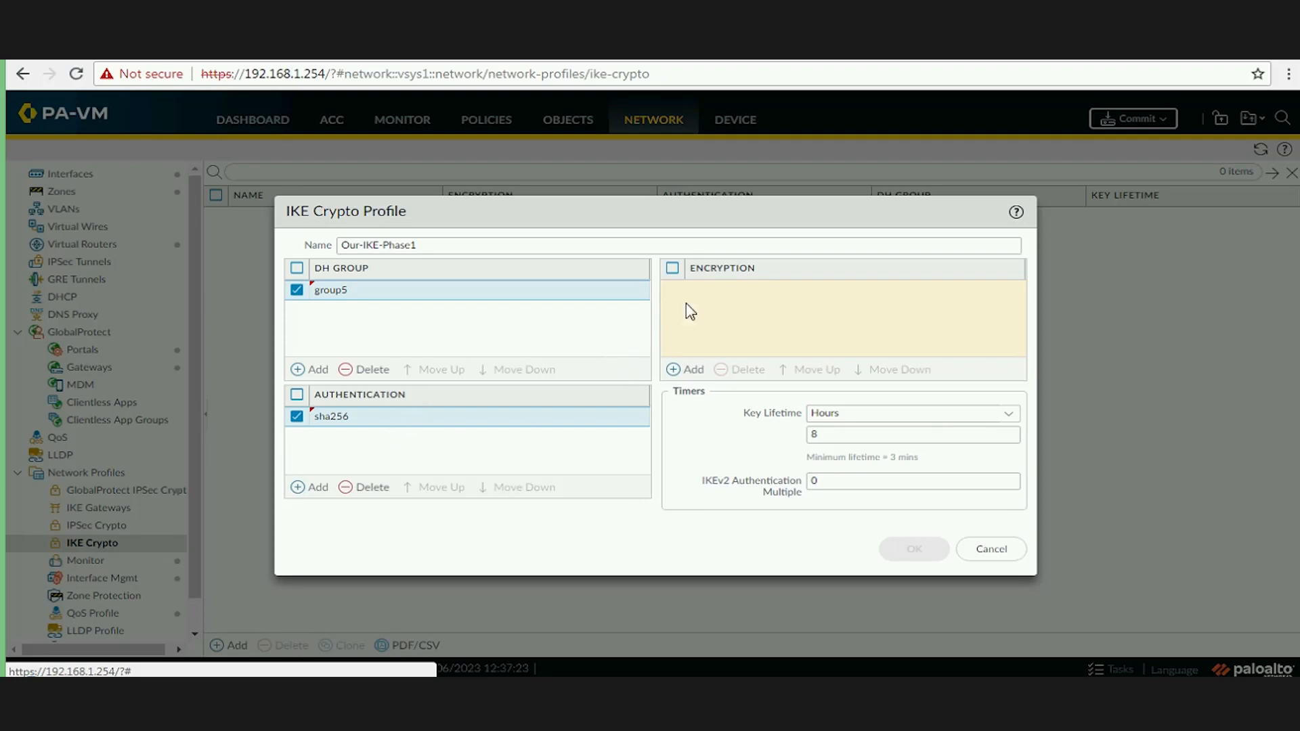
mouse_move(722, 314)
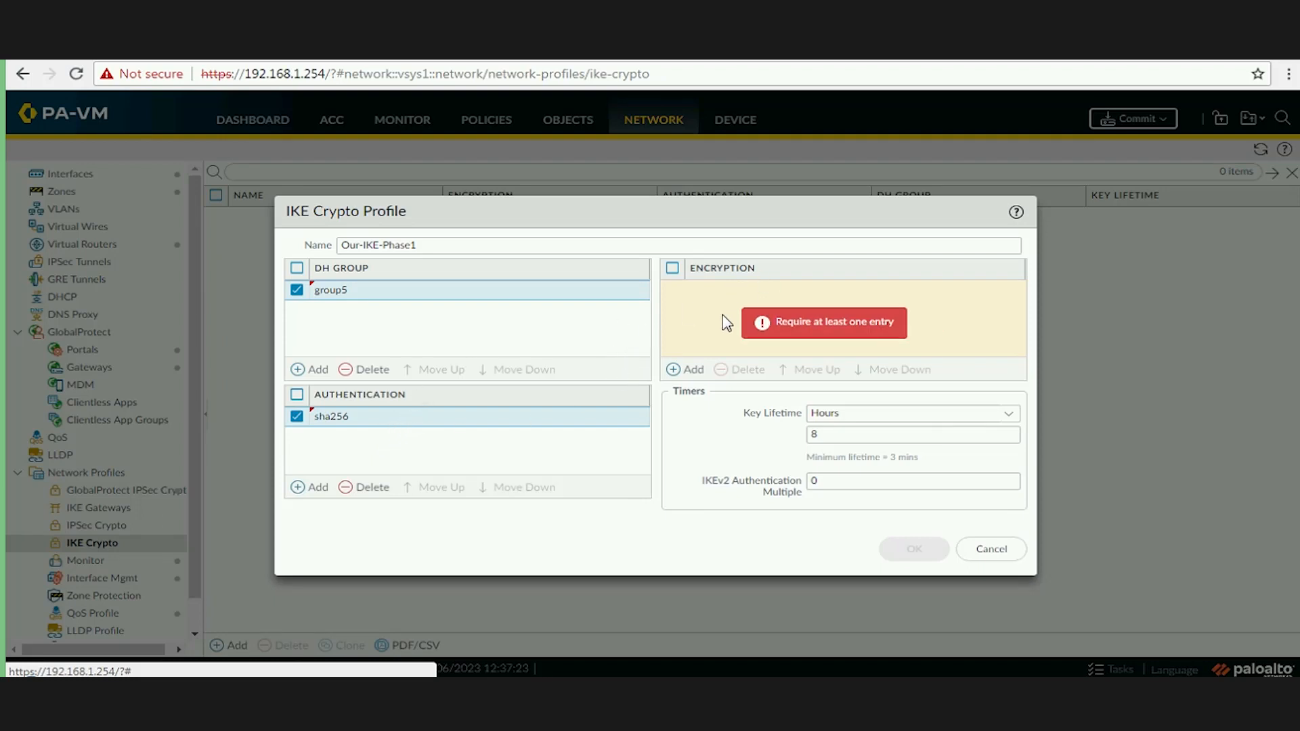
left_click(690, 370)
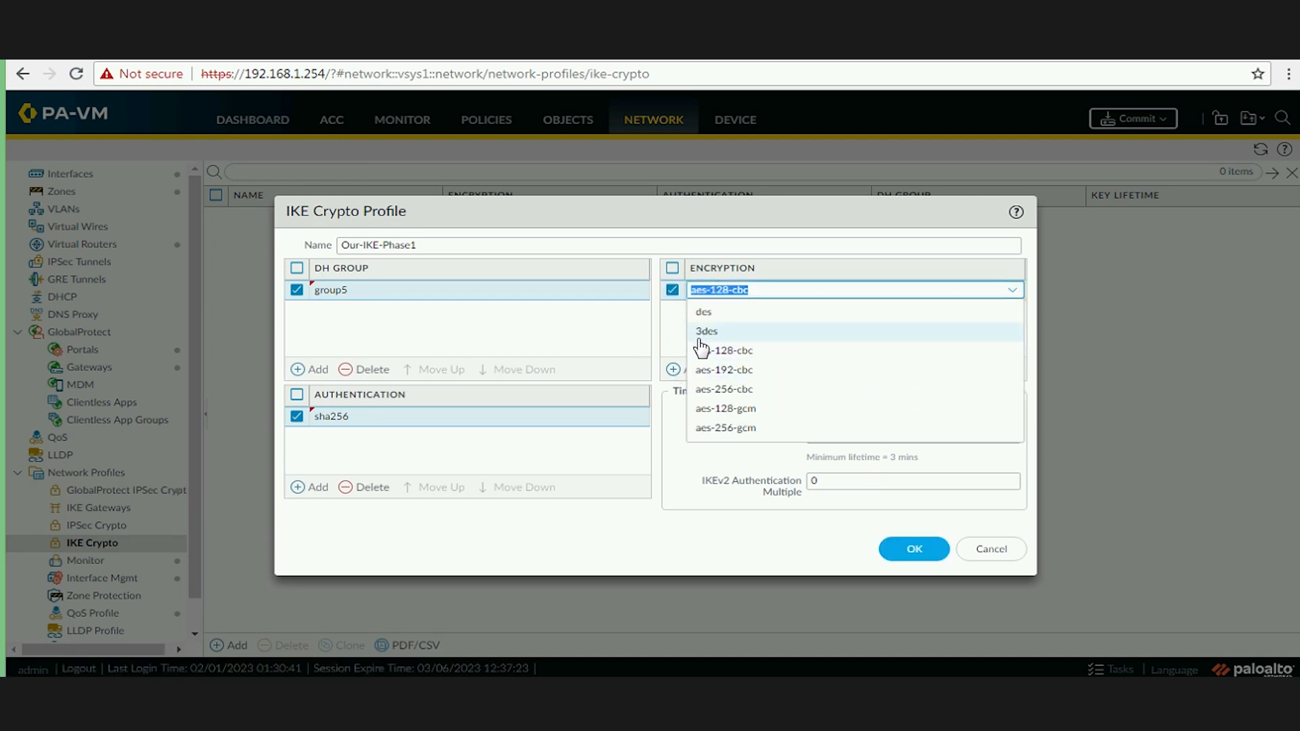
left_click(741, 375)
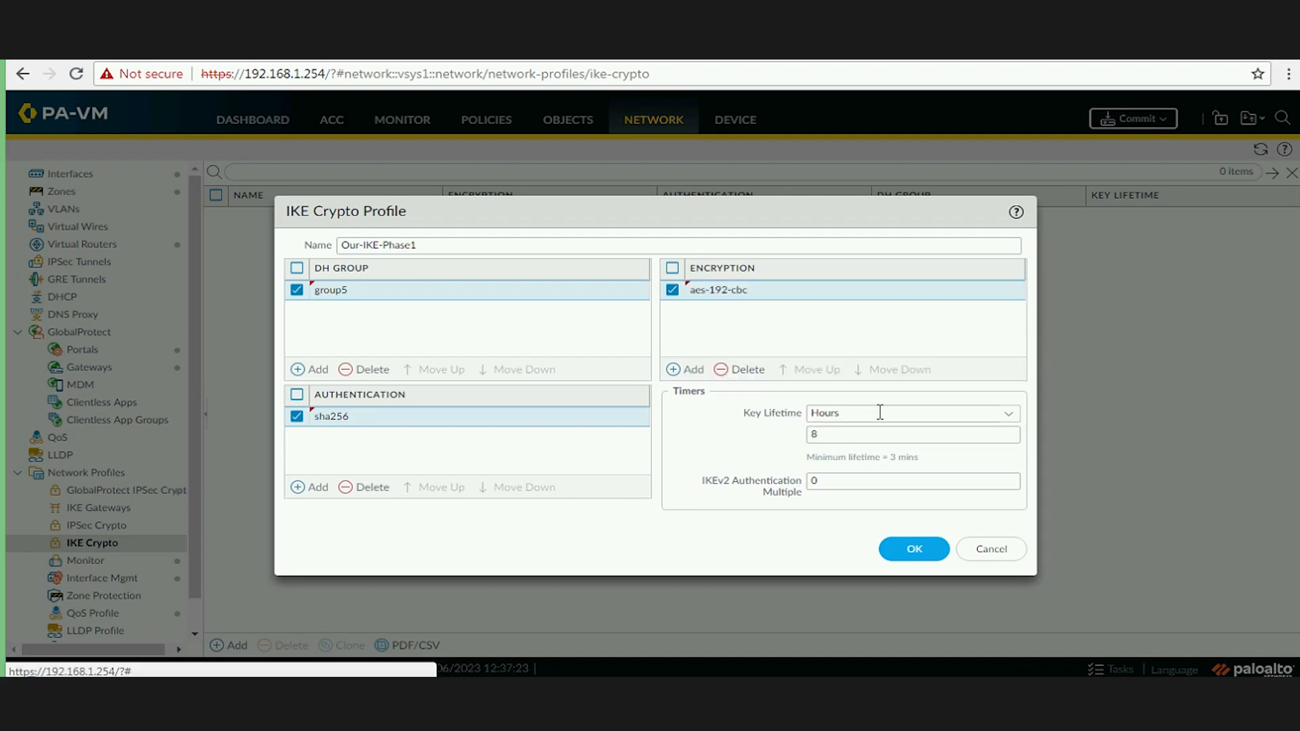
Set the key lifetime to 50000 seconds and save Our-IKE-Phase1.
left_click(1009, 415)
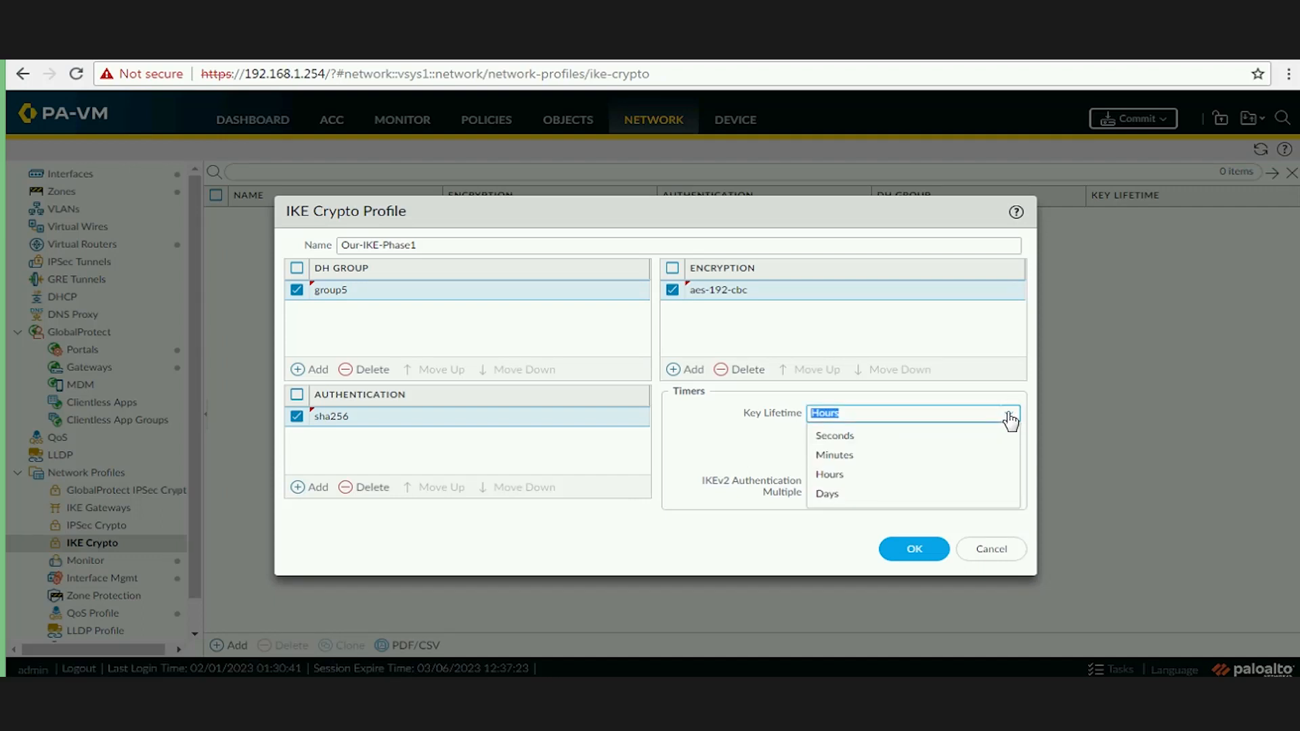
left_click(890, 435)
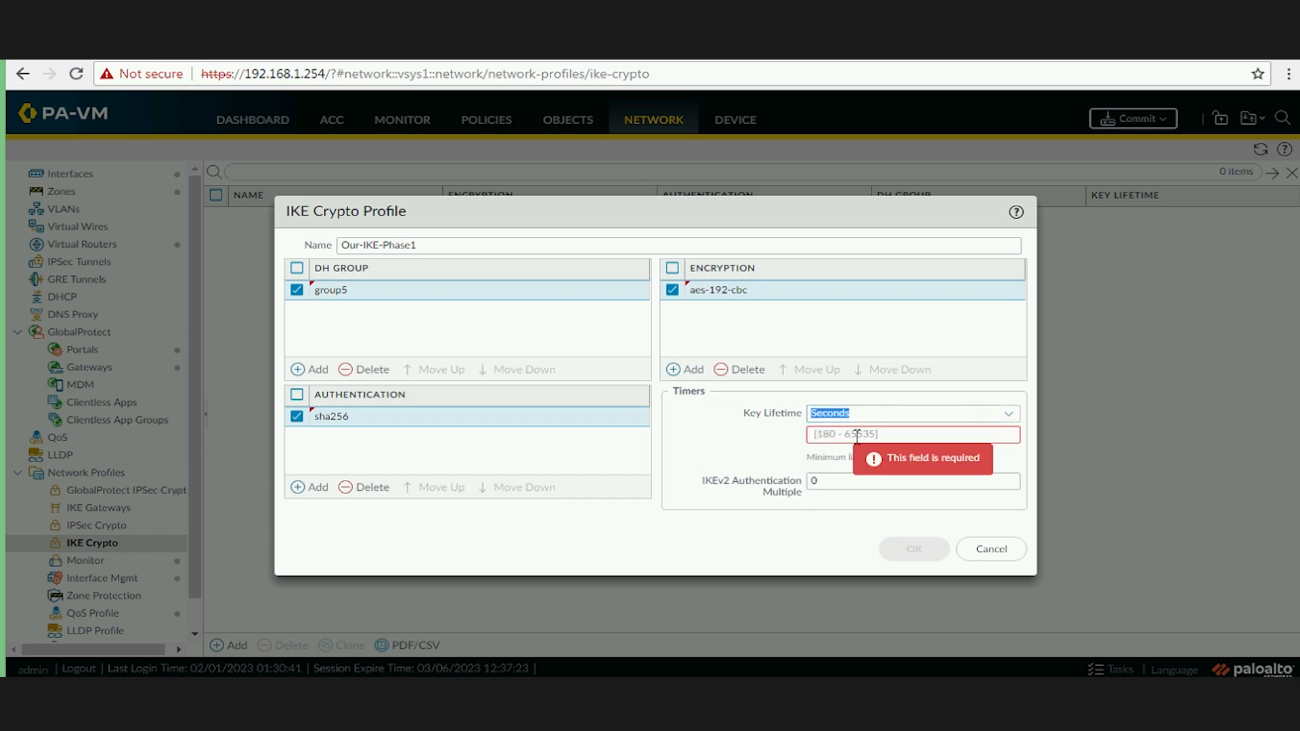
left_click(854, 434)
type("5")
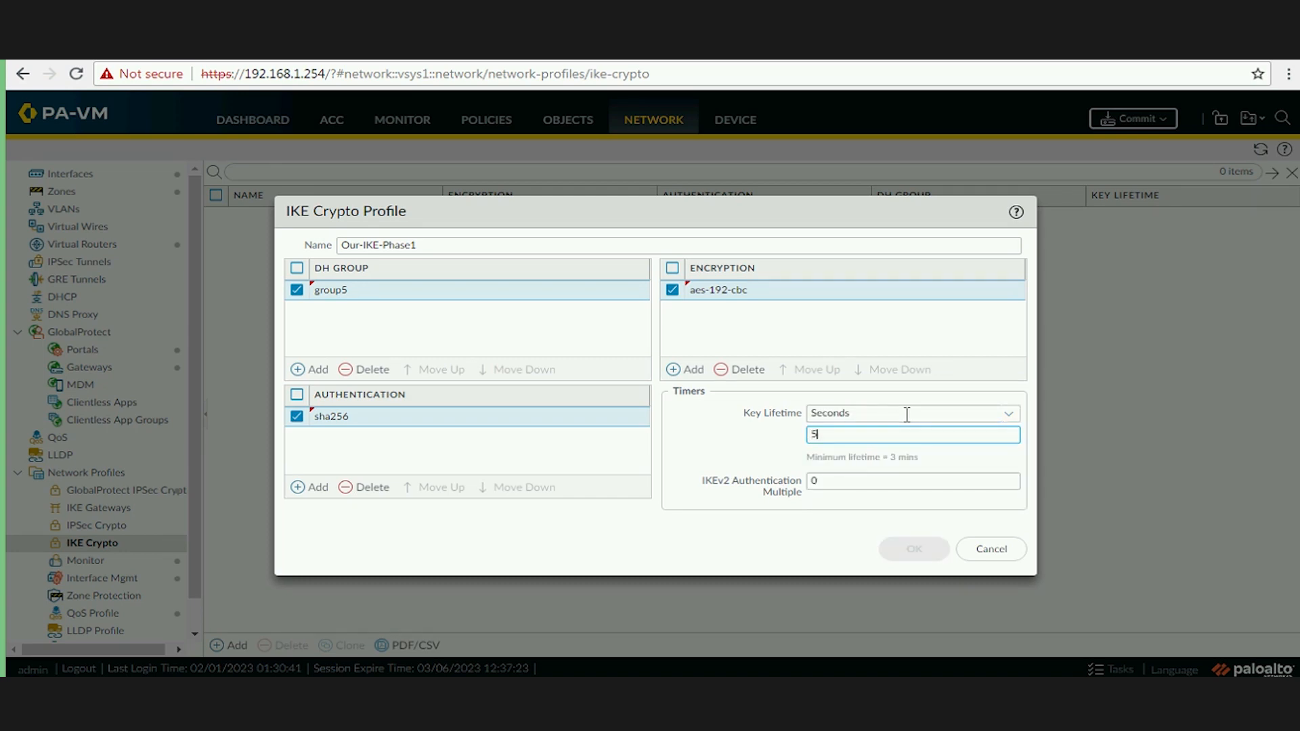
type("0000")
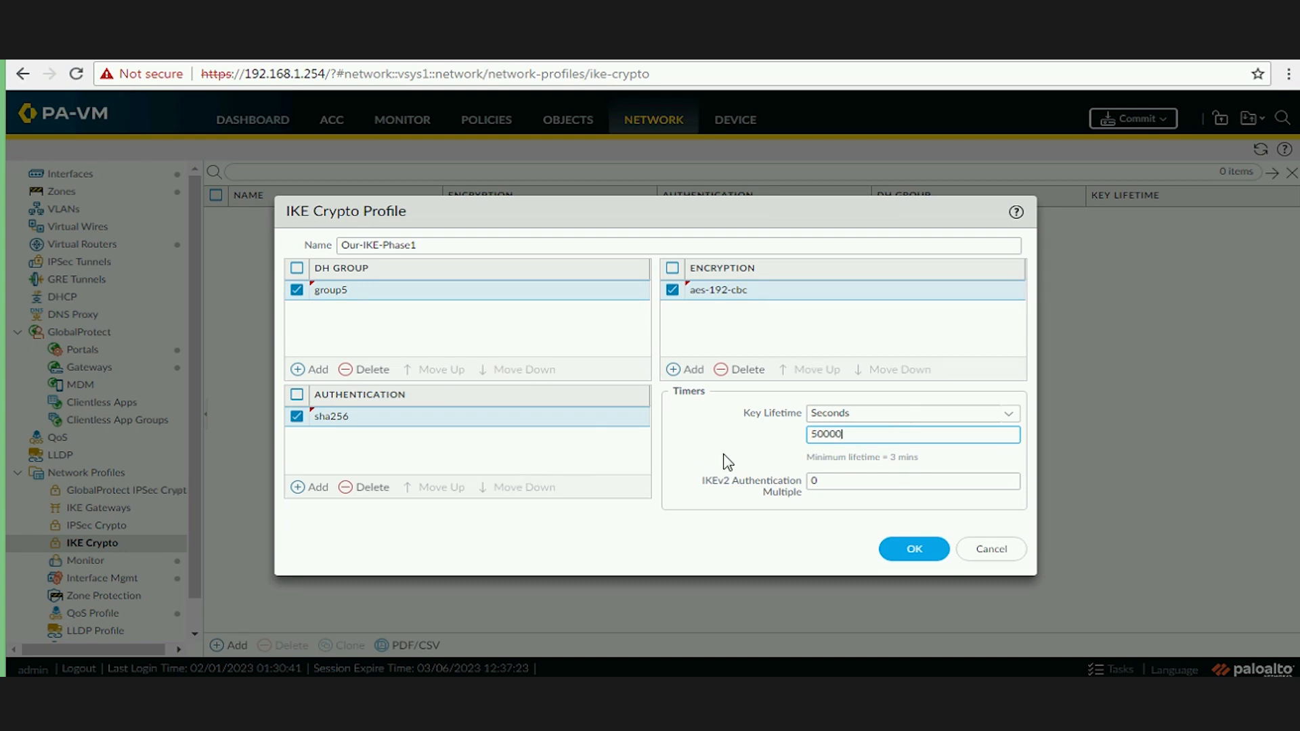
left_click(673, 382)
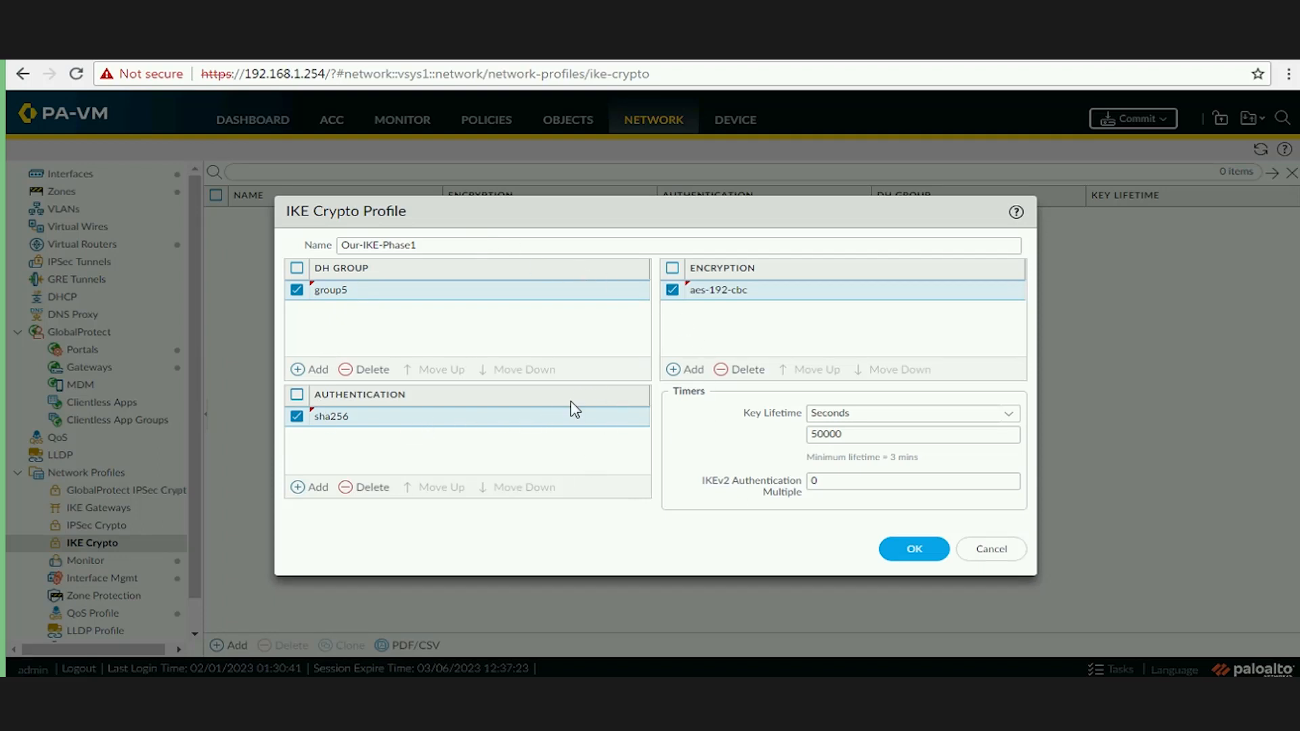
left_click(905, 550)
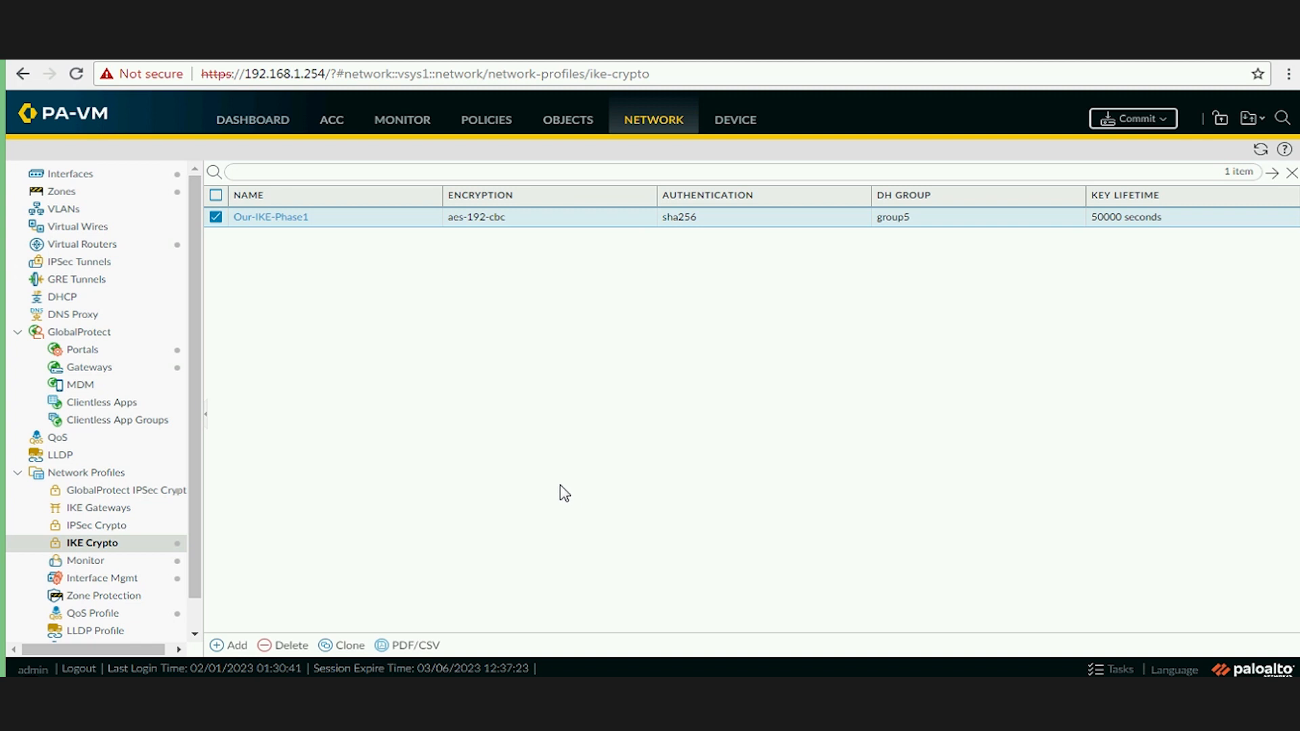
Add an IPSec crypto profile named Our-IKE-Phase2 with ESP as its protocol.
left_click(108, 529)
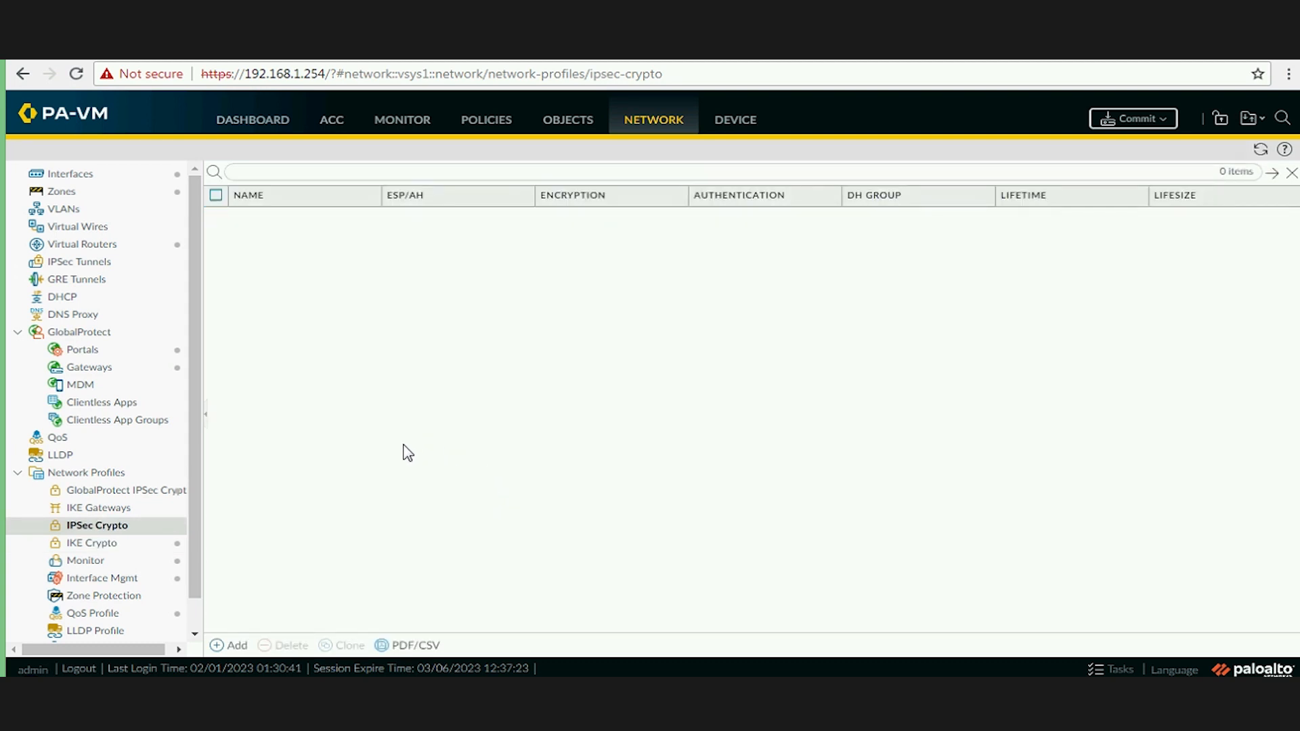
left_click(236, 646)
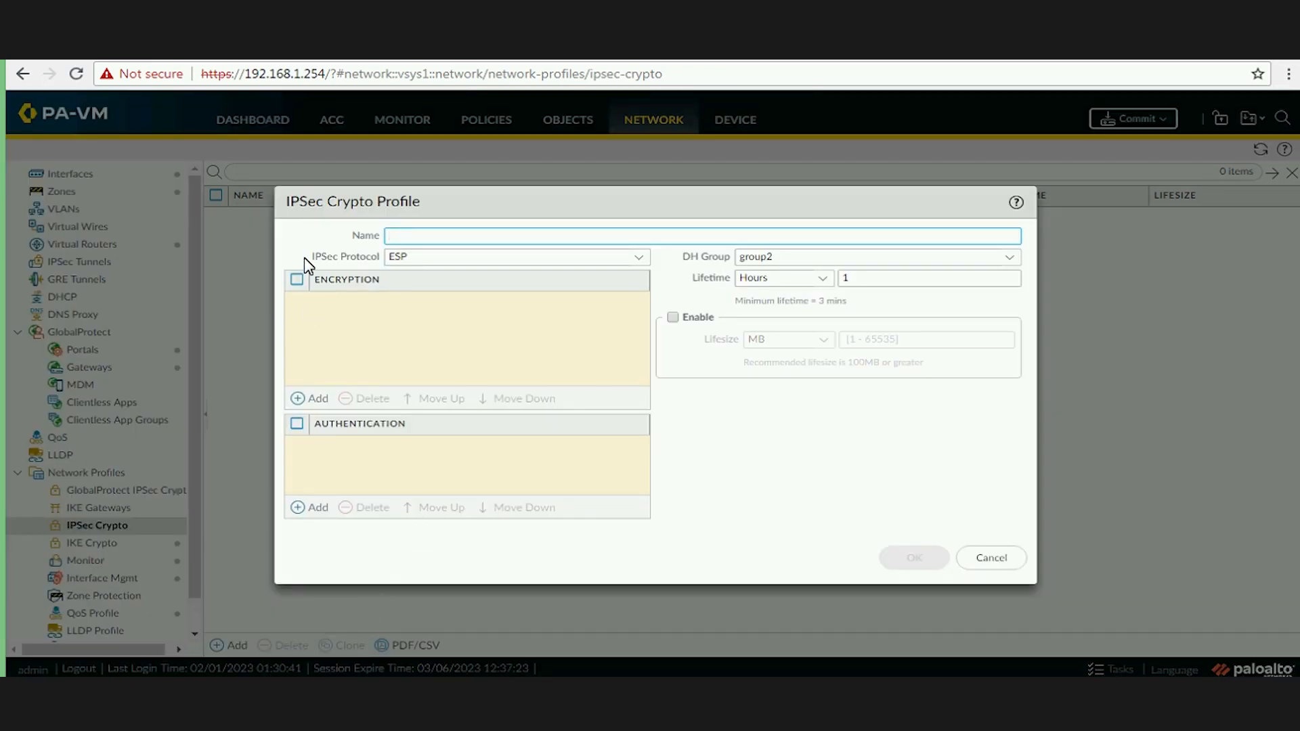
type("Our-IKE-Phase 2")
key("Left")
key("BackSpace")
left_click(639, 259)
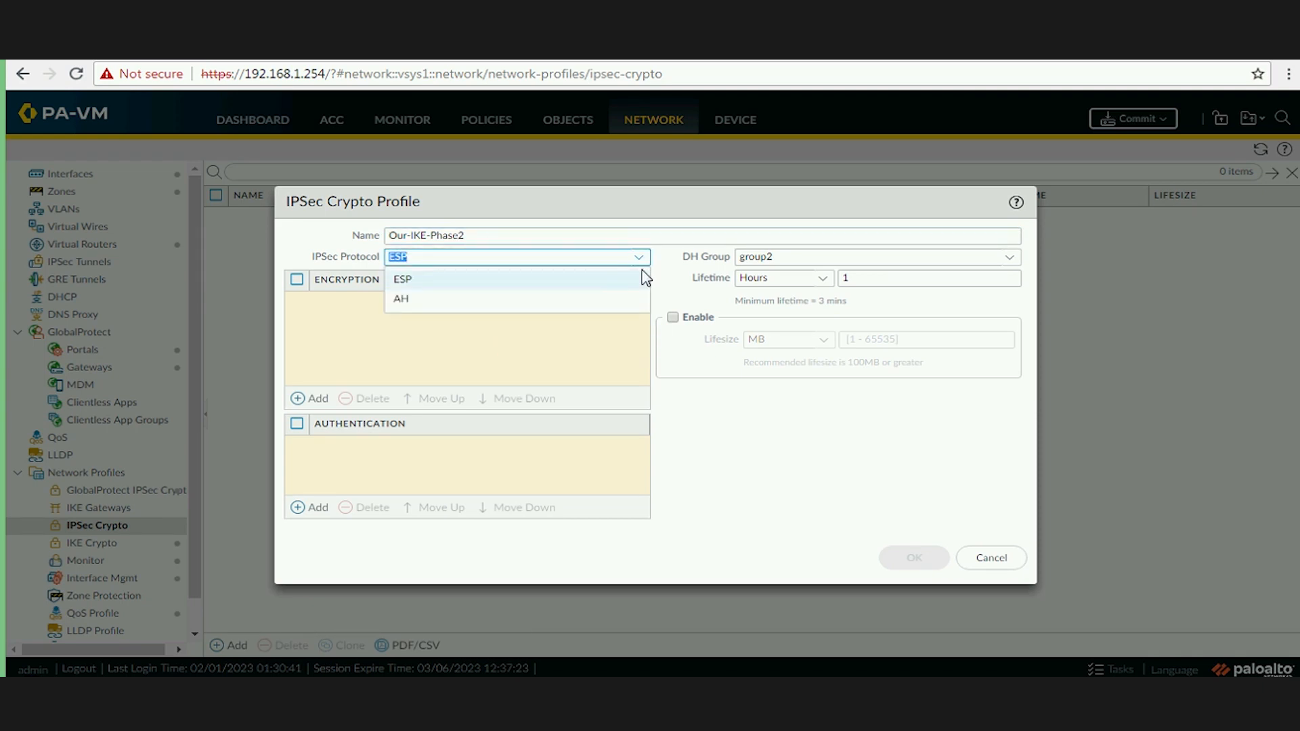
left_click(611, 284)
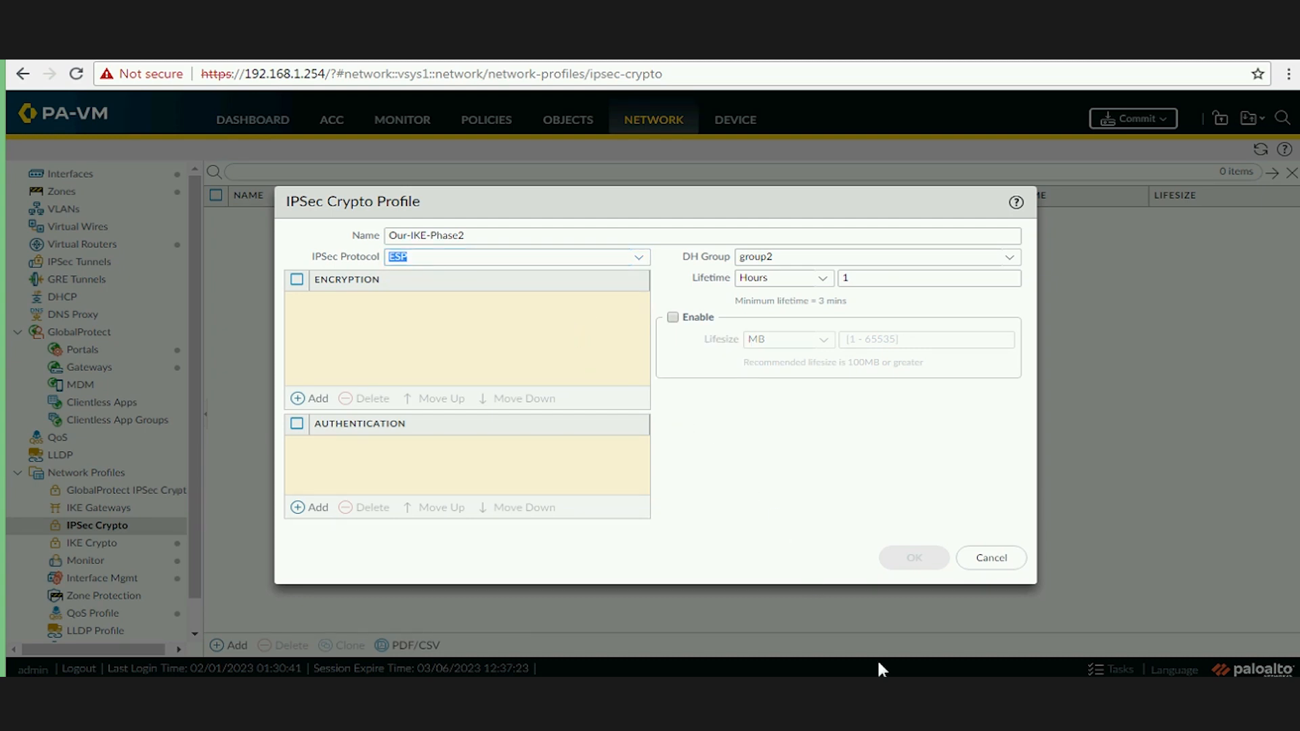
left_click(989, 691)
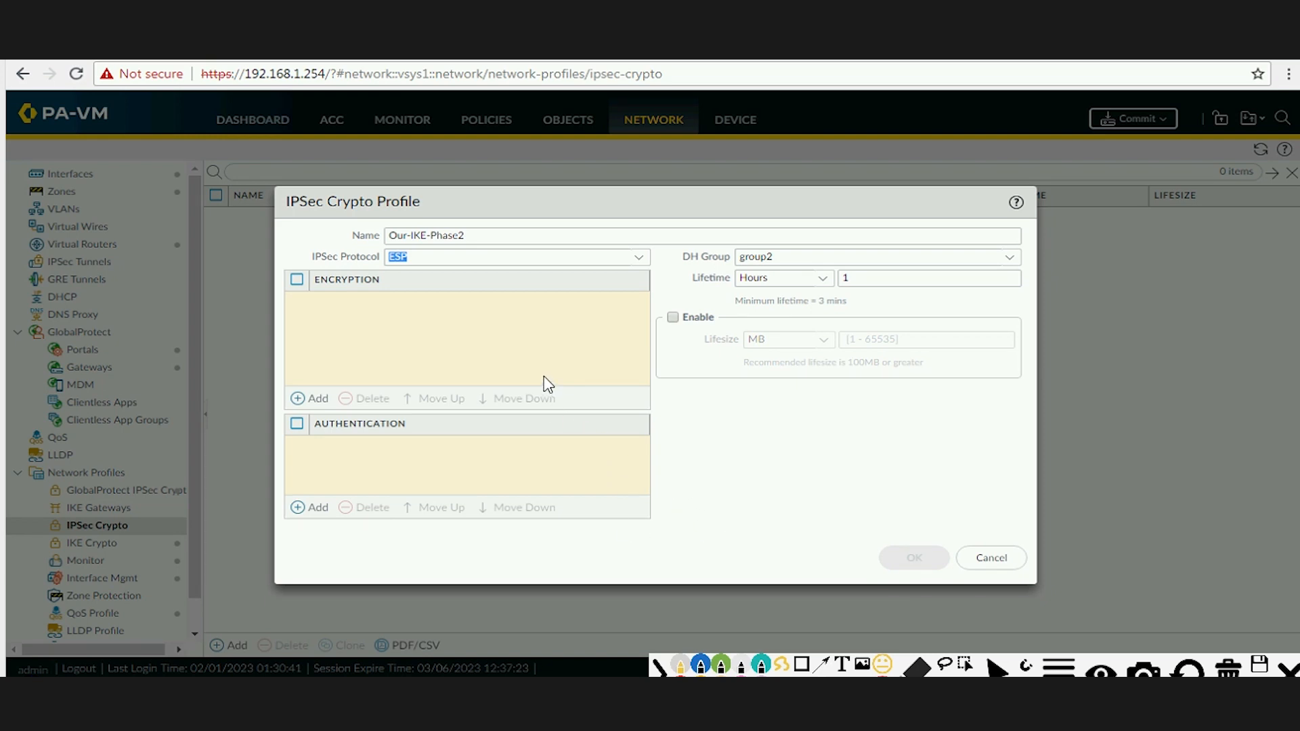
left_click(702, 666)
left_click_drag(517, 361, 517, 383)
left_click_drag(516, 373, 539, 370)
left_click_drag(536, 357, 538, 380)
mouse_move(622, 335)
left_mouse_down()
mouse_move(631, 376)
mouse_move(696, 346)
mouse_move(741, 347)
mouse_move(750, 326)
mouse_move(781, 384)
left_mouse_up()
left_click(725, 316)
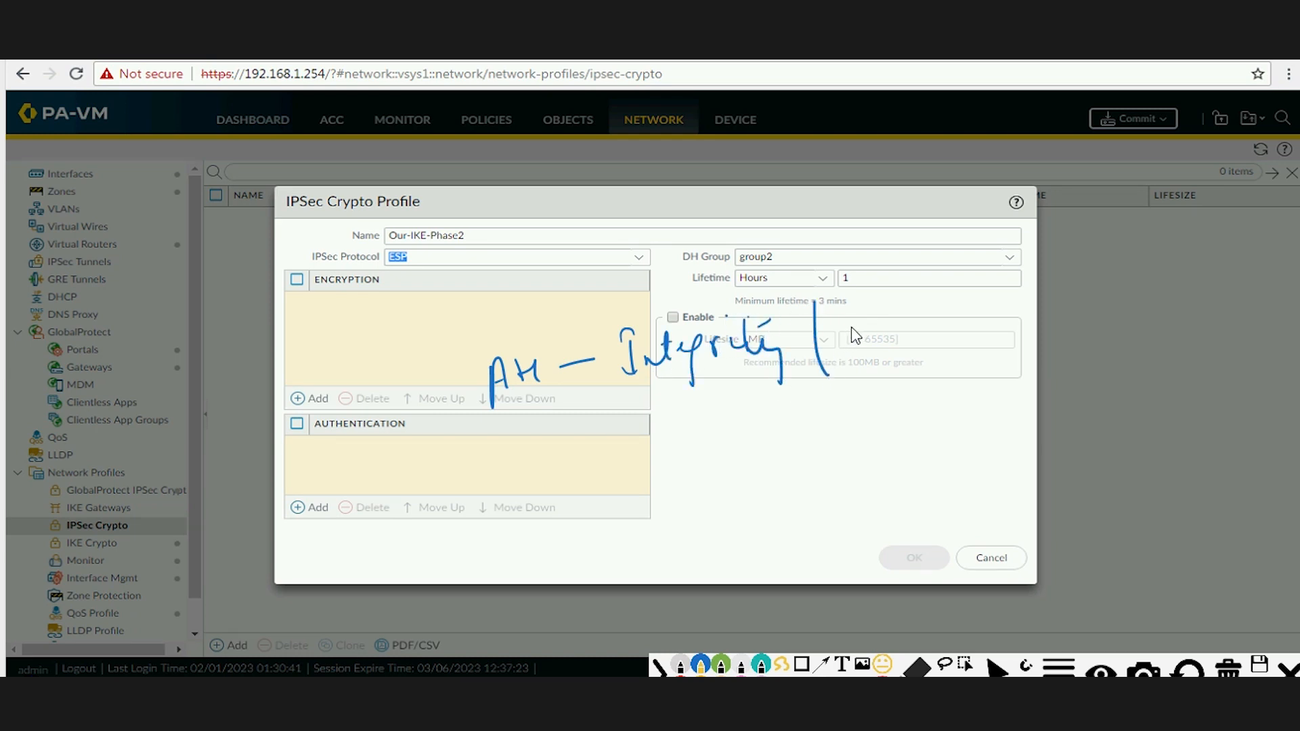
left_click_drag(846, 359, 895, 332)
left_click_drag(979, 304, 1054, 323)
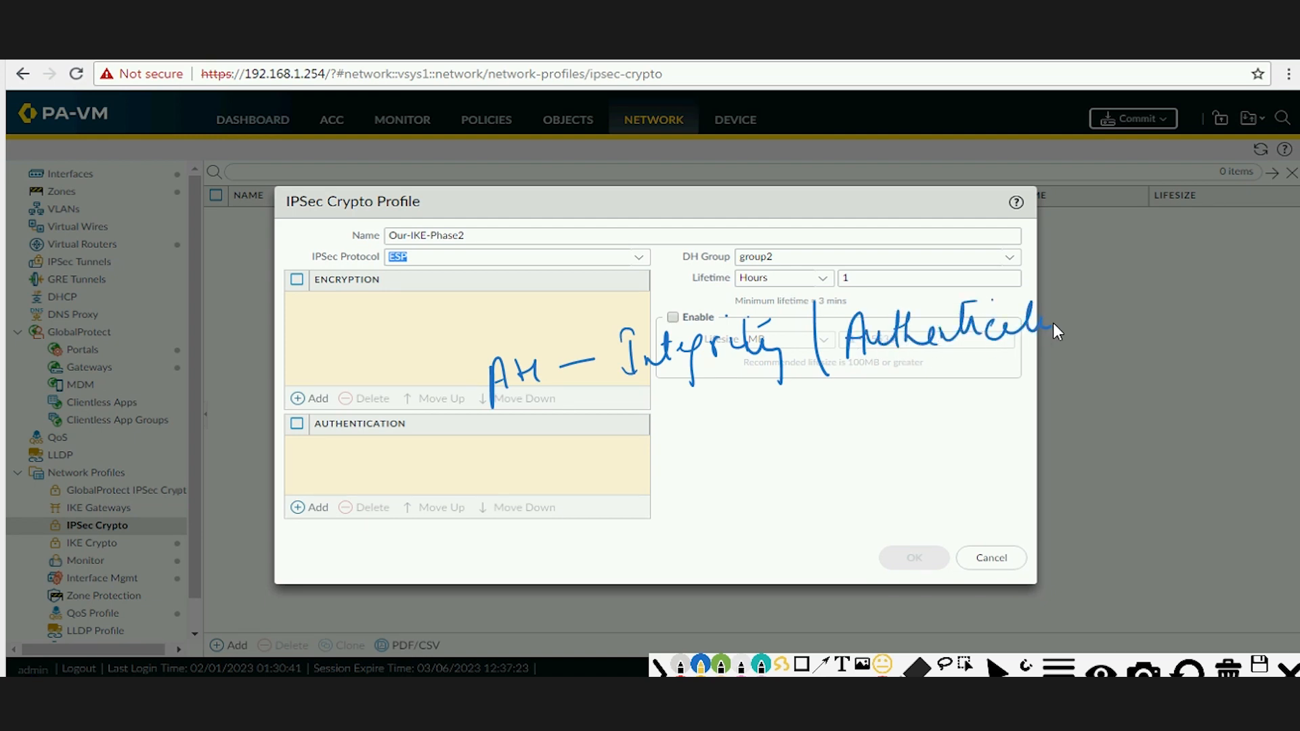
left_click(1046, 285)
left_click_drag(695, 405, 751, 391)
left_click_drag(848, 370, 1065, 357)
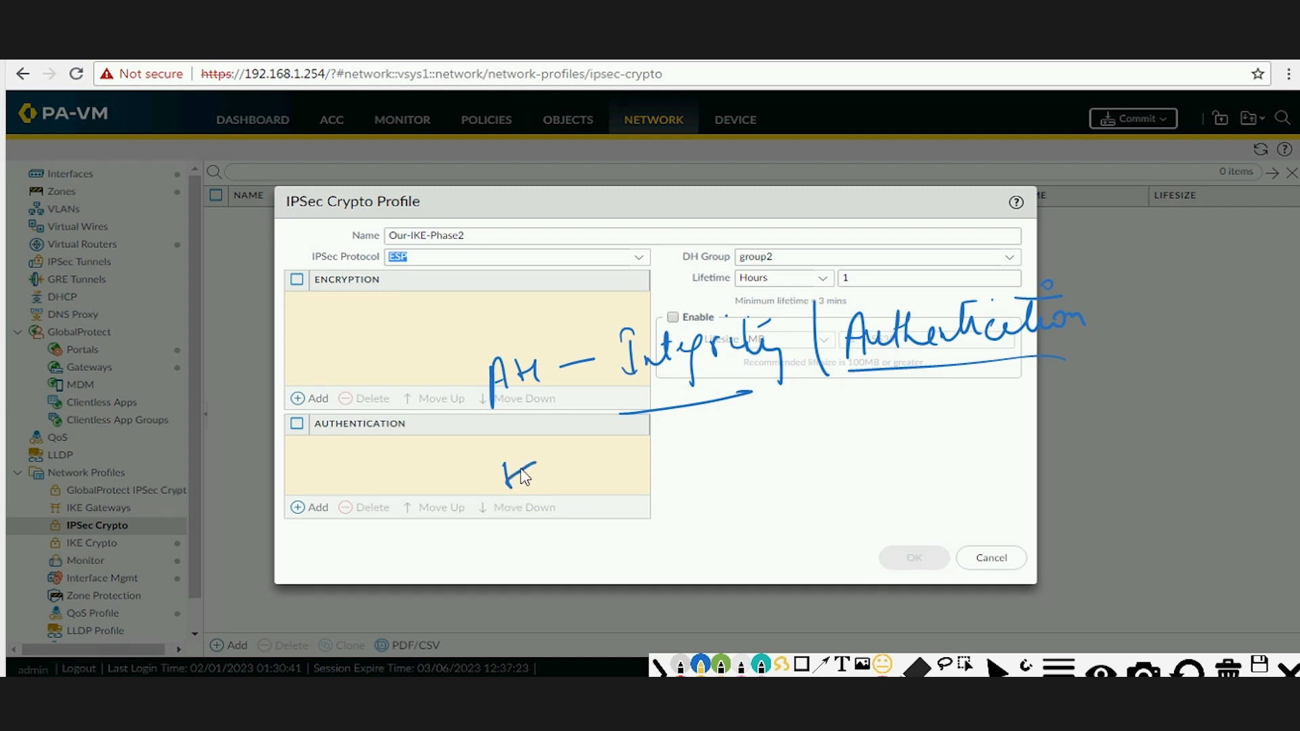
left_click_drag(525, 448, 507, 486)
mouse_move(601, 454)
left_mouse_down()
mouse_move(595, 469)
mouse_move(694, 459)
left_mouse_up()
left_click_drag(658, 447, 667, 473)
left_click(742, 440)
left_click_drag(743, 433, 743, 477)
left_click_drag(727, 426, 756, 422)
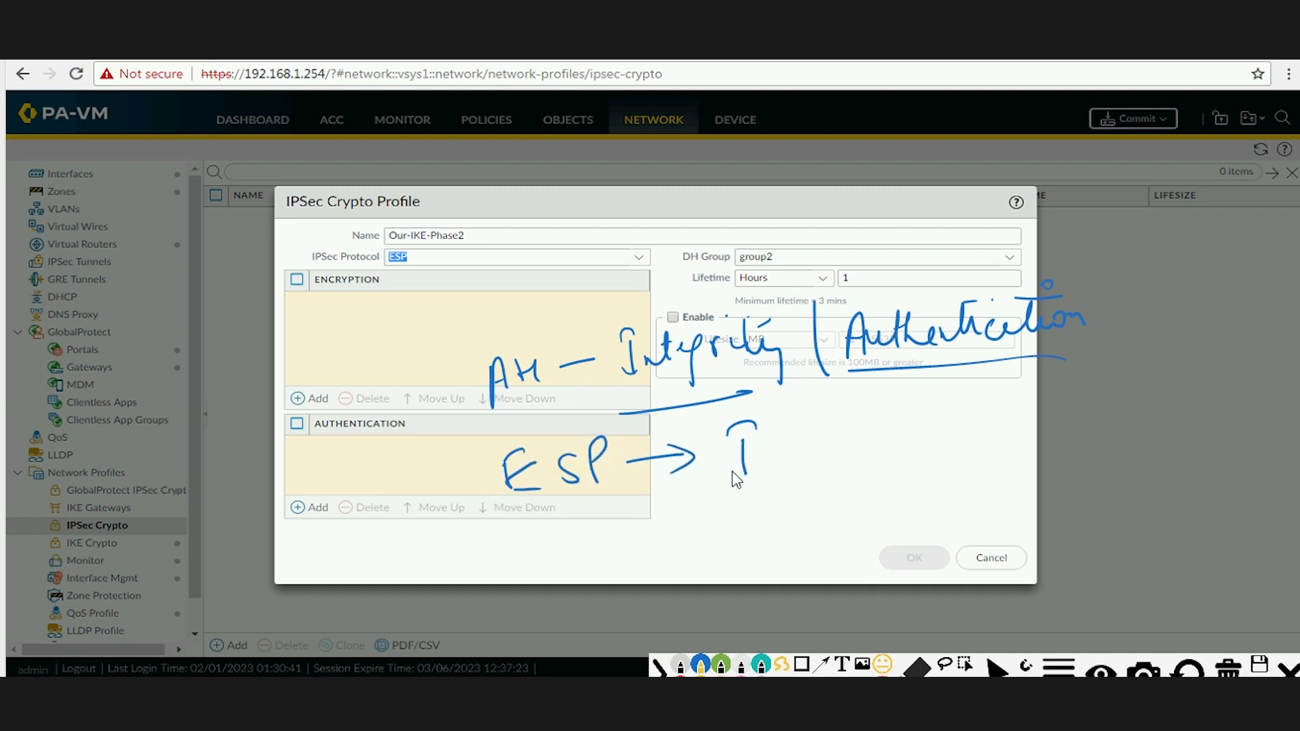
left_click_drag(732, 479, 755, 477)
mouse_move(765, 460)
left_mouse_down()
mouse_move(799, 430)
mouse_move(796, 460)
left_mouse_up()
mouse_move(811, 439)
left_mouse_down()
mouse_move(888, 434)
mouse_move(901, 449)
left_mouse_up()
left_click(871, 400)
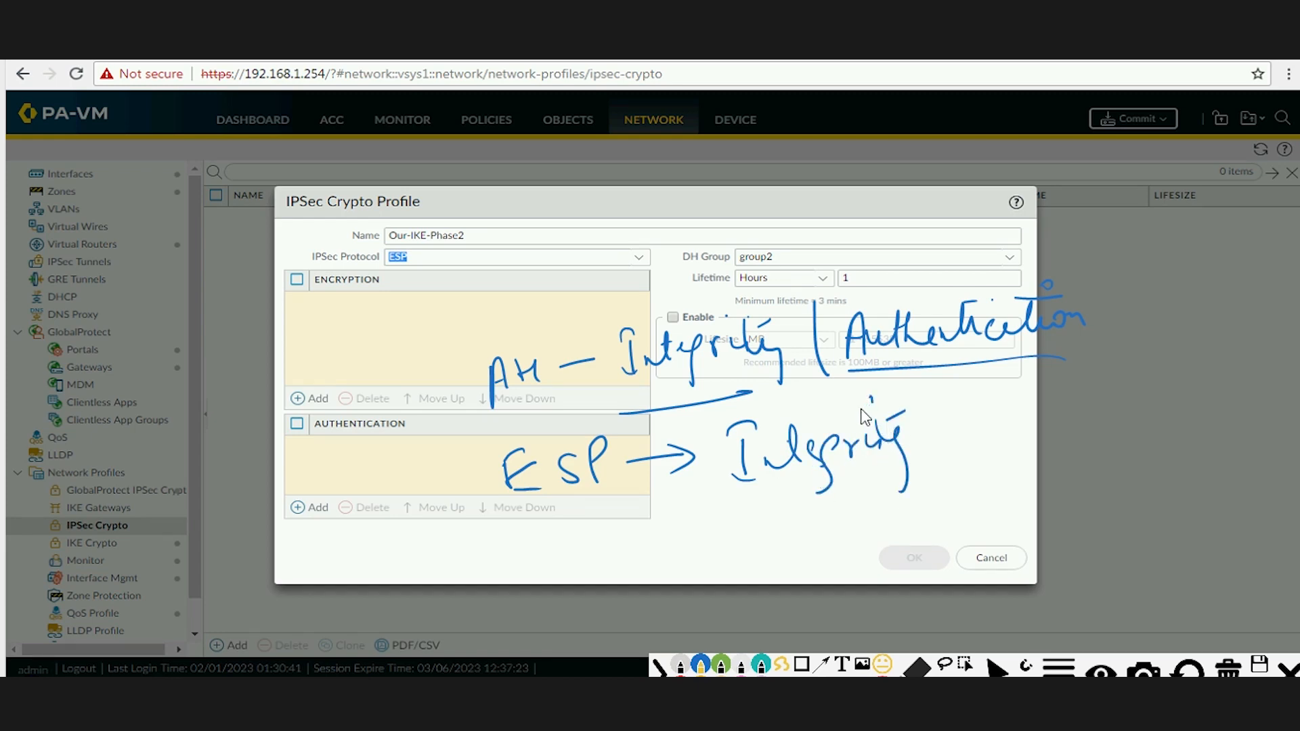
mouse_move(903, 392)
left_mouse_down()
mouse_move(901, 488)
mouse_move(945, 413)
left_mouse_up()
left_click_drag(945, 413, 958, 450)
left_click_drag(933, 439, 1002, 444)
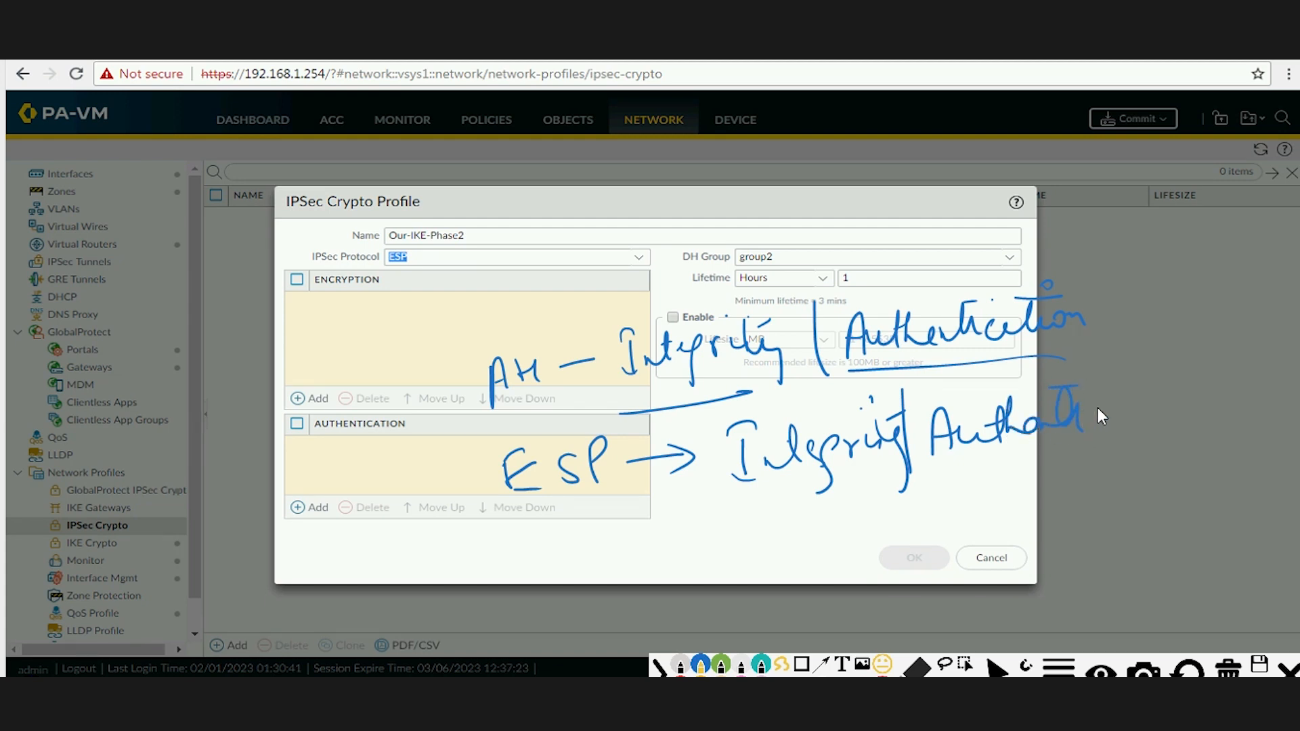
left_click_drag(1097, 409, 1104, 406)
mouse_move(754, 508)
left_mouse_down()
mouse_move(777, 541)
mouse_move(773, 517)
left_mouse_up()
mouse_move(752, 498)
left_mouse_down()
mouse_move(772, 492)
mouse_move(802, 521)
mouse_move(851, 518)
mouse_move(893, 567)
mouse_move(901, 517)
mouse_move(1012, 488)
left_mouse_up()
left_click(811, 510)
left_click_drag(917, 542, 985, 524)
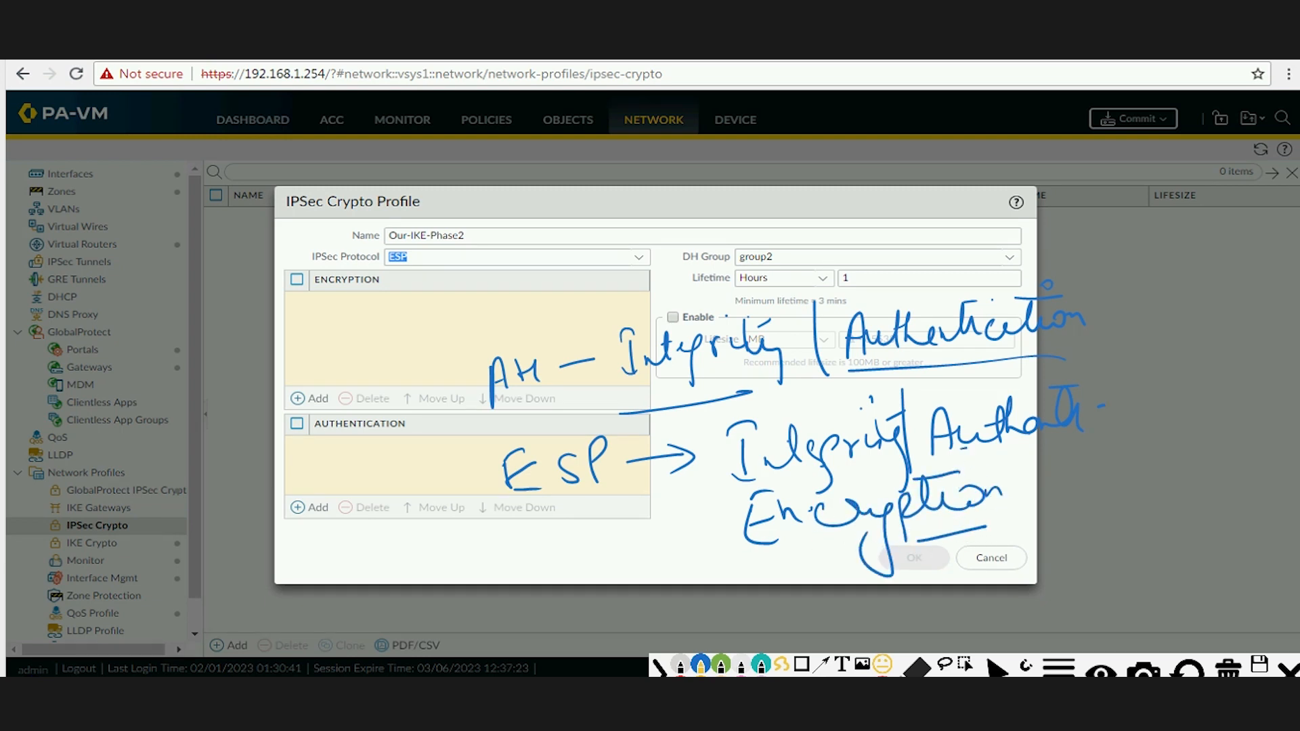
mouse_move(773, 564)
left_mouse_down()
mouse_move(935, 554)
mouse_move(907, 474)
mouse_move(723, 530)
mouse_move(830, 574)
left_mouse_up()
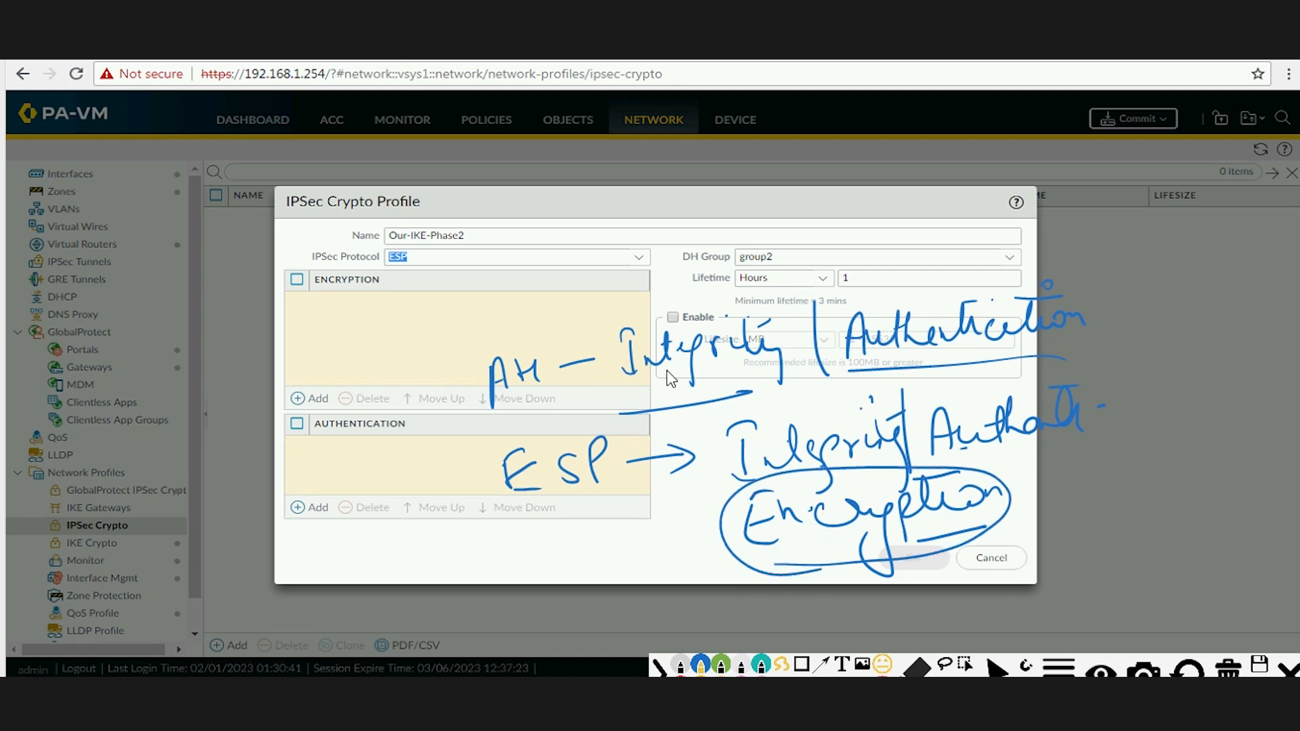
left_click_drag(596, 389, 751, 388)
mouse_move(523, 445)
left_mouse_down()
mouse_move(503, 460)
mouse_move(562, 503)
left_mouse_up()
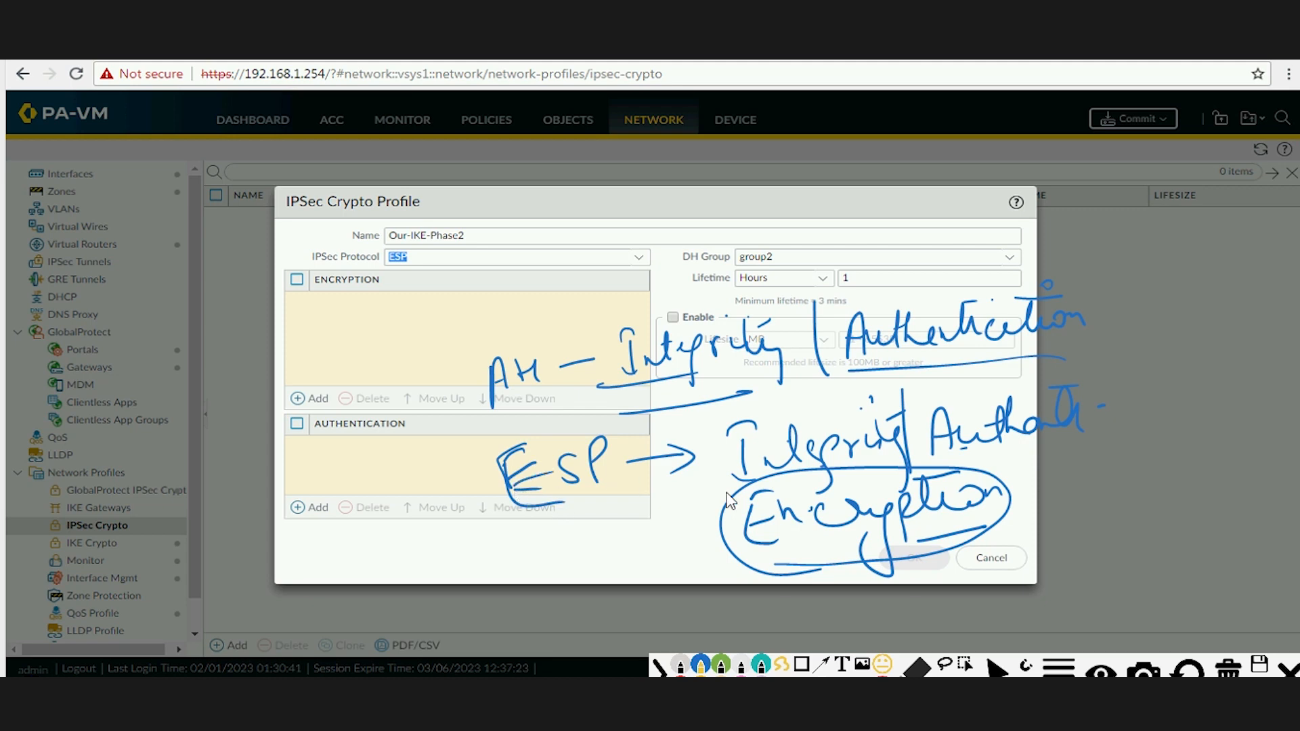
left_click(1227, 669)
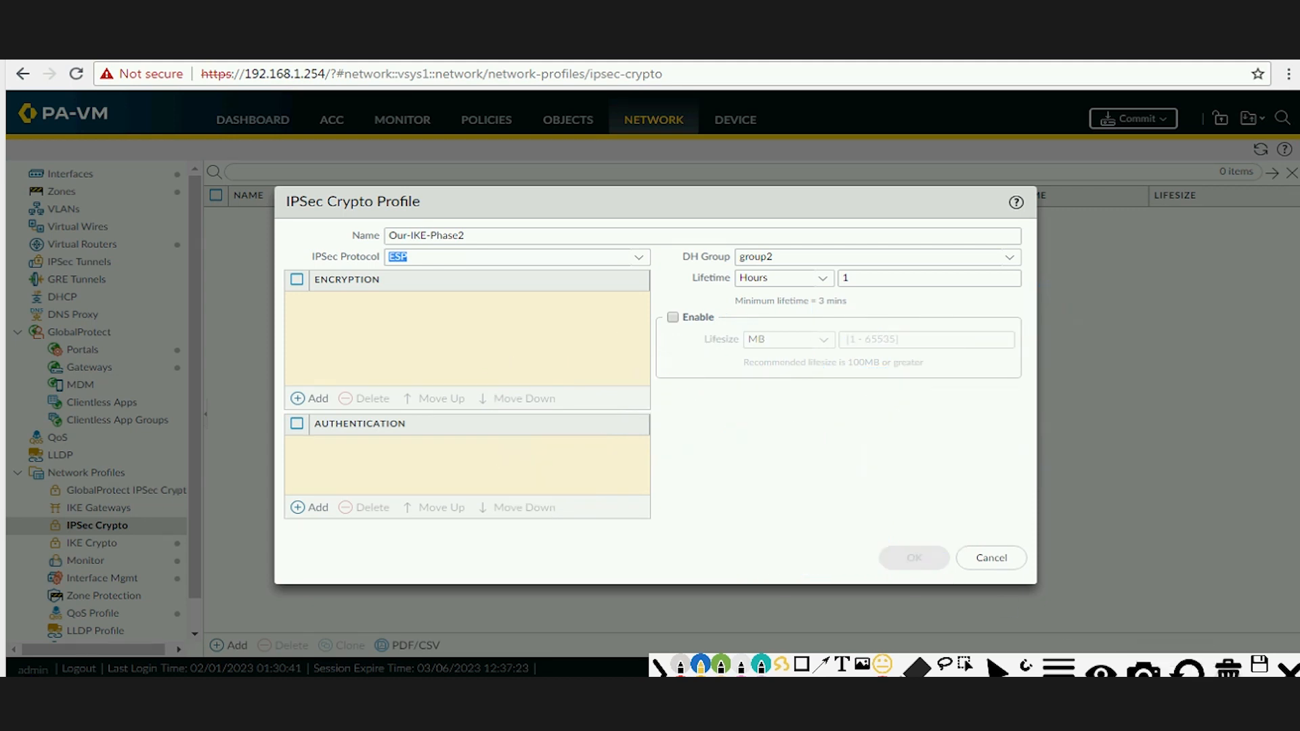
left_click(1288, 671)
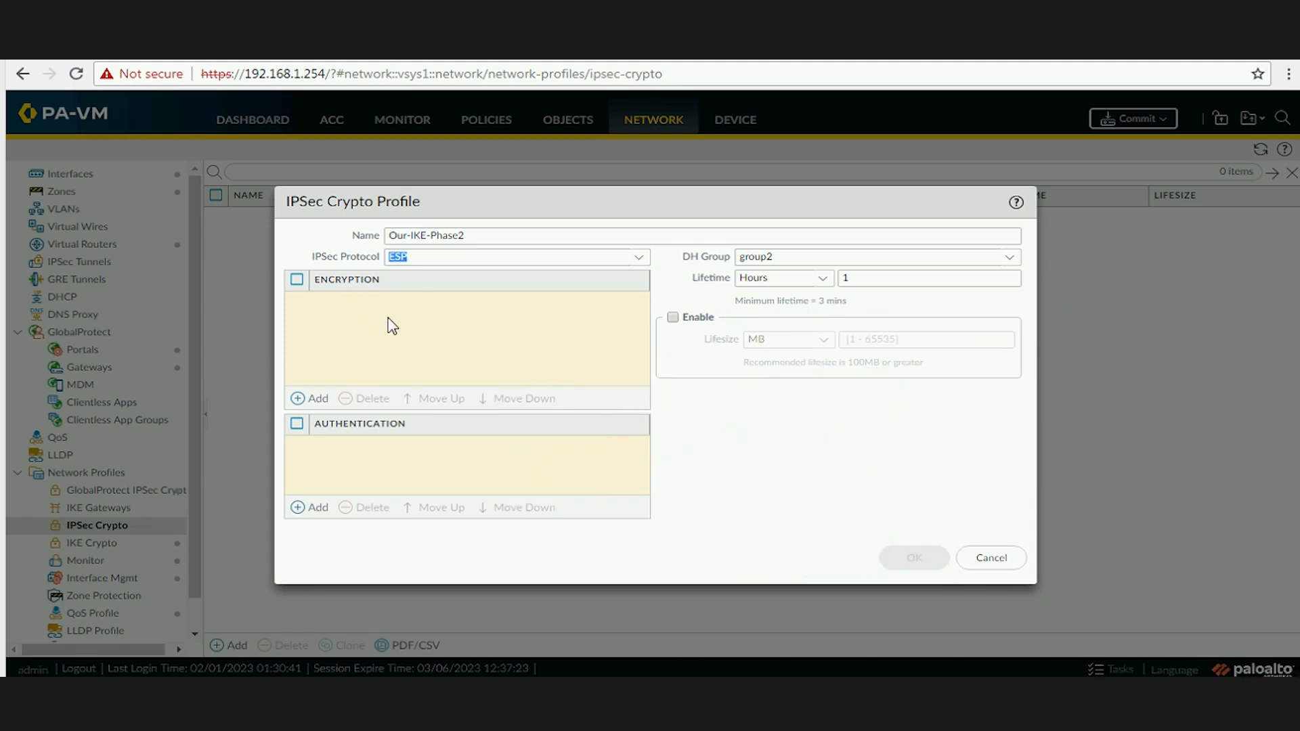
left_click(415, 321)
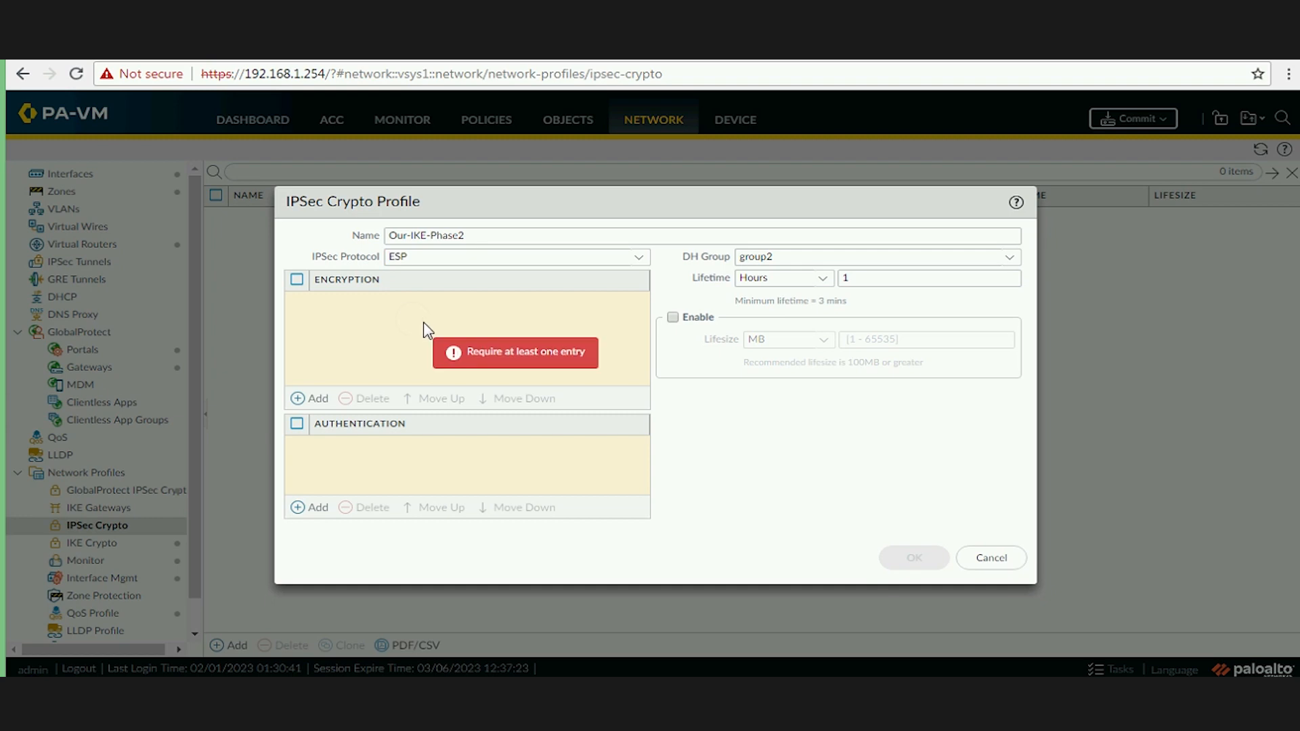
Add aes-256-cbc encryption and sha1 authentication, keeping DH group group2.
left_click(316, 400)
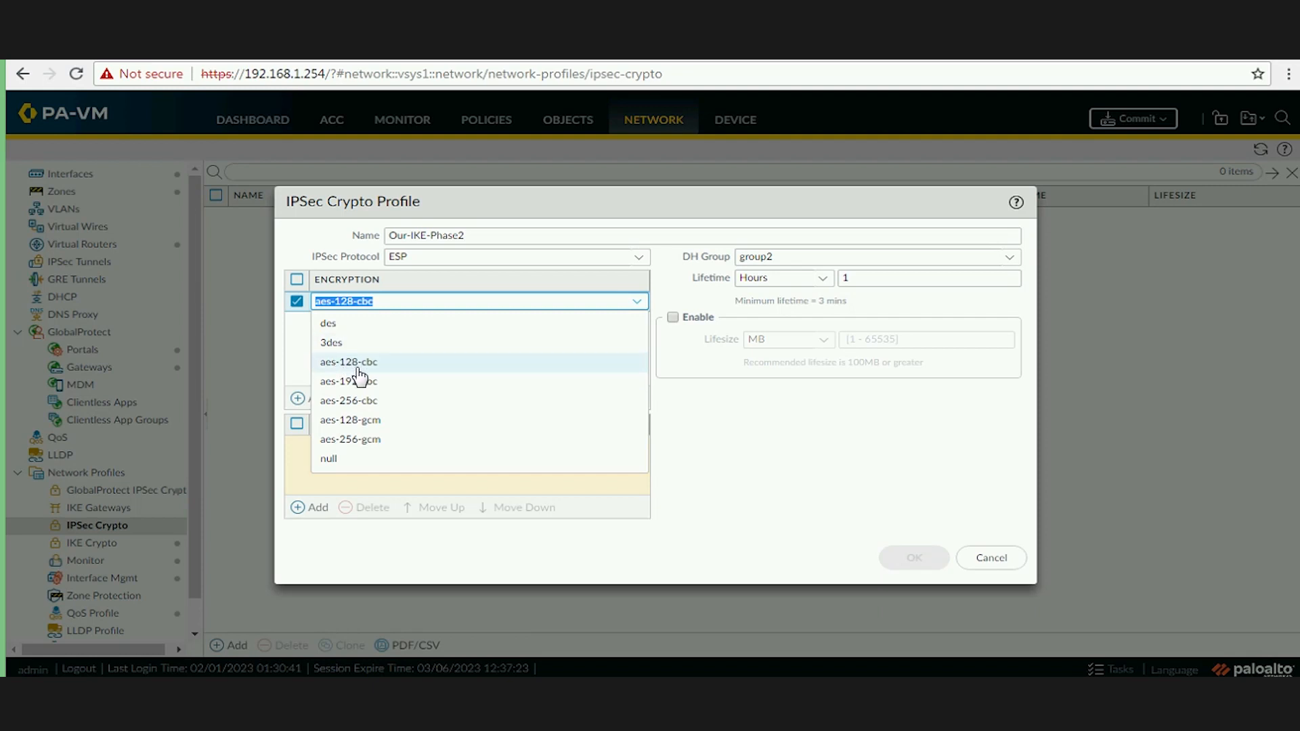
left_click(372, 405)
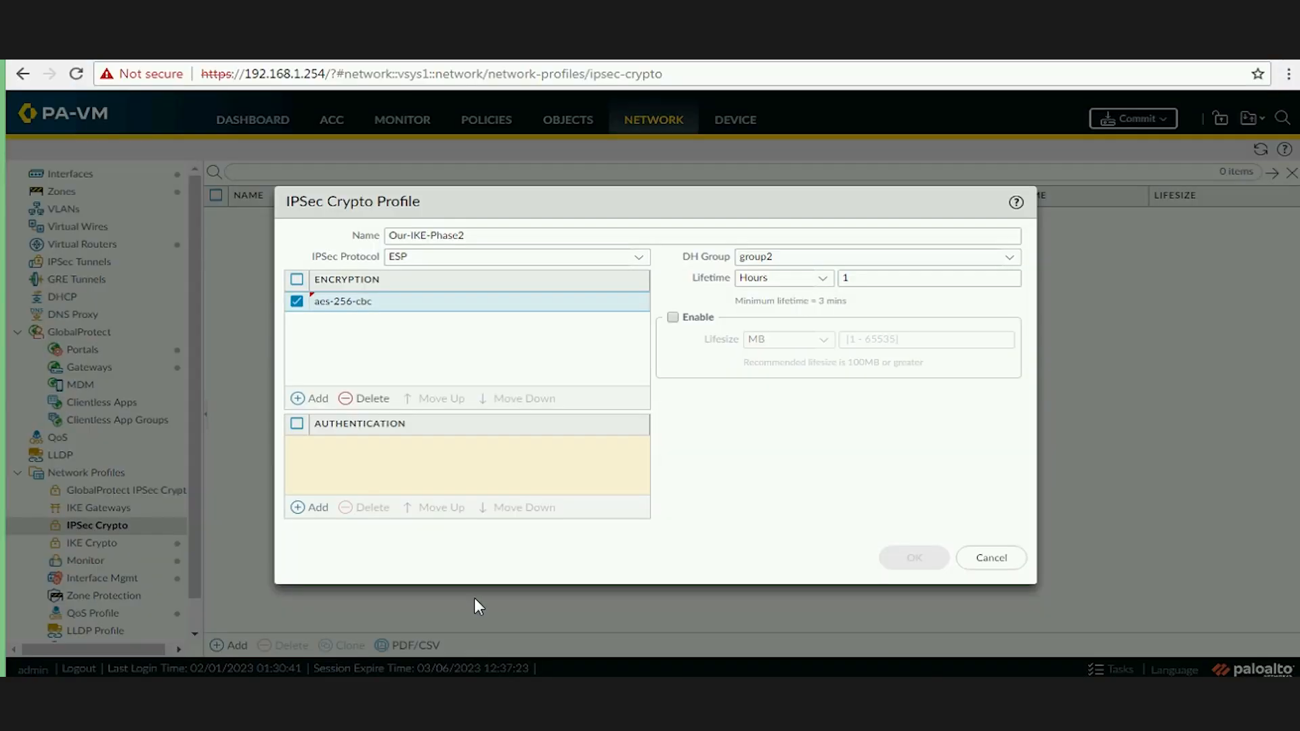
left_click(318, 508)
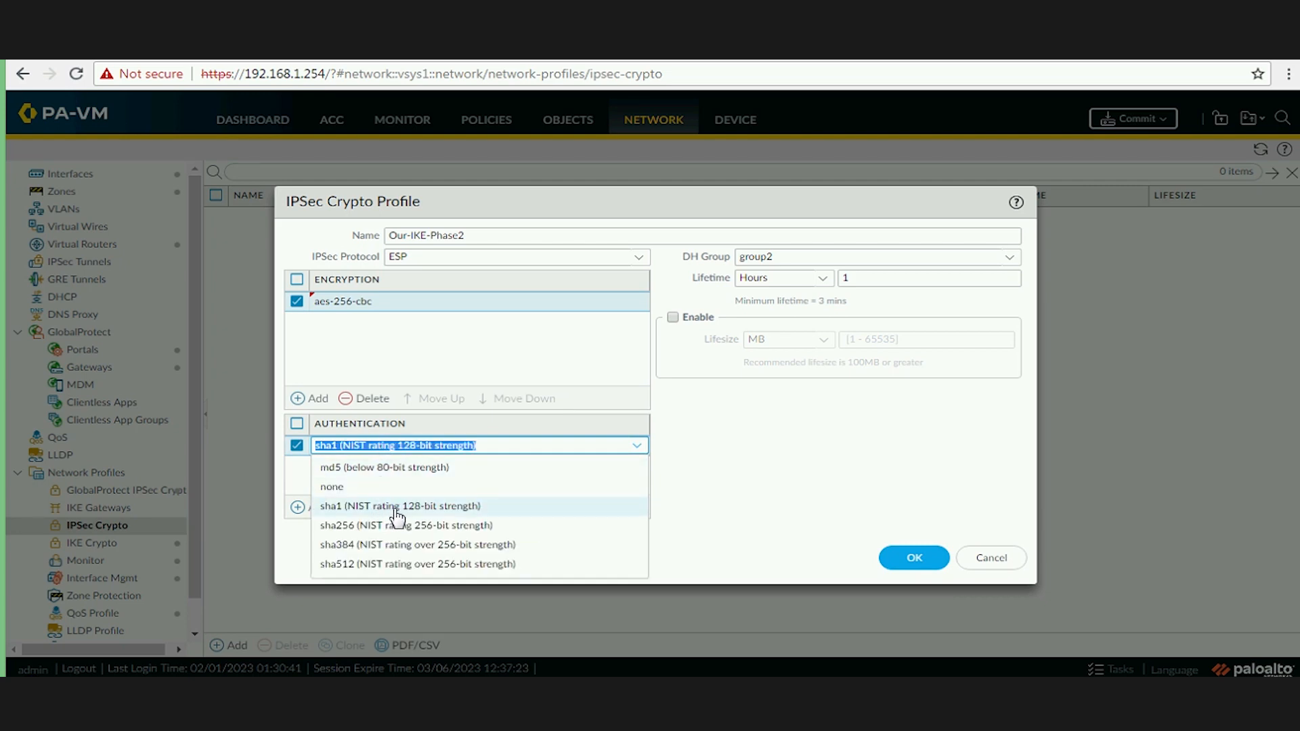
left_click(396, 514)
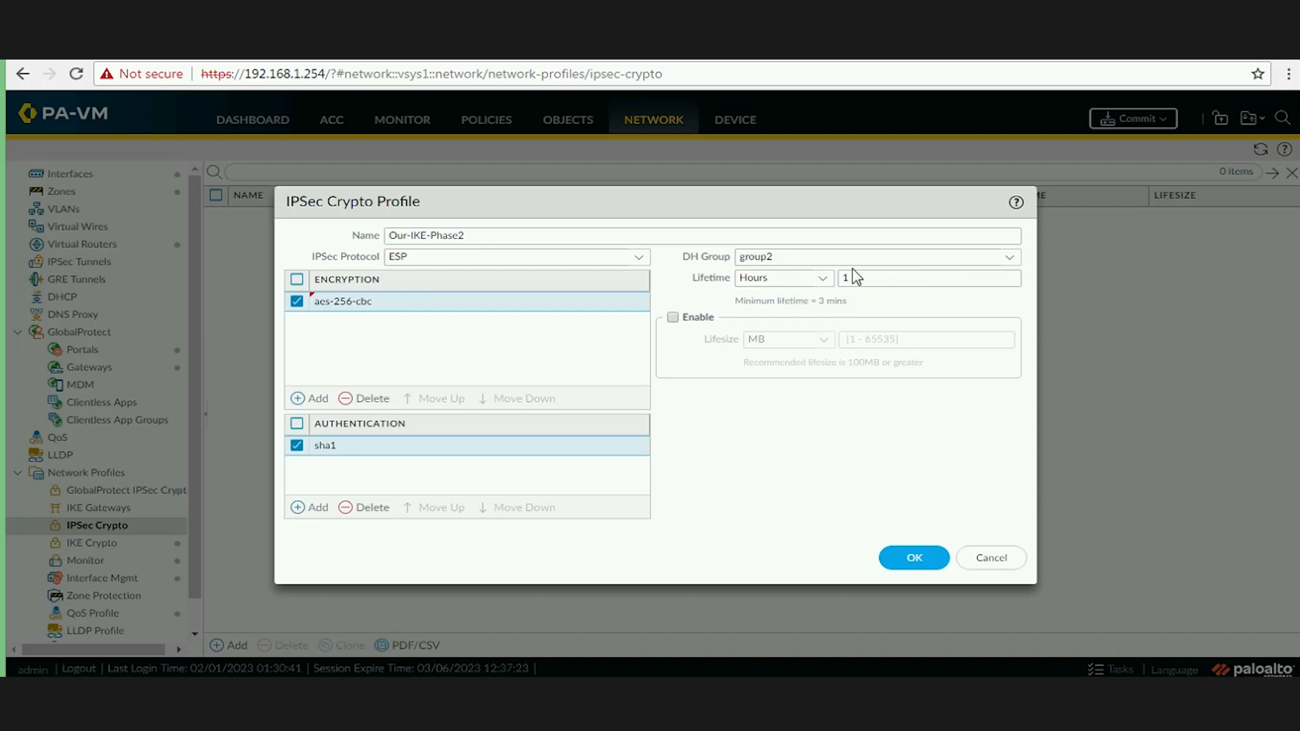
left_click(1010, 258)
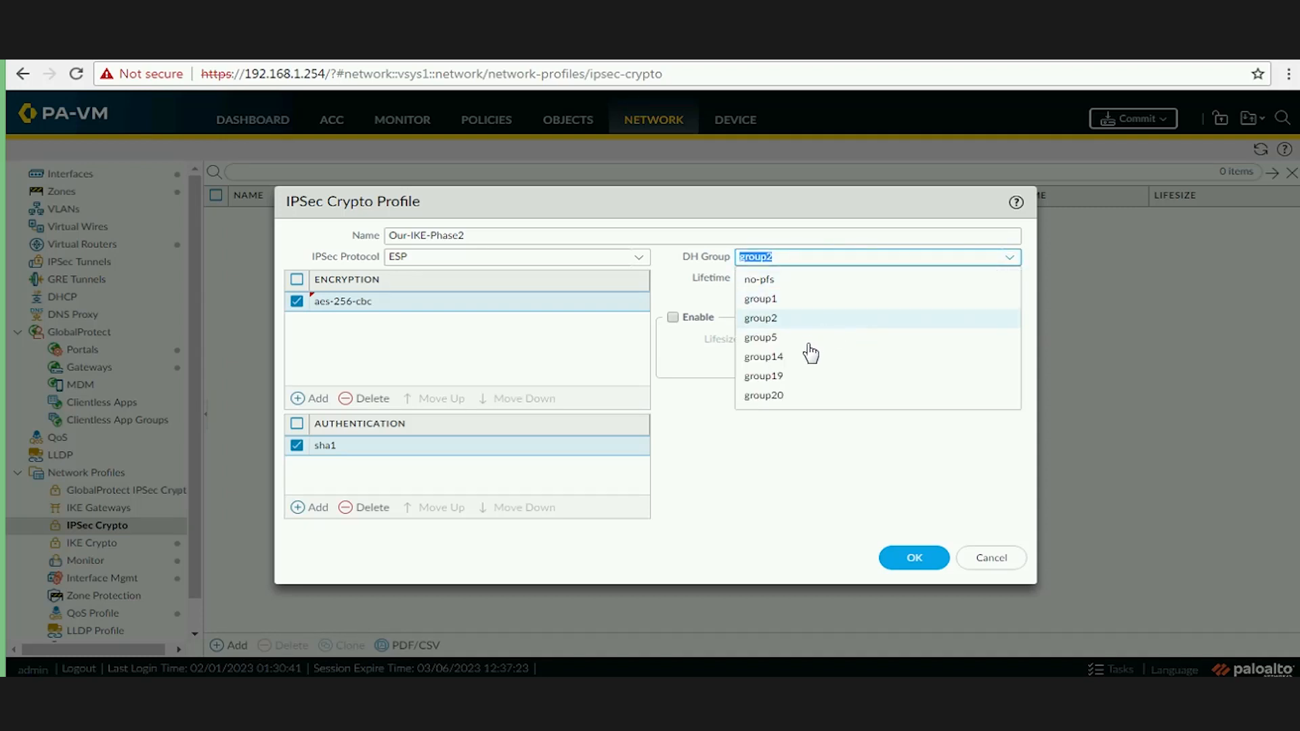
left_click(780, 322)
Set the lifetime to 10000 seconds and save the Our-IKE-Phase2 profile.
left_click(813, 280)
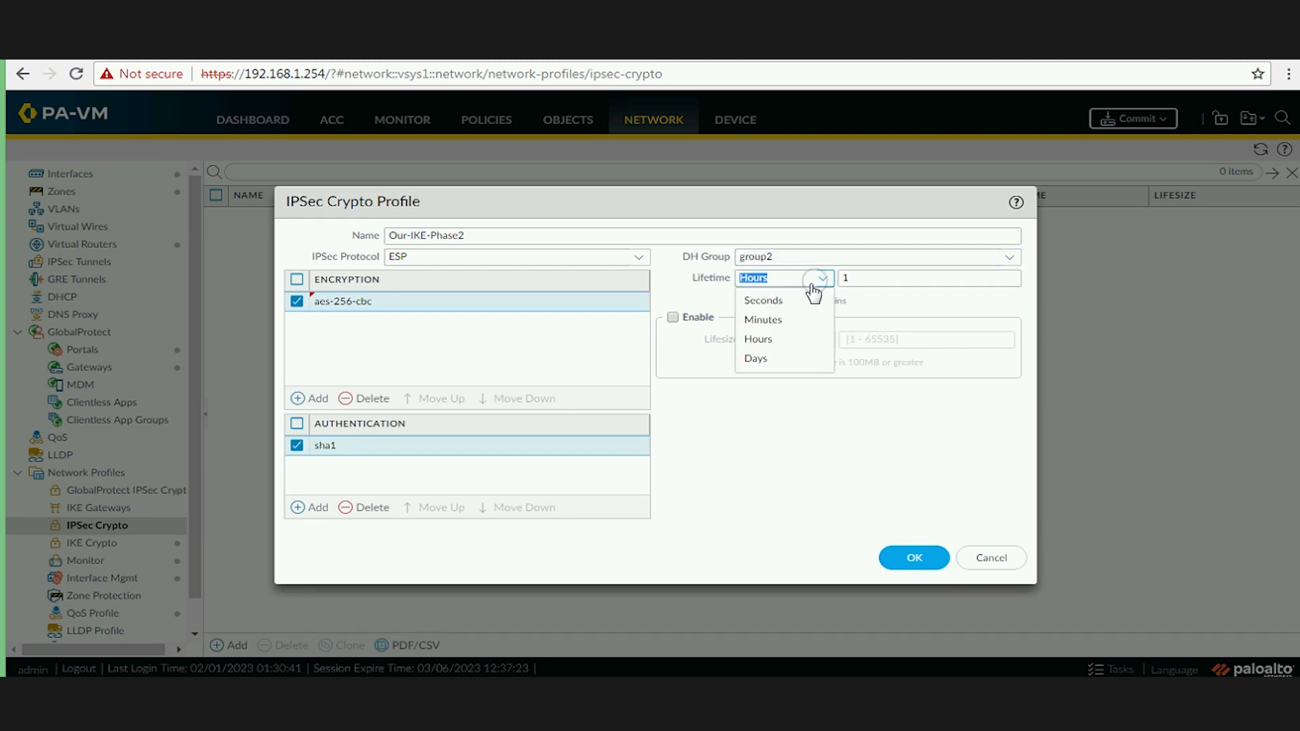
left_click(779, 302)
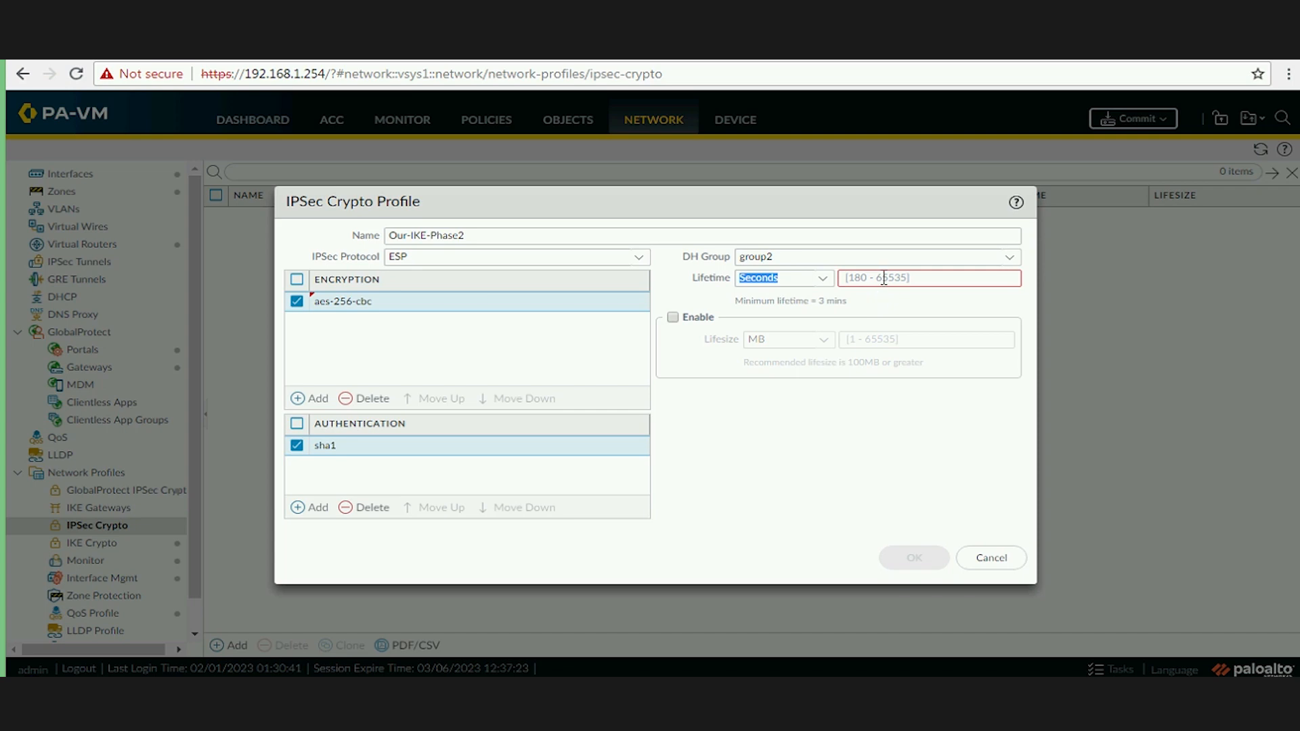
left_click(884, 279)
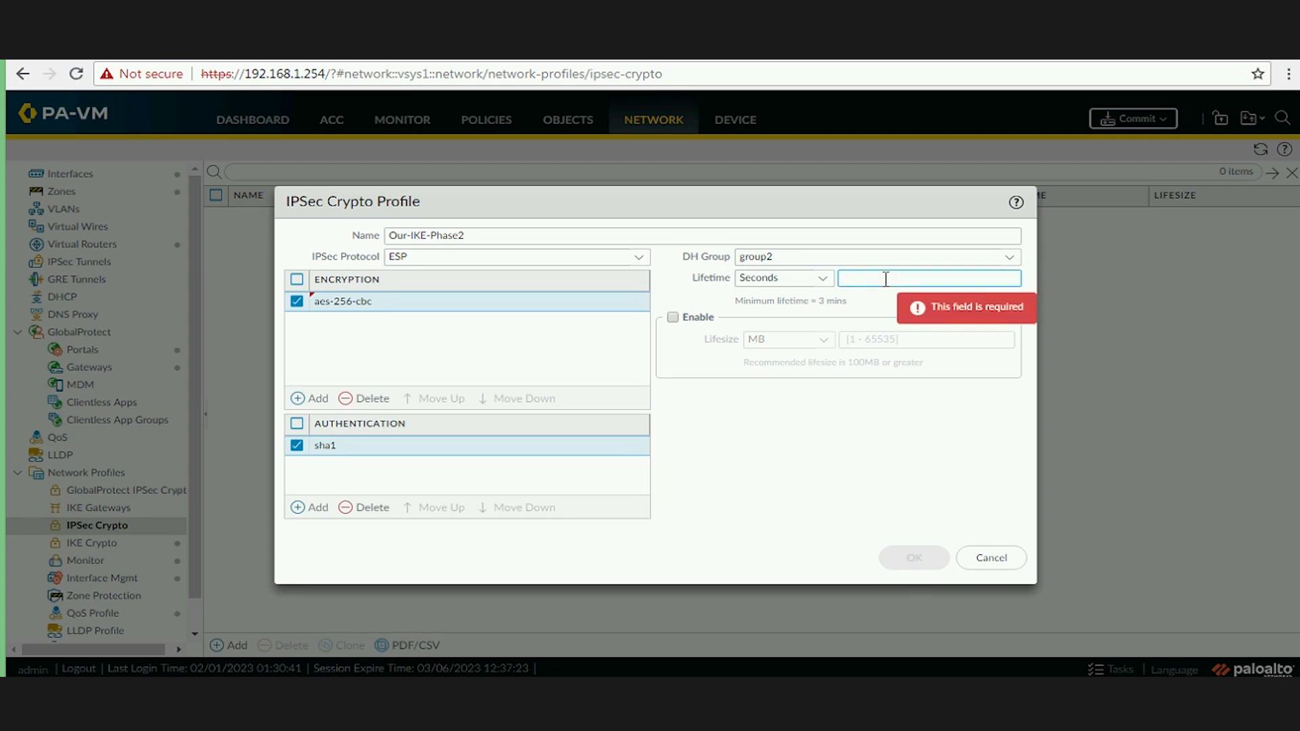
type("10000")
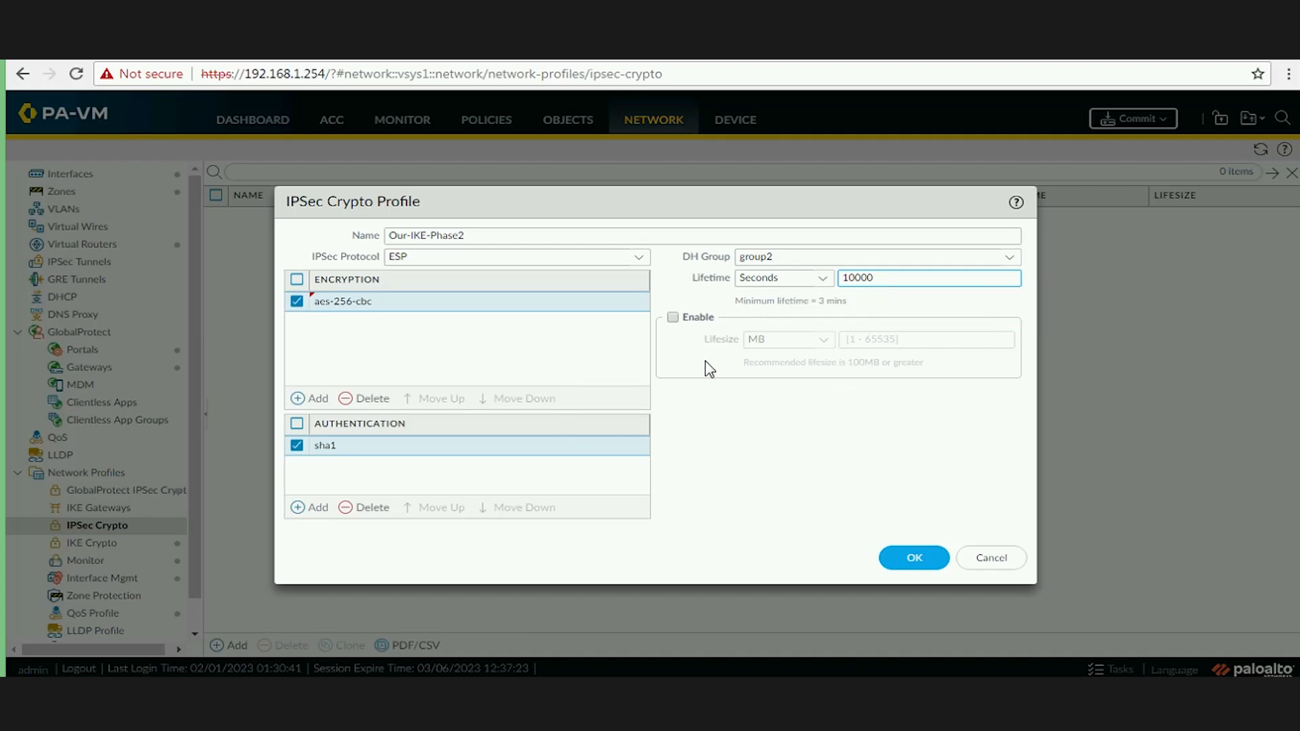
left_click(914, 561)
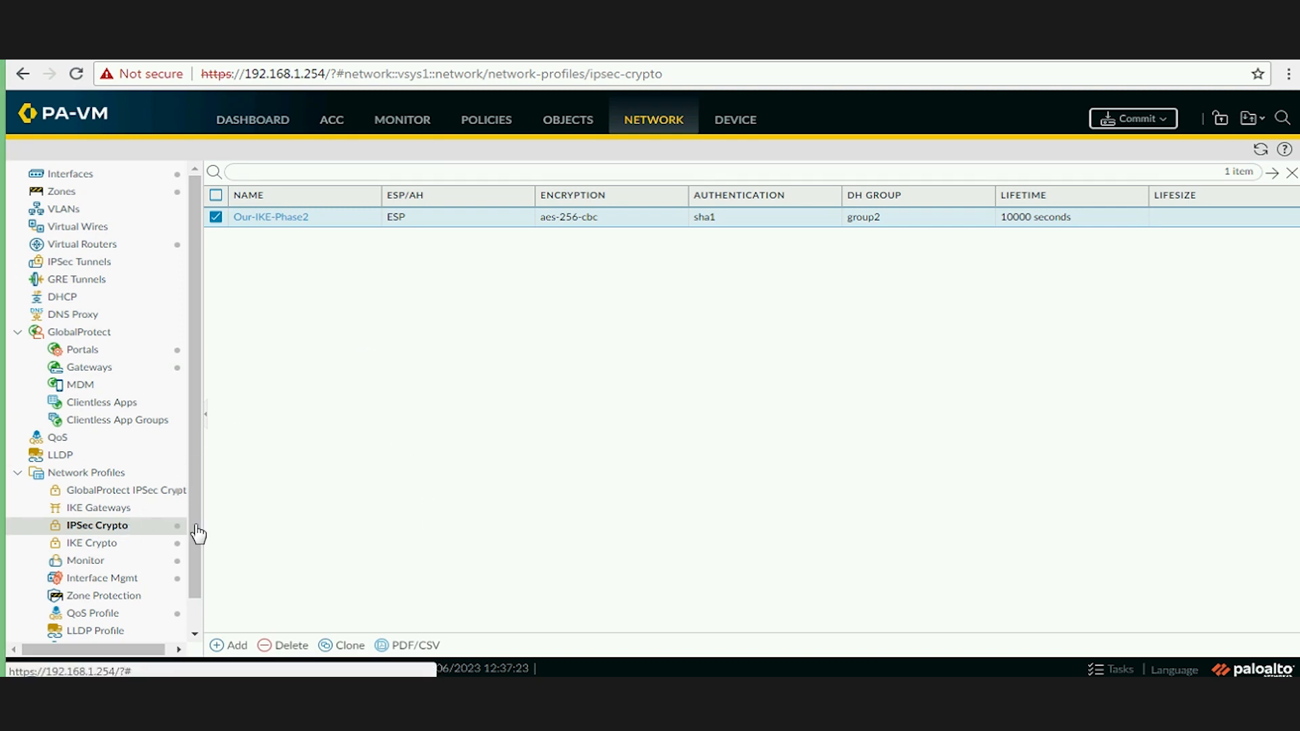
Show the empty IKE Gateways list under Network Profiles.
key("ctrl+alt+g")
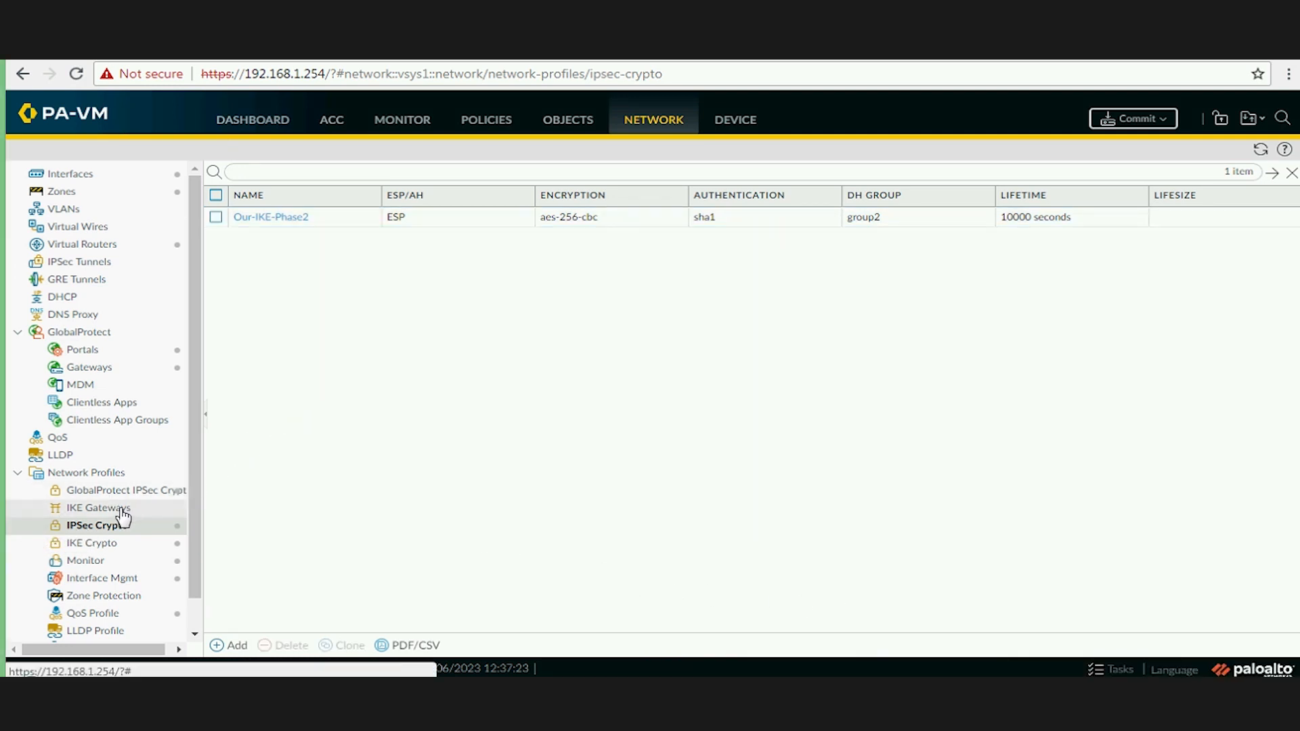
left_click(136, 507)
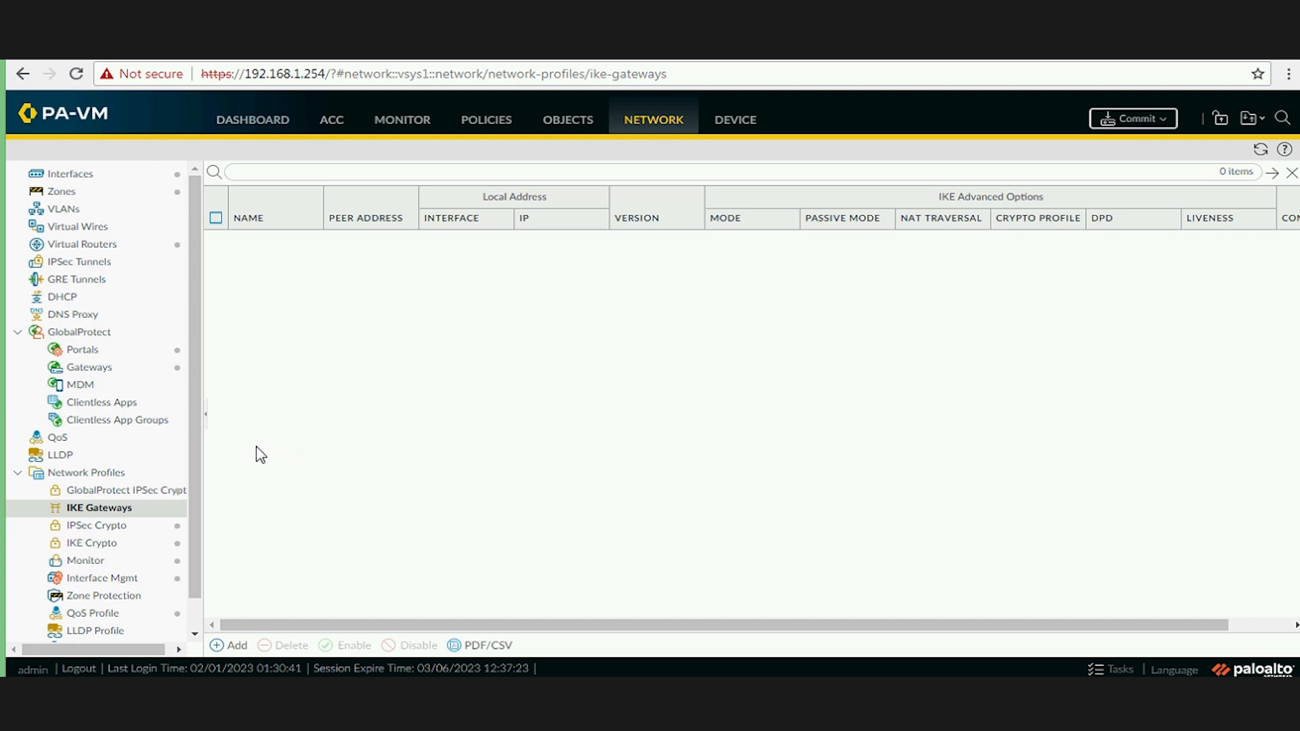
Add a new IKE gateway named Our-Peer-R2 in IKEv1 only mode.
left_click(235, 645)
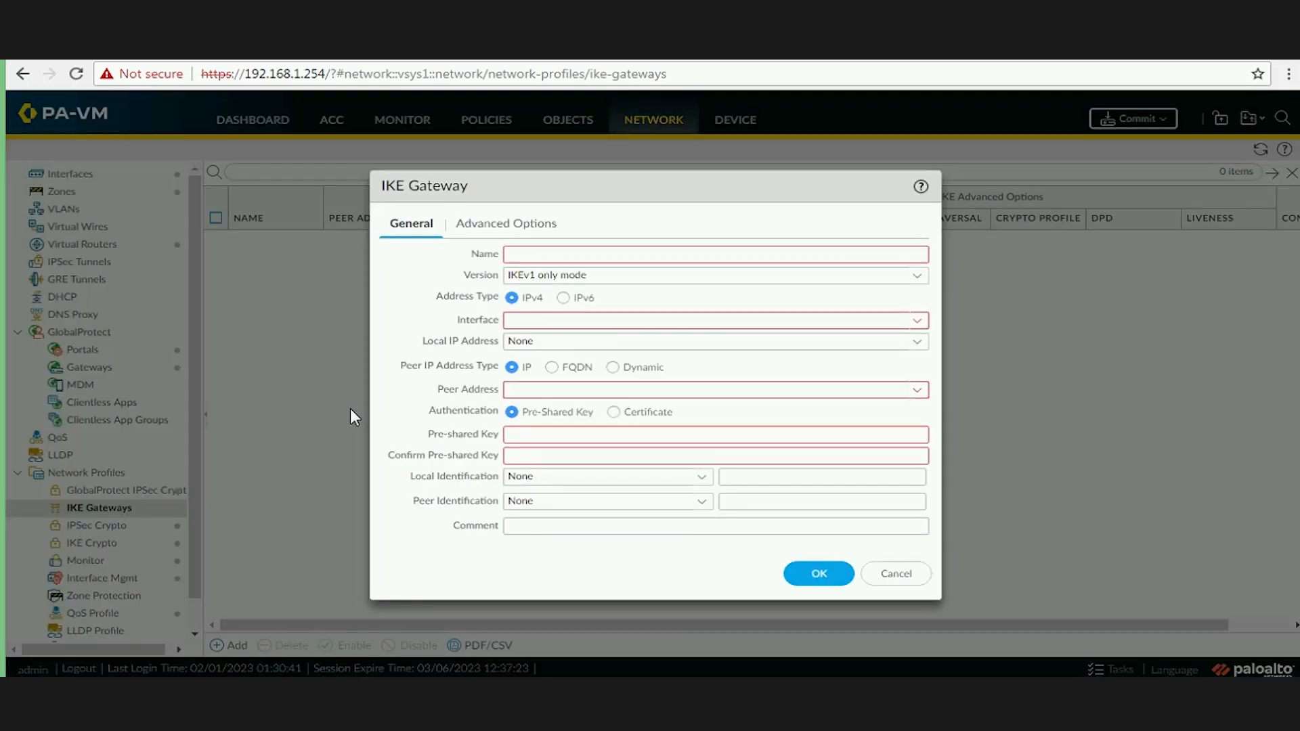
left_click(579, 248)
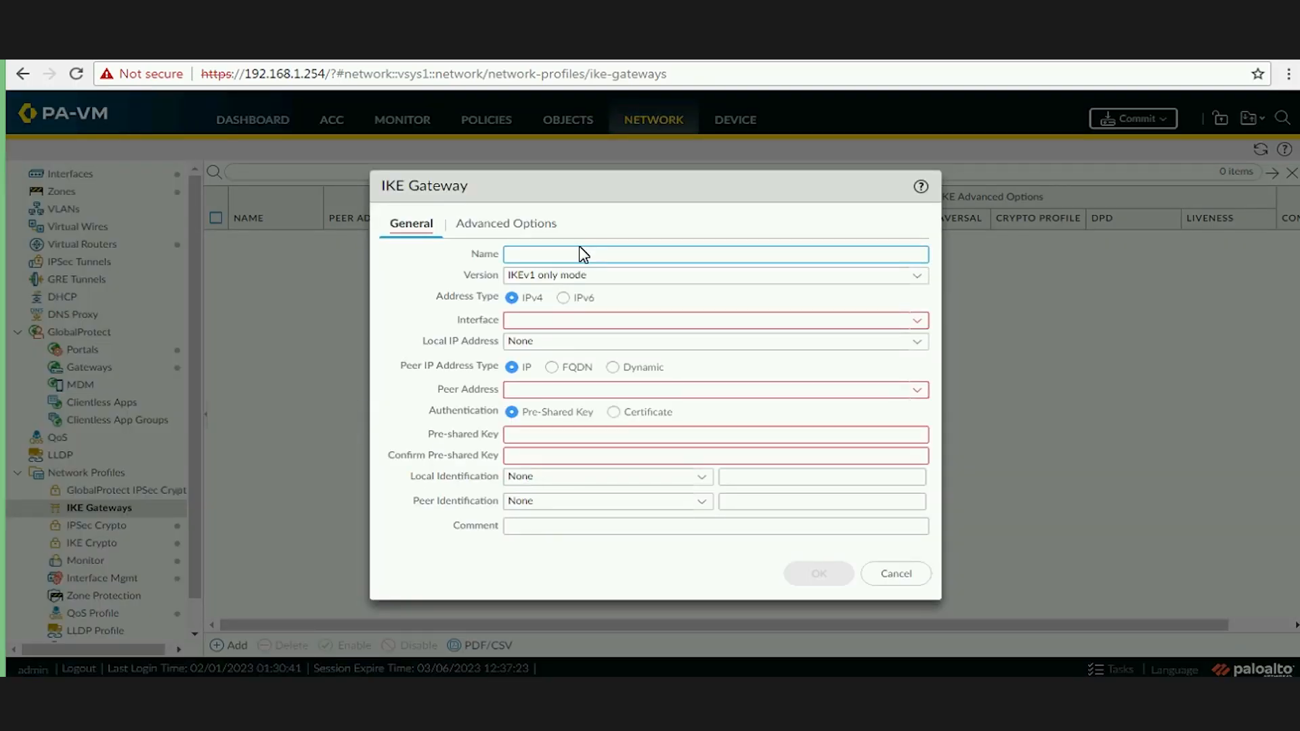
type("Our-Peer-R2")
left_click(918, 277)
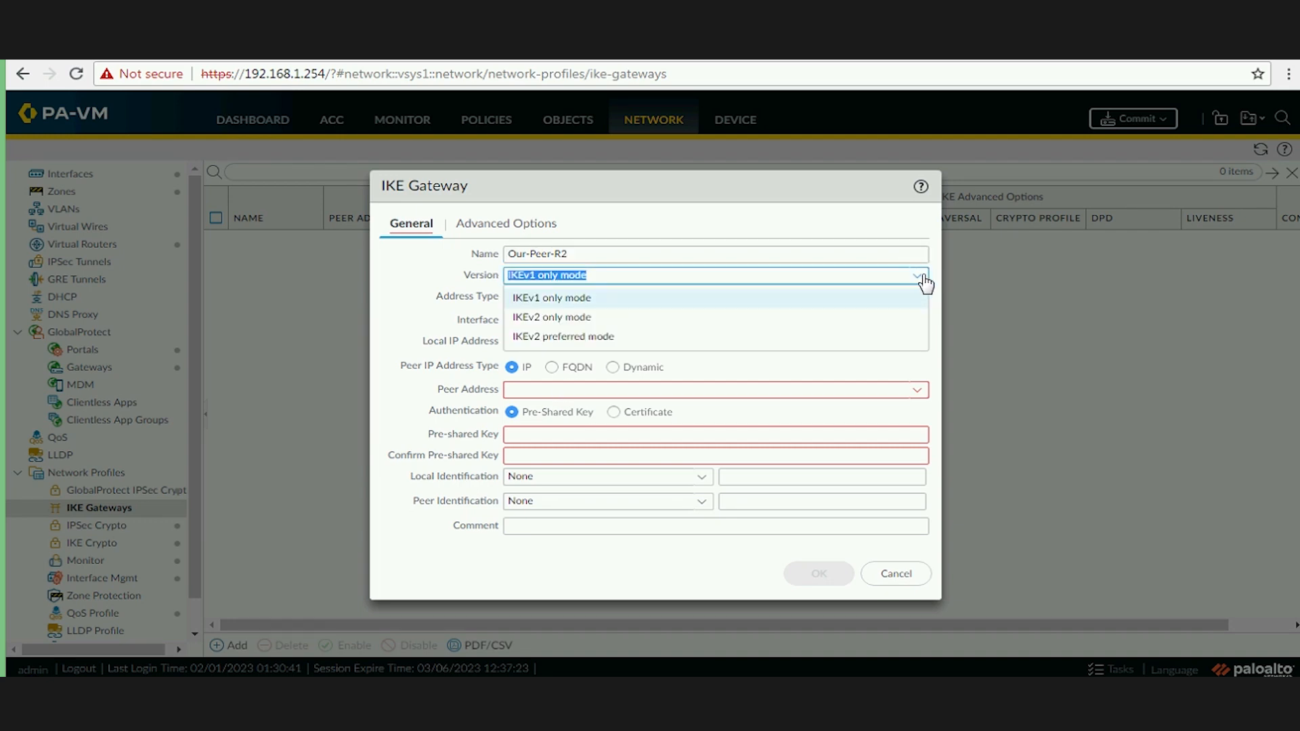
left_click(917, 277)
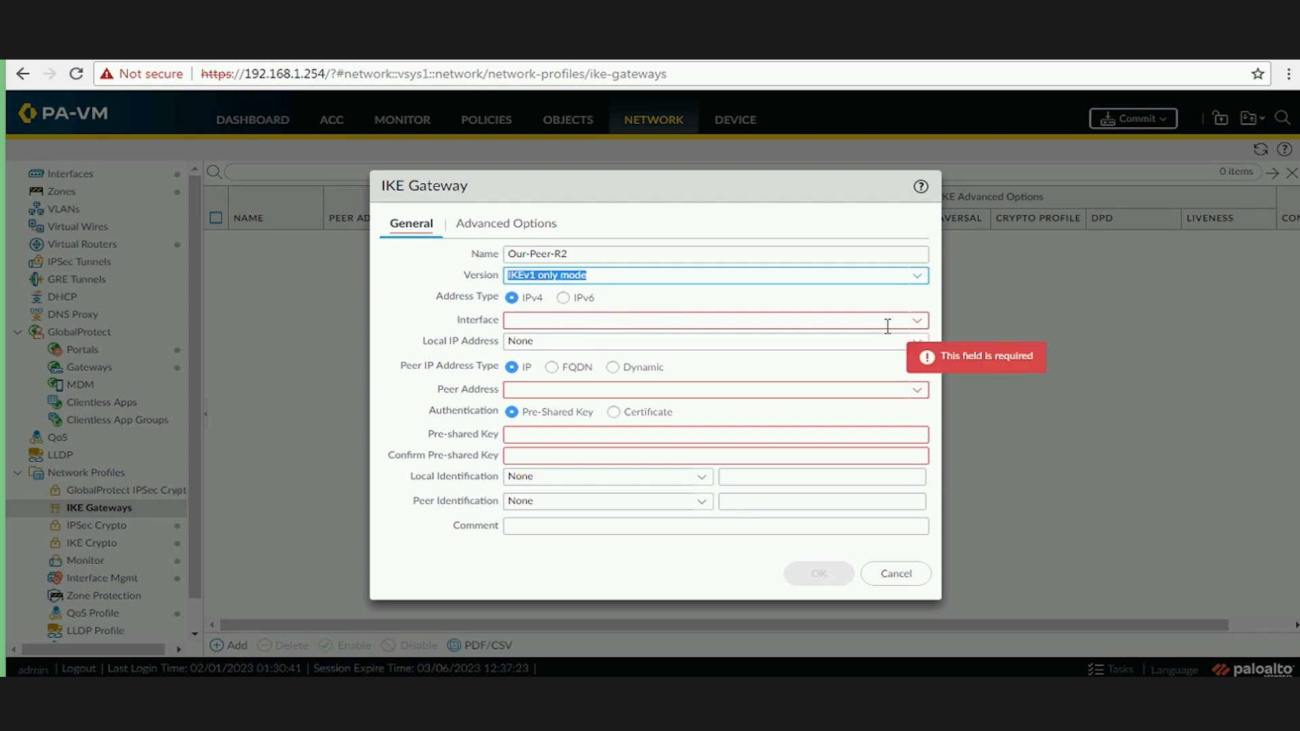
Use interface ethernet1/1 with local IP 192.168.1.250/24 and peer address 192.168.1.2.
left_click(917, 322)
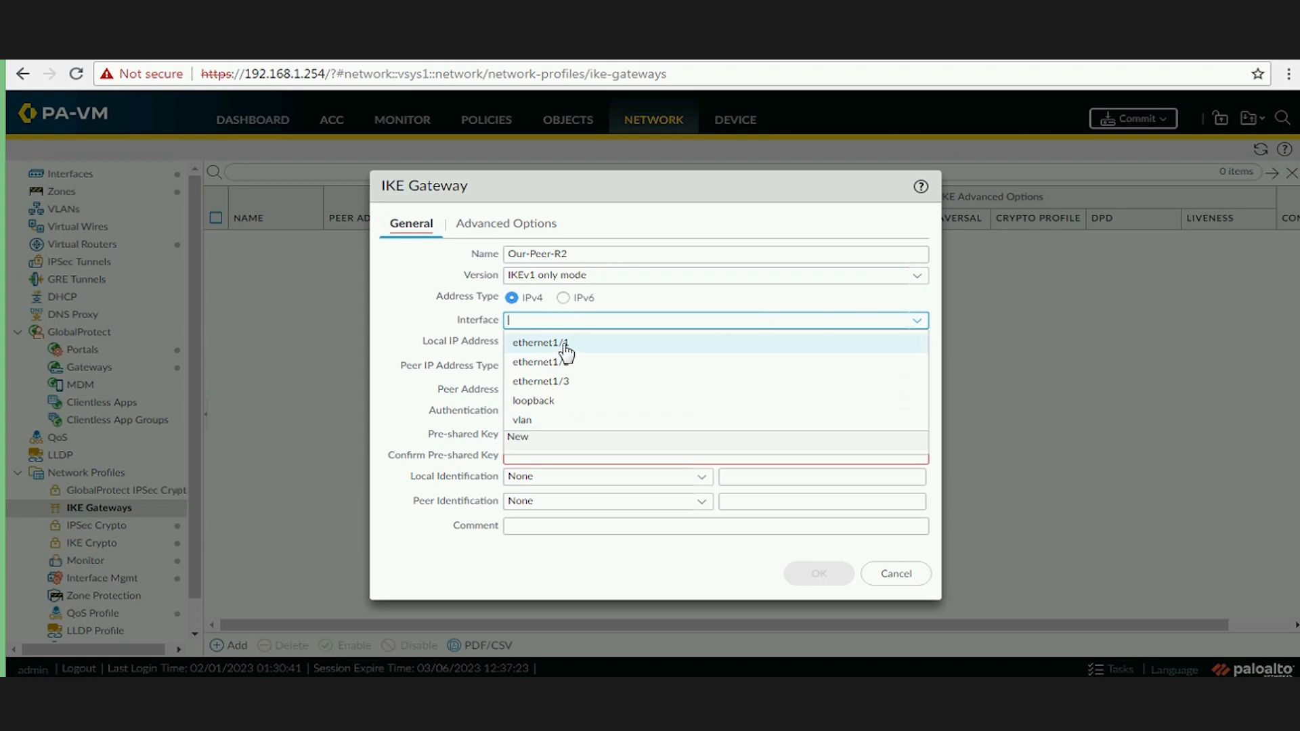
left_click(572, 342)
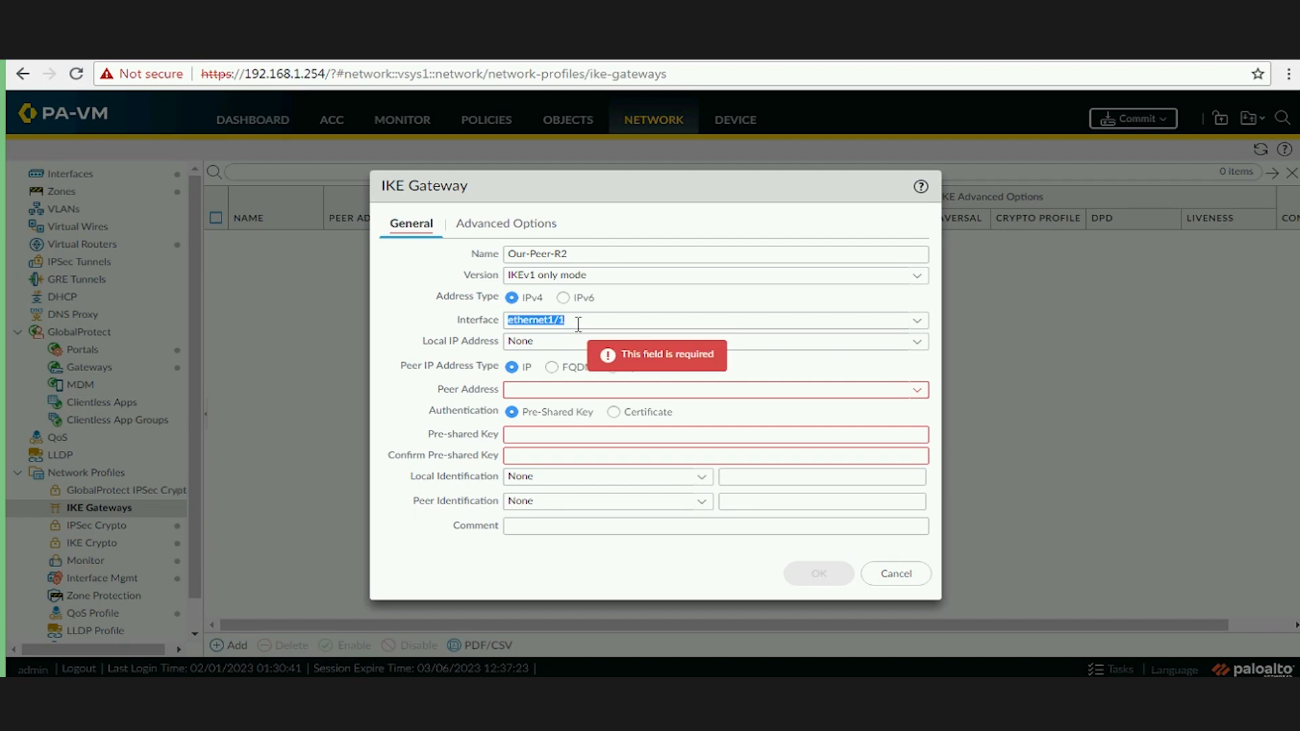
left_click(915, 343)
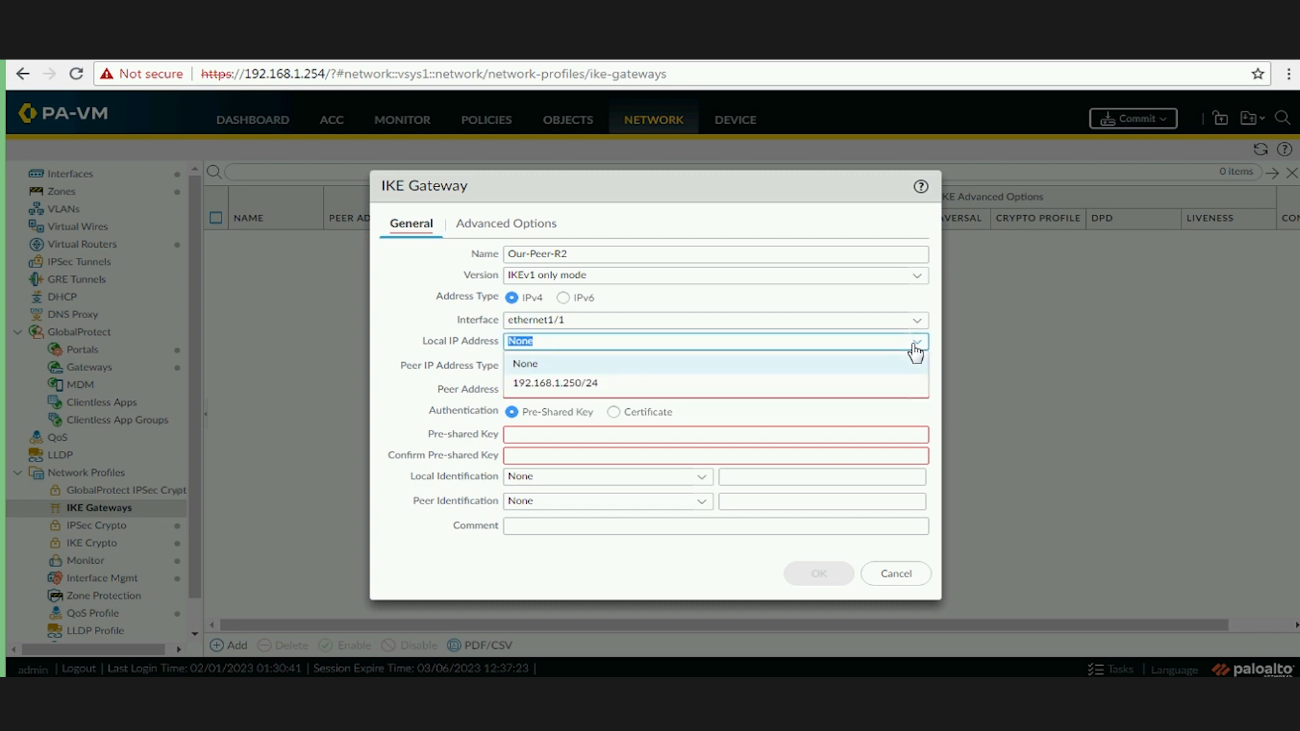
left_click(598, 384)
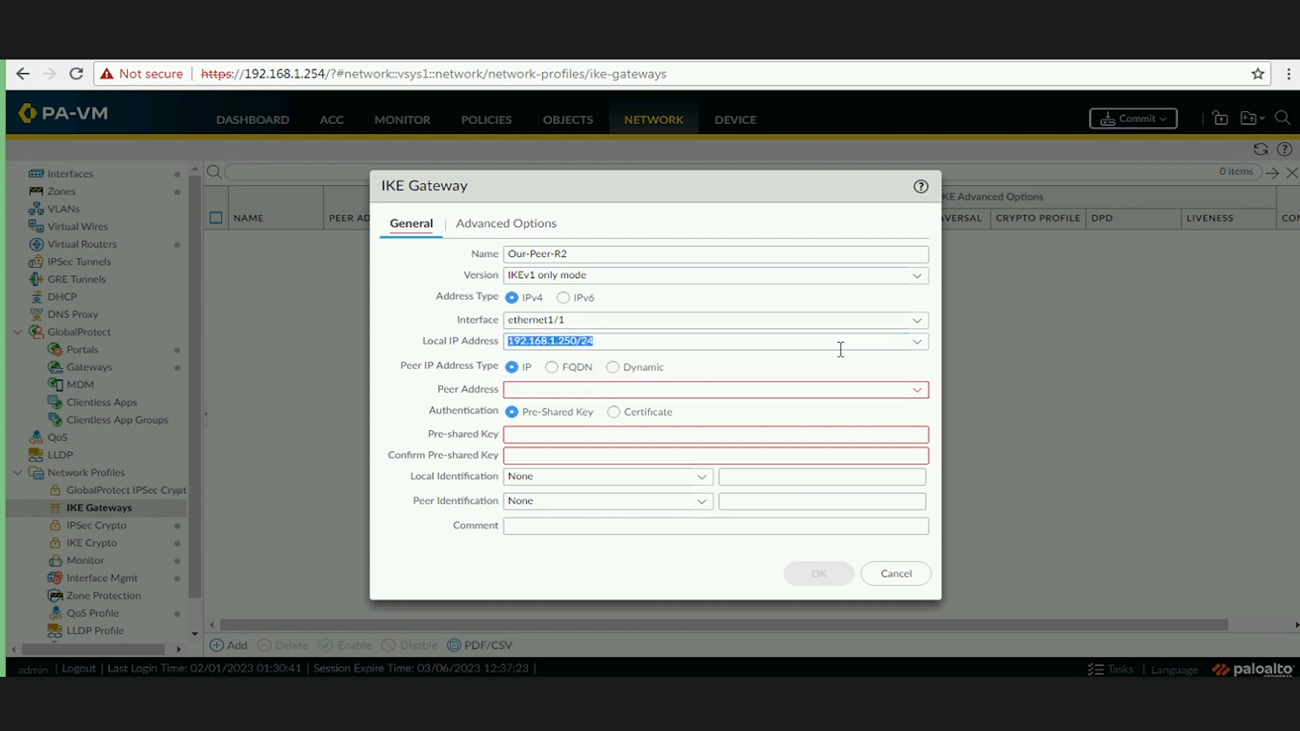
left_click(398, 319)
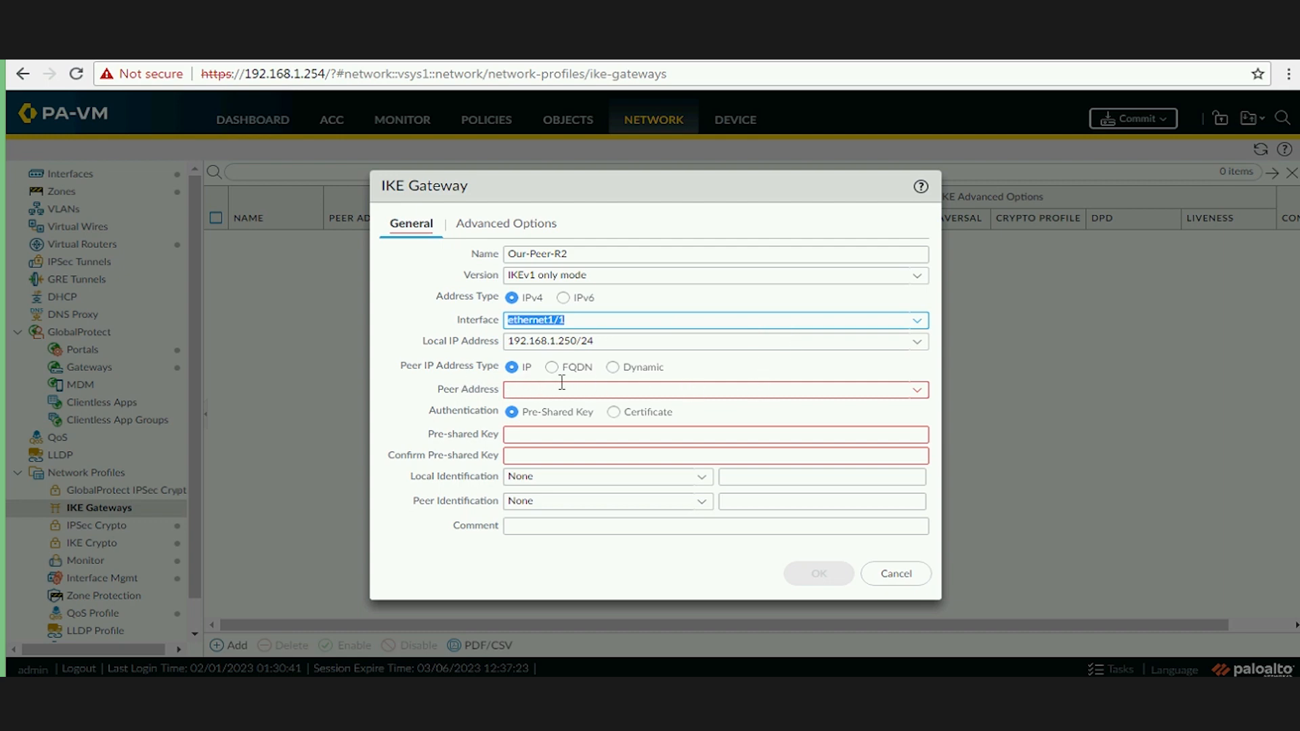
left_click(532, 390)
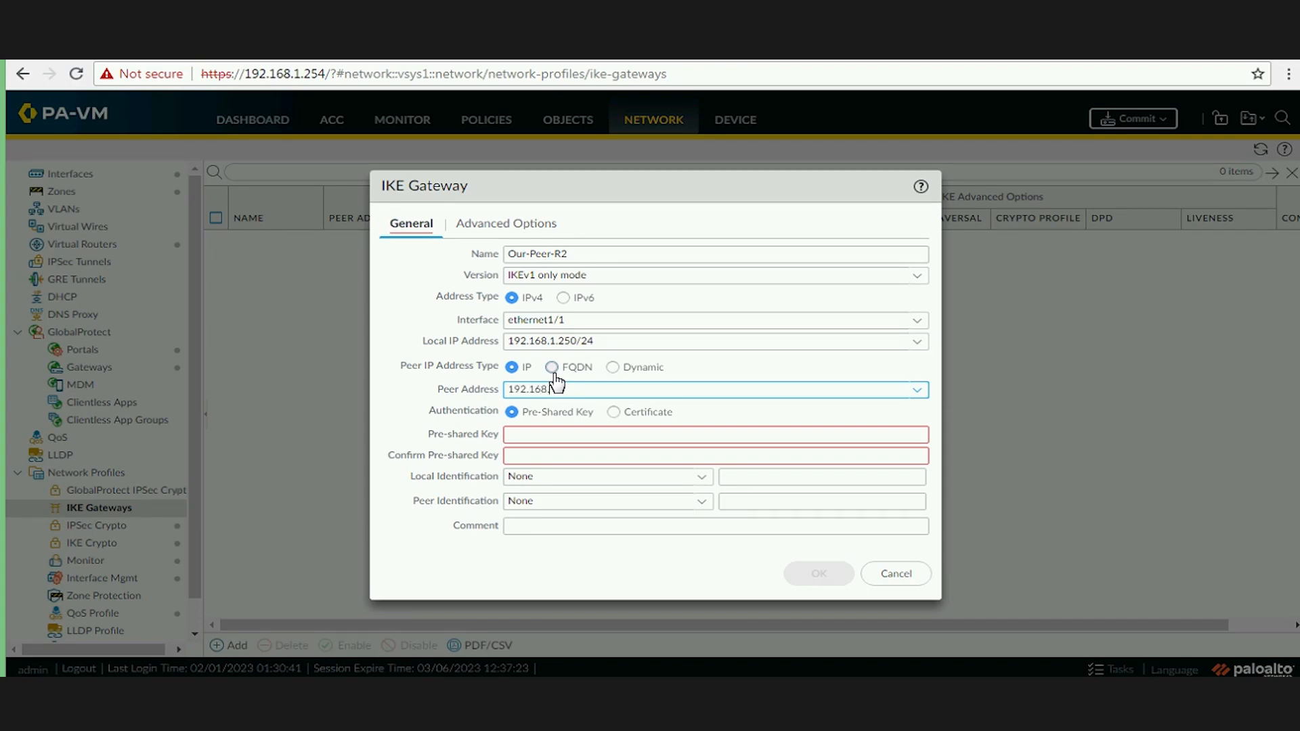
type("192.168.1.2")
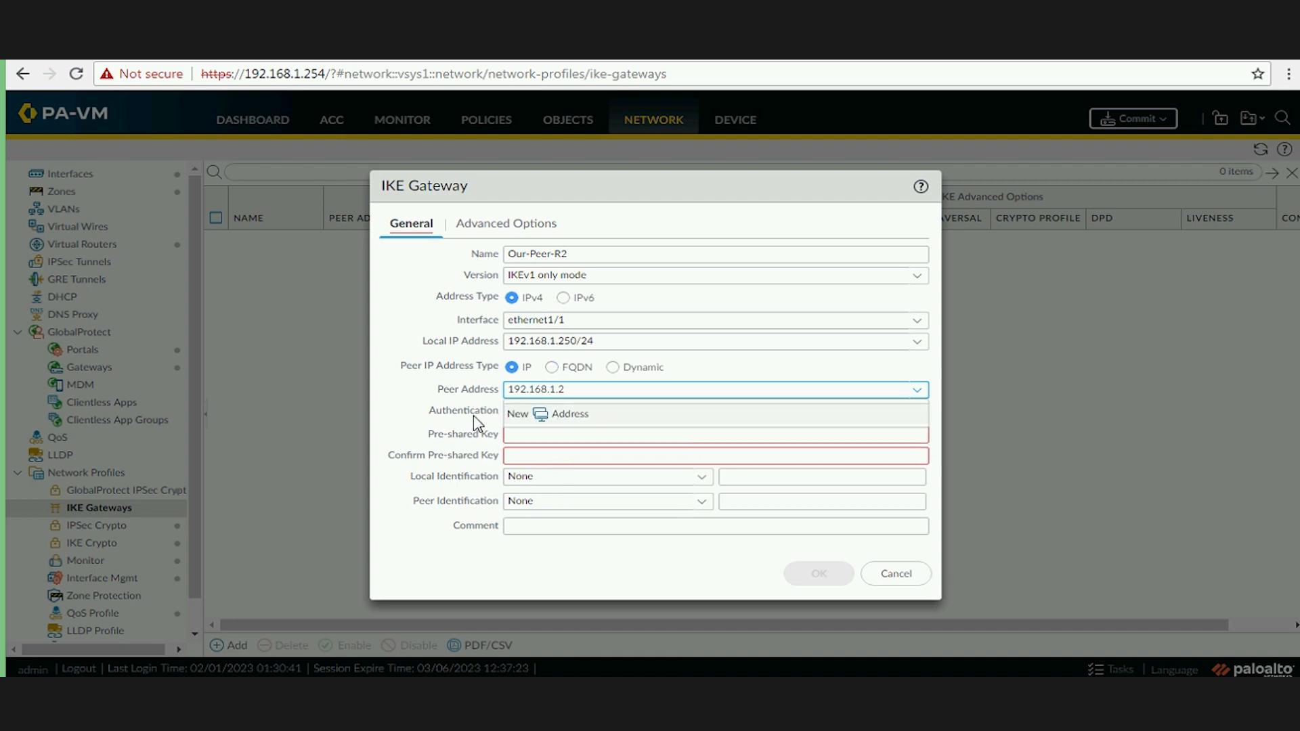
left_click(411, 429)
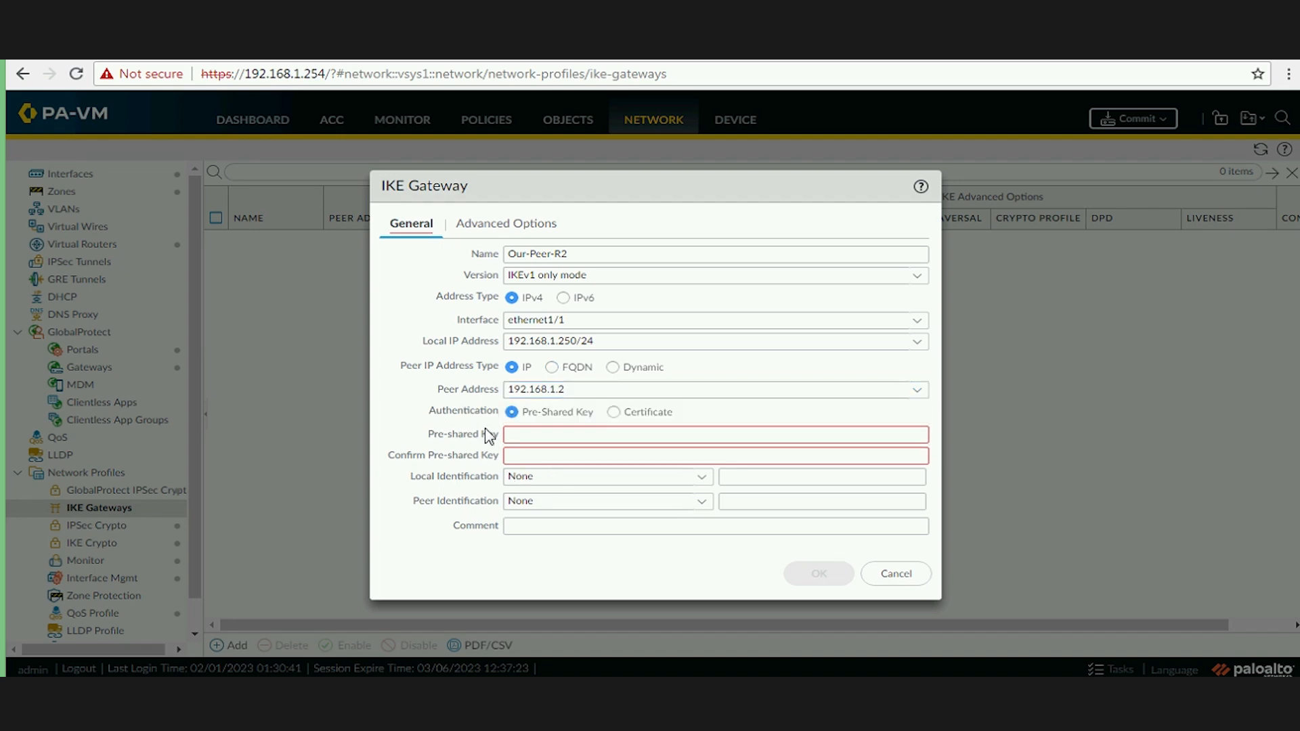
Enter the pre-shared key and move on to its confirmation field.
left_click(571, 434)
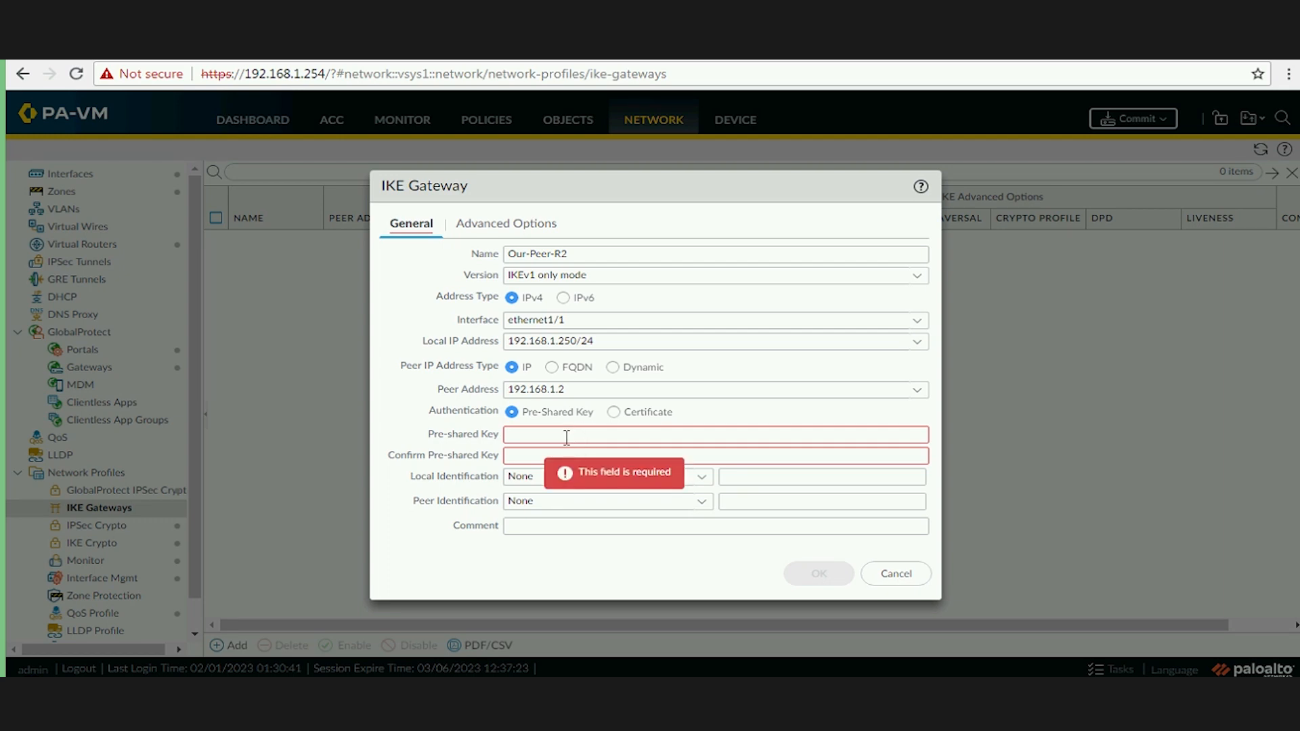
left_click(566, 437)
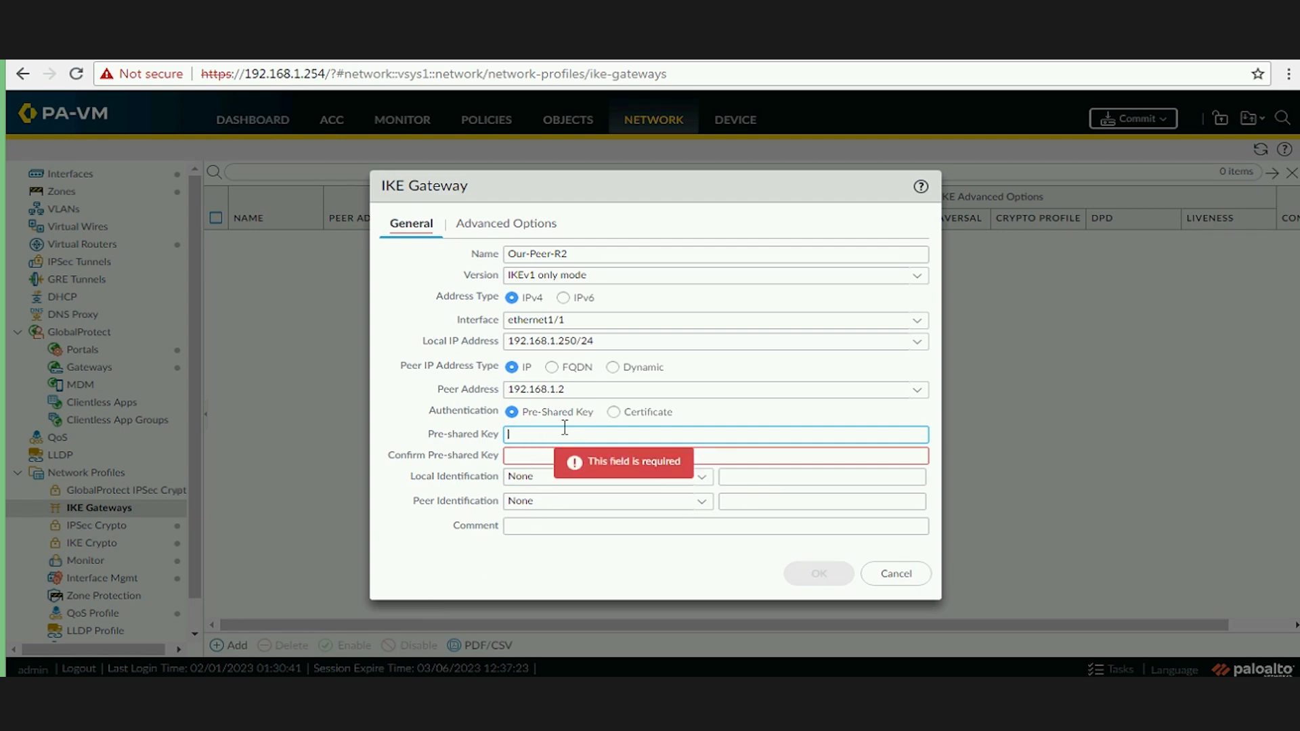
type("•••••")
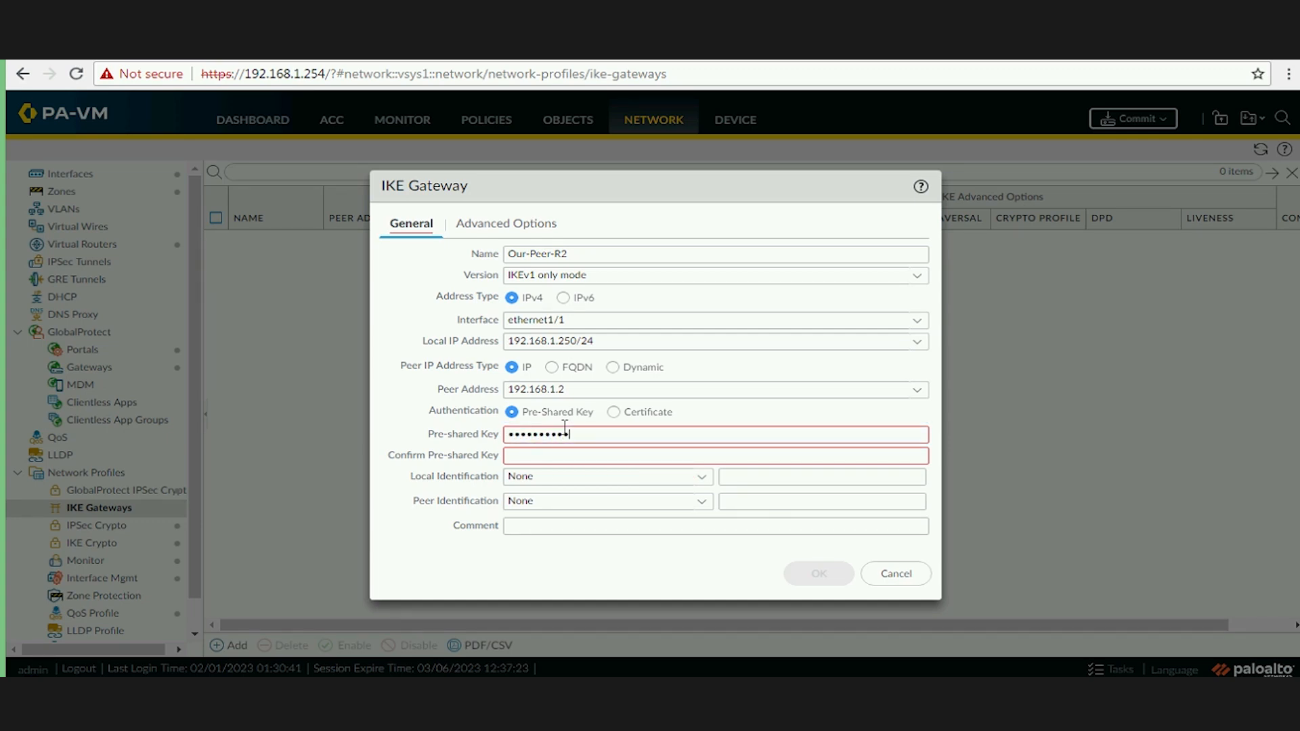
key("Tab")
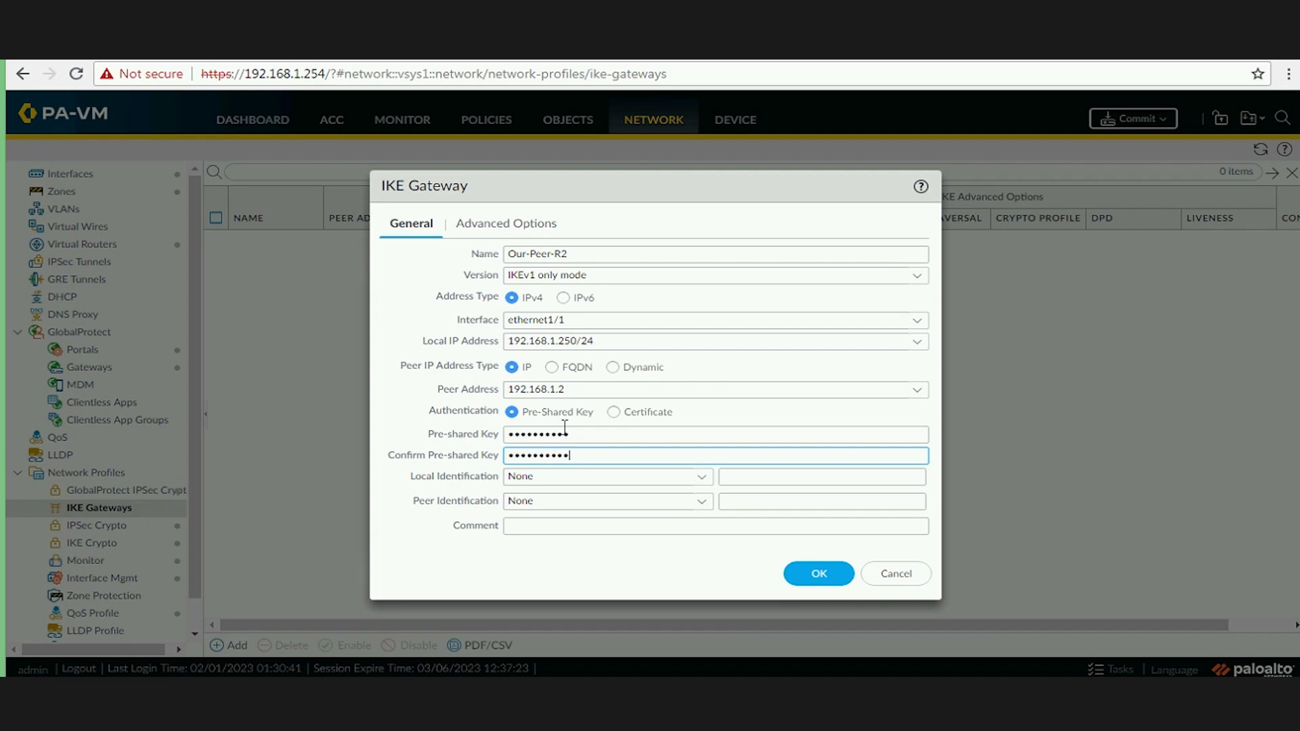
Choose Our-IKE-Phase1 as the IKE crypto profile under Advanced Options and save Our-Peer-R2.
left_click(533, 229)
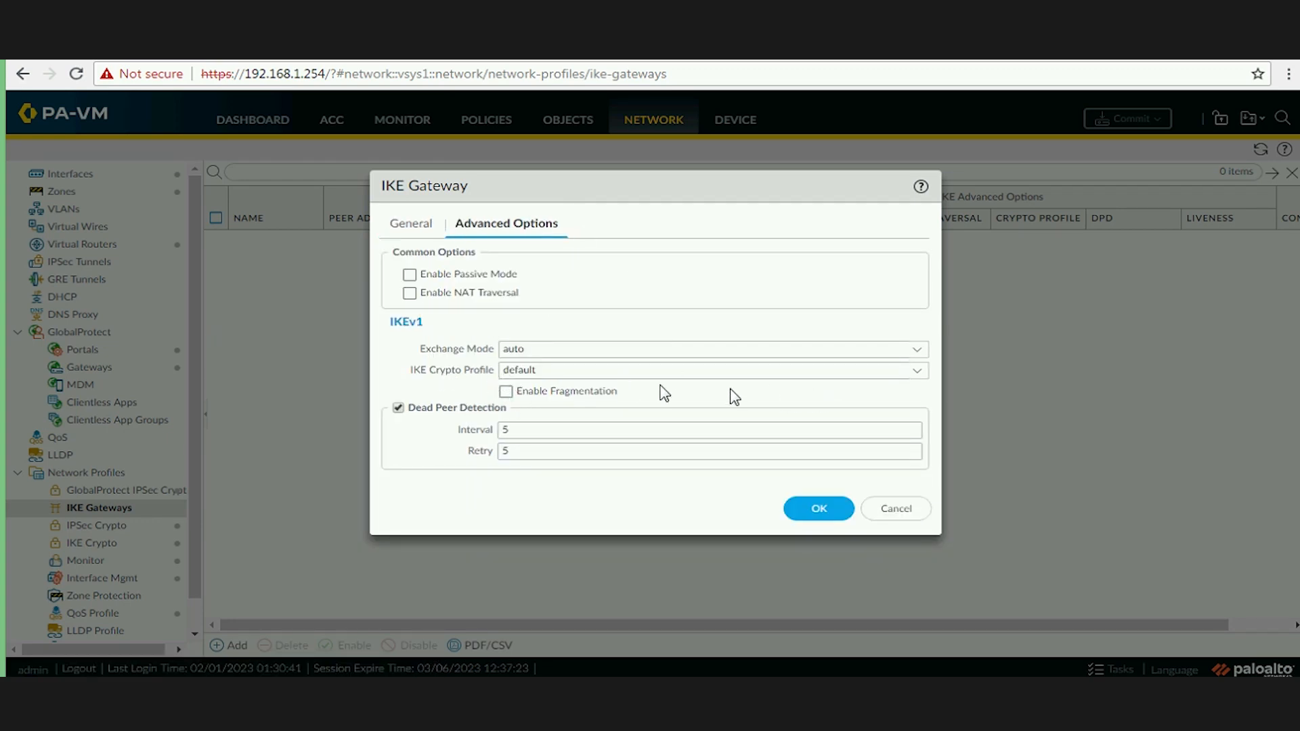
left_click(915, 370)
left_click(563, 392)
left_click(801, 511)
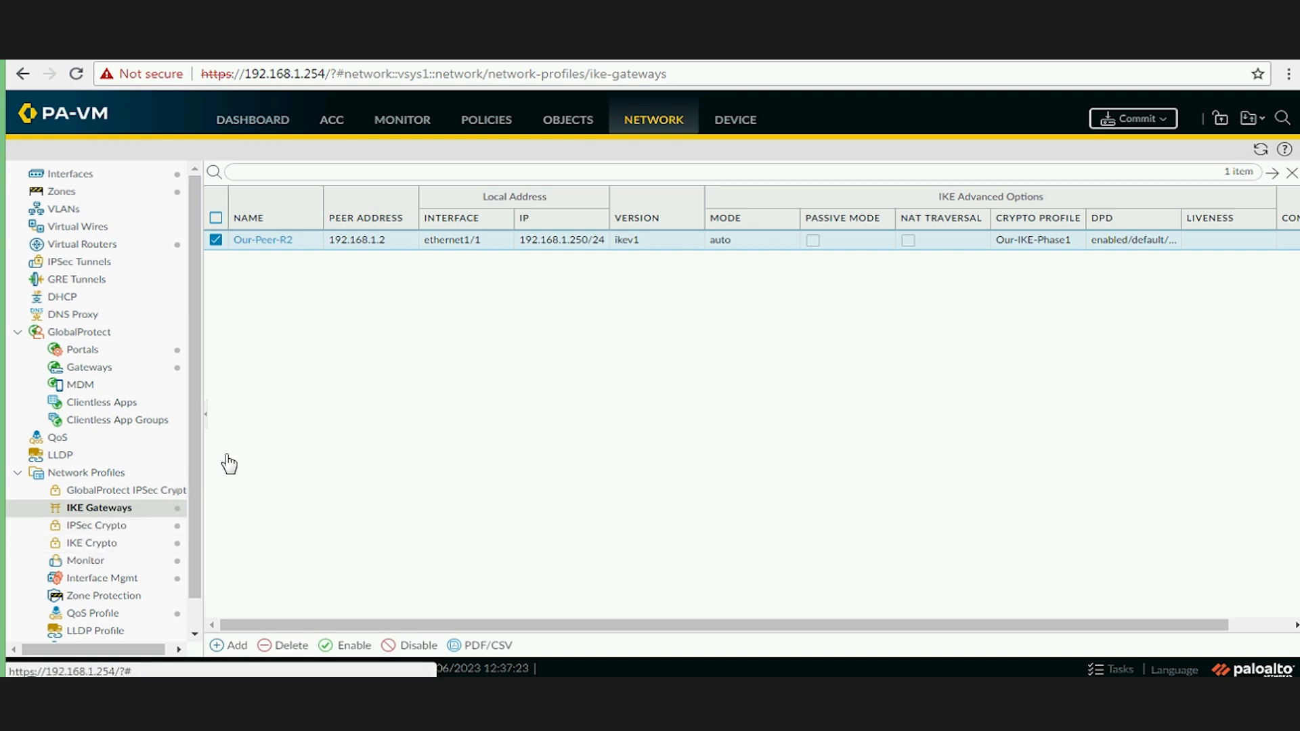
Add a new IPSec tunnel named Our-Tunnel-R2 bound to interface tunnel.4.
left_click(95, 266)
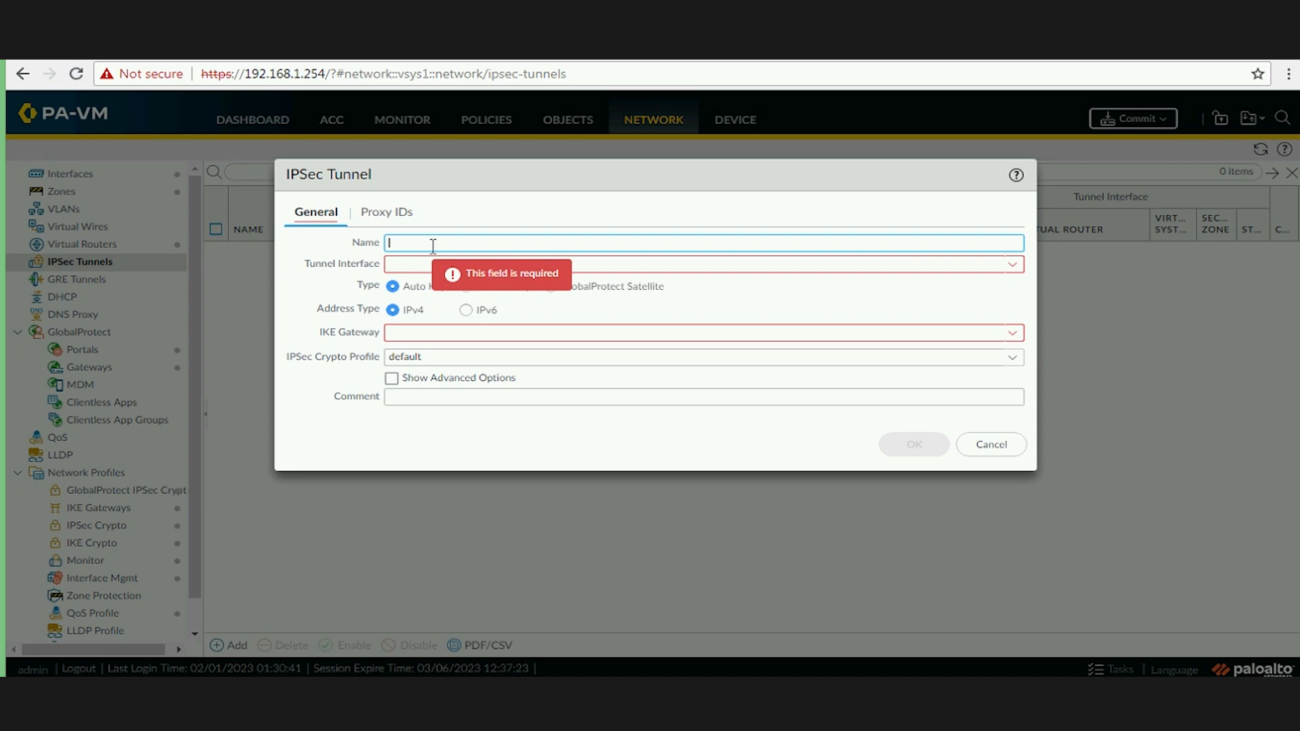
type("r-Tunnel")
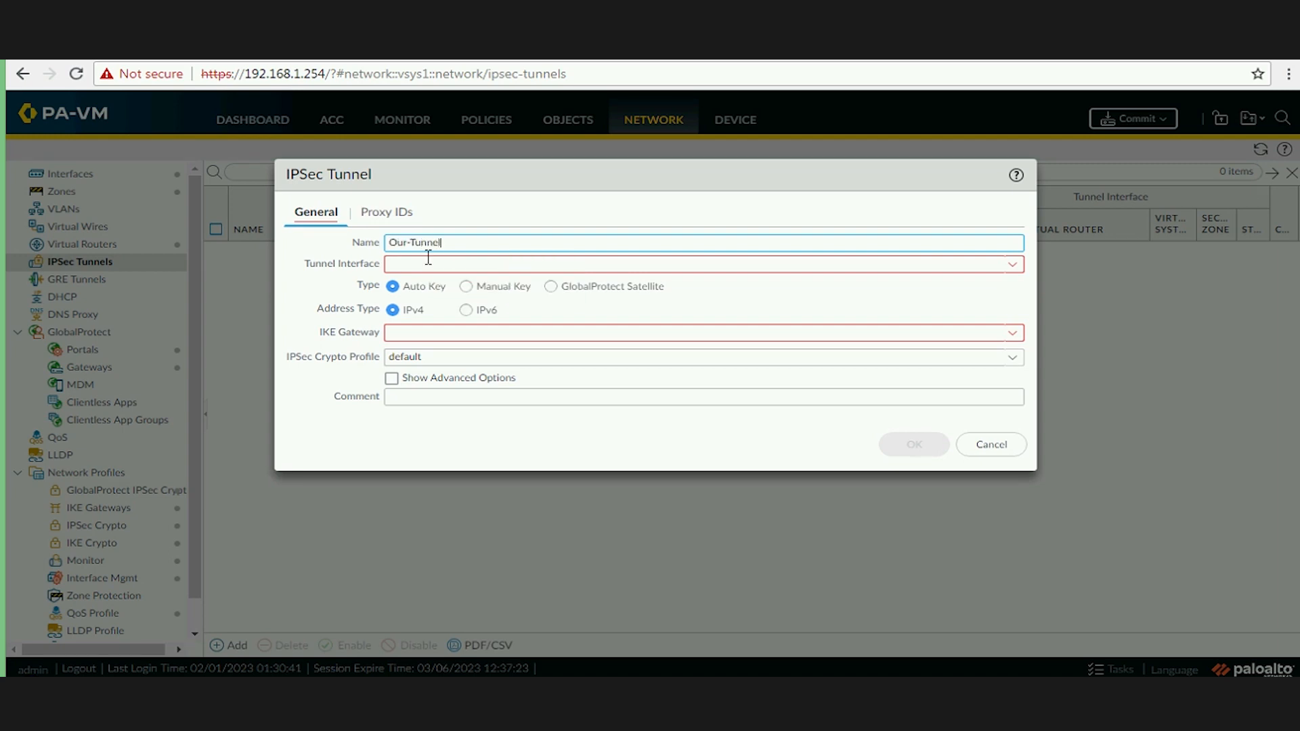
type(" to R2")
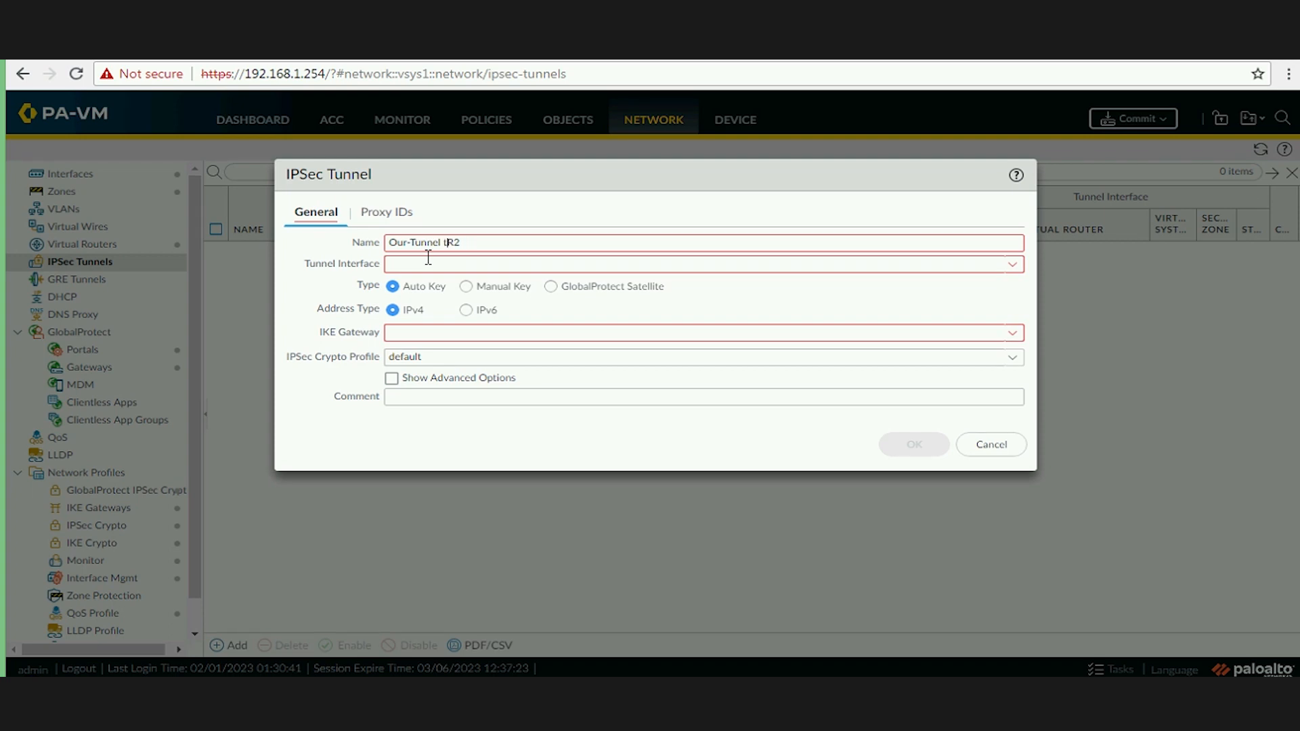
type("-")
left_click(1016, 264)
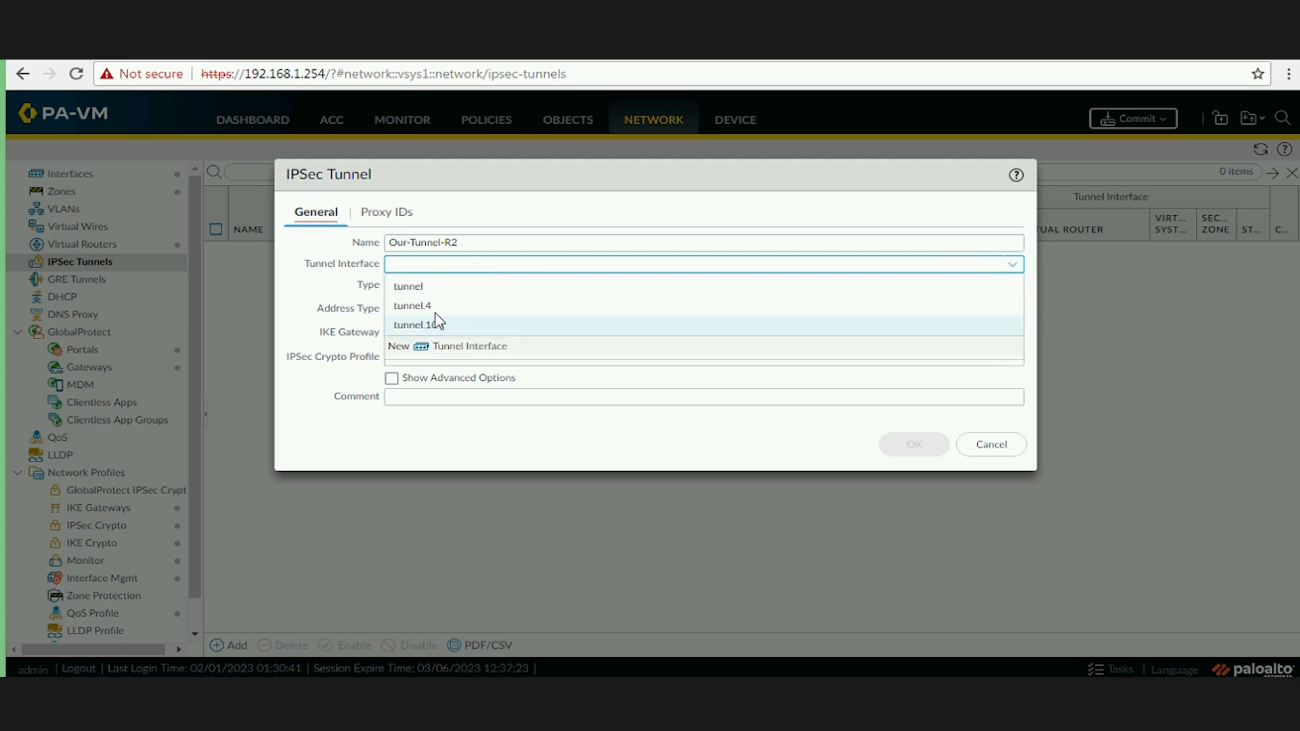
left_click(446, 308)
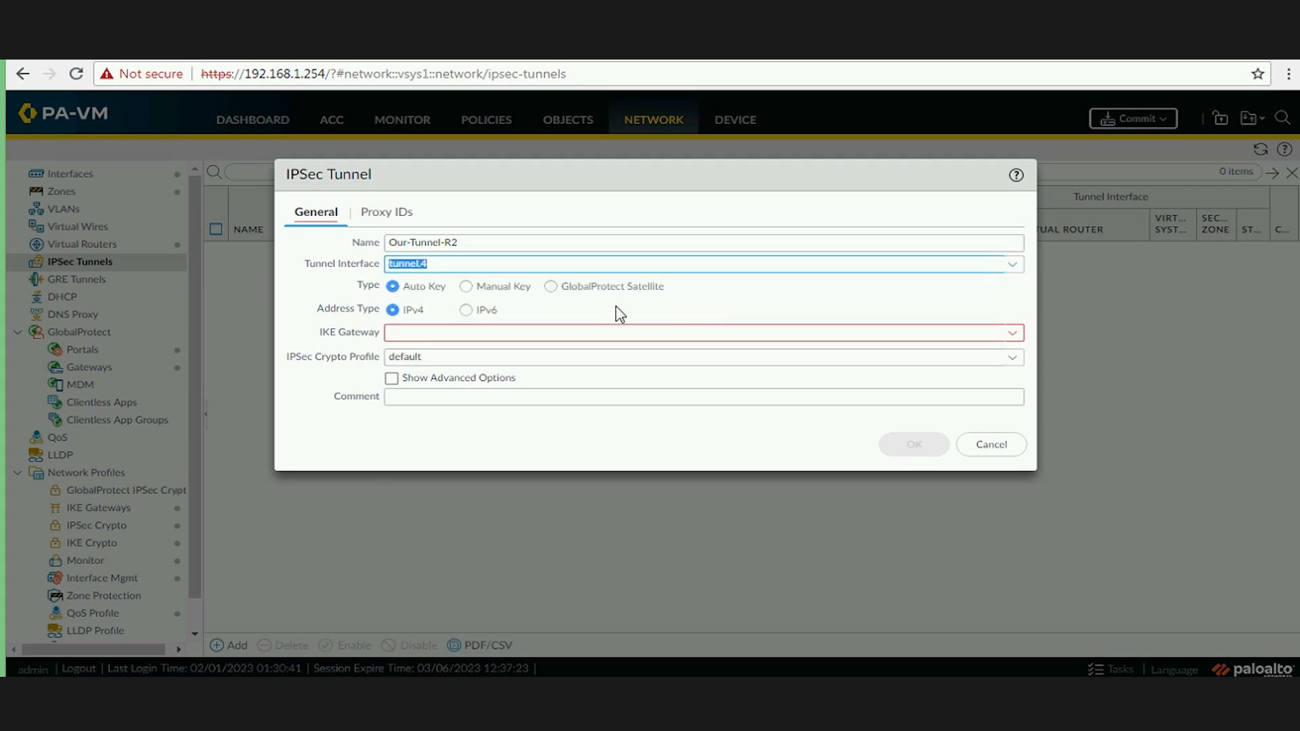
Set IKE gateway Our-Peer-R2 and IPSec crypto profile Our-IKE-Phase2, then save the tunnel.
left_click(457, 331)
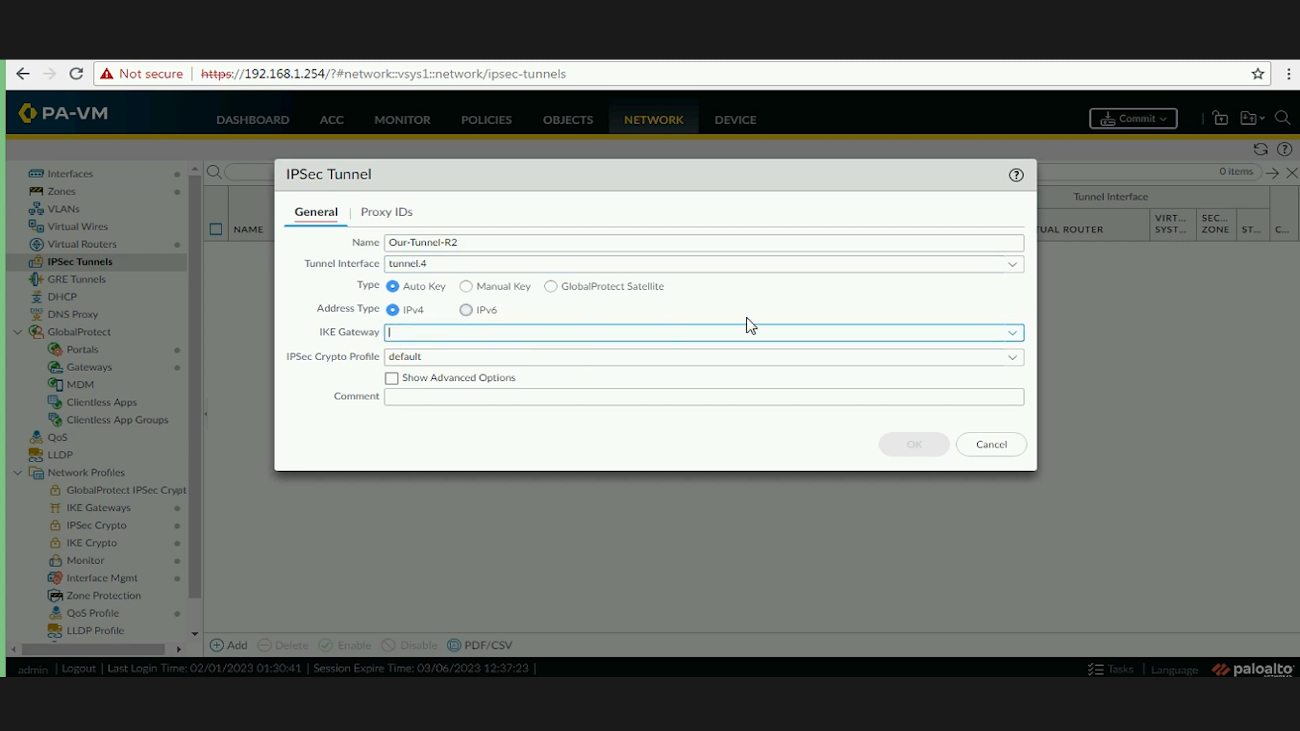
left_click(1012, 334)
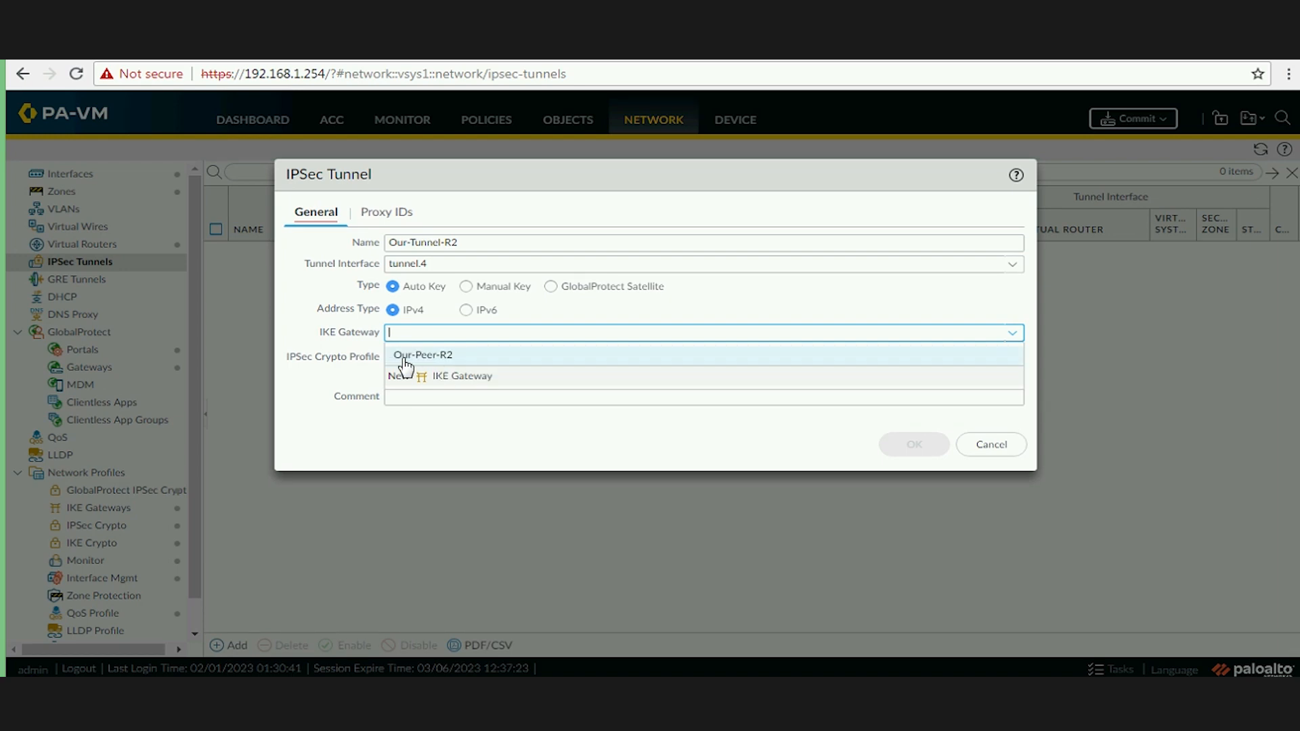
left_click(673, 360)
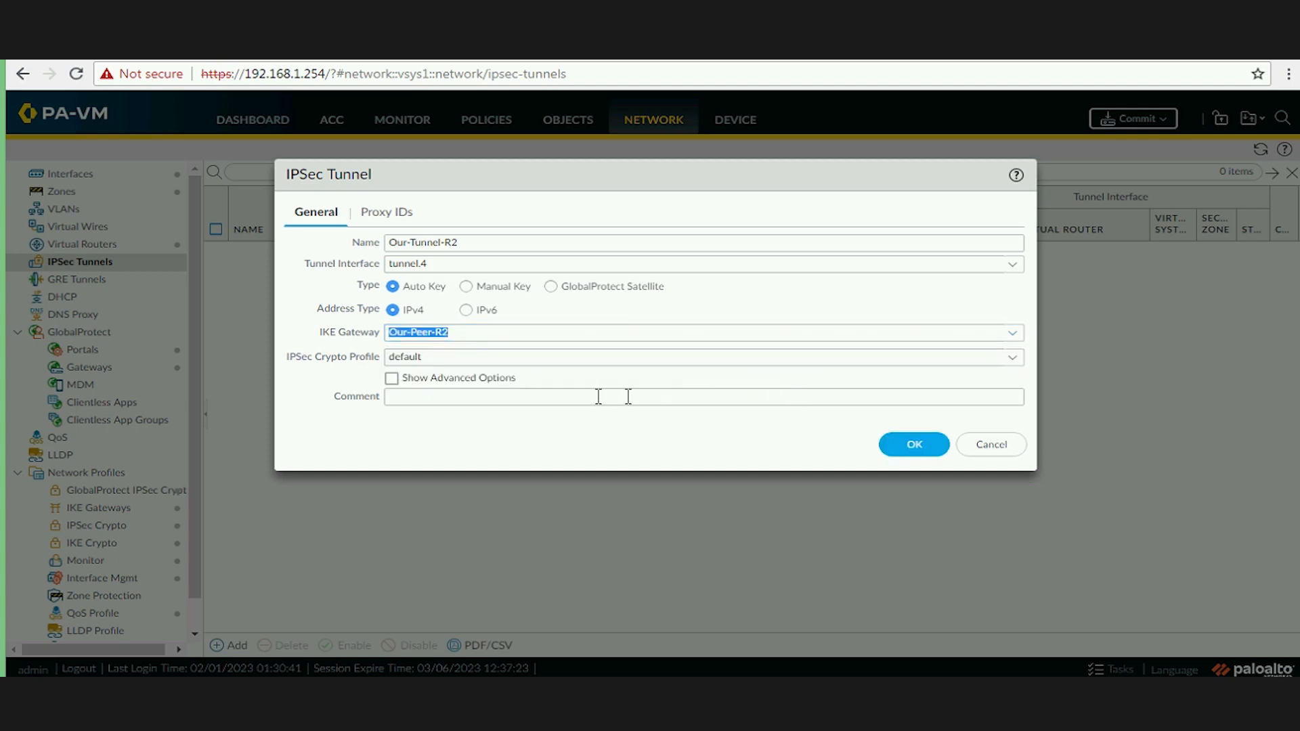
left_click(1013, 359)
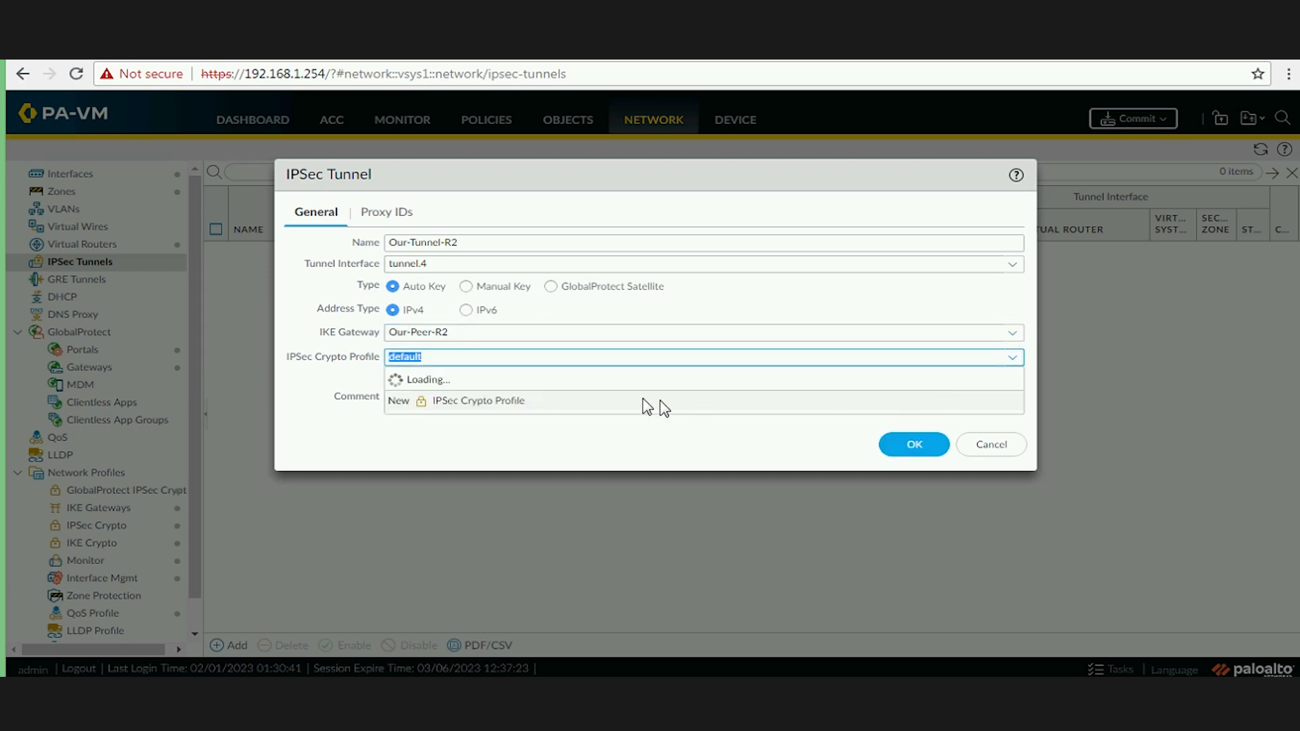
left_click(439, 377)
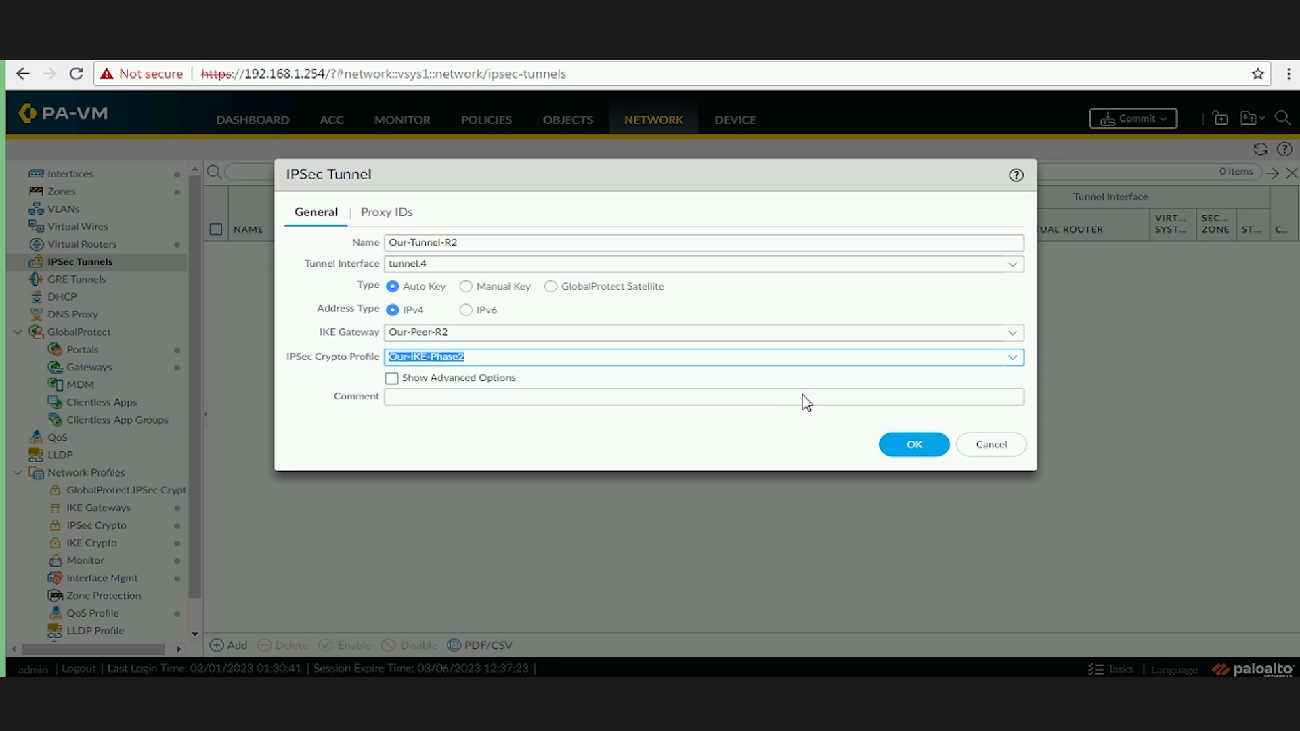
left_click(401, 213)
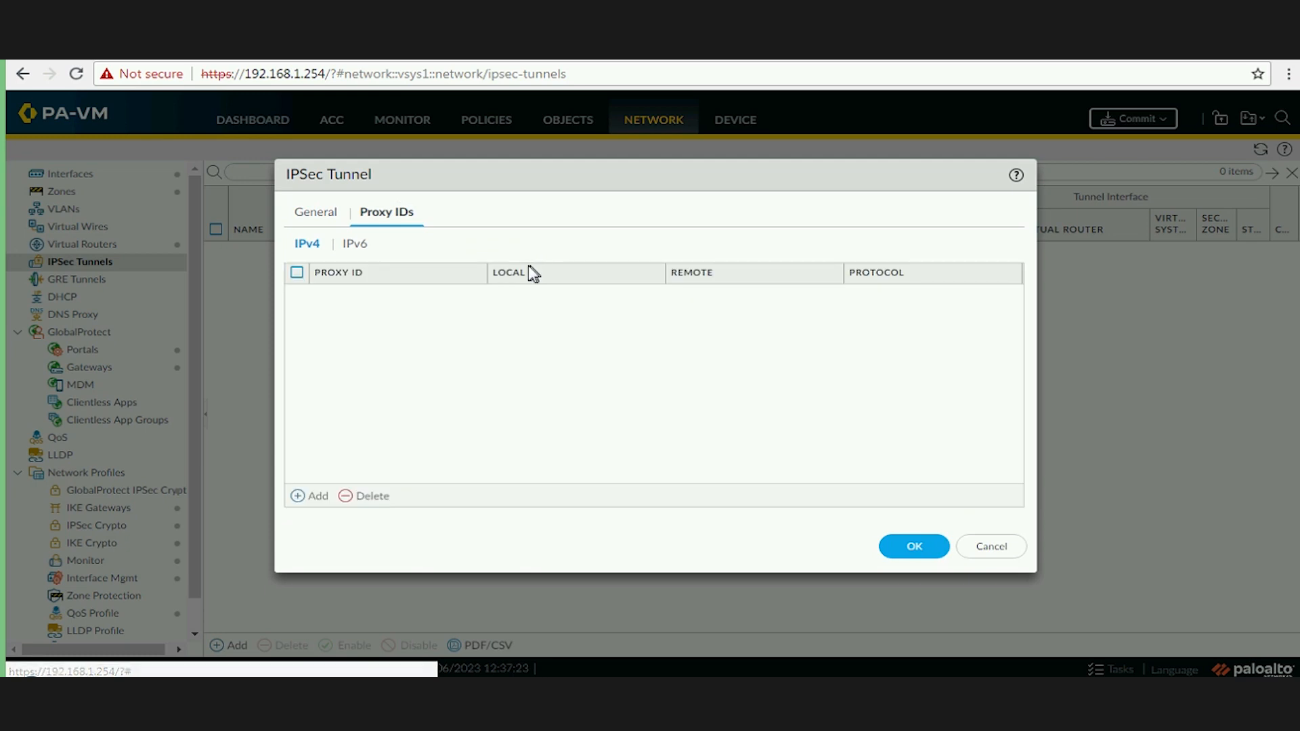
left_click(316, 216)
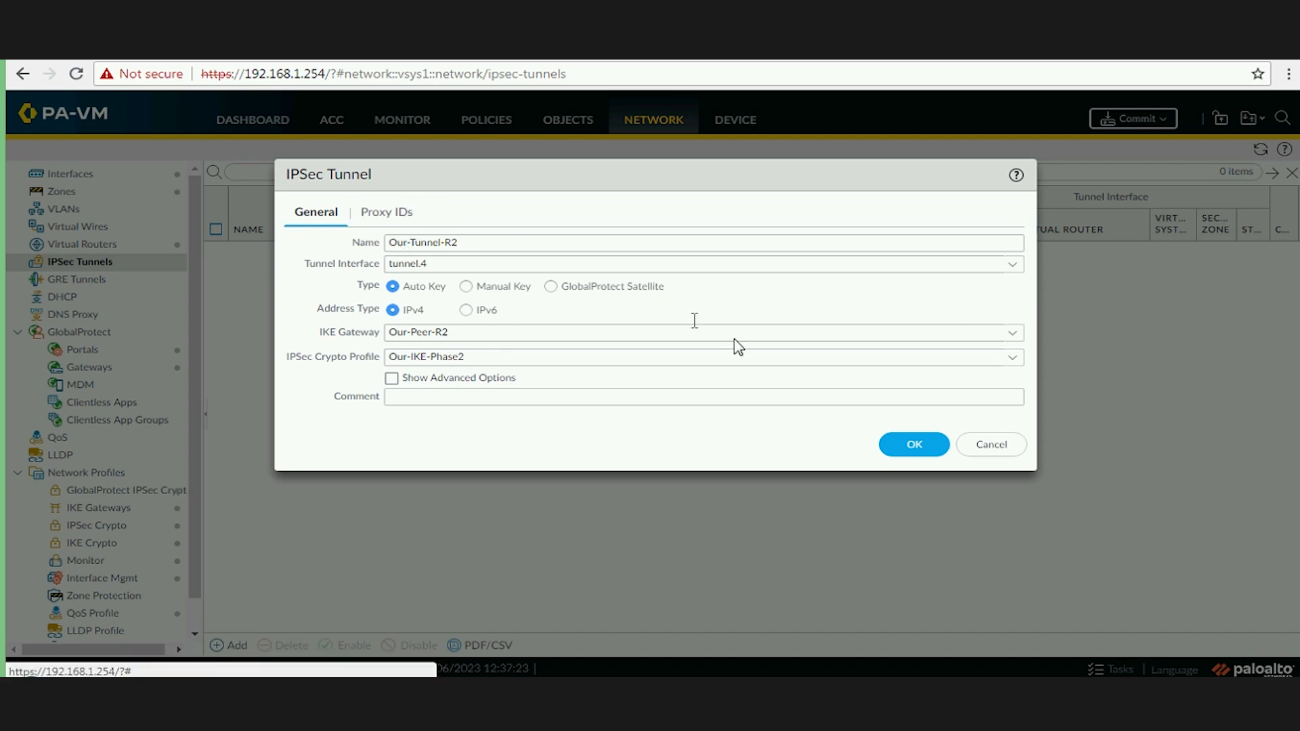
left_click(921, 452)
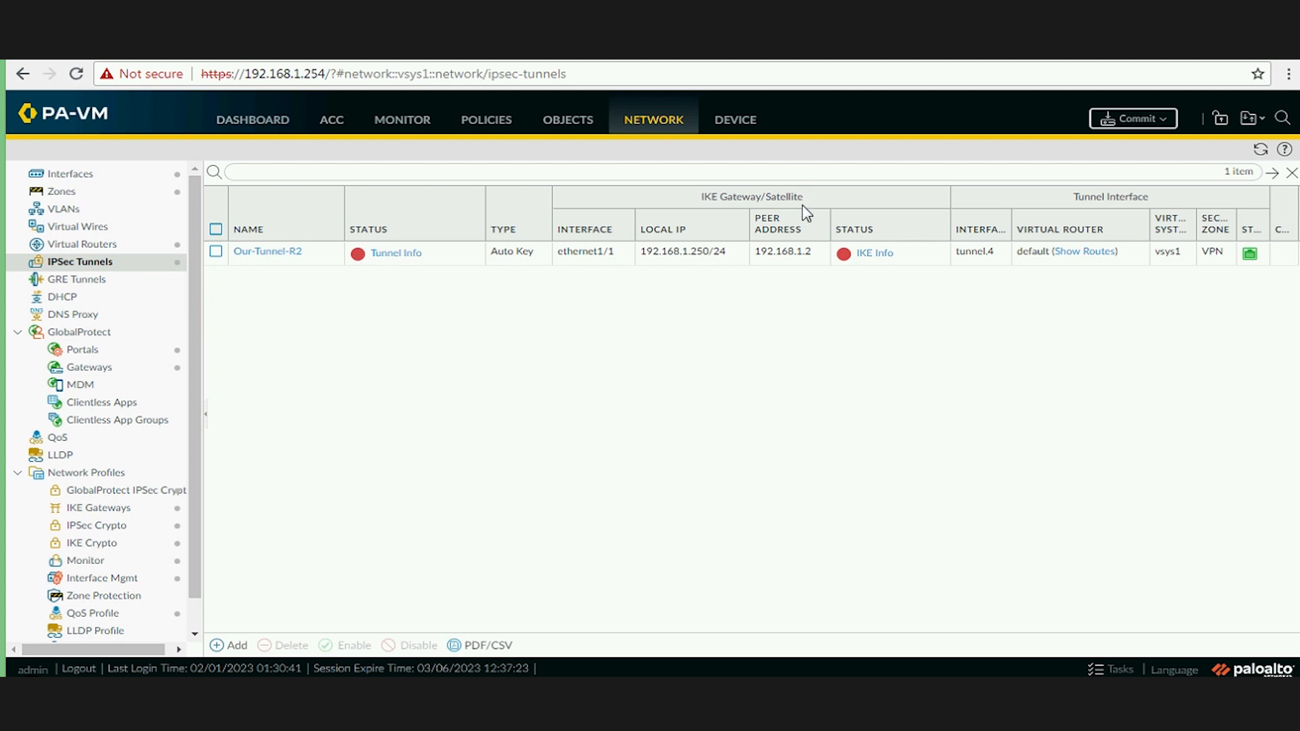
Fit the IPSec tunnel list's columns to their content with Adjust Columns.
left_click(334, 231)
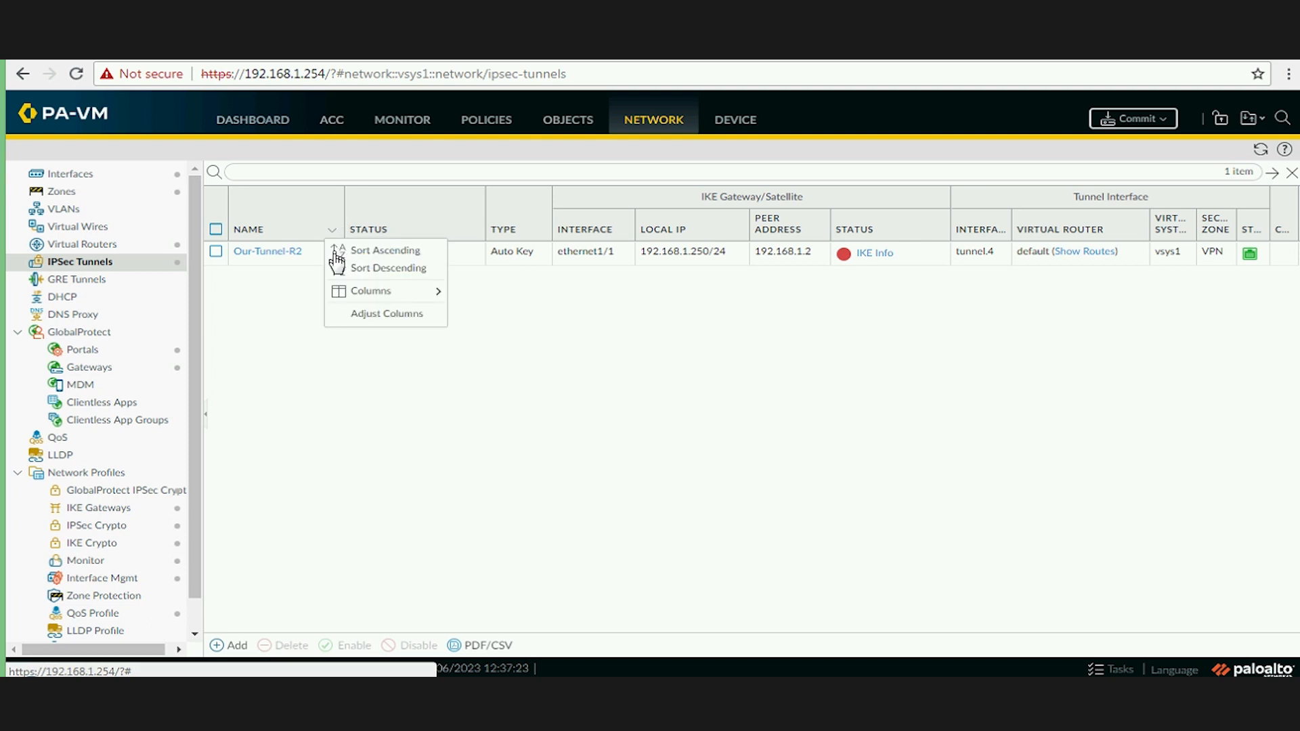
left_click(386, 317)
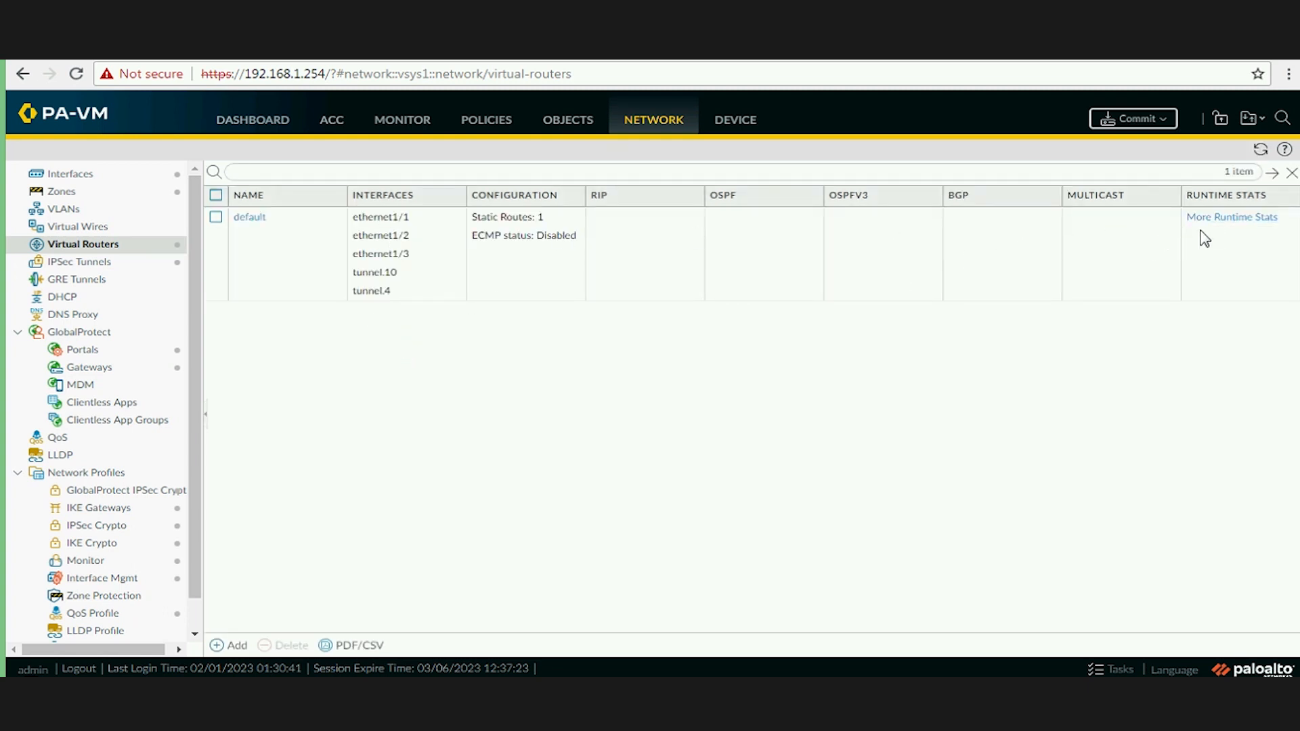
Show the default router's runtime stats and scroll the forwarding table to the 10.4.4.0/24 tunnel.4 routes.
left_click(1226, 218)
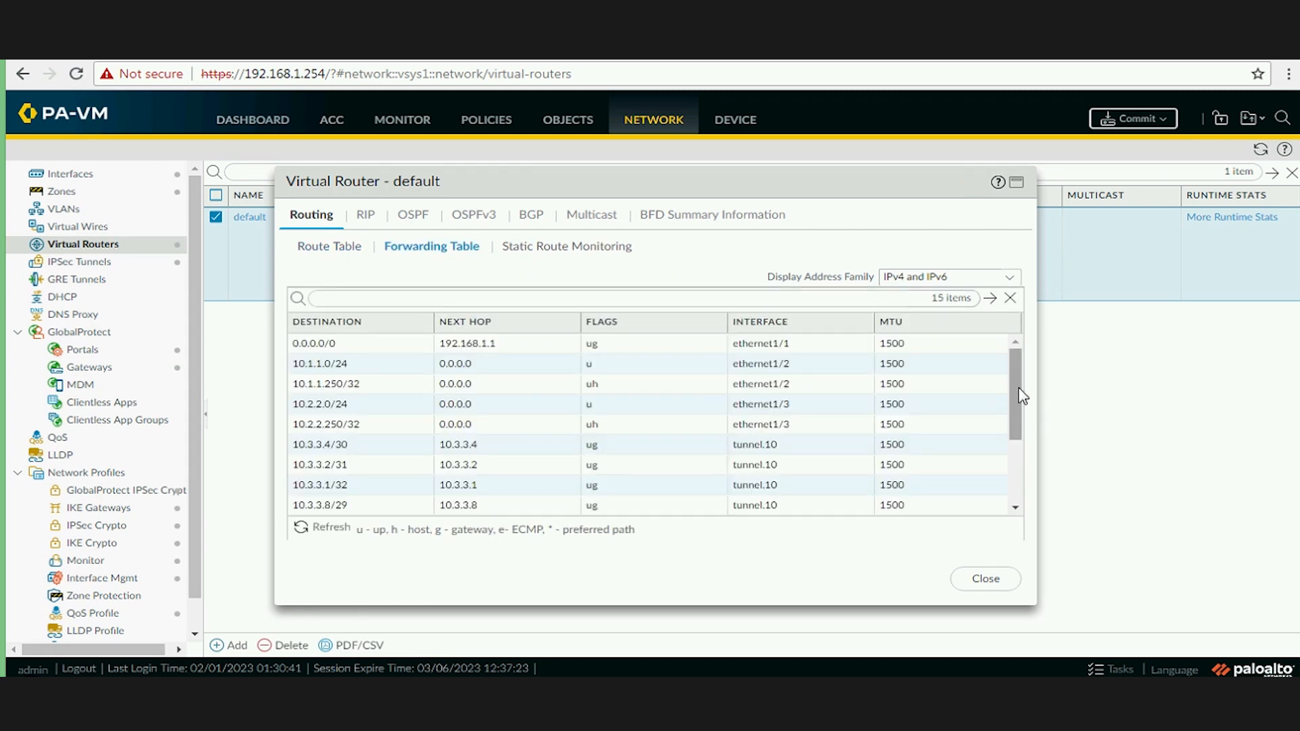
left_click_drag(1013, 410, 1013, 473)
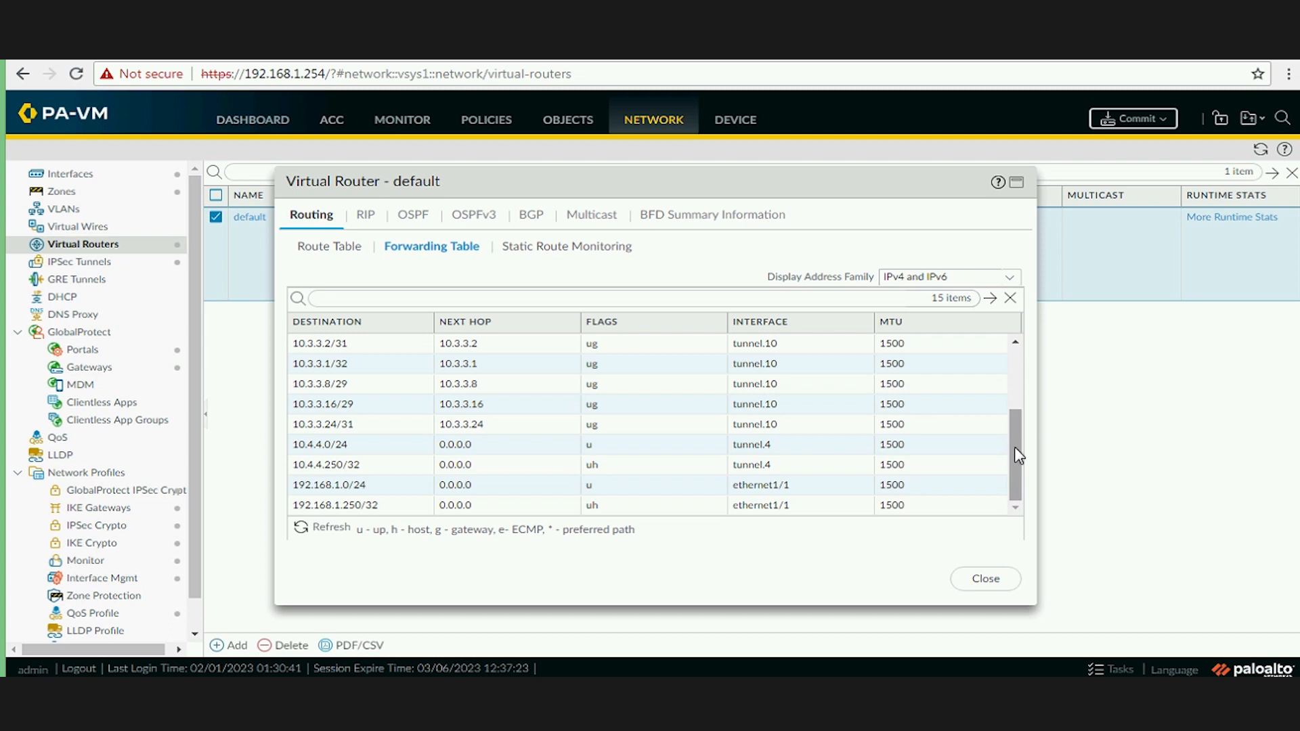
mouse_move(1014, 447)
left_mouse_down()
mouse_move(1033, 371)
mouse_move(1002, 468)
mouse_move(1030, 379)
mouse_move(1014, 467)
left_mouse_up()
Close the runtime stats and show the default router's static routes, with DefaultRoute 0.0.0.0/0.
left_click(972, 581)
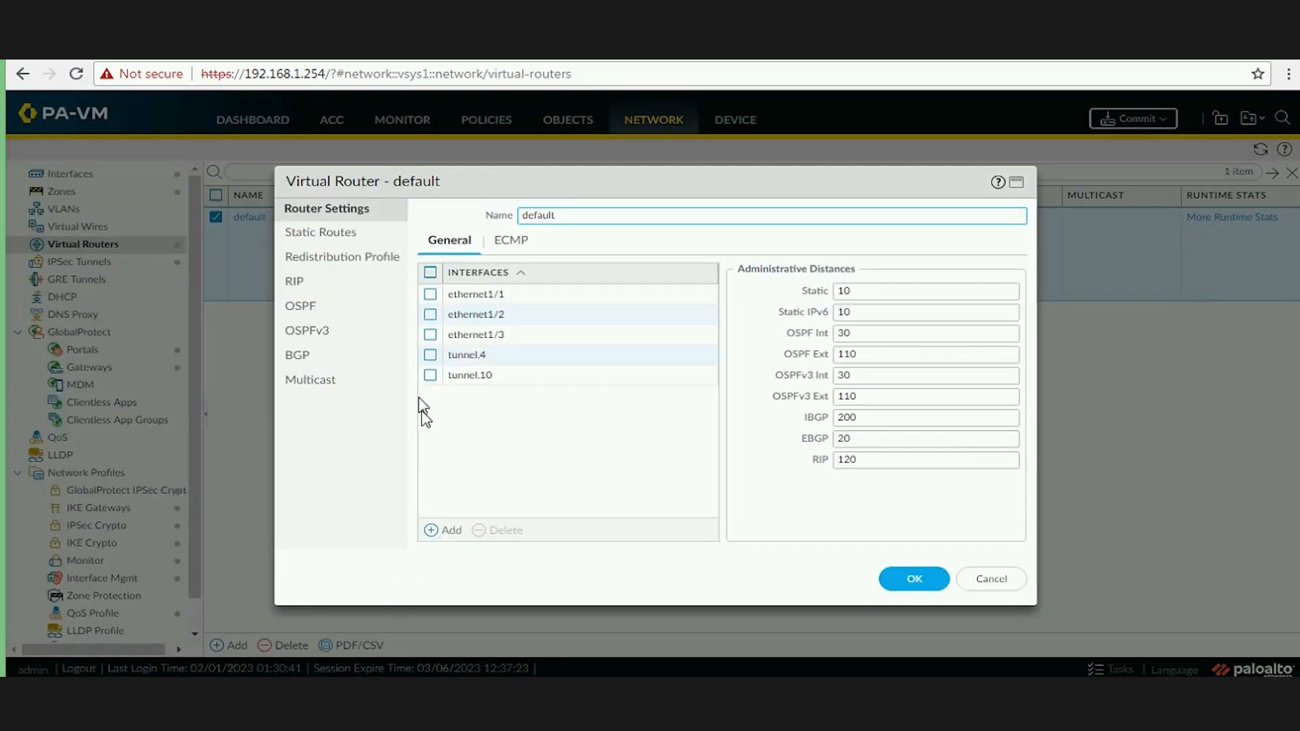
left_click(346, 234)
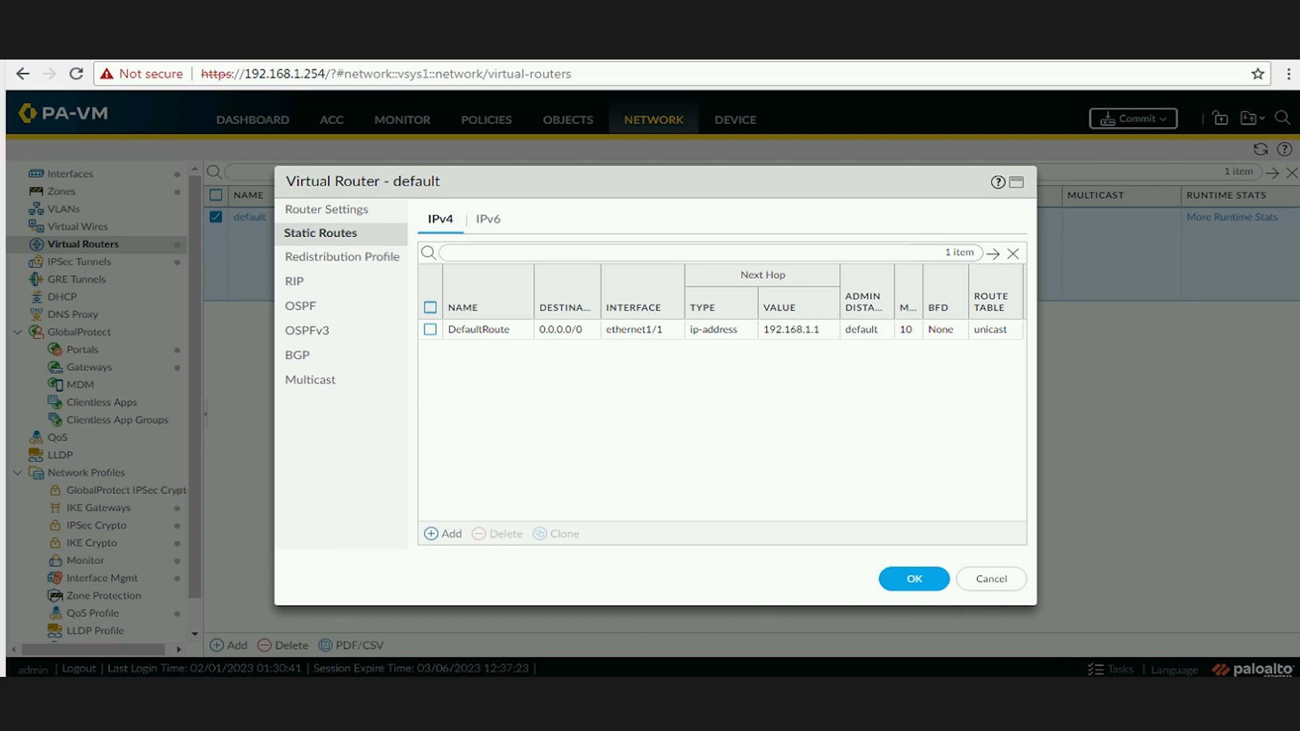
Sketch in blue ink a network cloud, a PA firewall box and a router linked together.
key("ctrl+alt+g")
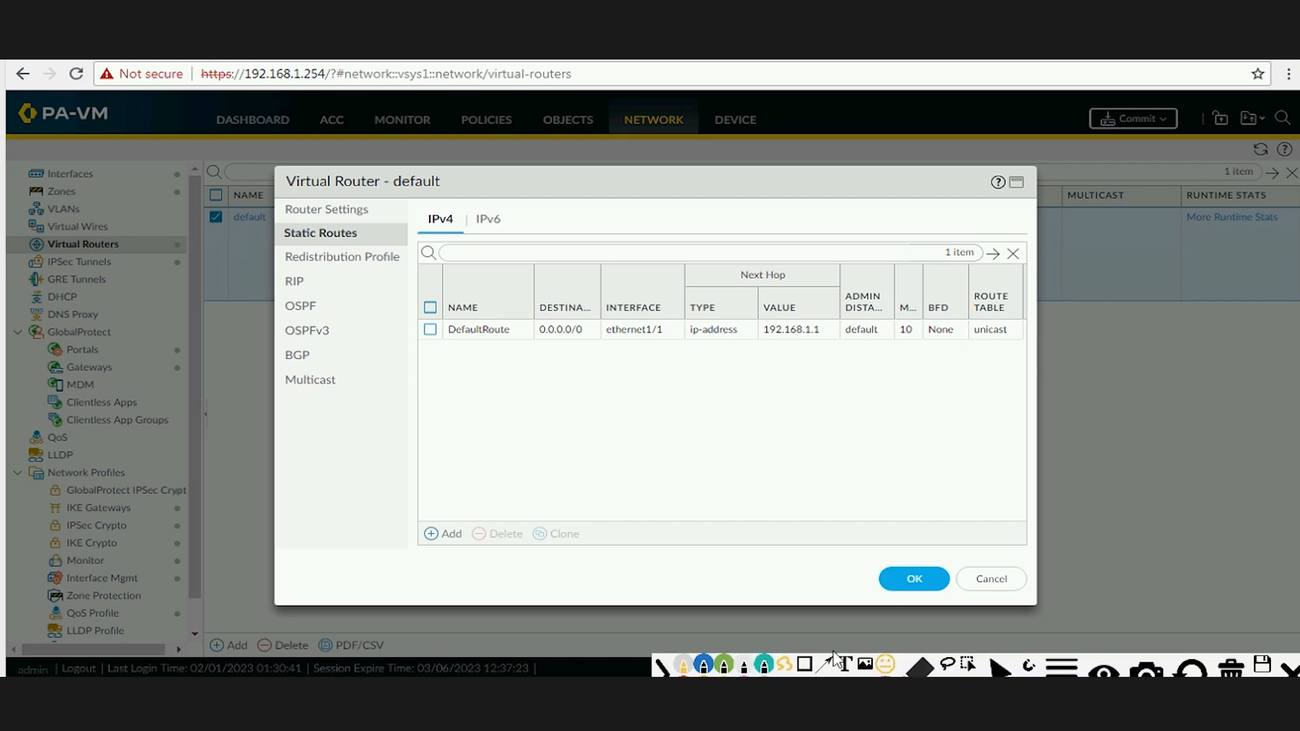
left_click(702, 667)
left_click_drag(404, 399, 378, 430)
mouse_move(443, 386)
left_mouse_down()
mouse_move(487, 400)
mouse_move(465, 406)
mouse_move(593, 381)
left_mouse_up()
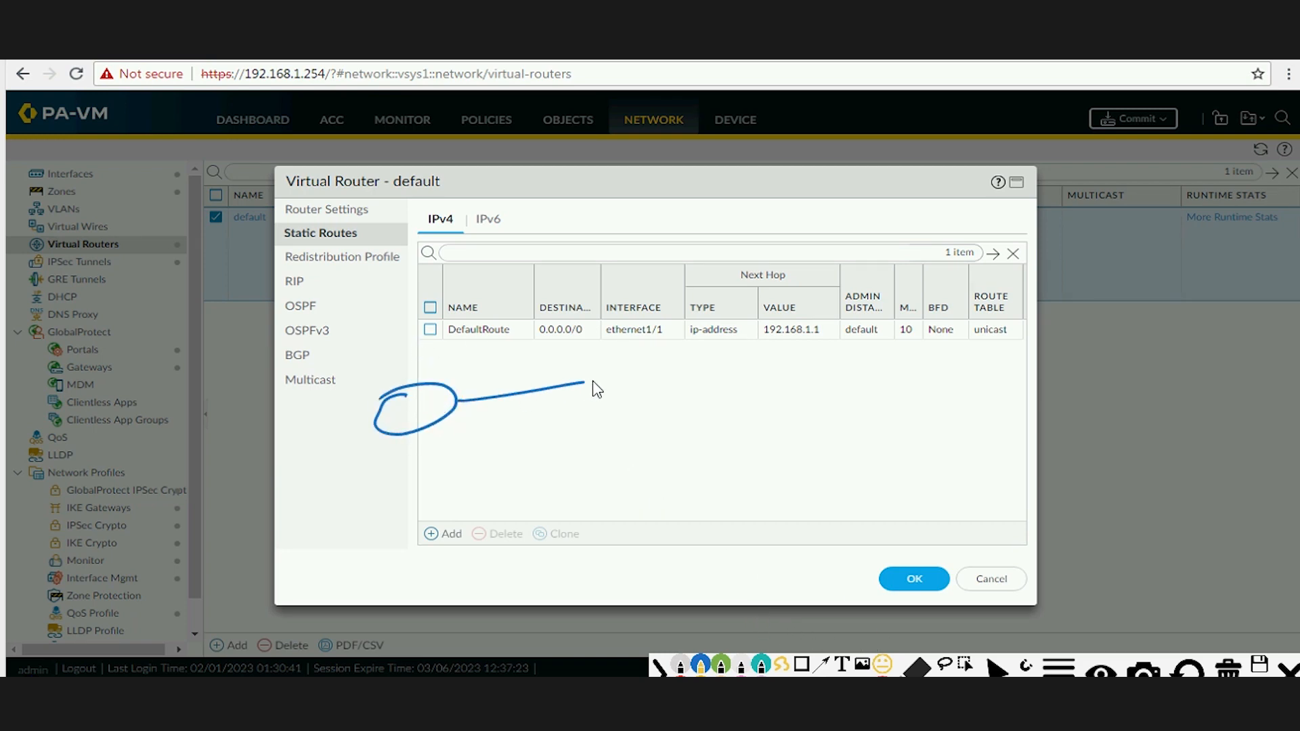
mouse_move(662, 415)
left_mouse_down()
mouse_move(613, 413)
mouse_move(612, 383)
mouse_move(615, 400)
mouse_move(653, 406)
left_mouse_up()
mouse_move(631, 397)
left_mouse_down()
mouse_move(846, 337)
mouse_move(883, 416)
mouse_move(893, 407)
left_mouse_up()
left_click_drag(886, 345, 861, 411)
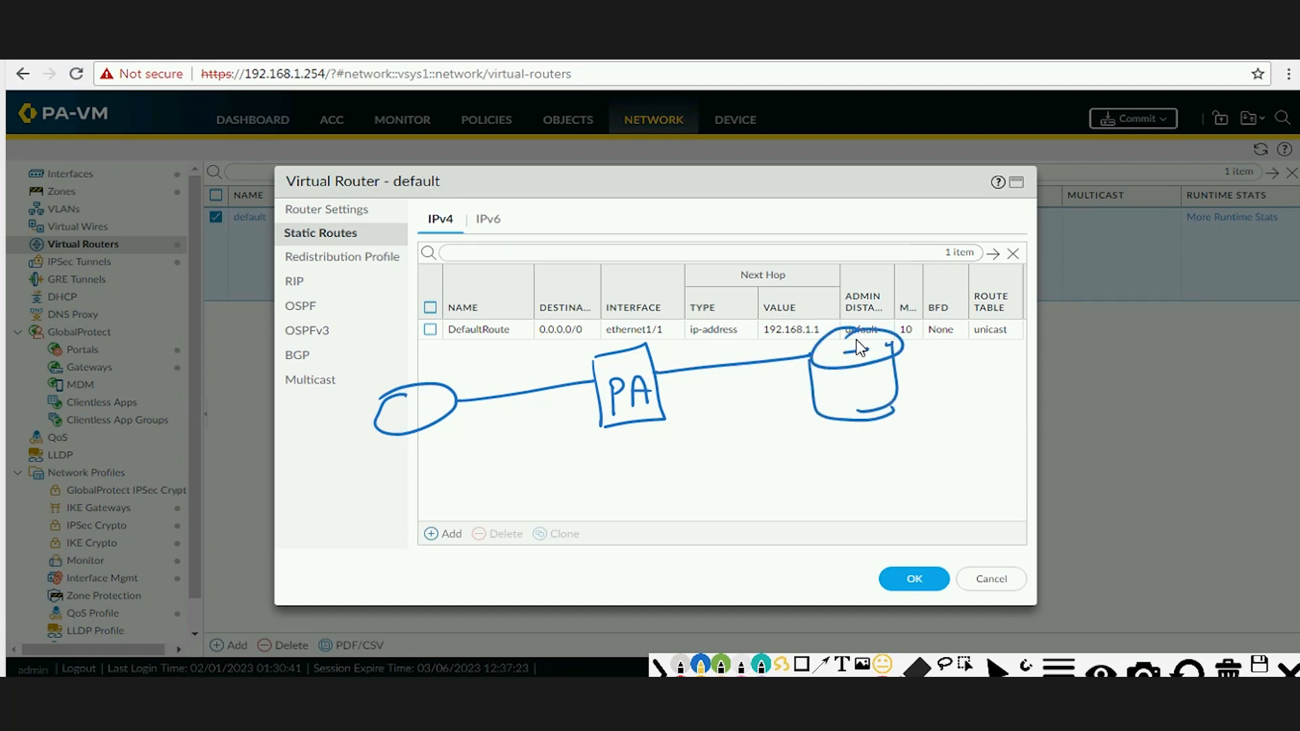
left_click_drag(856, 339, 856, 359)
left_click_drag(619, 349, 652, 309)
mouse_move(839, 327)
left_mouse_down()
mouse_move(869, 371)
mouse_move(855, 354)
left_mouse_up()
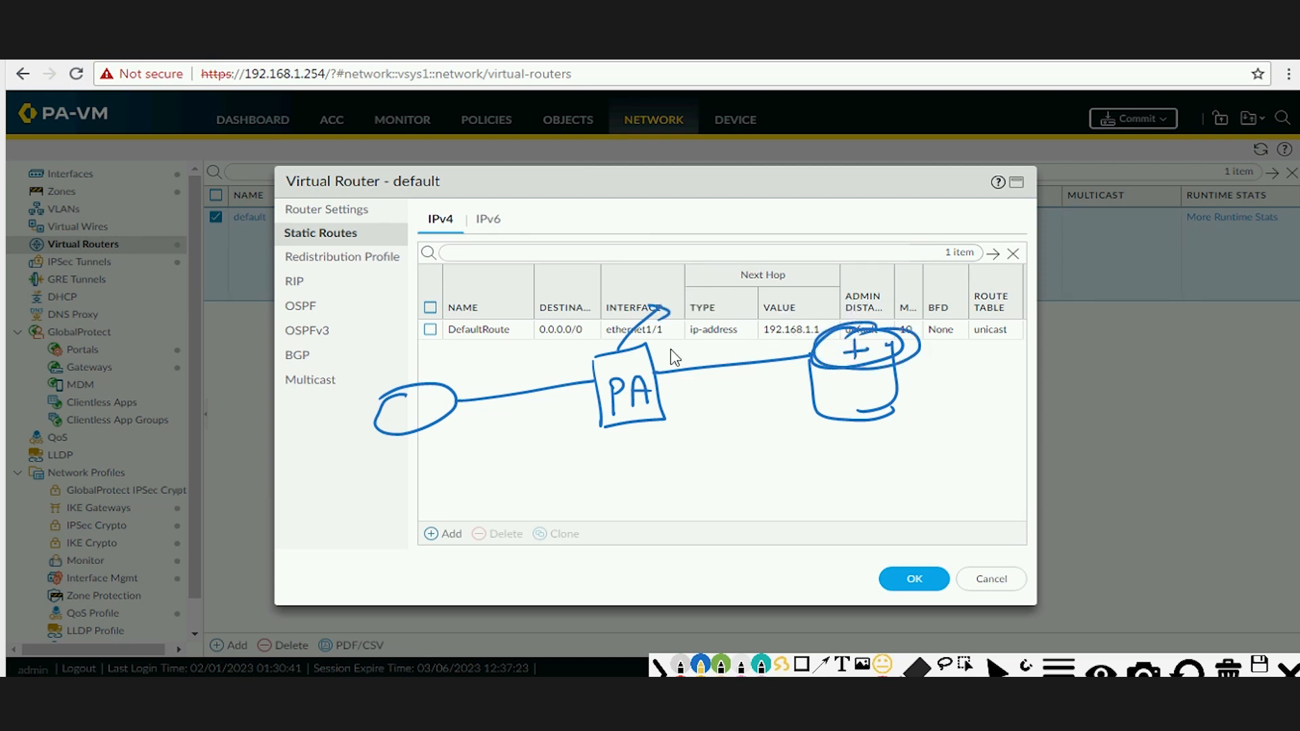
Handwrite the tunnel network 10.4.4.0/24 and the remote network 10.5.5.0 on the sketch.
left_click_drag(680, 244, 680, 275)
mouse_move(706, 261)
left_mouse_down()
mouse_move(819, 258)
mouse_move(869, 238)
mouse_move(892, 264)
left_mouse_up()
left_click_drag(900, 248, 911, 266)
left_click_drag(724, 304, 726, 304)
left_click(748, 309)
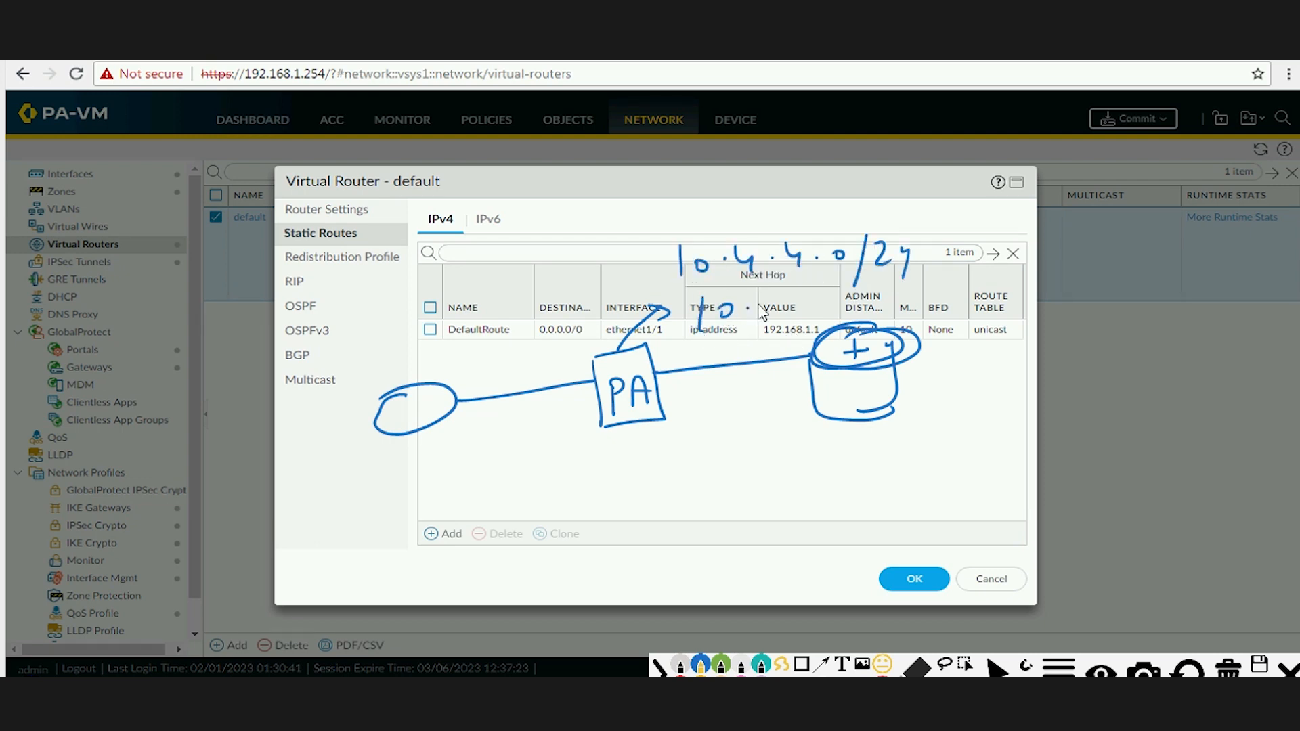
left_click(832, 295)
left_click_drag(846, 292, 851, 291)
Label and underline the destination, circle the left network, then erase all ink.
left_click_drag(430, 342, 429, 362)
left_click_drag(430, 352, 444, 349)
left_click_drag(445, 339, 452, 358)
left_click_drag(454, 349, 467, 346)
mouse_move(467, 334)
left_mouse_down()
mouse_move(467, 355)
mouse_move(545, 328)
mouse_move(606, 327)
left_mouse_up()
left_click(503, 335)
left_click(501, 348)
left_click_drag(609, 309, 641, 316)
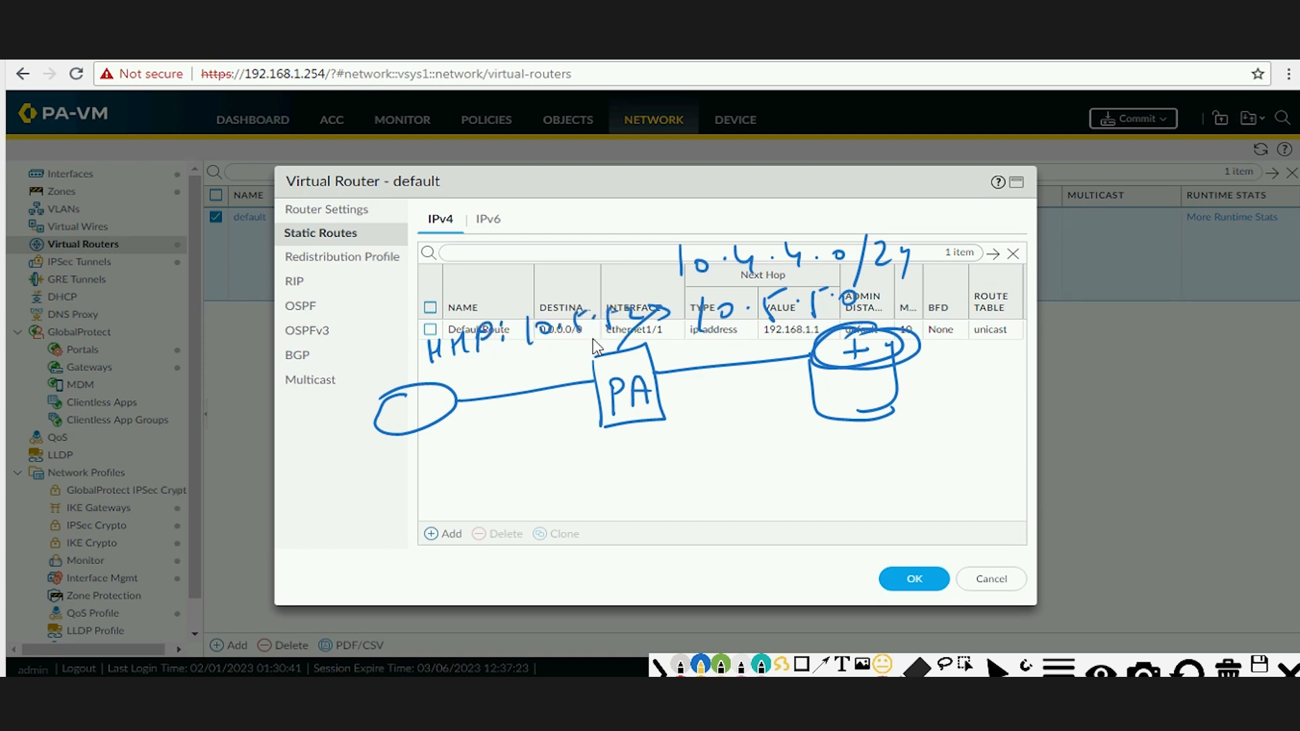
left_click_drag(497, 365, 564, 349)
mouse_move(421, 382)
left_mouse_down()
mouse_move(372, 396)
mouse_move(458, 424)
mouse_move(475, 399)
left_mouse_up()
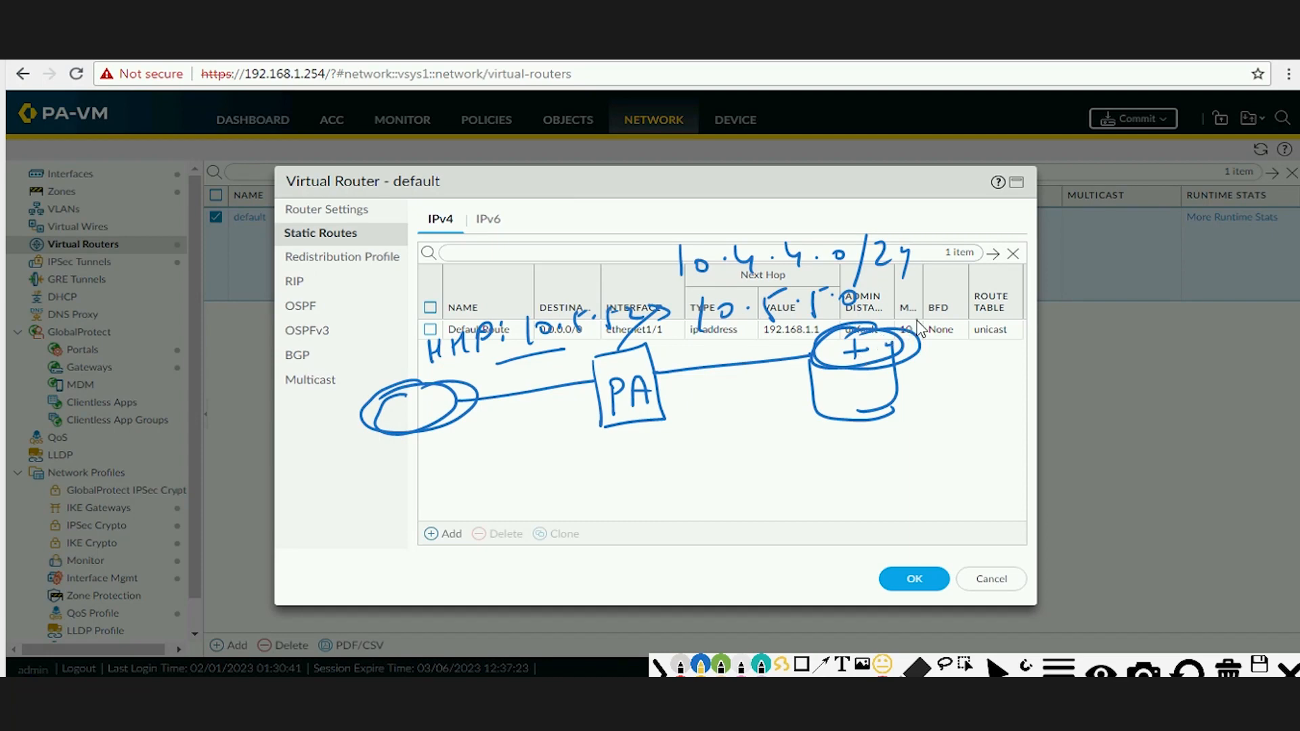
mouse_move(921, 326)
left_mouse_down()
mouse_move(803, 366)
mouse_move(907, 440)
mouse_move(900, 352)
left_mouse_up()
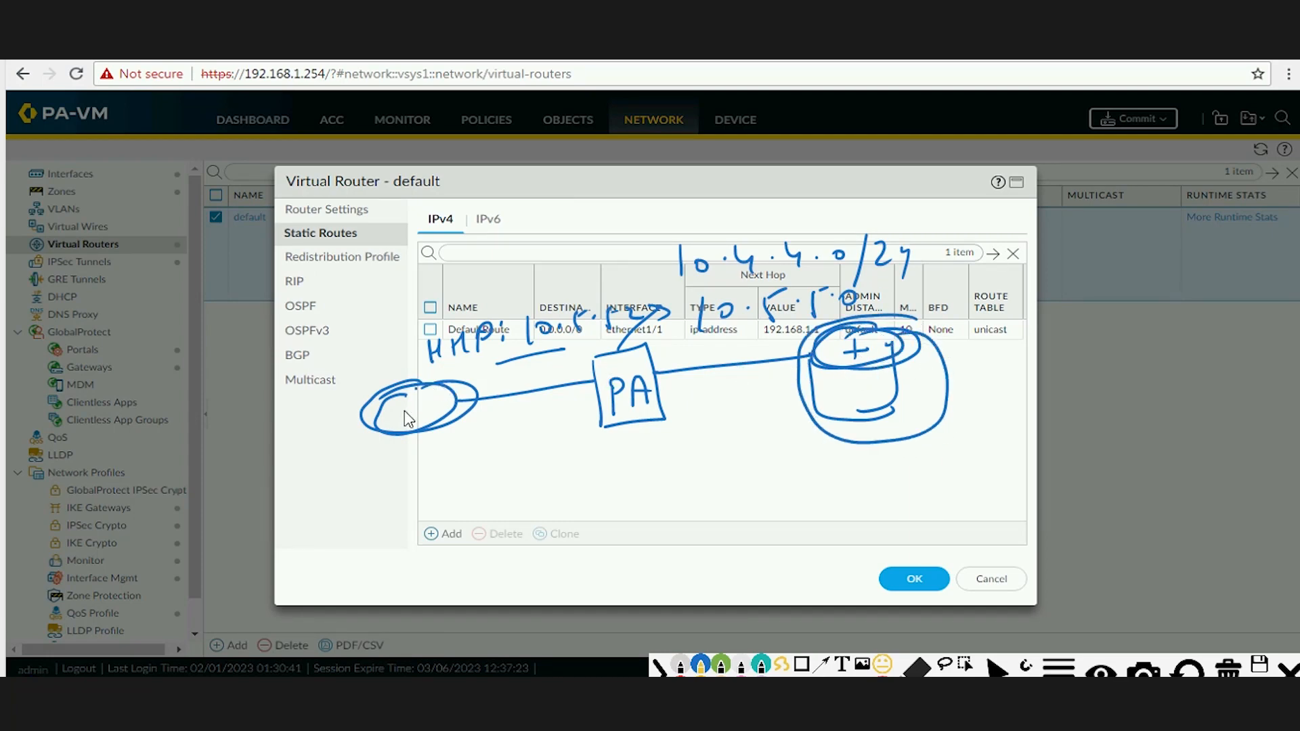
left_click_drag(405, 410, 438, 401)
left_click(1228, 669)
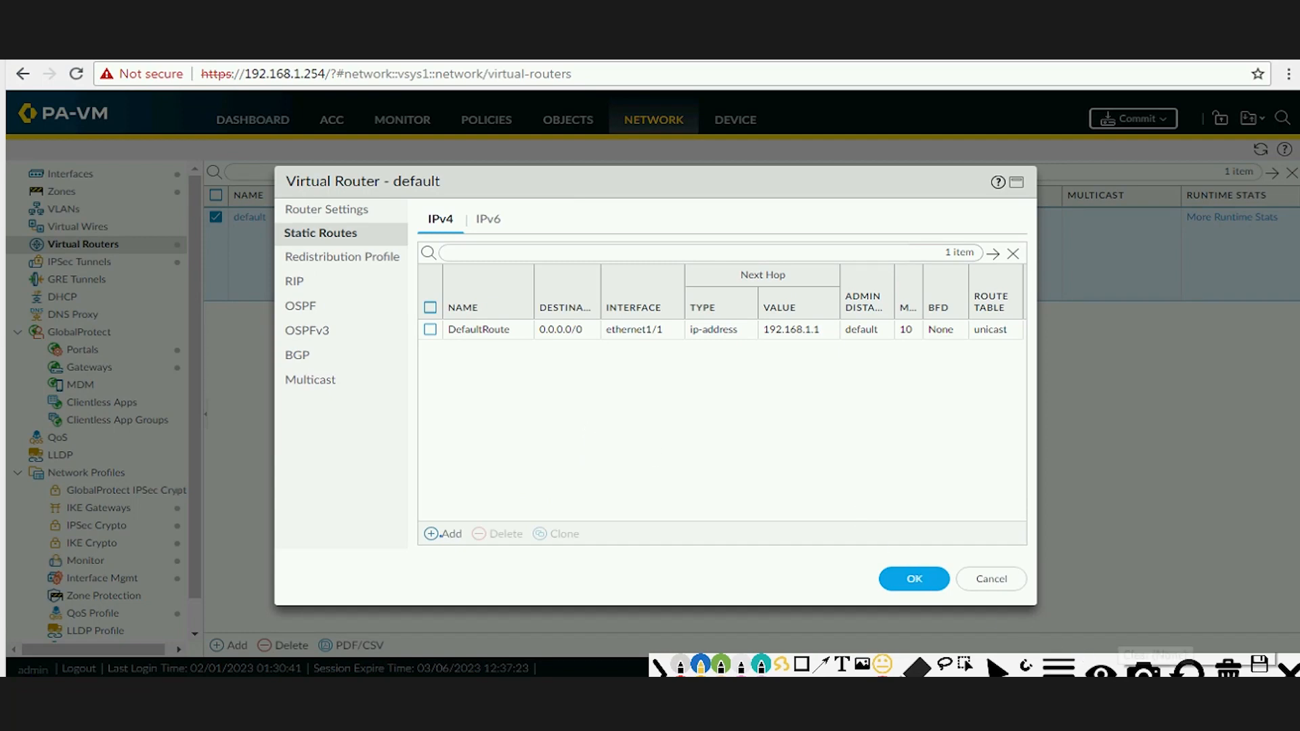
Add a new static route named Our-network-R2.
left_click(1288, 669)
left_click(449, 536)
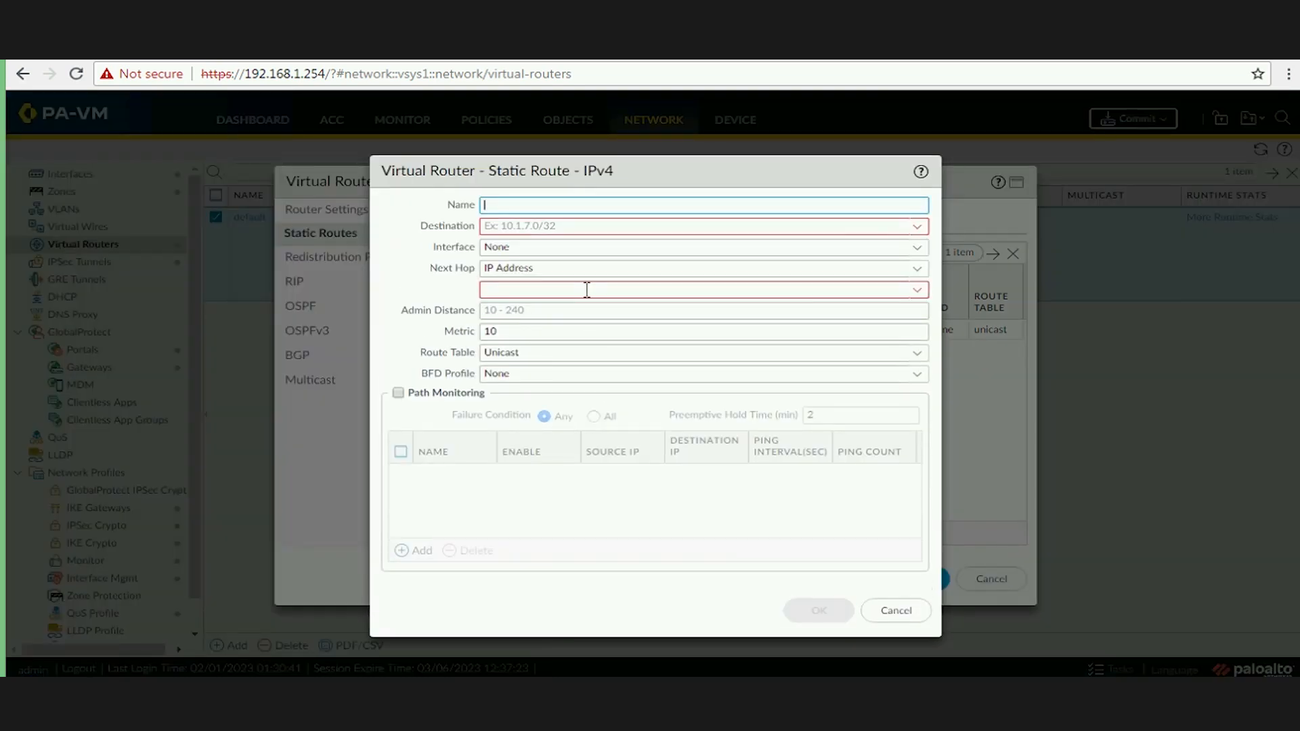
type("Our-")
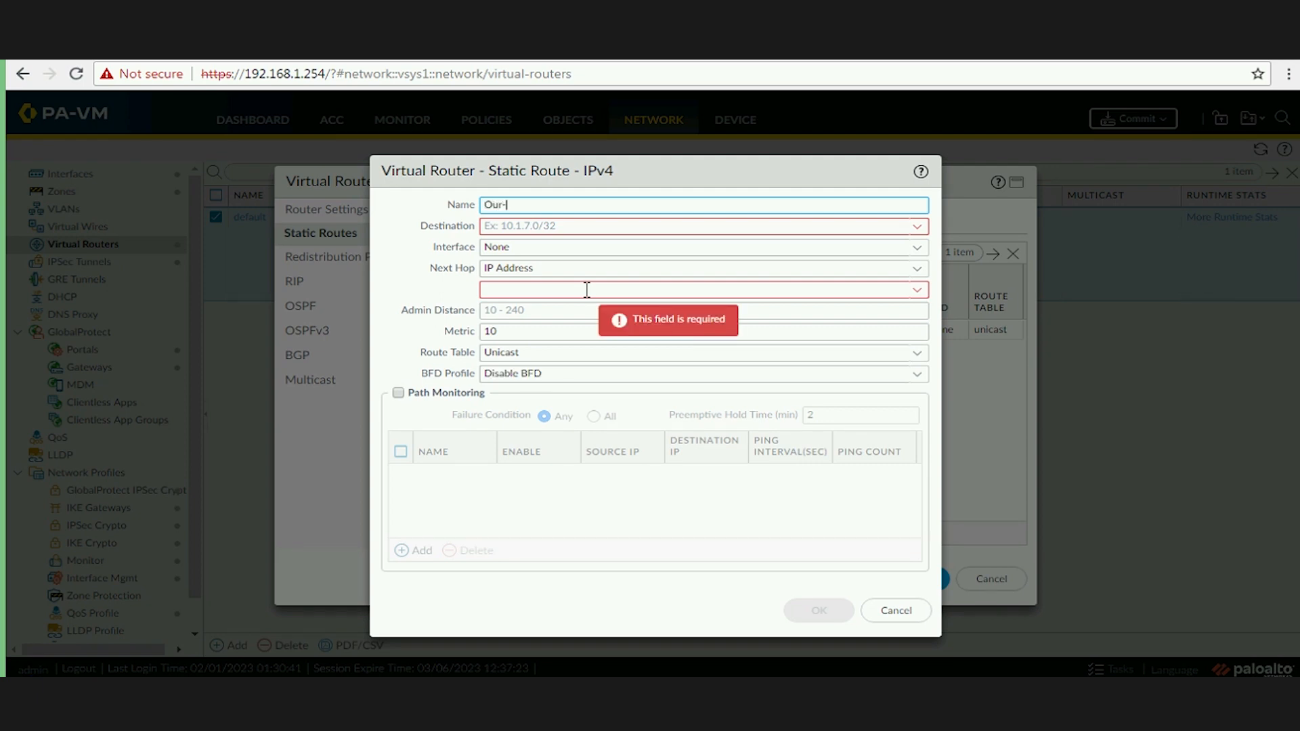
type("network l")
key("BackSpace")
key("BackSpace")
key("BackSpace")
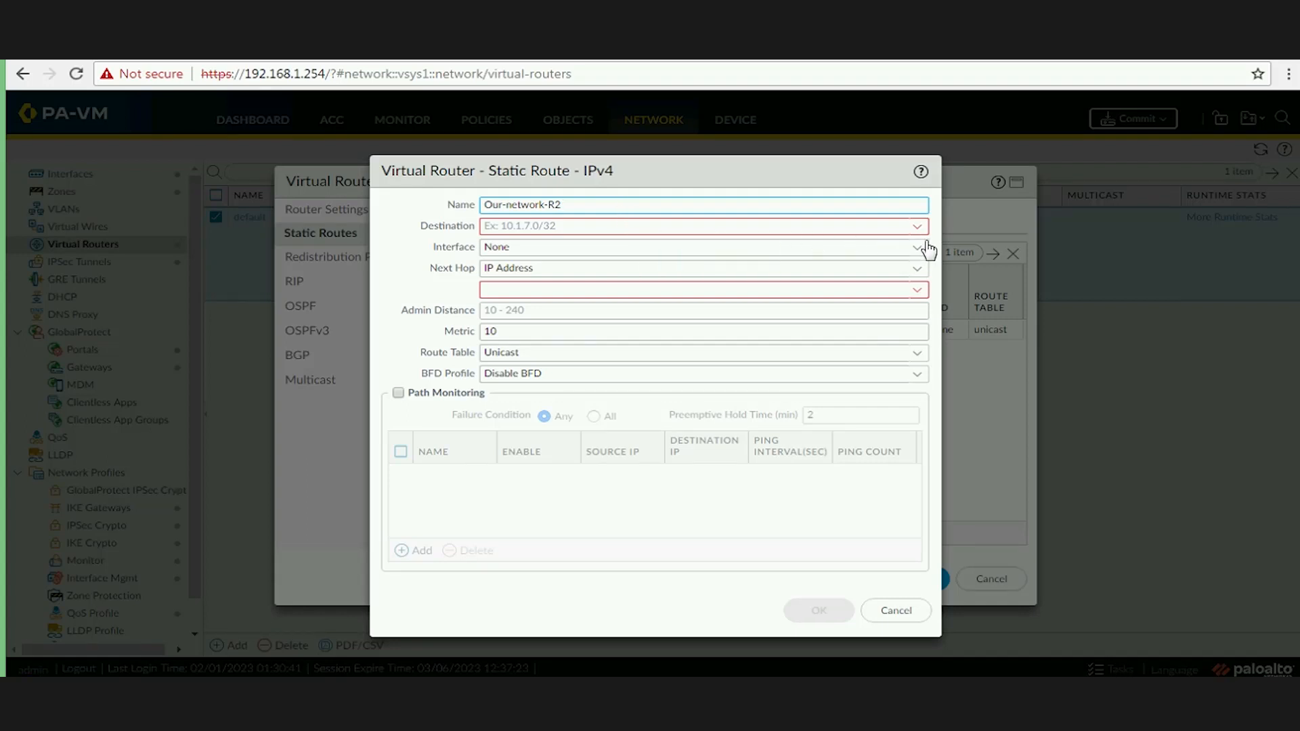
Set the route destination to 10.5.5.0/24.
left_click(892, 223)
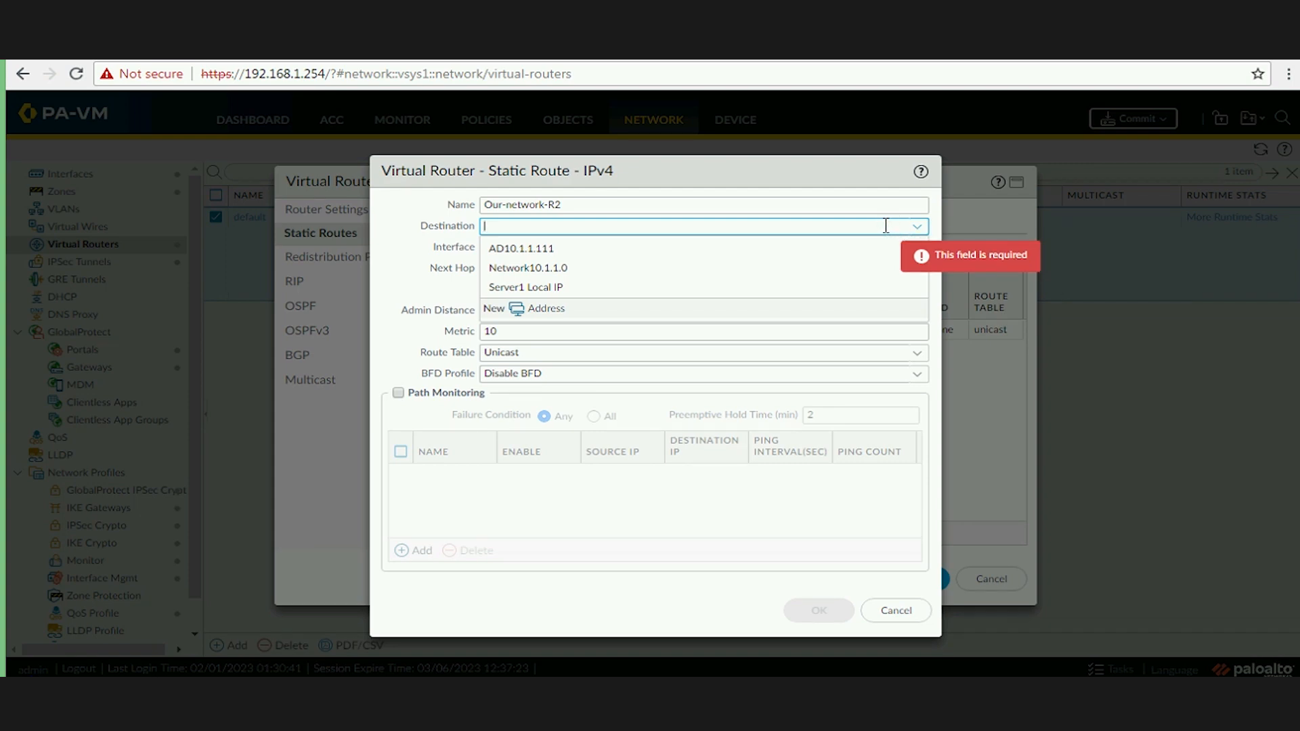
type("10.5.5.2")
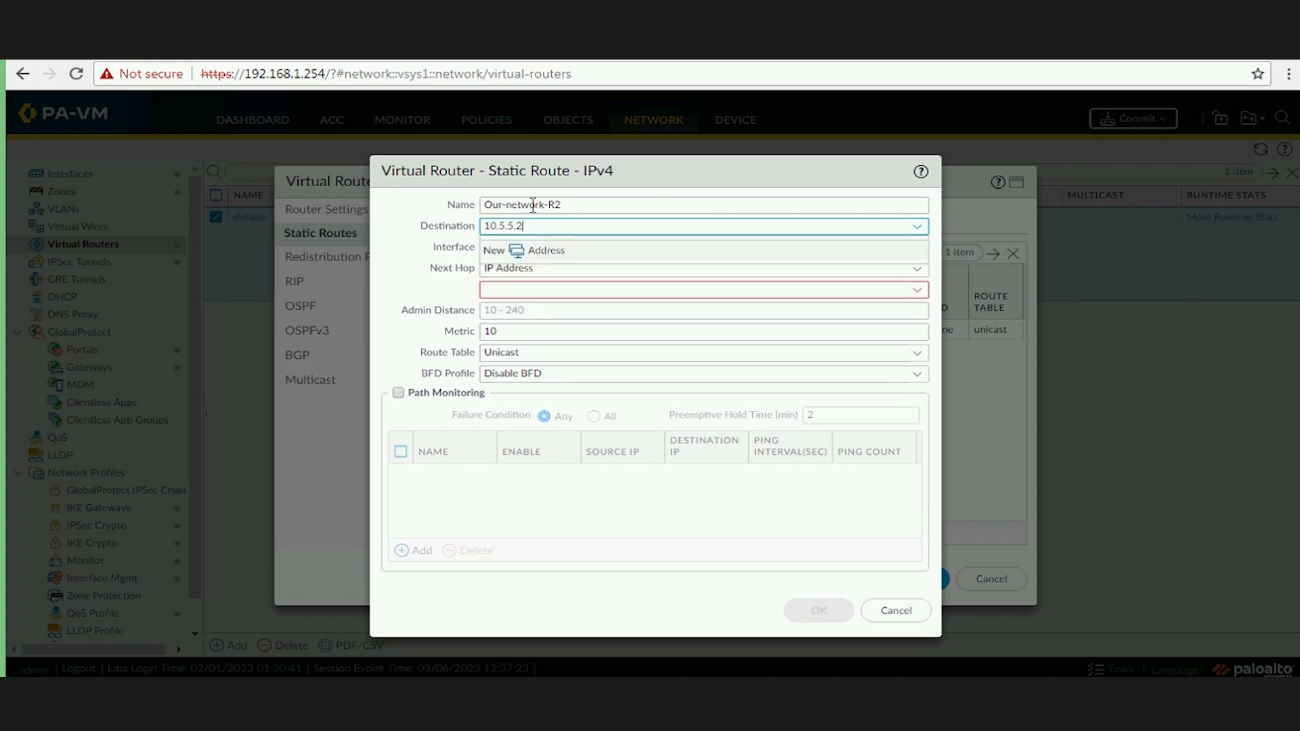
left_click(440, 267)
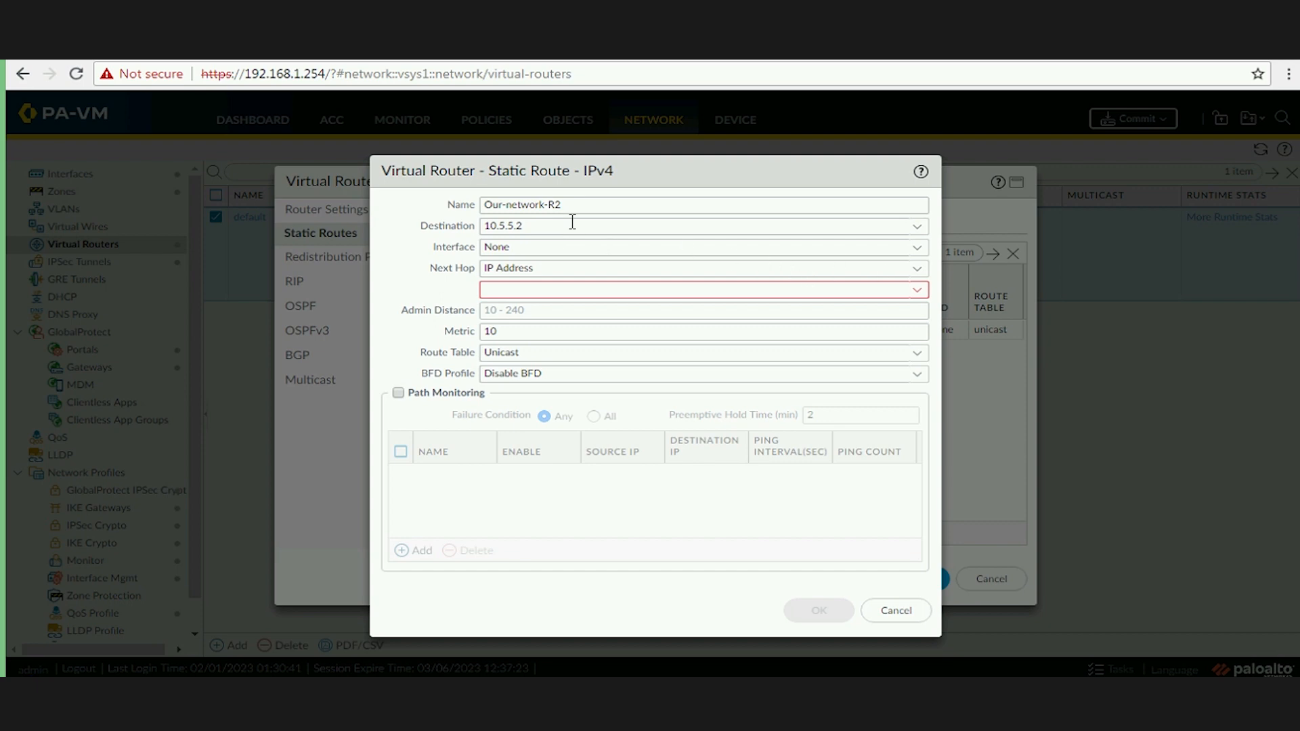
left_click(605, 225)
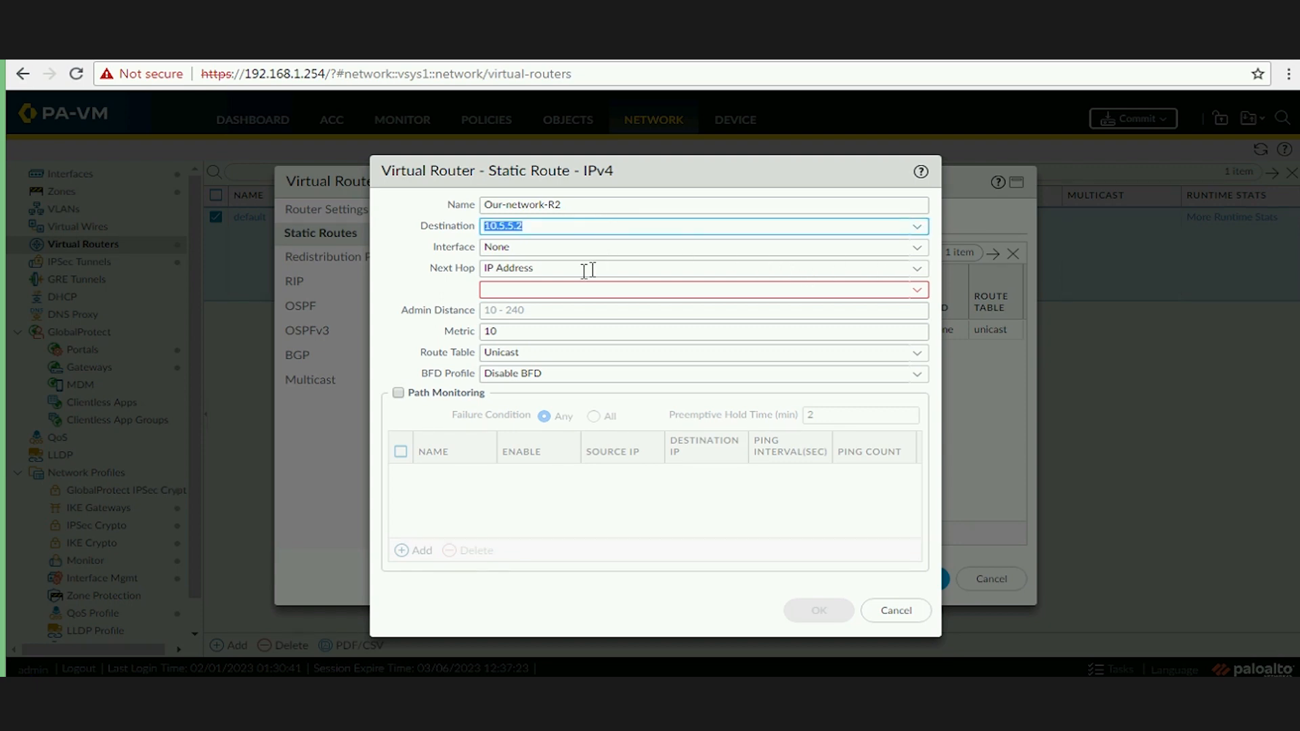
left_click(589, 224)
type("0/24")
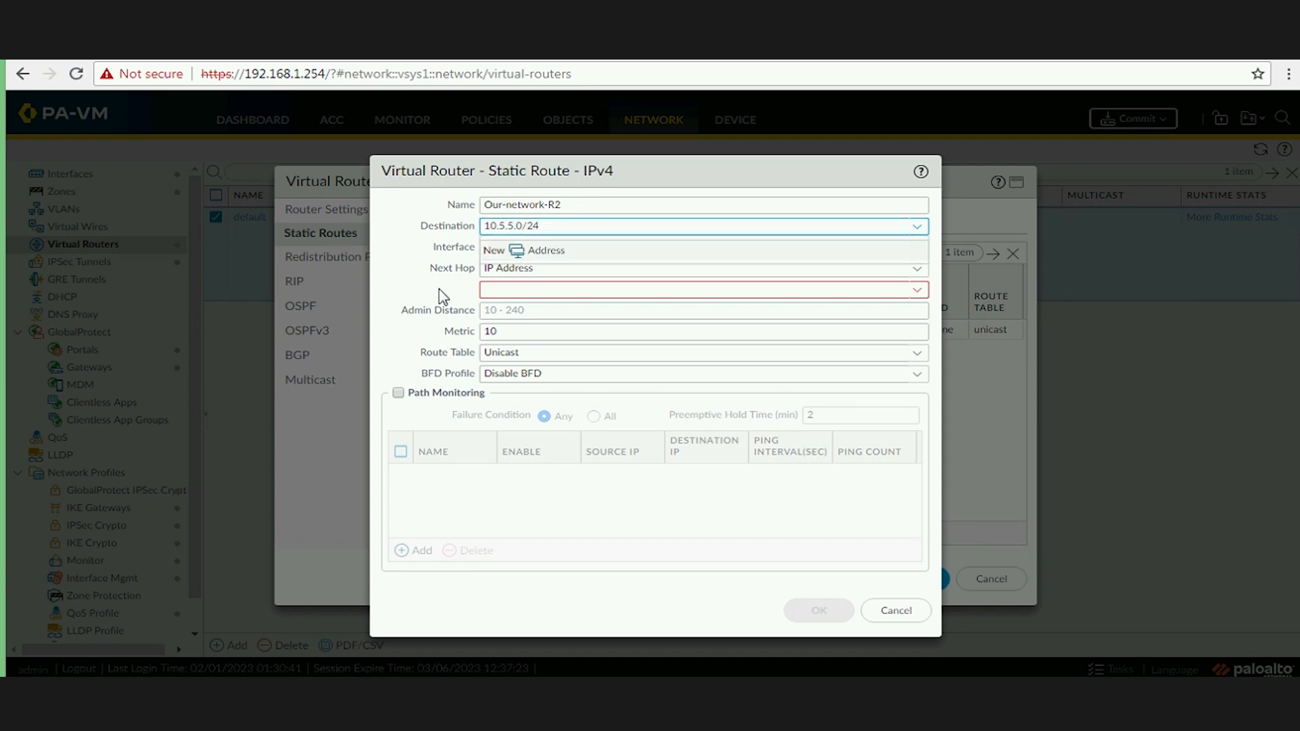
key("Tab")
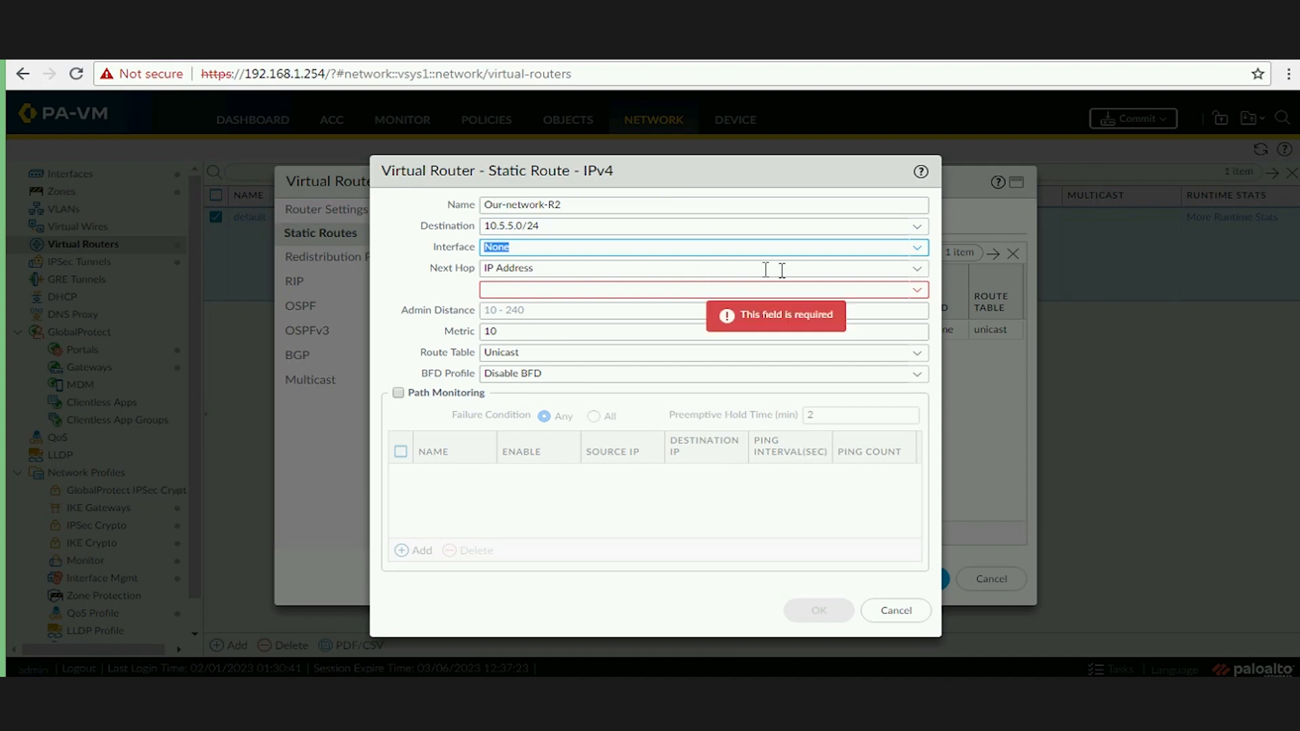
Route it via interface tunnel.4 with next hop 10.4.4.2 and save the route.
left_click(908, 252)
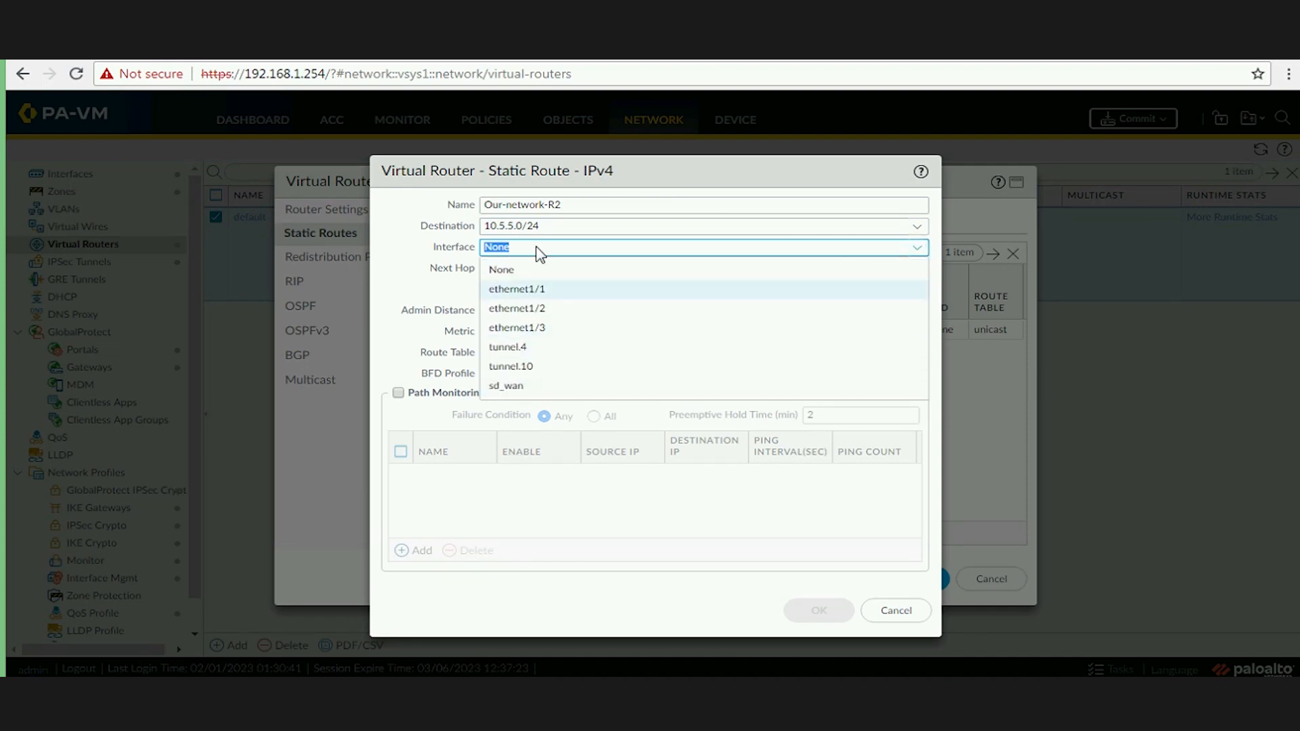
left_click(509, 352)
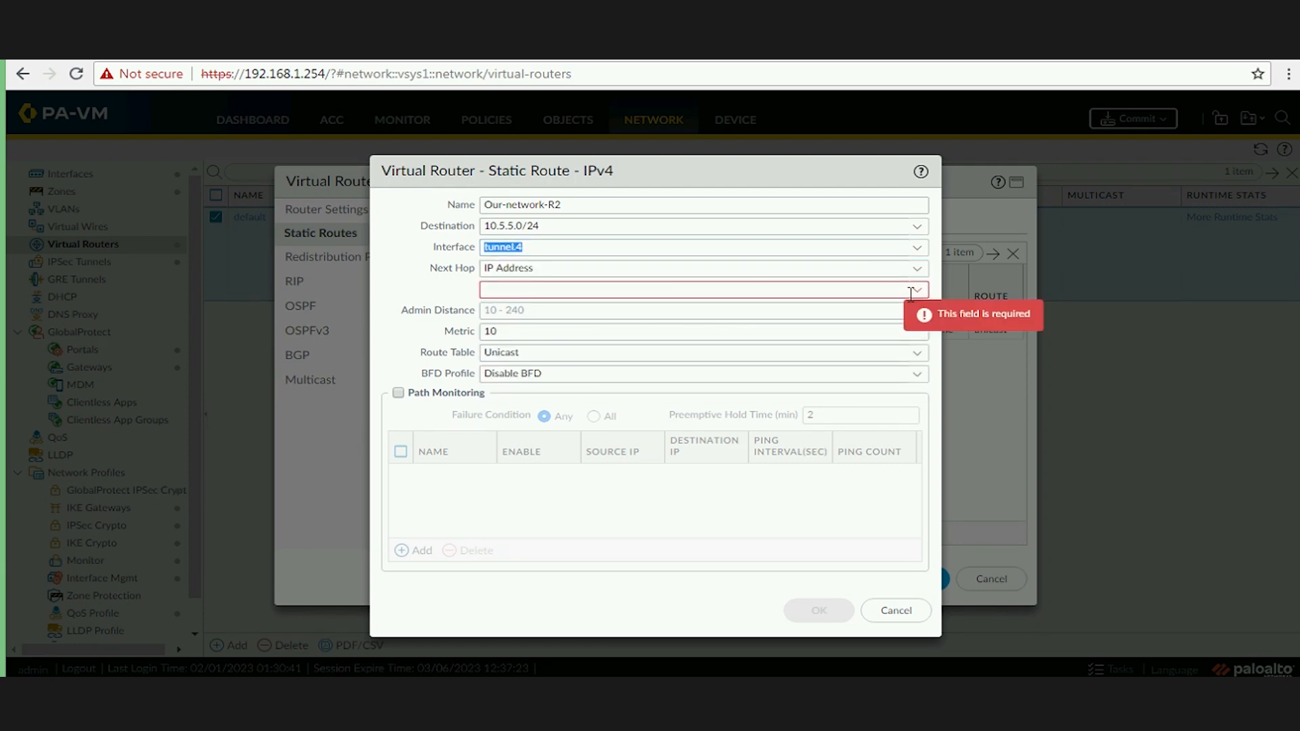
left_click(867, 288)
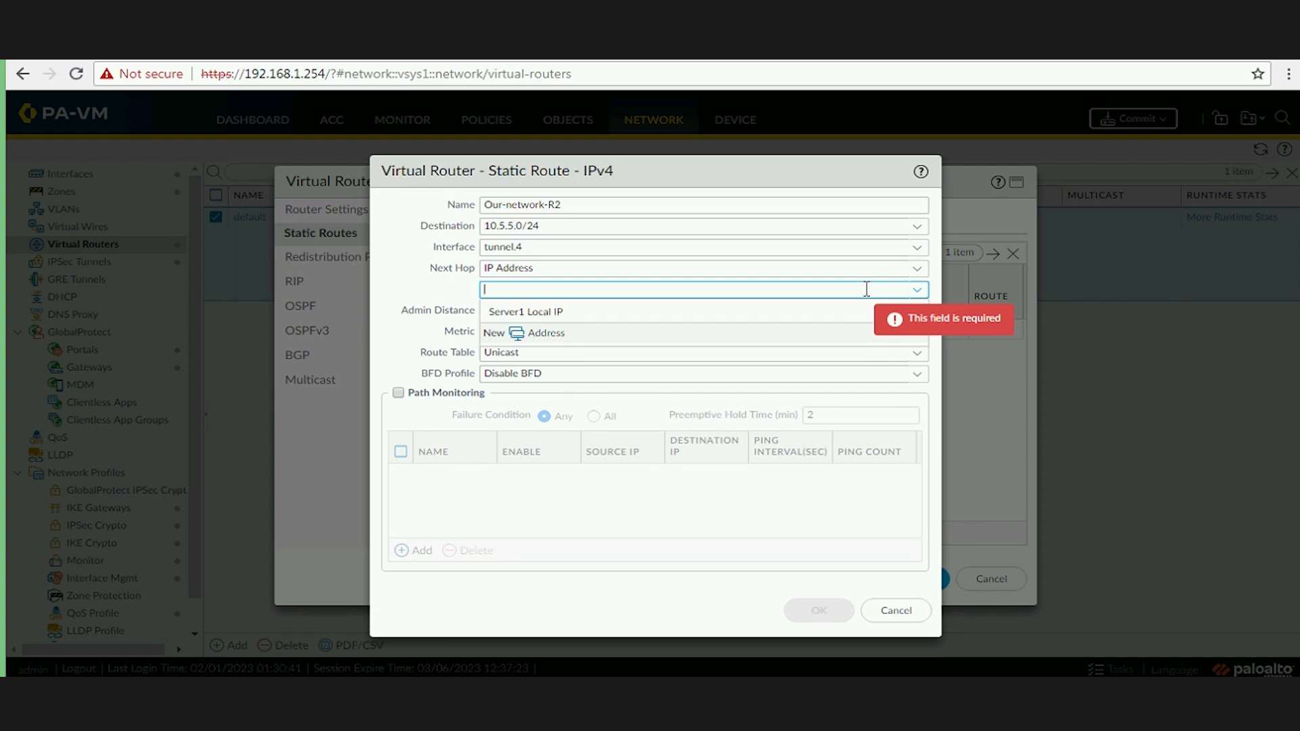
type("10.4.4.2")
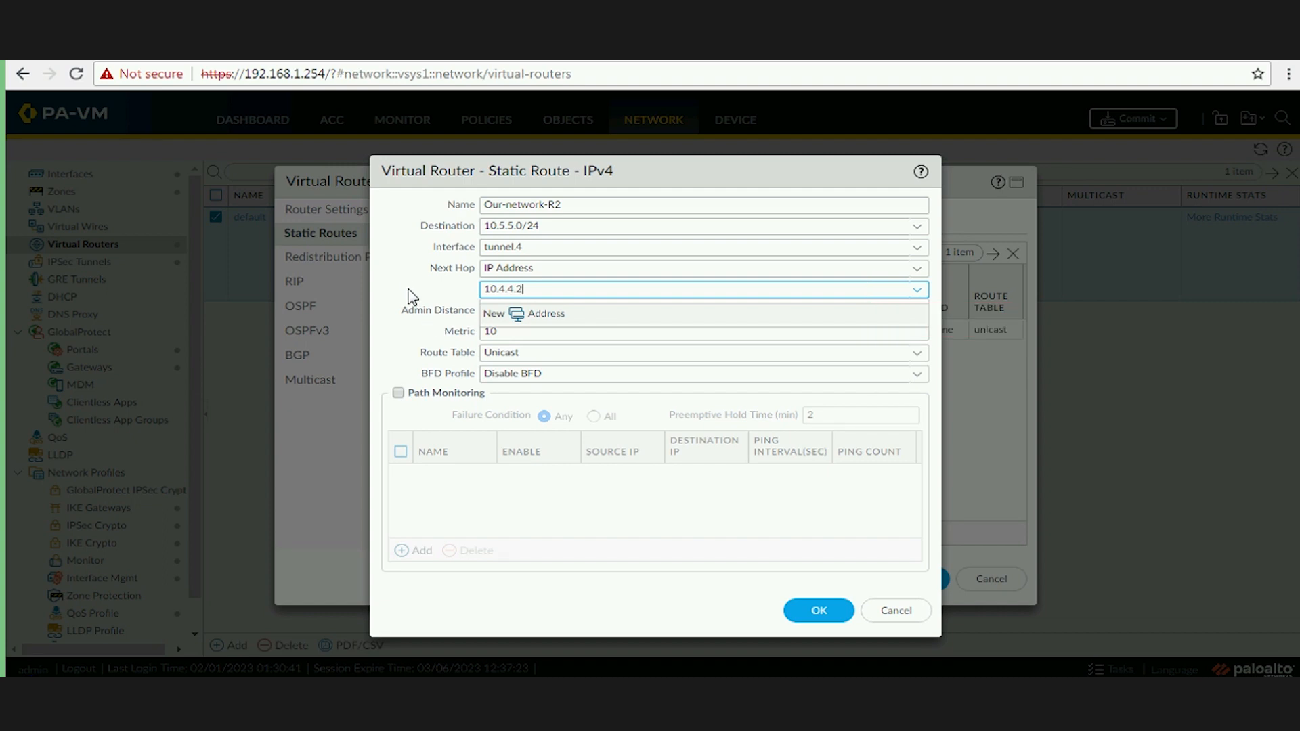
left_click(521, 312)
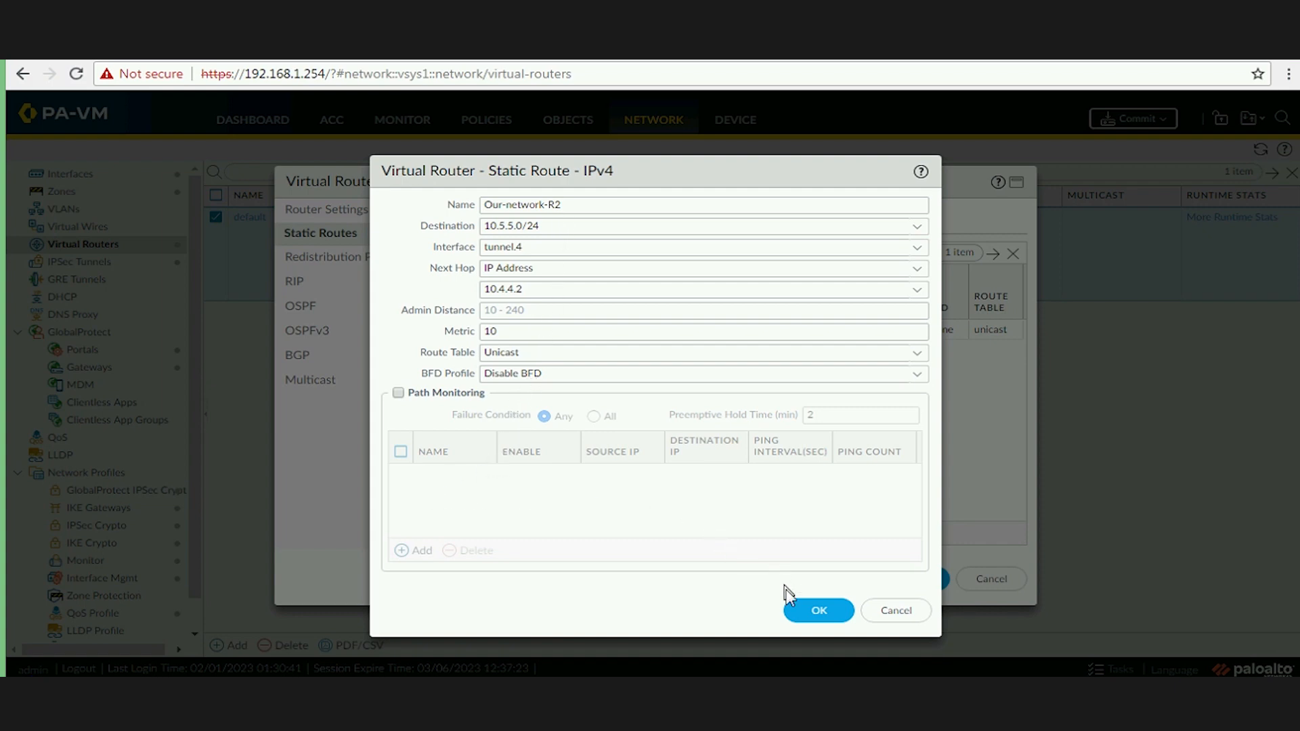
left_click(821, 613)
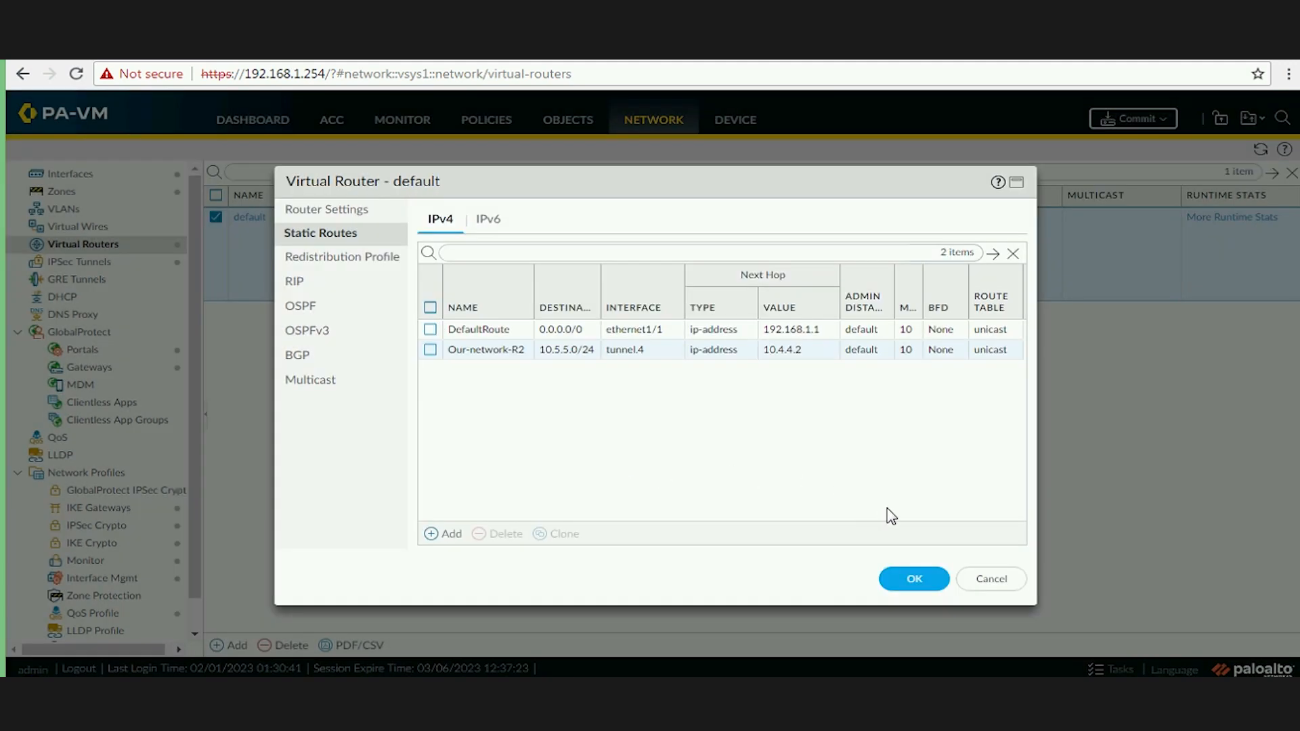
Save the default virtual router and commit the configuration to the firewall.
left_click(912, 579)
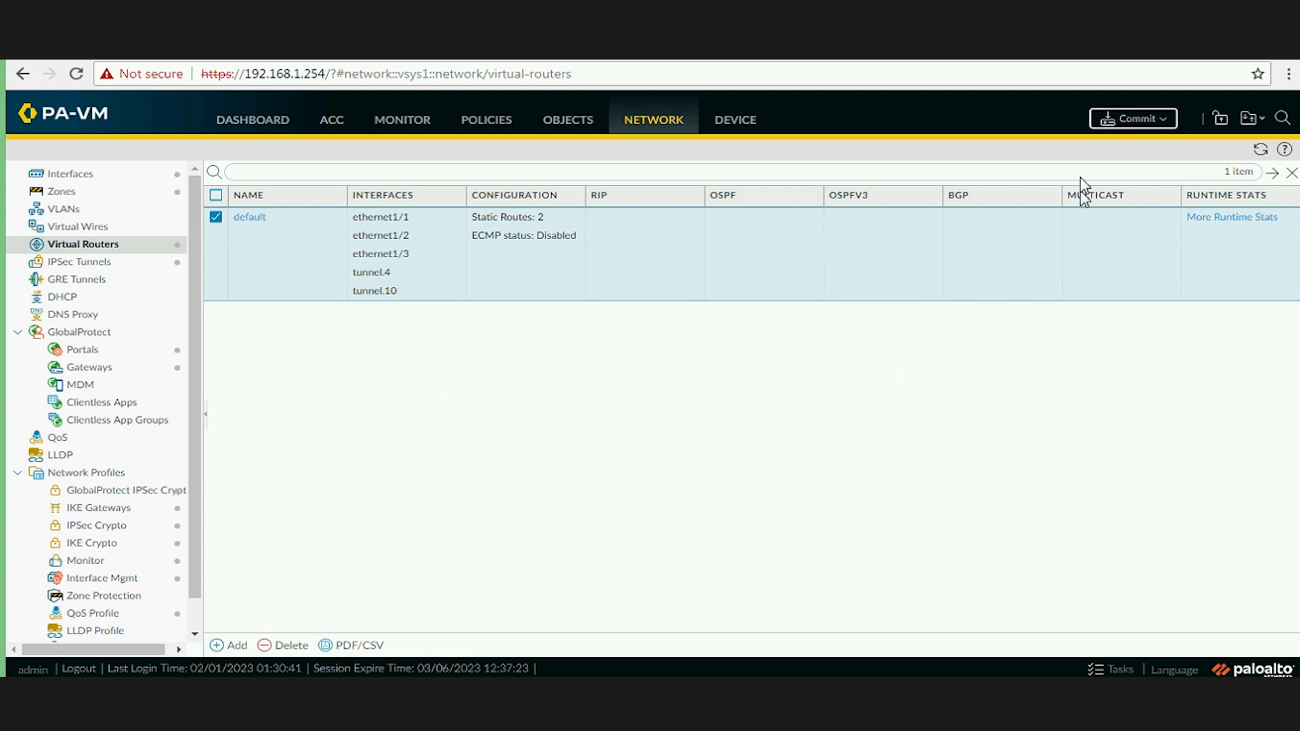
left_click(1131, 120)
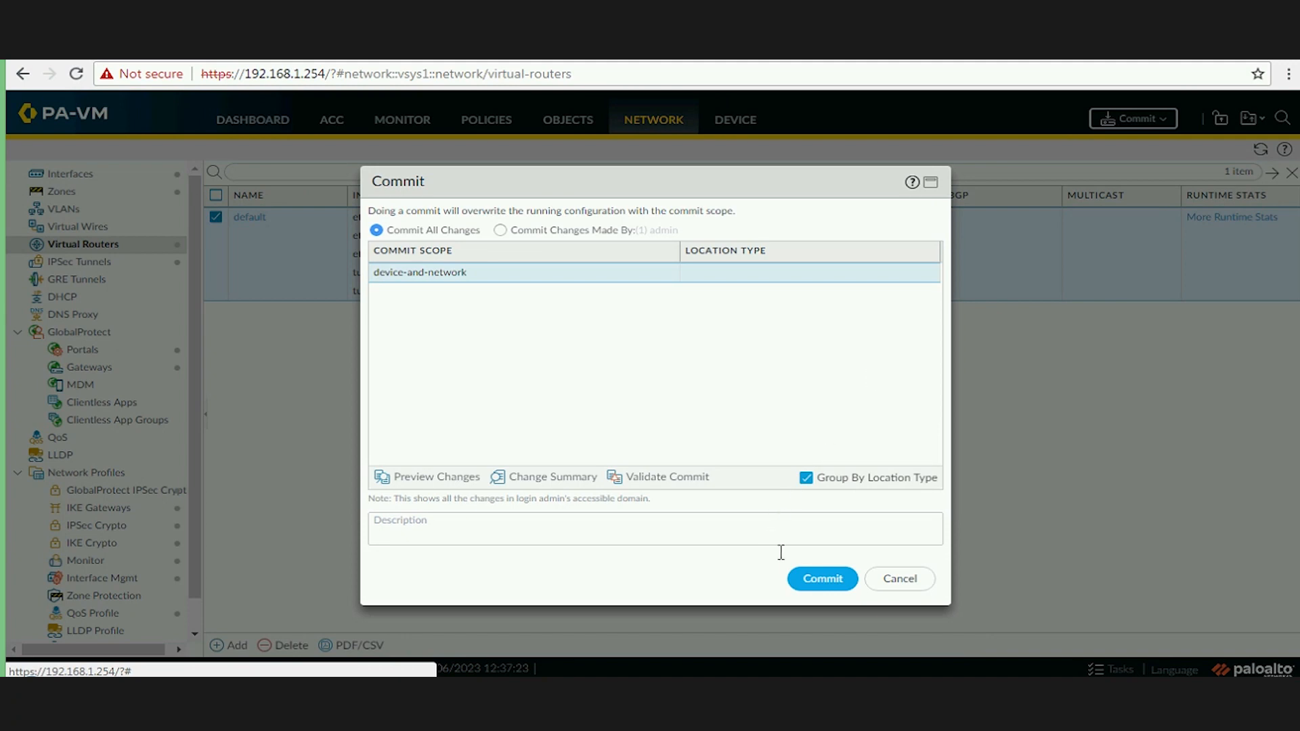
left_click(818, 586)
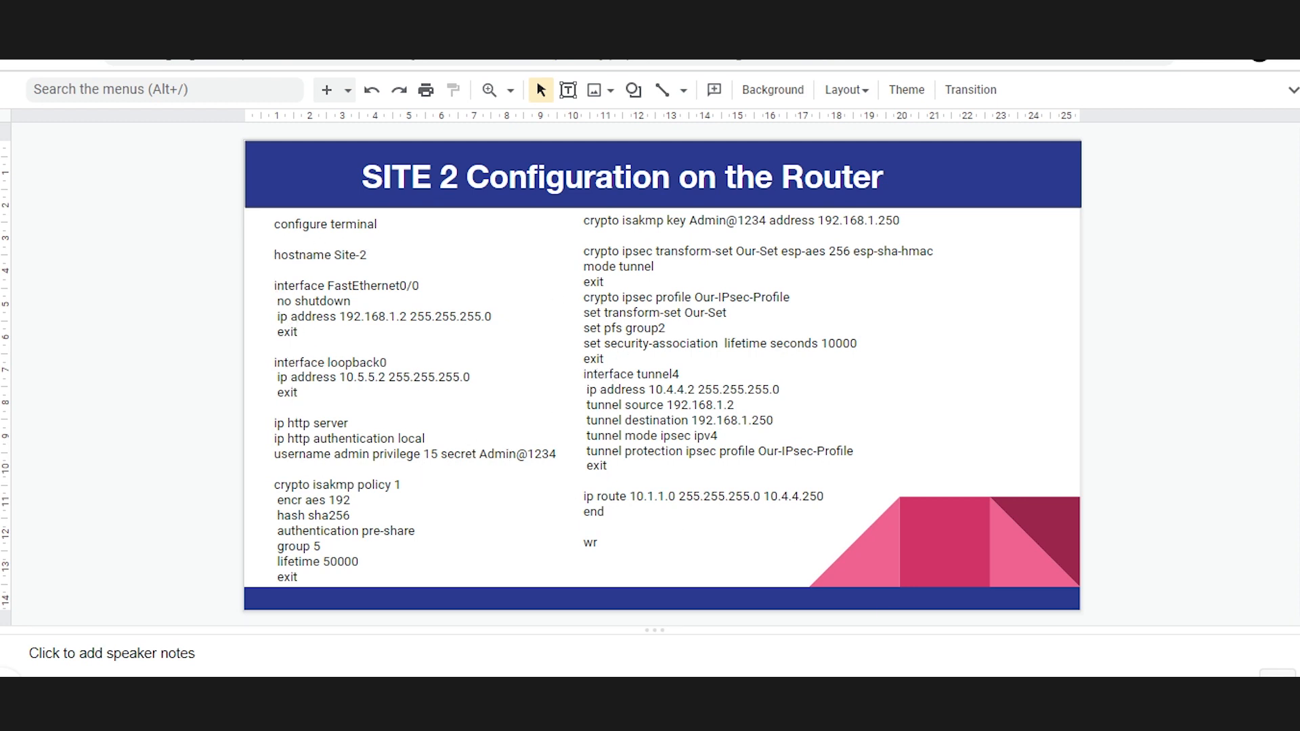
Tick the hostname Site-2 line in blue; bracket the FastEthernet0/0, loopback0 and ip http server blocks.
left_click(1083, 707)
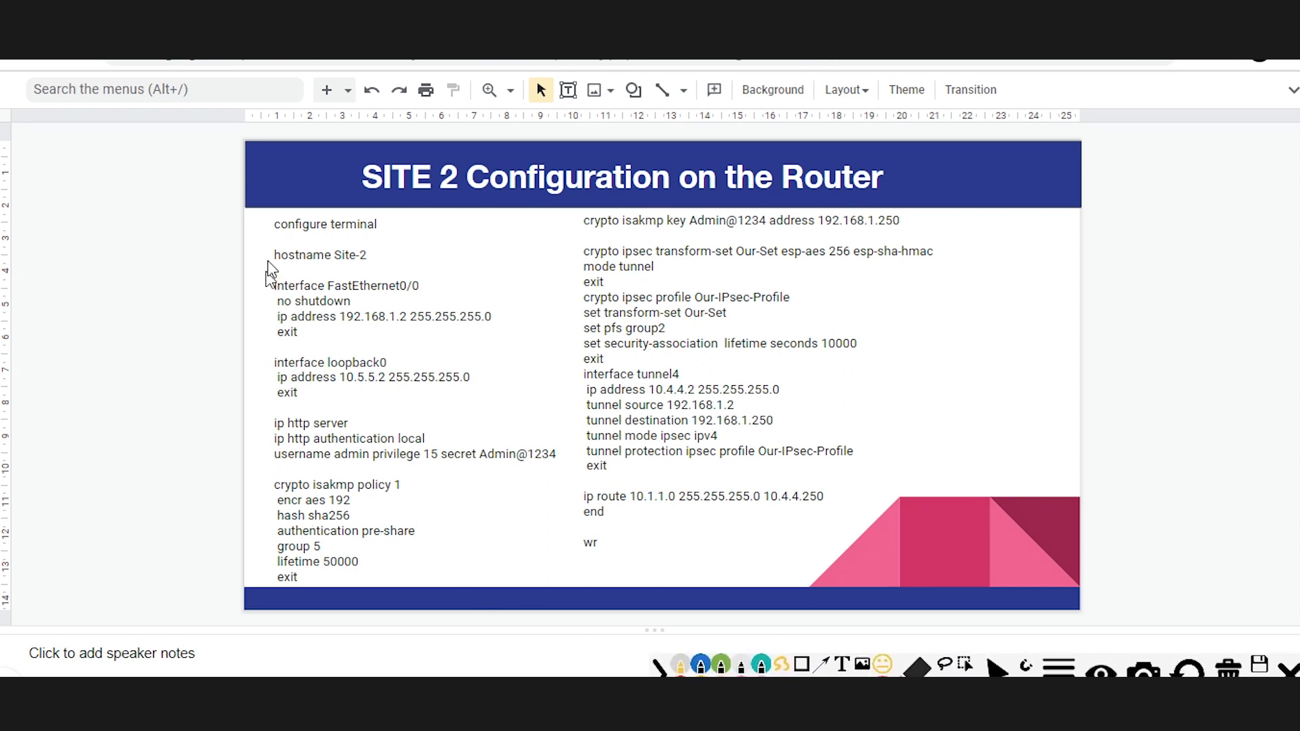
left_click_drag(258, 256, 276, 254)
left_click(703, 665)
mouse_move(260, 261)
left_mouse_down()
mouse_move(287, 249)
mouse_move(255, 283)
mouse_move(289, 343)
left_mouse_up()
mouse_move(460, 264)
left_mouse_down()
mouse_move(460, 340)
mouse_move(338, 336)
left_mouse_up()
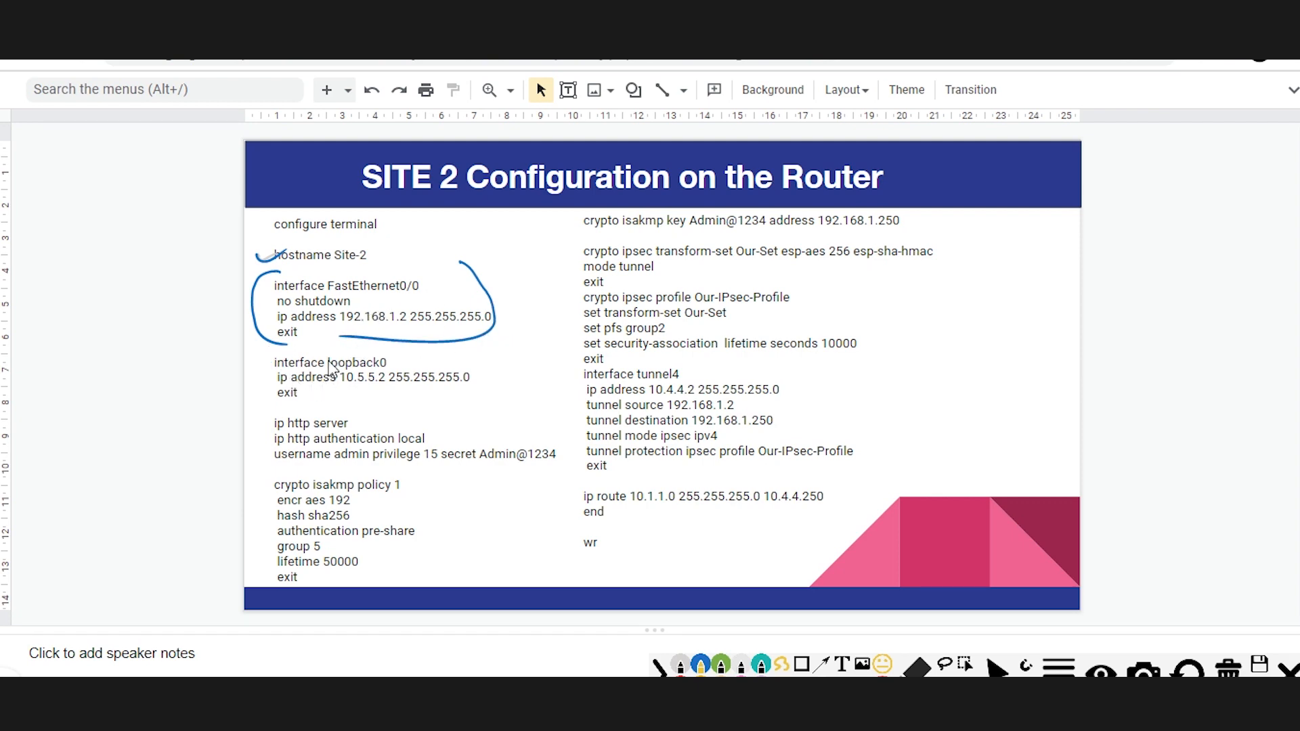
left_click_drag(274, 350, 296, 408)
left_click_drag(482, 347, 465, 401)
left_click_drag(267, 416, 295, 463)
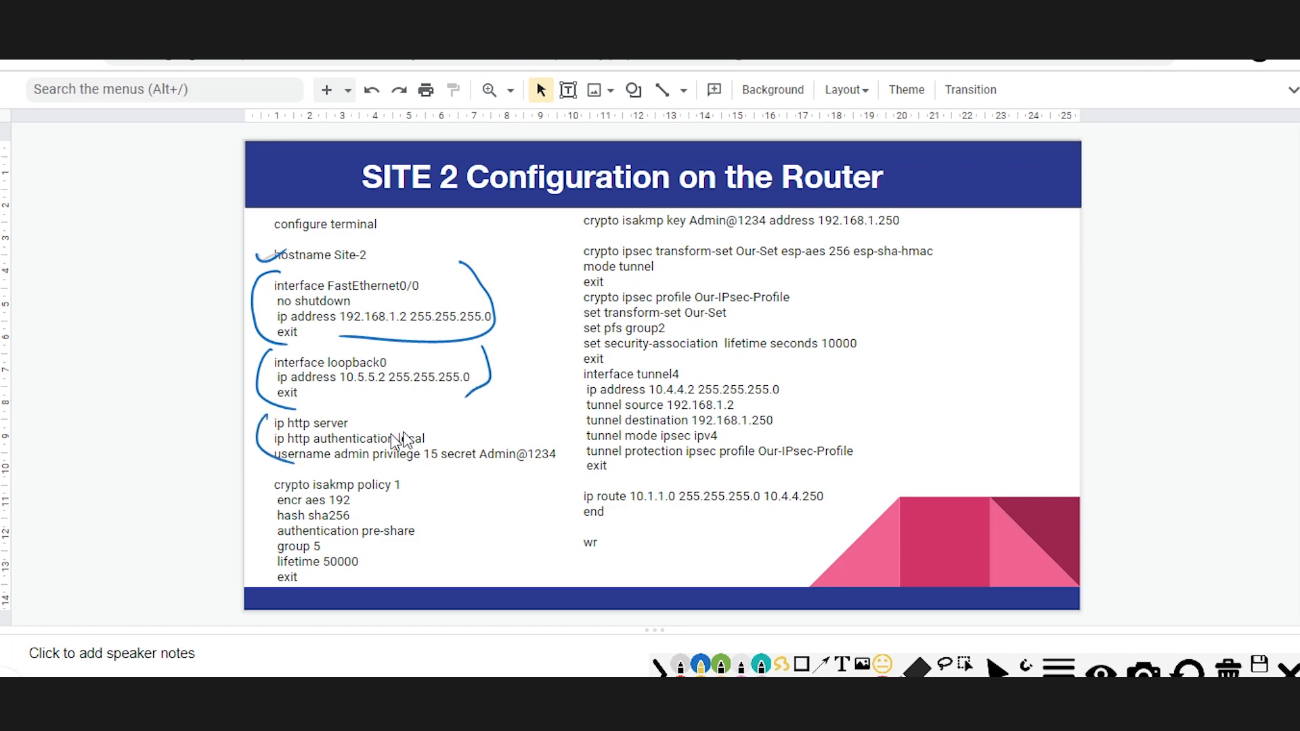
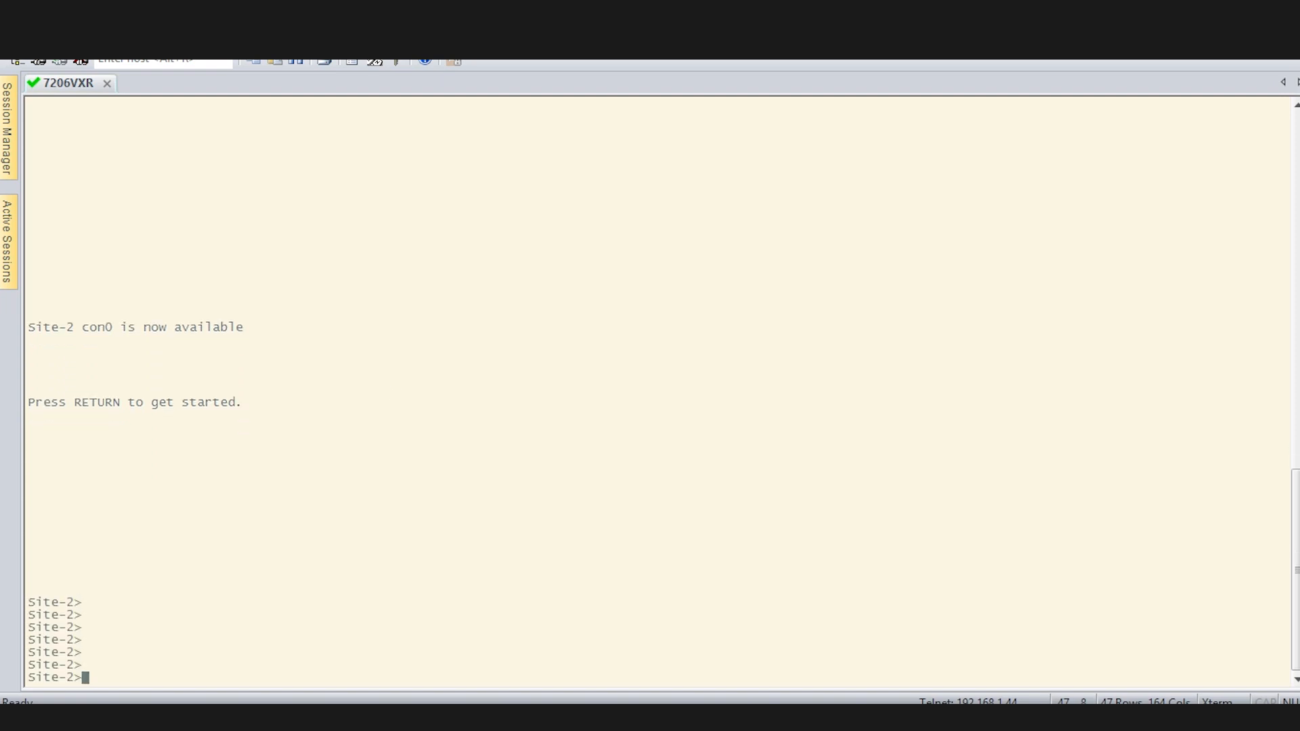
Enter privileged mode on Site-2 and check the IPsec SA status.
type("en")
key("Return")
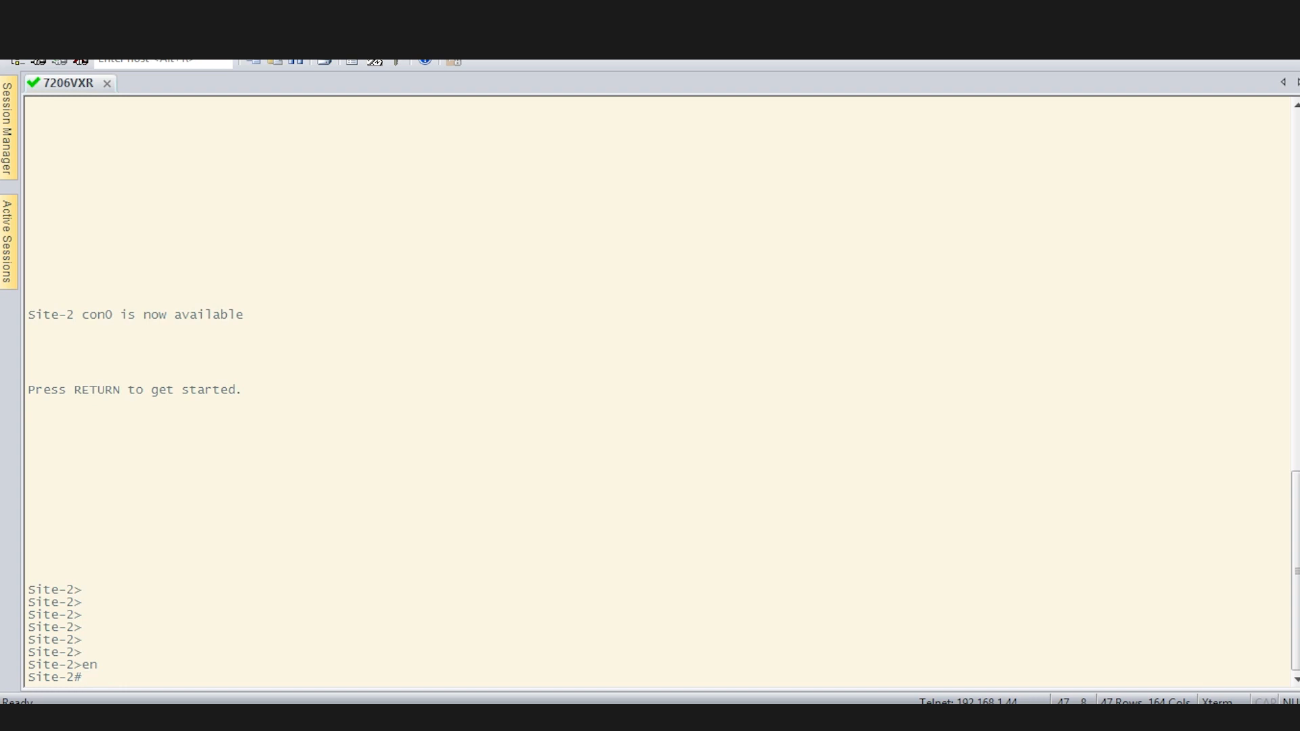
type("sh ip")
key("BackSpace")
key("BackSpace")
key("BackSpace")
type("ipsec sa")
key("Return")
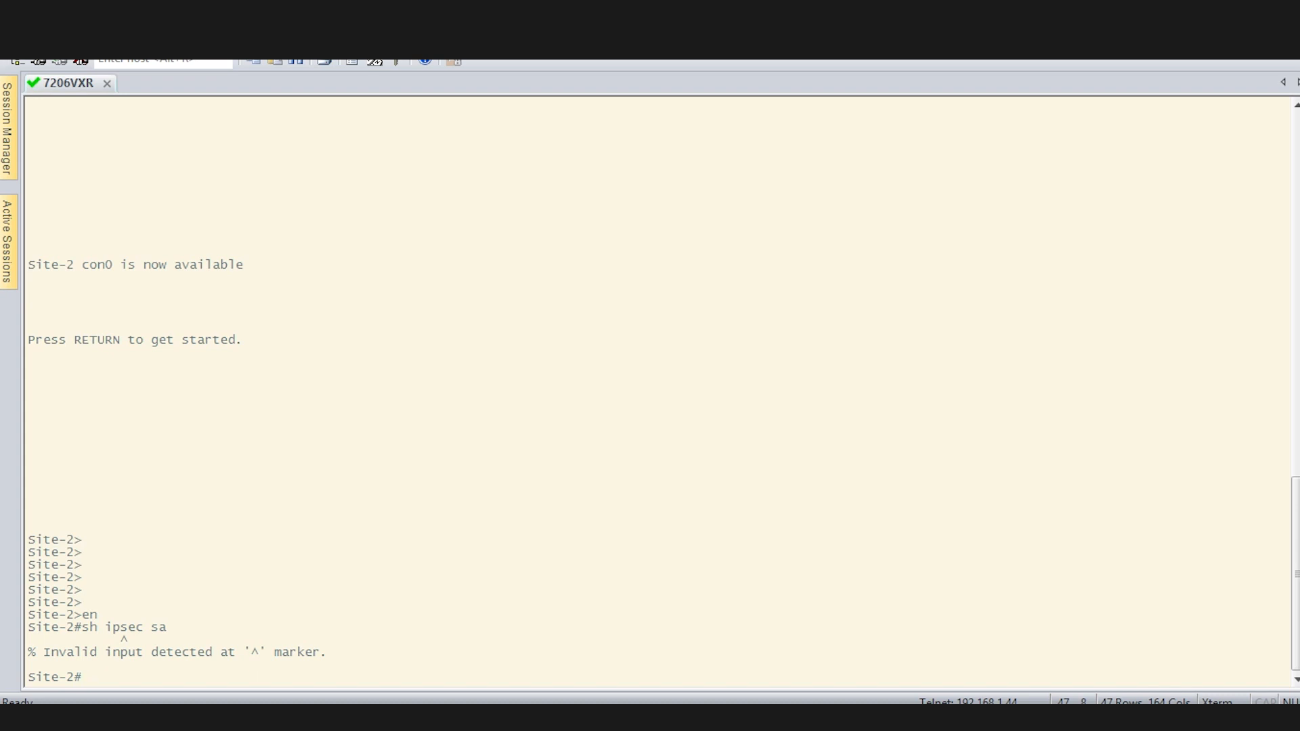
Show the ISAKMP SA summary, then its detail view, for peer 192.168.1.250.
type("sh crypto isa")
key("Tab")
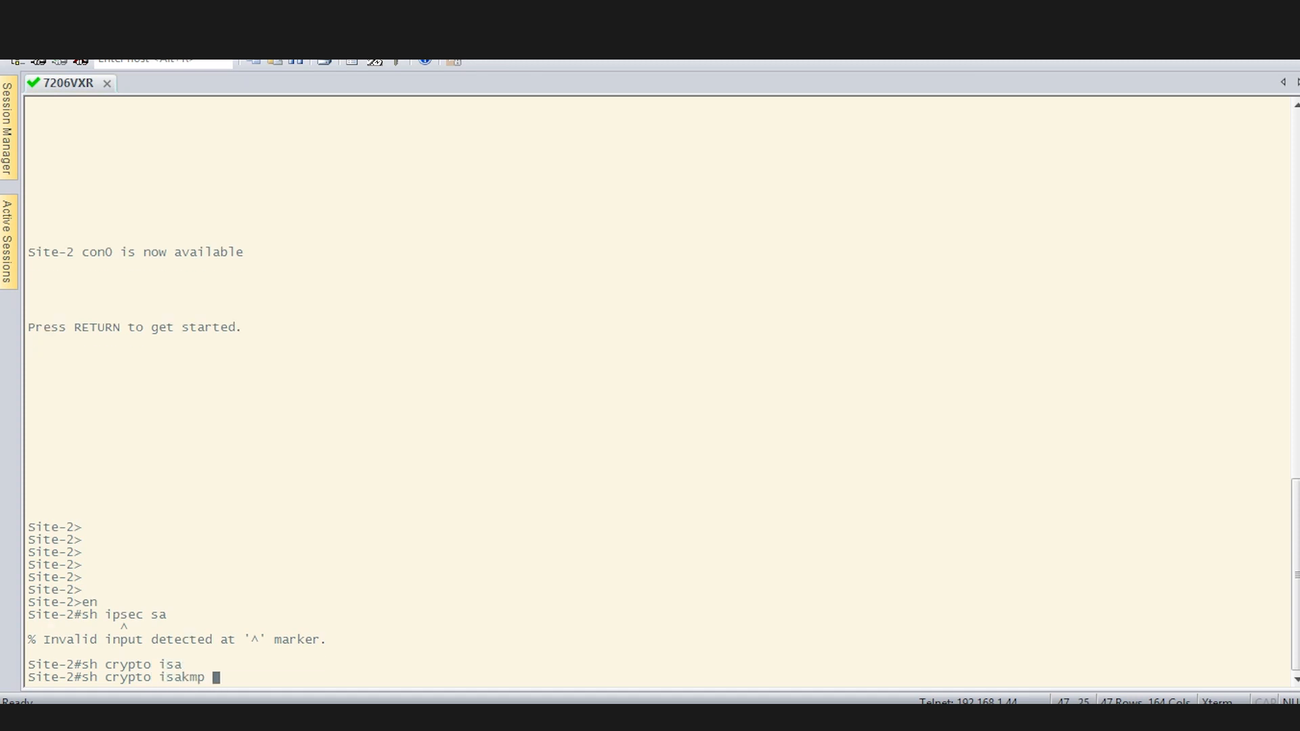
type("sa")
key("Return")
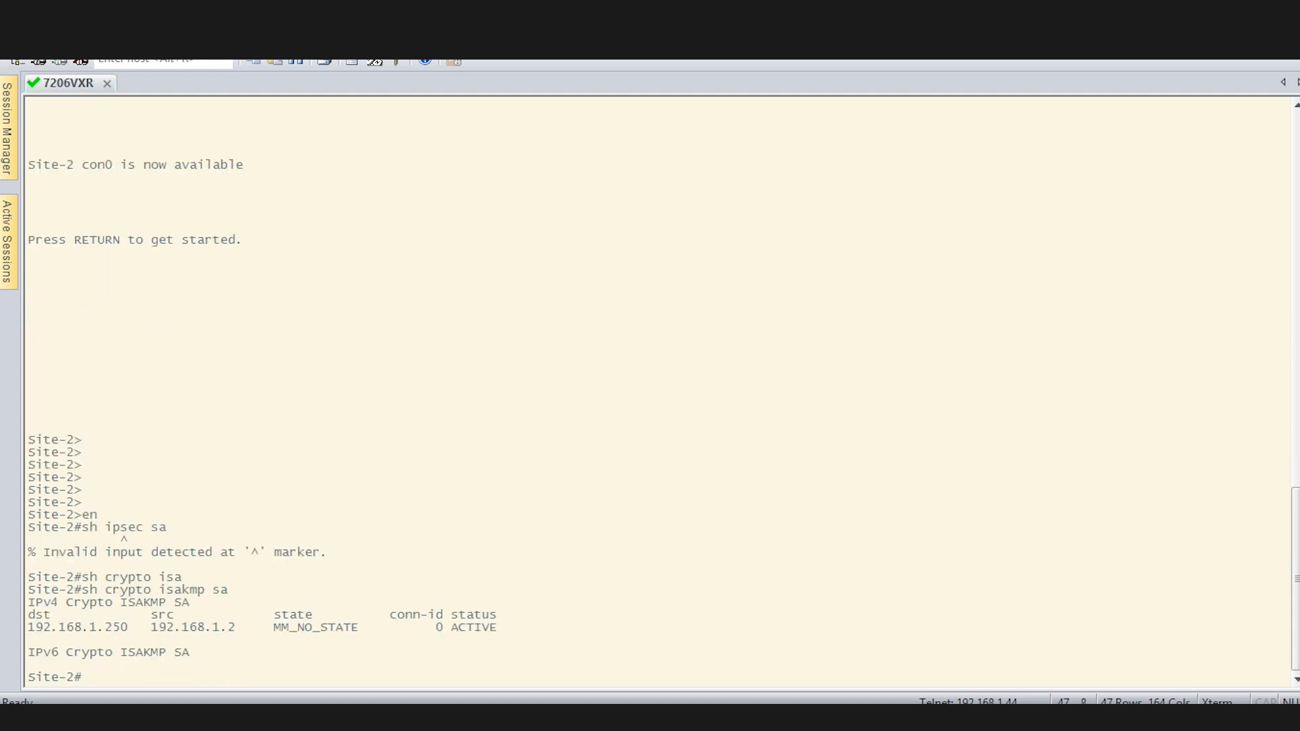
key("Up")
type("det")
key("Tab")
key("Return")
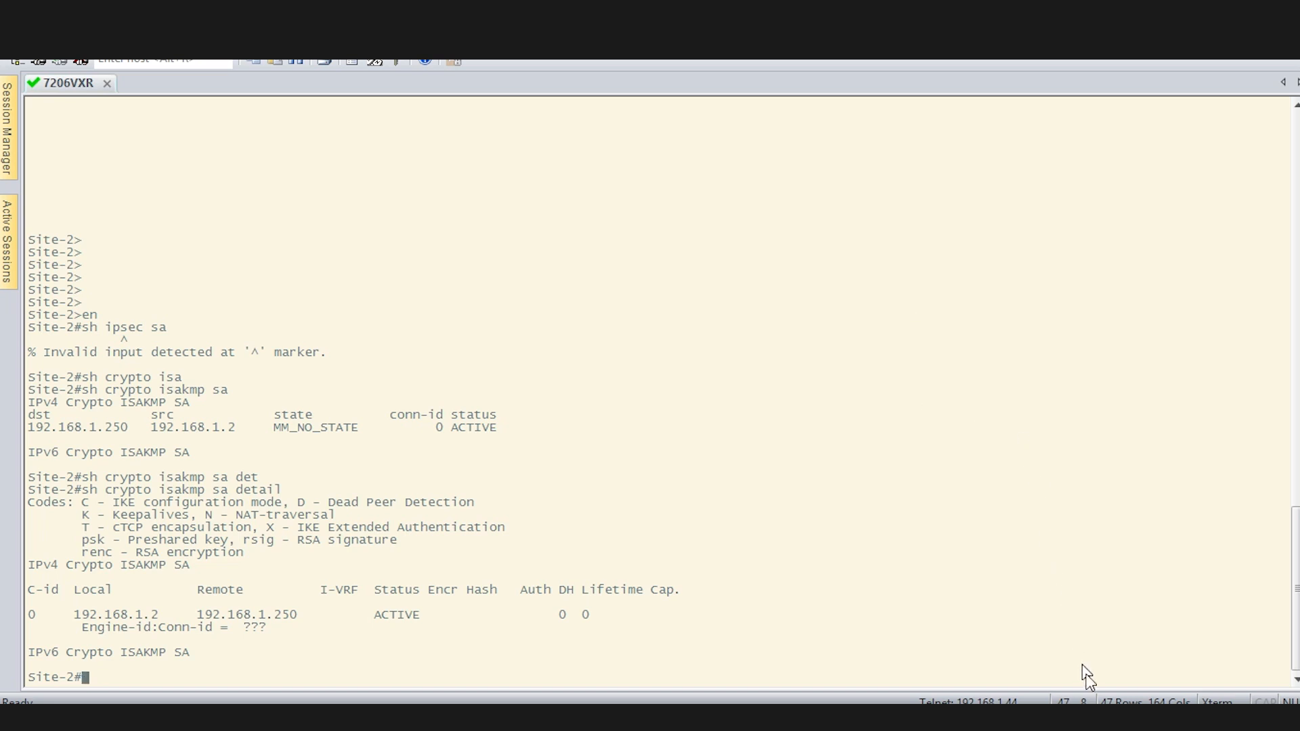
Mark in blue the Remote heading, both peer addresses, ACTIVE status and empty Auth/DH/Lifetime columns, then clear.
left_click(949, 718)
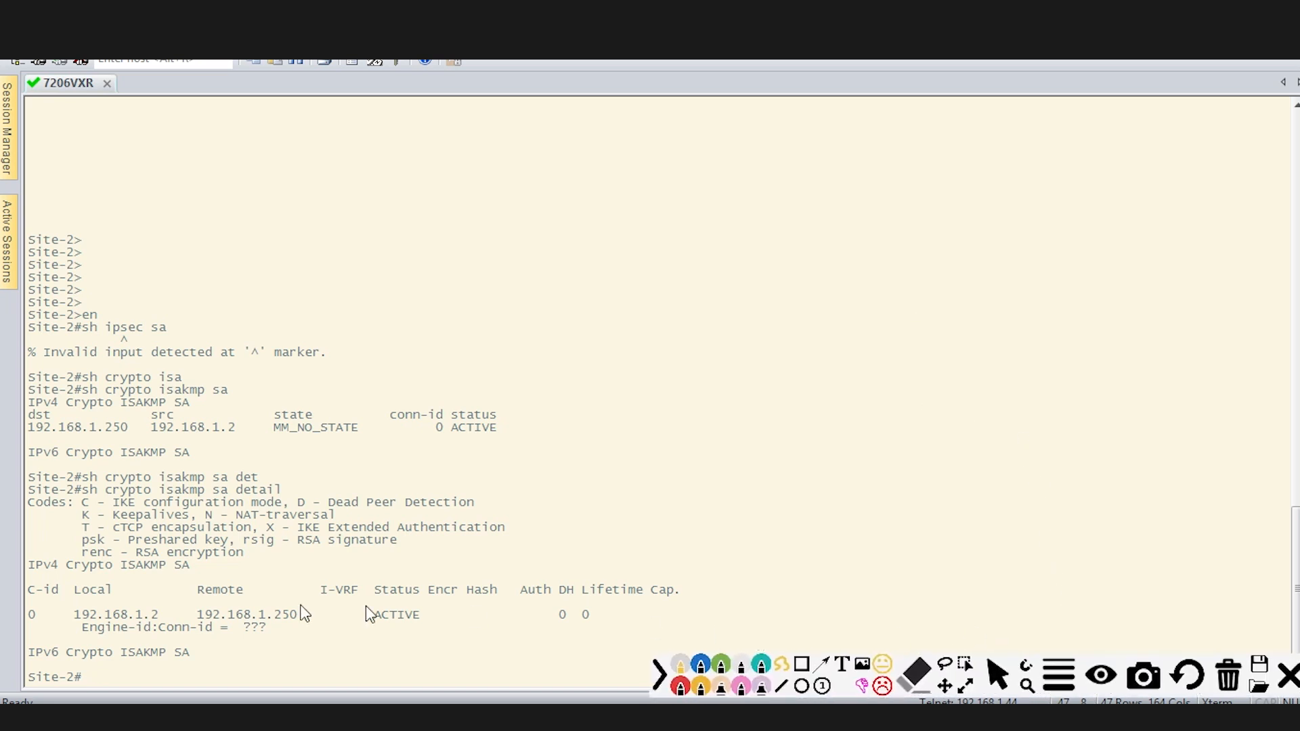
left_click(701, 667)
mouse_move(205, 599)
left_mouse_down()
mouse_move(267, 591)
mouse_move(294, 653)
mouse_move(271, 583)
left_mouse_up()
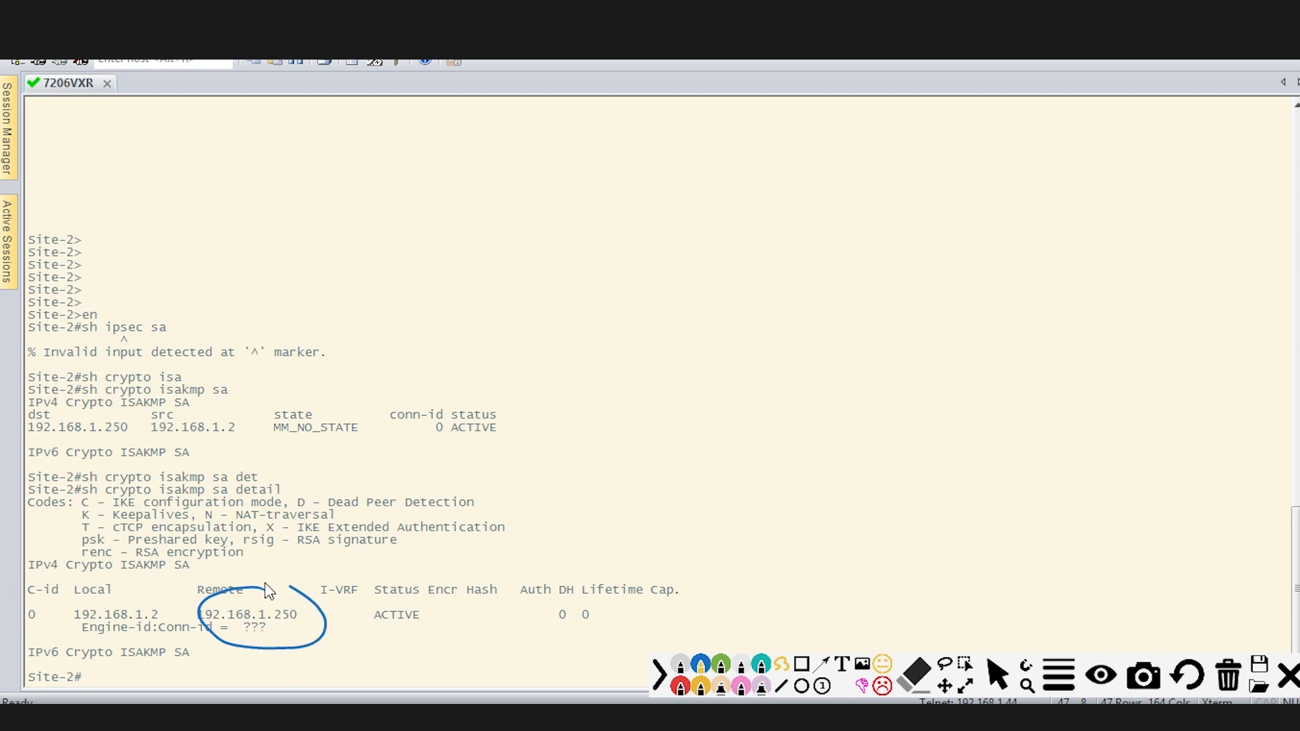
left_click(157, 585)
mouse_move(126, 584)
left_mouse_down()
mouse_move(78, 630)
mouse_move(177, 628)
mouse_move(161, 584)
left_mouse_up()
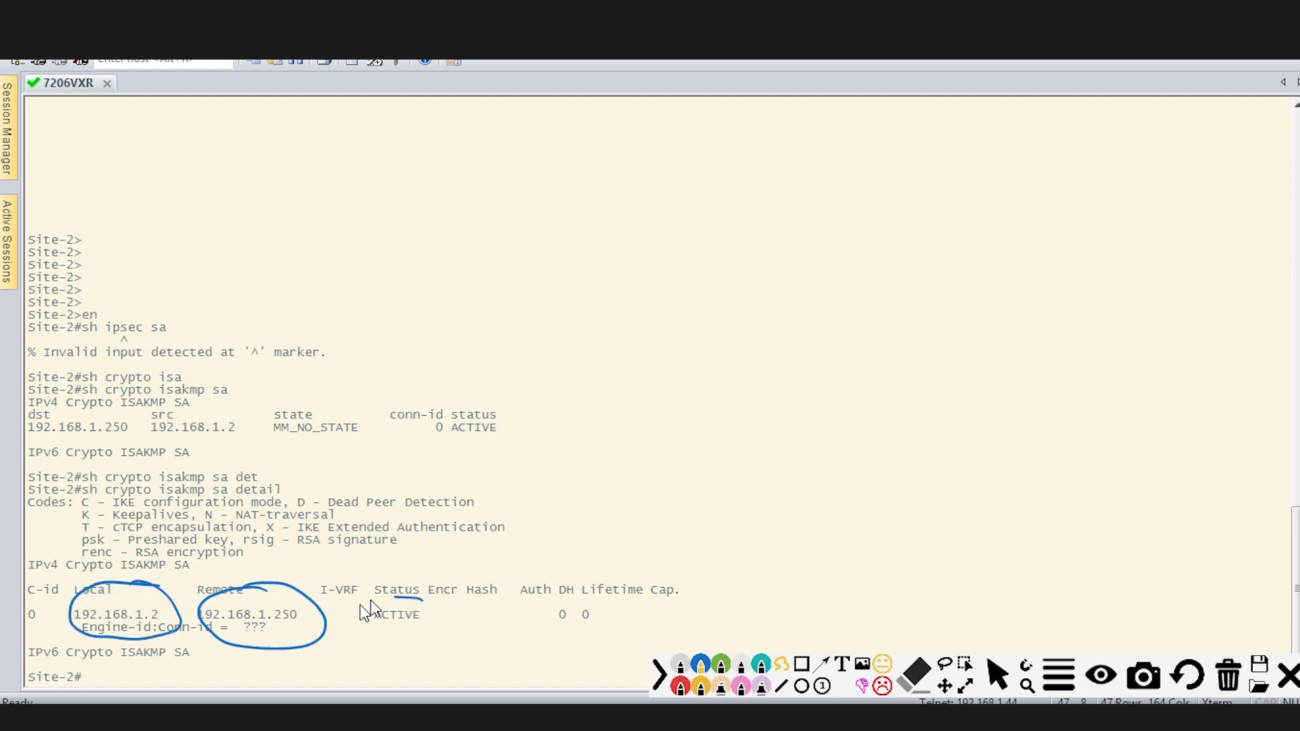
mouse_move(371, 599)
left_mouse_down()
mouse_move(463, 633)
mouse_move(414, 598)
mouse_move(467, 560)
mouse_move(596, 561)
left_mouse_up()
left_click_drag(617, 571, 654, 553)
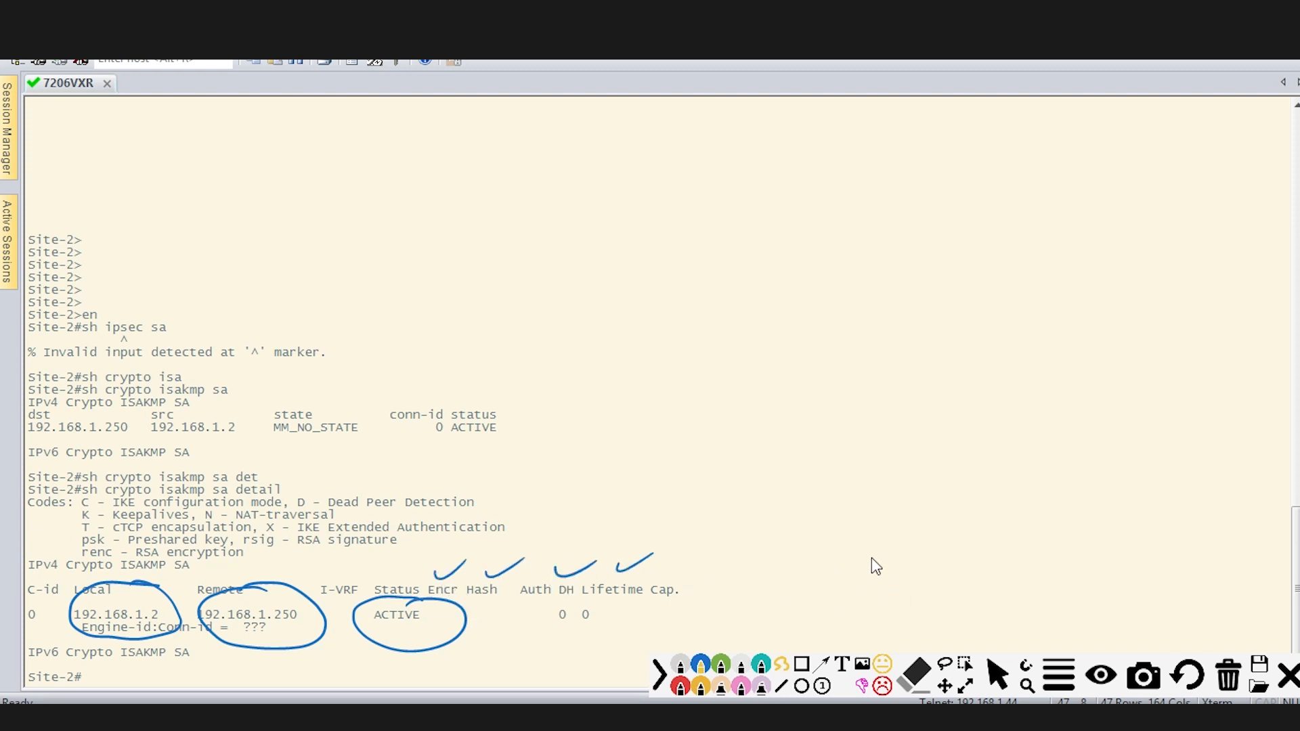
left_click(1224, 681)
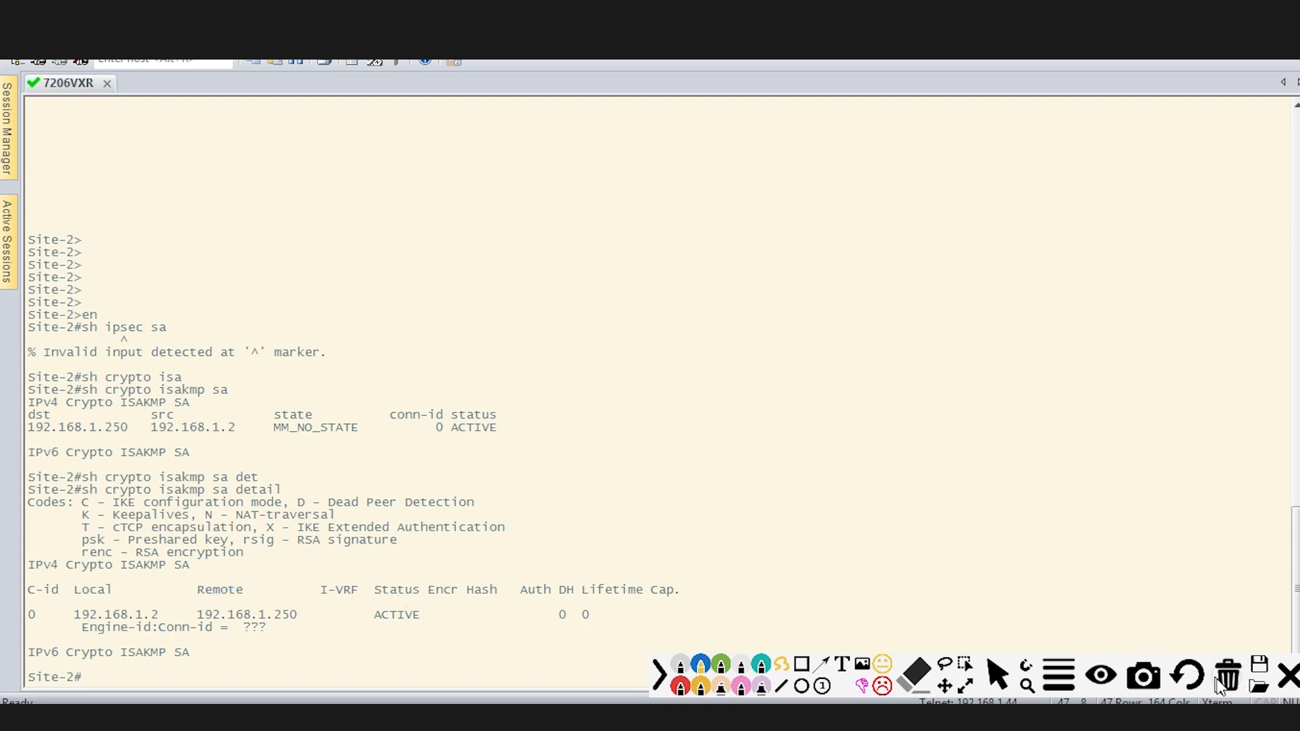
Close the annotation tools and the PA-VM Commit Status window.
left_click(1286, 672)
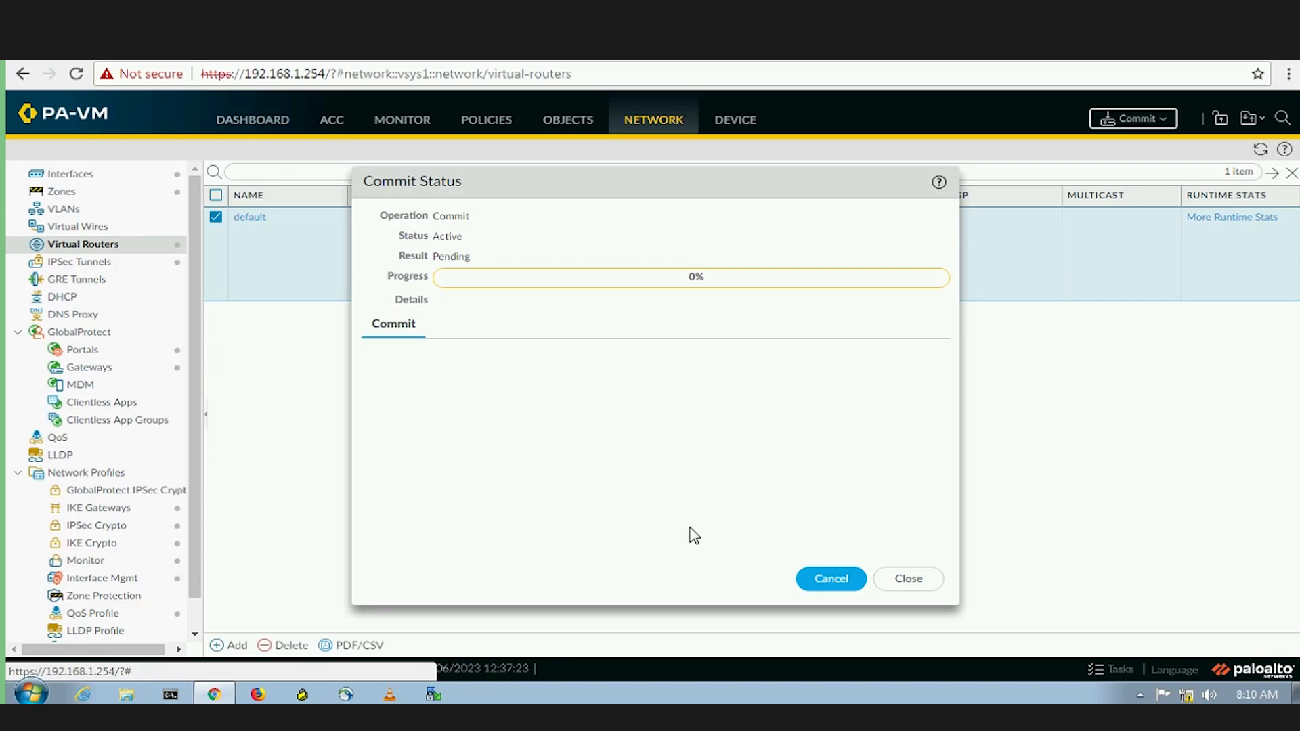
left_click(908, 579)
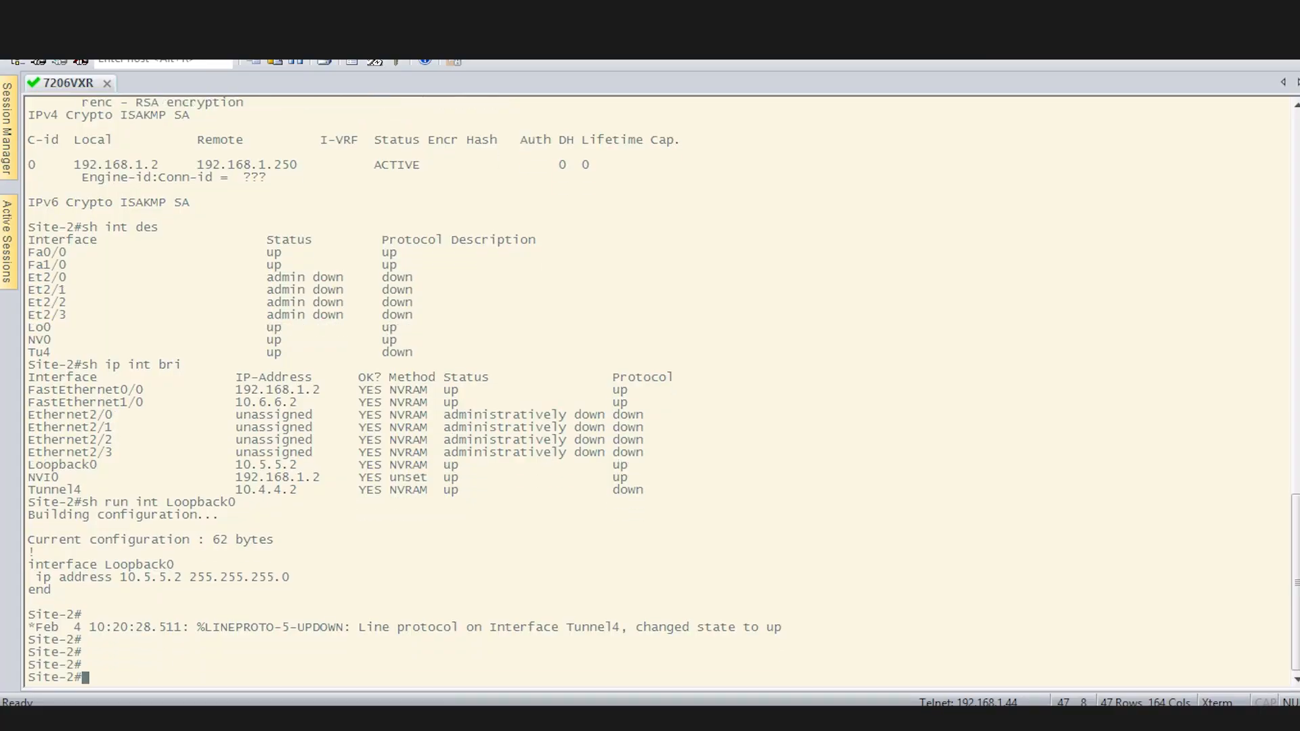
Highlight Site-2's log message showing Tunnel4 line protocol changed state to up.
key("Return")
key("Return")
key("Return")
key("Return")
key("Return")
key("Return")
key("Return")
key("Return")
key("Return")
key("Return")
key("Return")
key("Return")
key("Return")
key("Return")
key("Return")
key("Return")
key("Return")
key("Return")
key("Return")
key("Return")
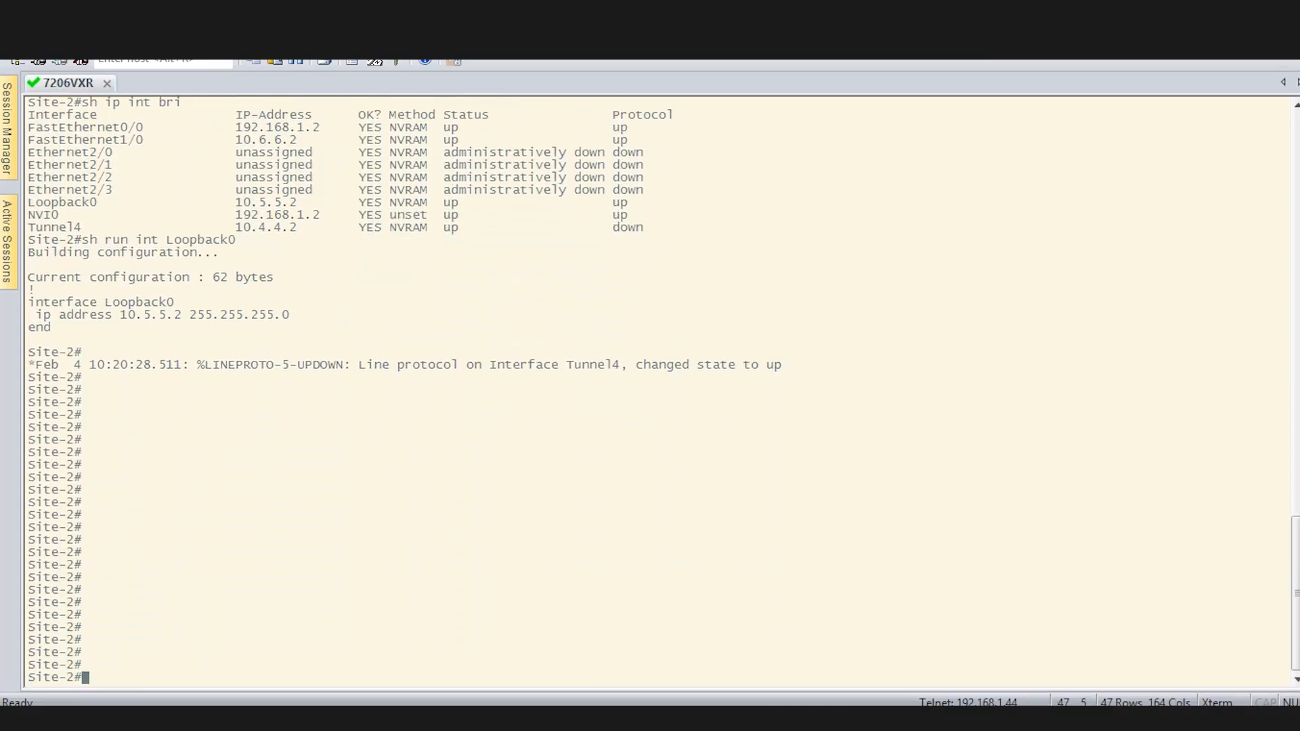
key("Return")
key("Return")
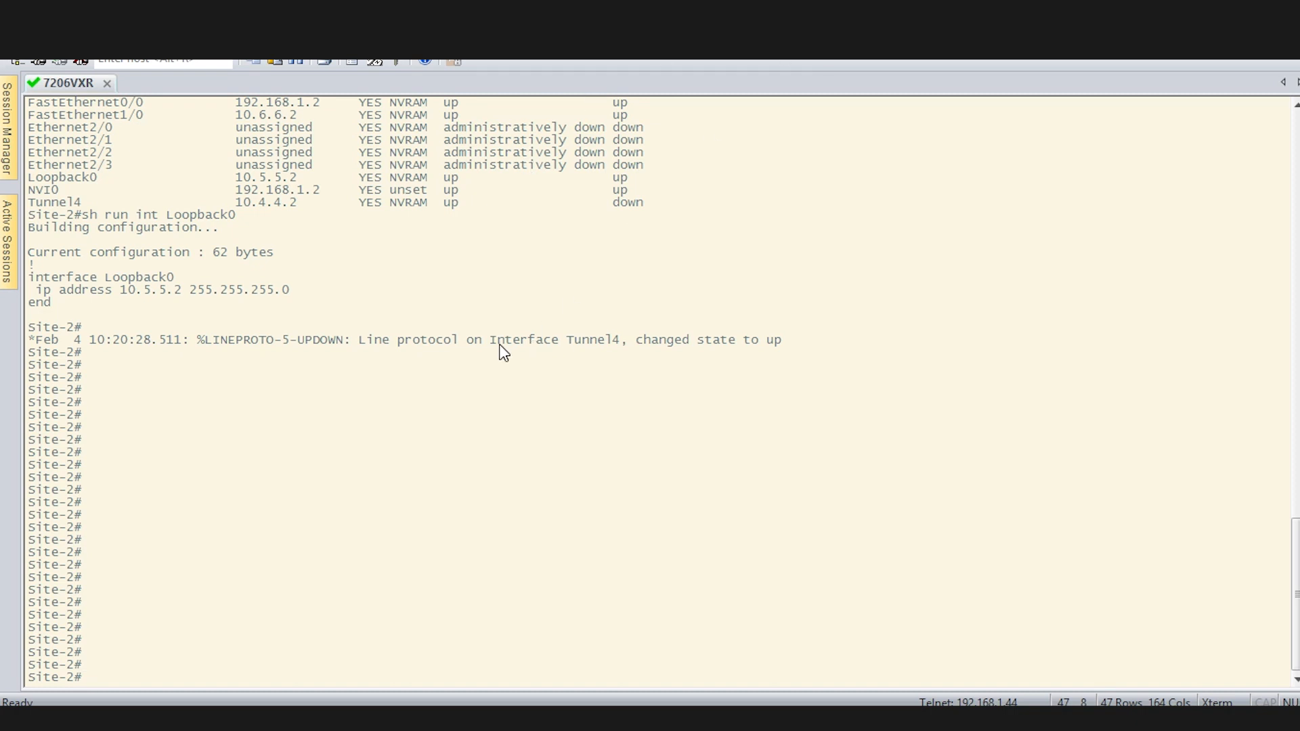
left_click_drag(500, 347, 761, 345)
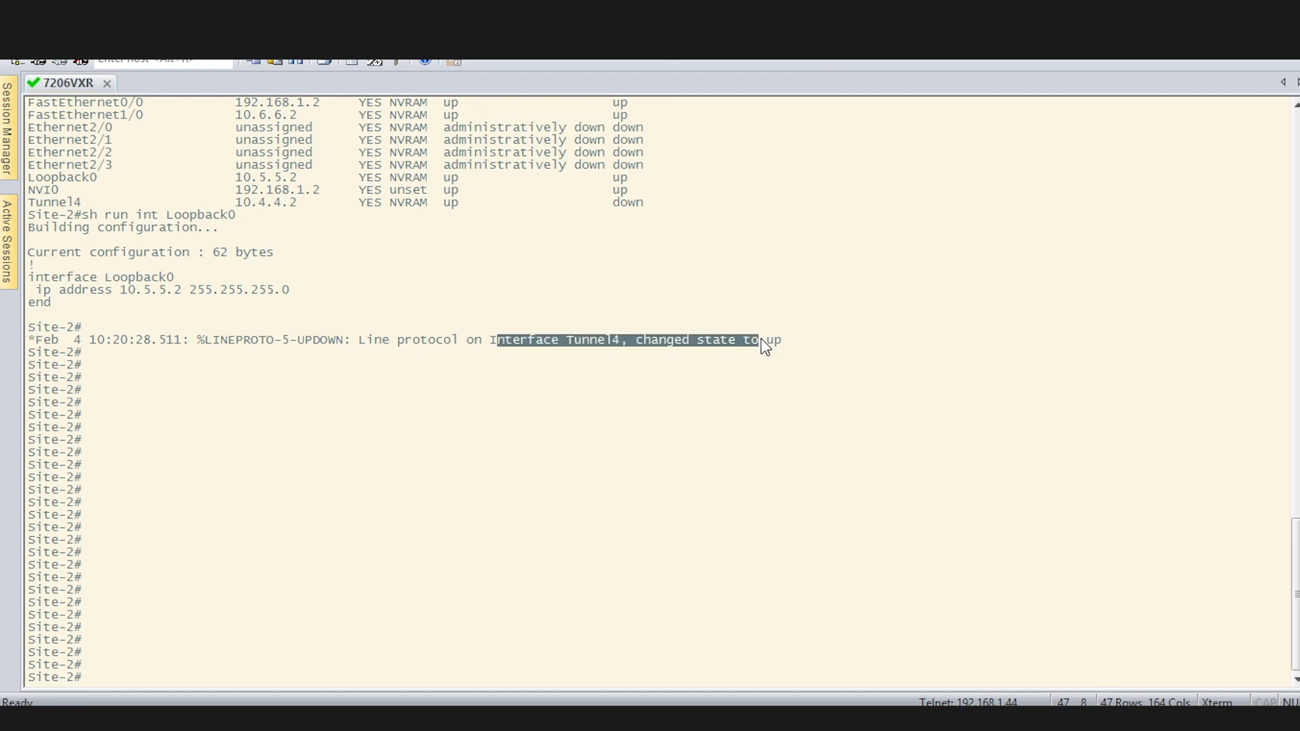
left_click(761, 341)
List interface descriptions with sh int des and highlight the Tu4 up/up row.
type("s")
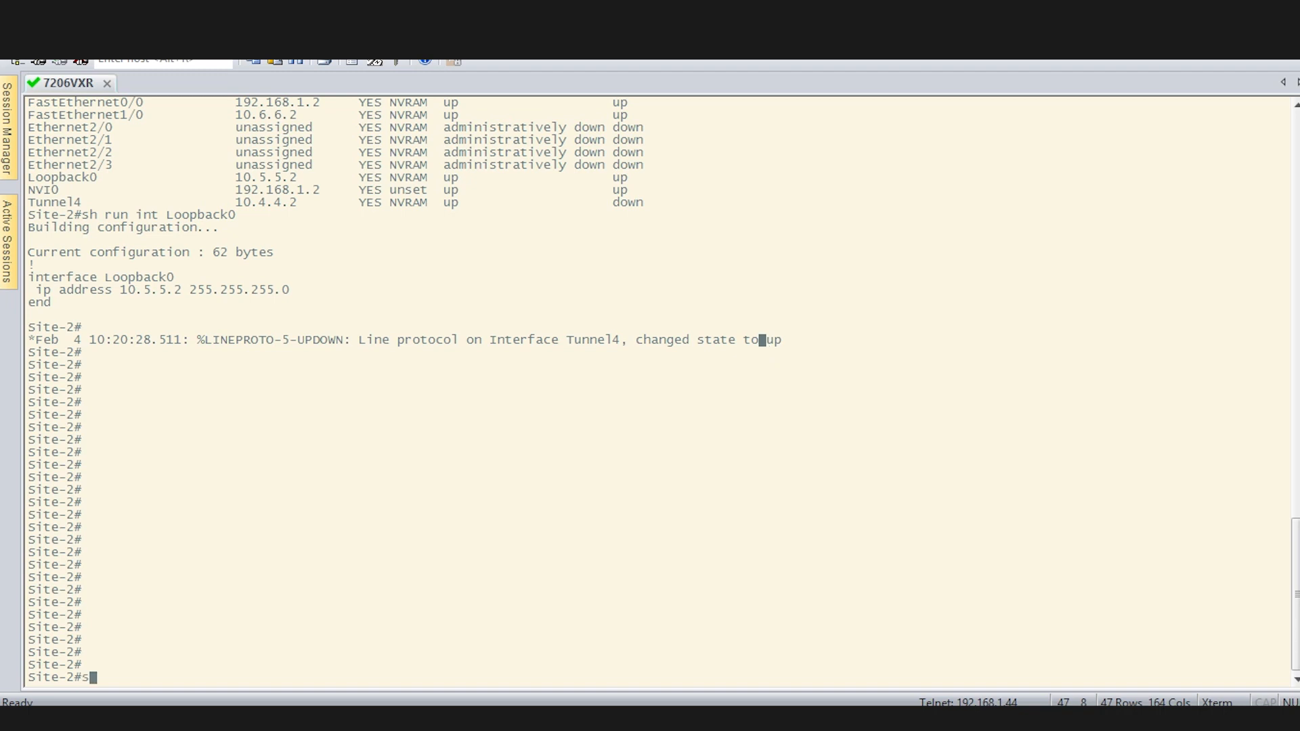
type("h int des")
key("Return")
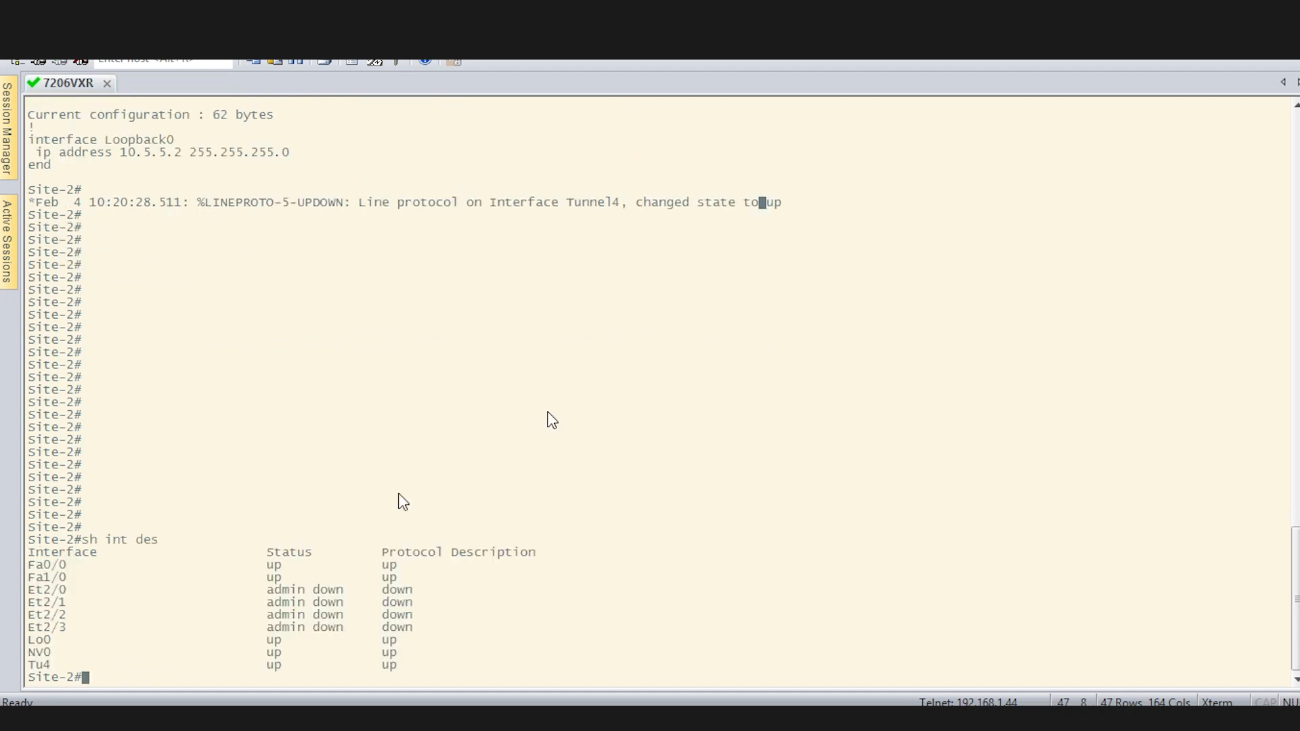
left_click_drag(31, 661, 445, 667)
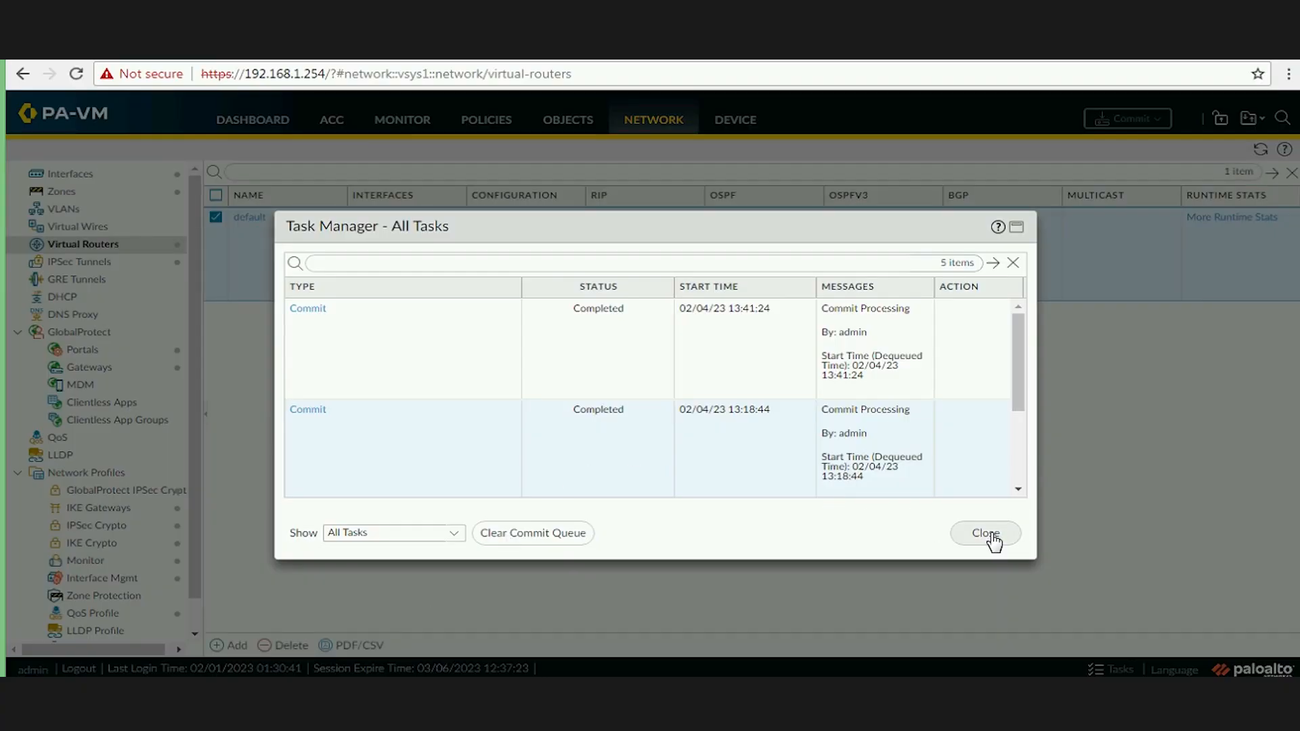
Dismiss the Task Manager commit list and go to the IPSec Tunnels page.
left_click(989, 534)
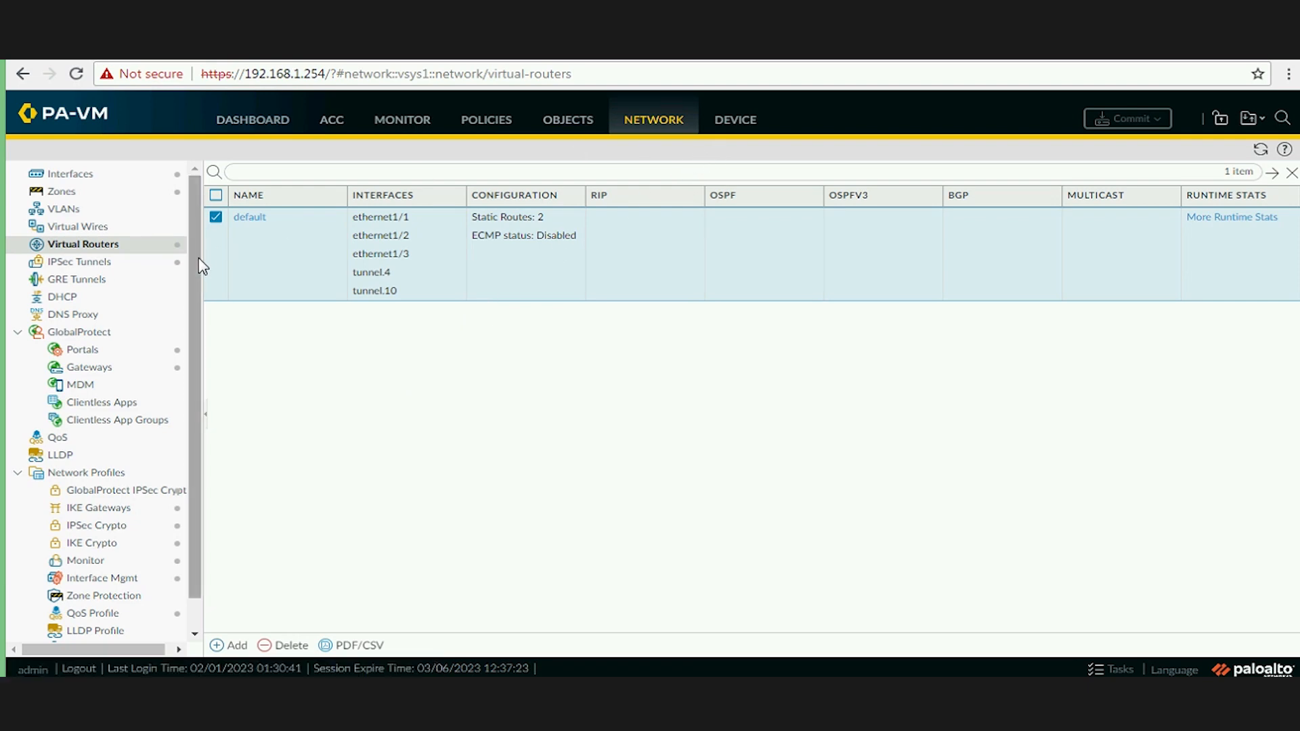
left_click(125, 268)
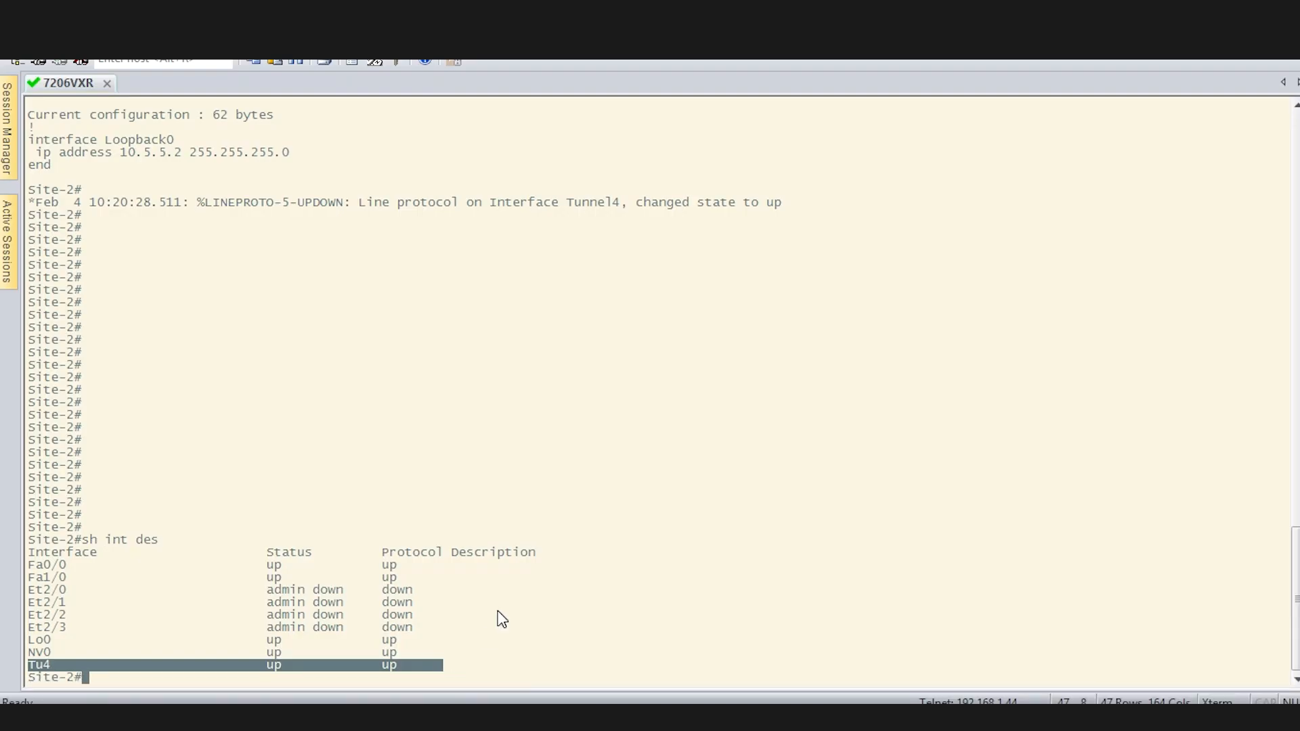
Run sh crypto isakmp sa detail on Site-2 using Tab completion.
type("sh cry")
key("Tab")
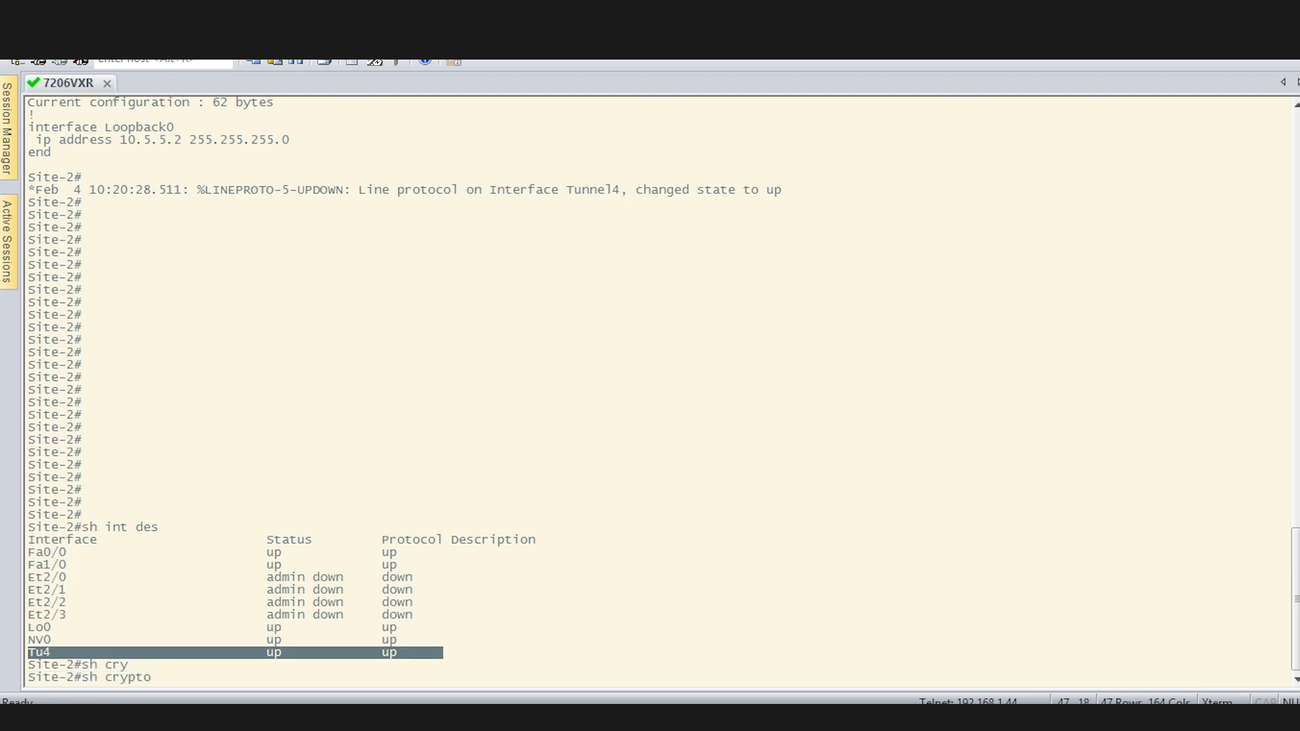
type("isa")
key("Tab")
type("sa ")
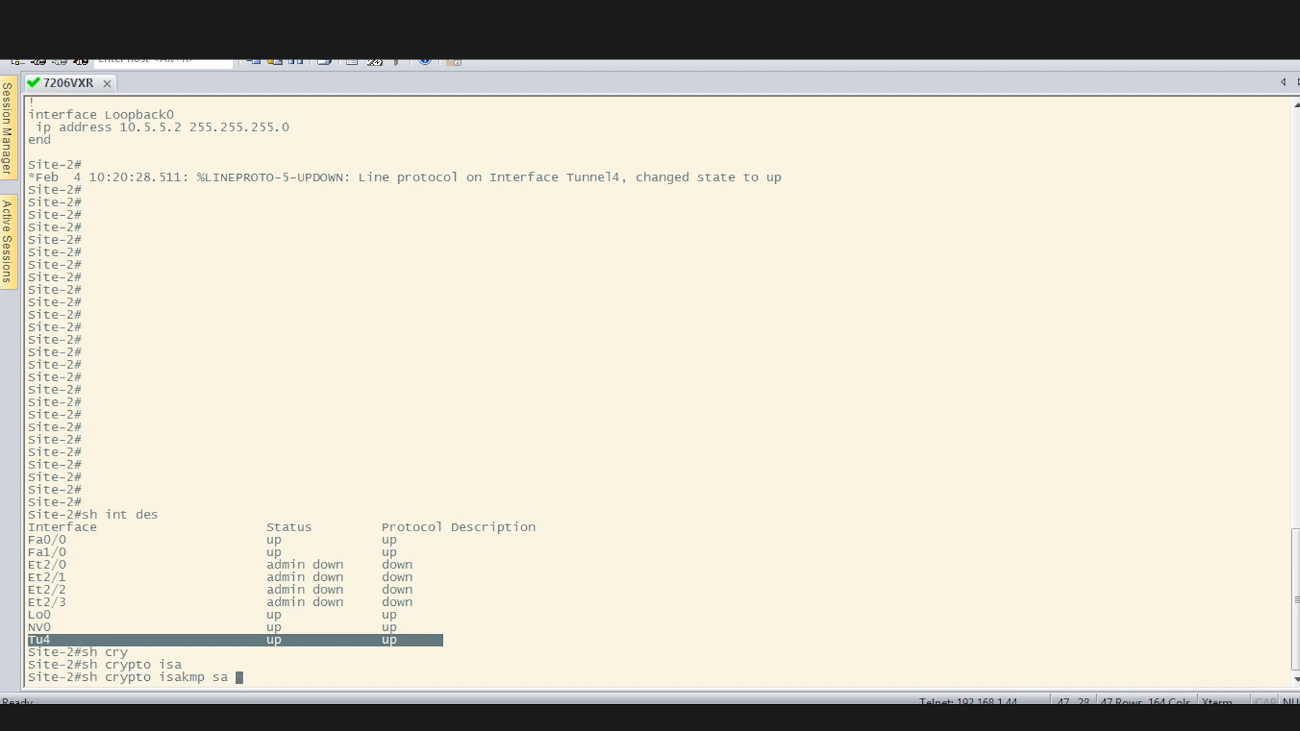
type("det")
key("Tab")
key("Return")
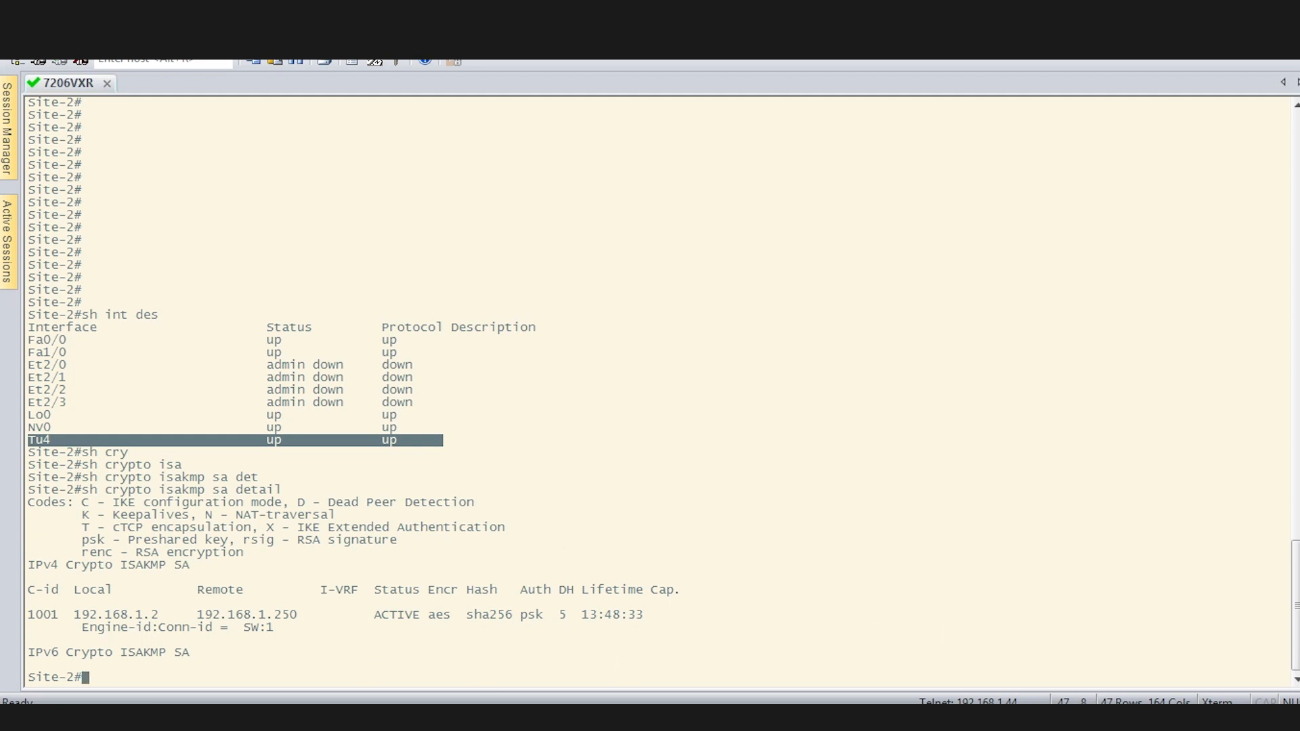
Mark in red the Local column, ACTIVE status, aes/sha256/psk values and 13:48:33 lifetime, then clear.
key("ctrl+alt+g")
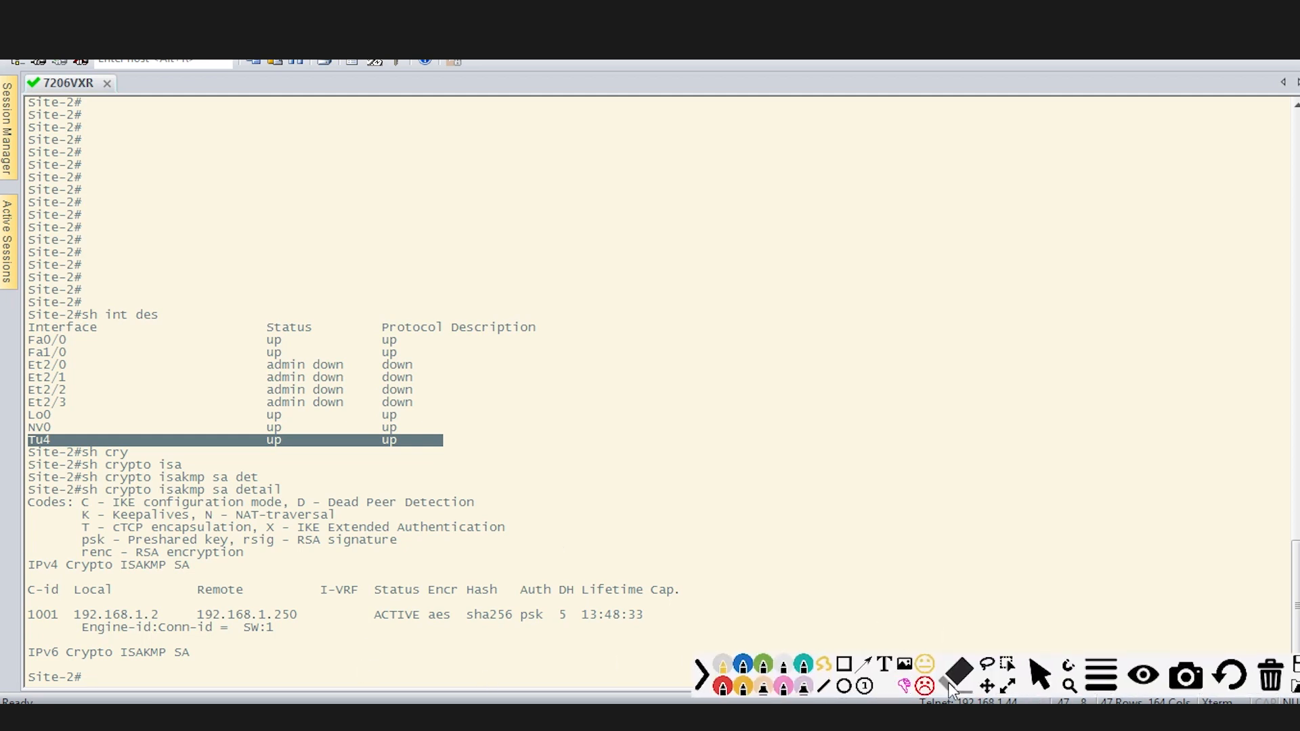
left_click(680, 684)
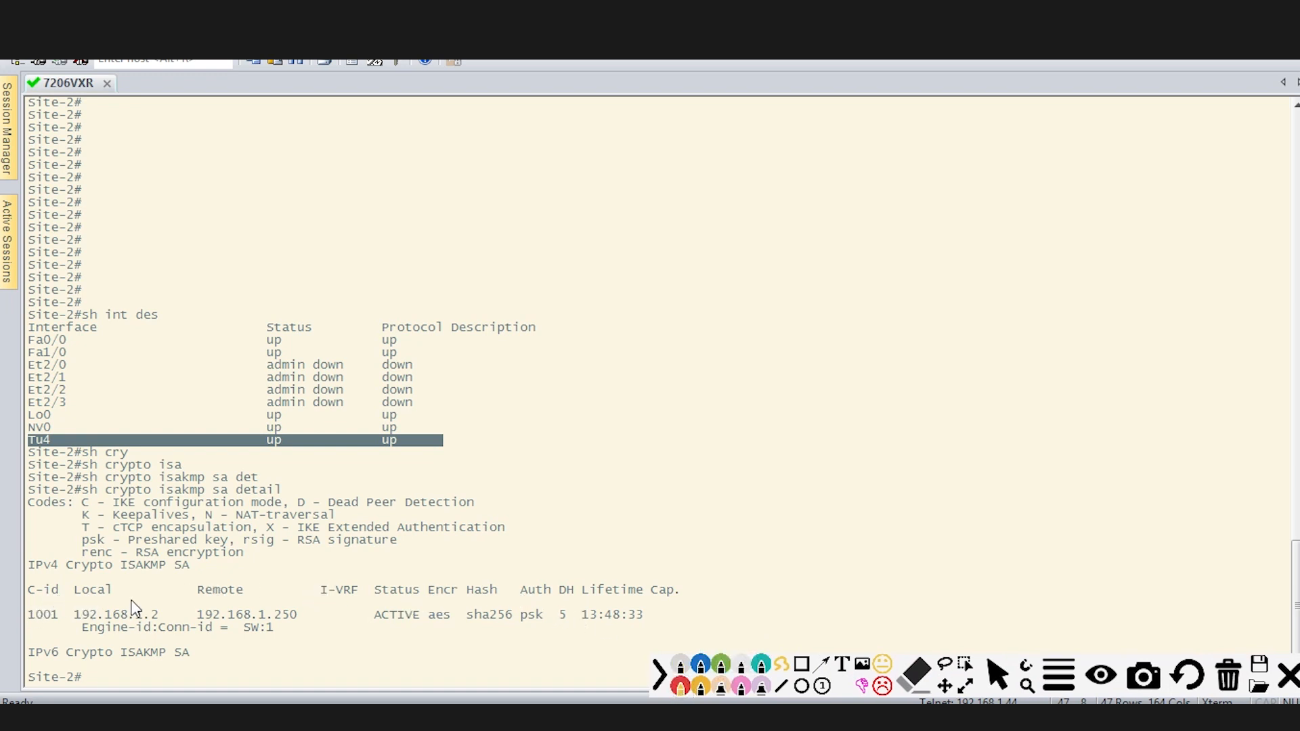
mouse_move(70, 605)
left_mouse_down()
mouse_move(244, 596)
mouse_move(291, 628)
mouse_move(188, 622)
mouse_move(201, 590)
left_mouse_up()
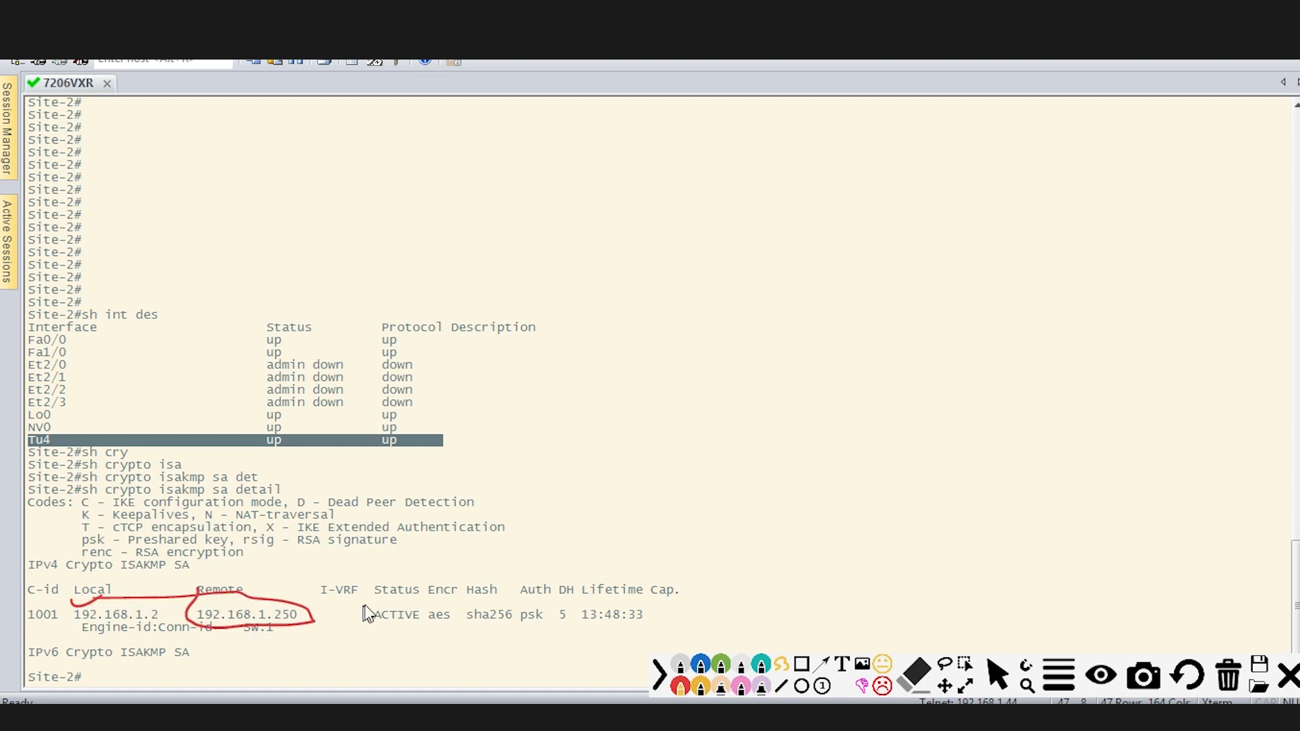
left_click_drag(352, 613, 374, 610)
mouse_move(461, 630)
left_mouse_down()
mouse_move(537, 628)
mouse_move(552, 613)
mouse_move(577, 624)
left_mouse_up()
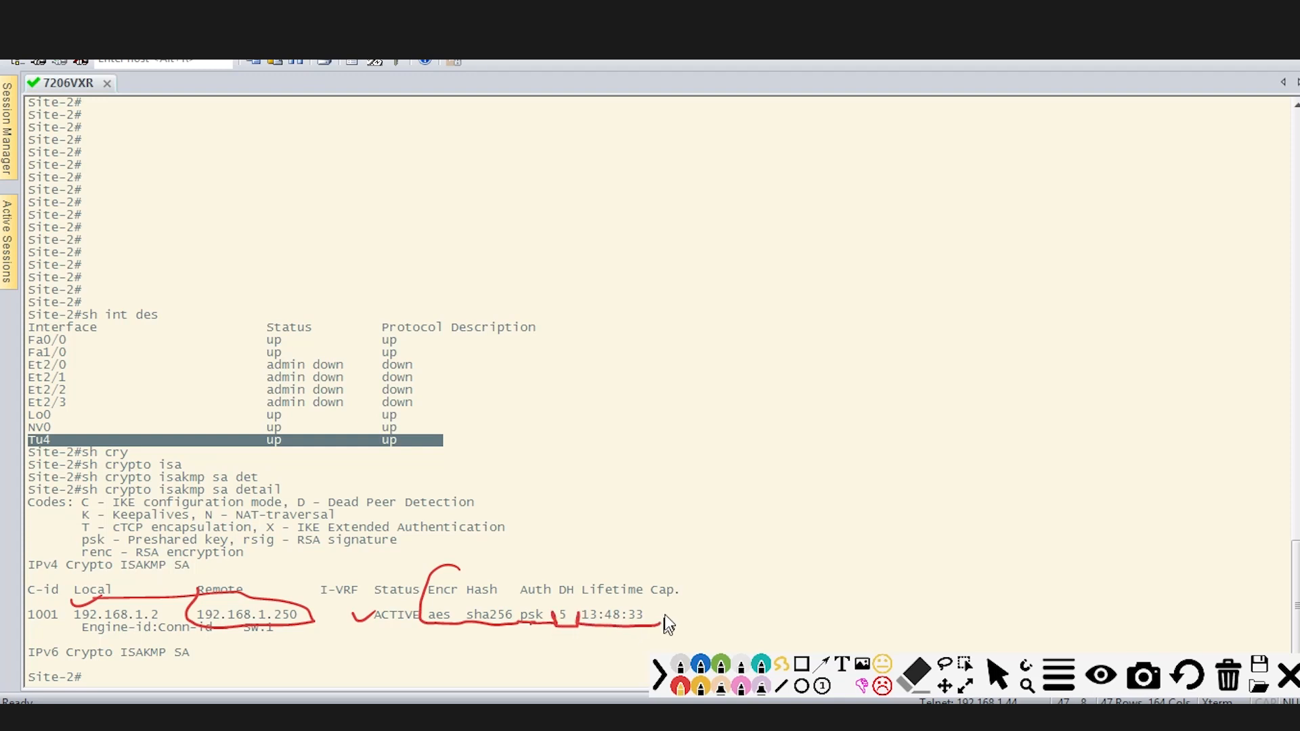
mouse_move(666, 622)
left_mouse_down()
mouse_move(610, 604)
mouse_move(581, 609)
mouse_move(579, 626)
left_mouse_up()
left_click(1288, 679)
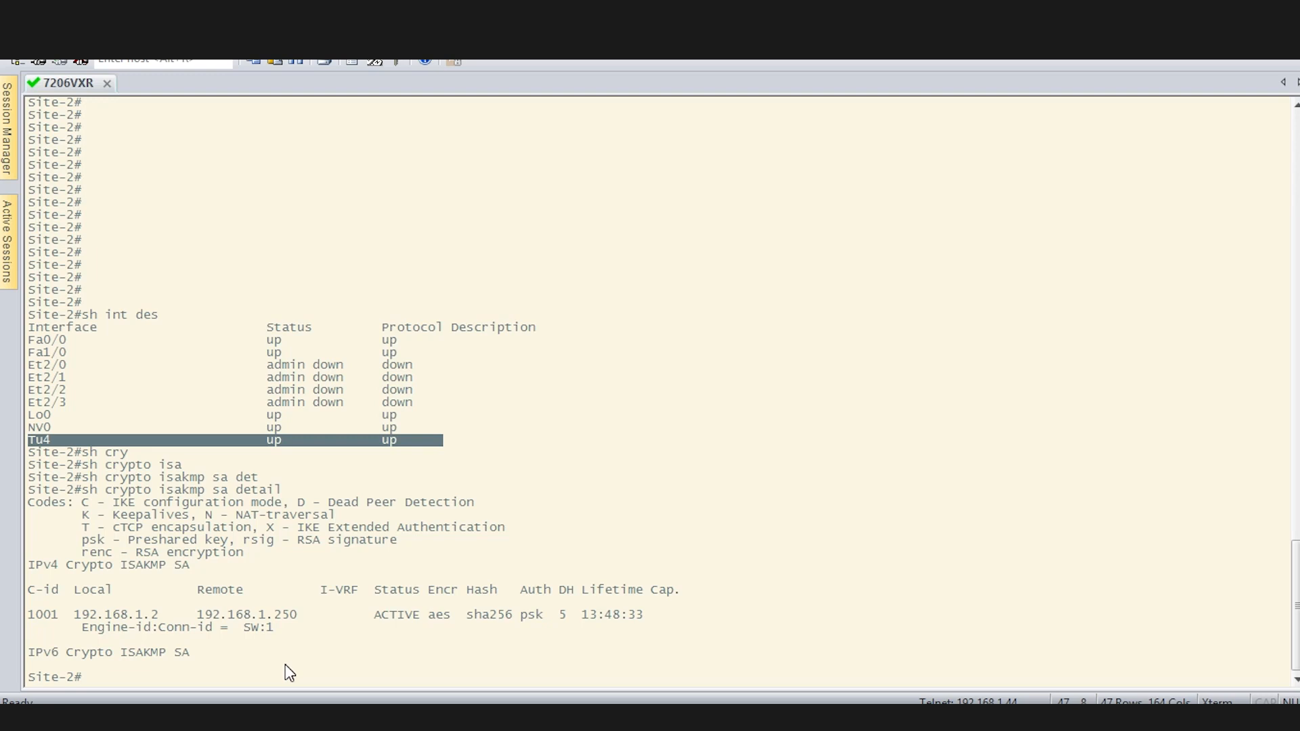
Run sh crypto ipsec sa on Site-2 and page through the output.
left_click(416, 451)
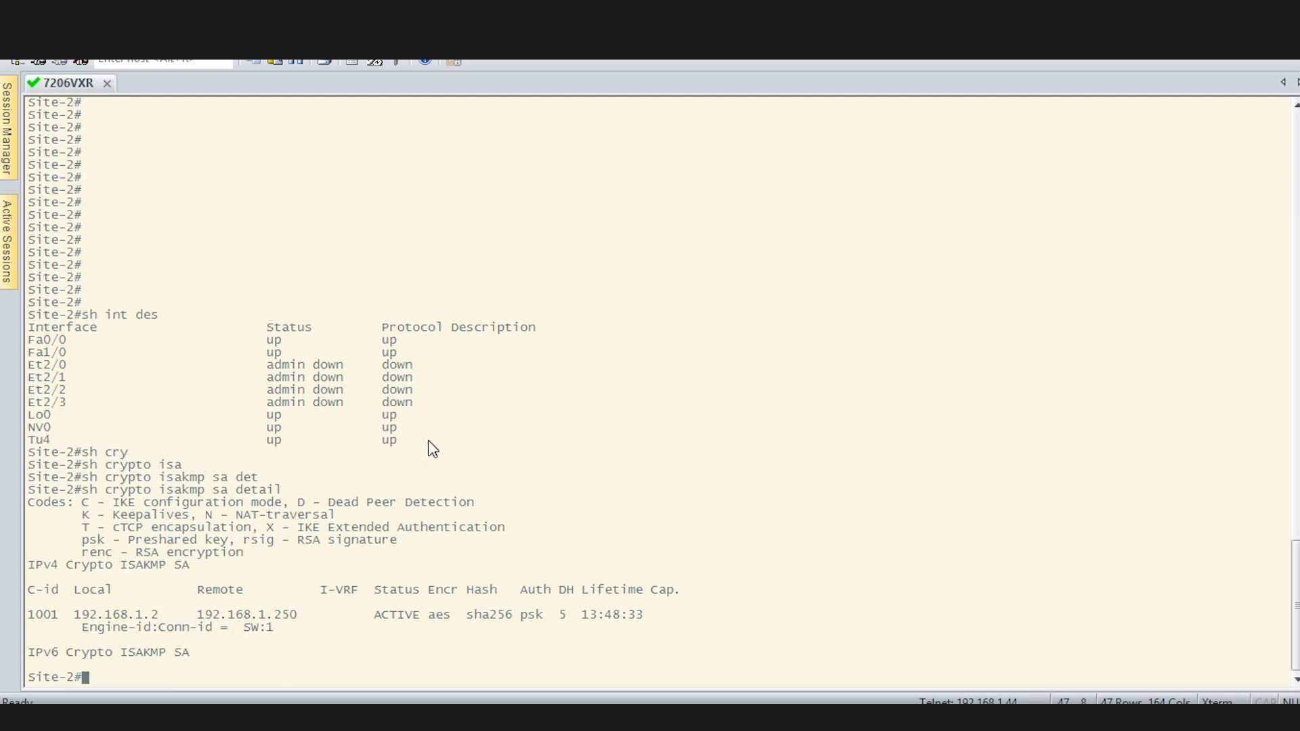
key("Return")
key("Return")
type("sh")
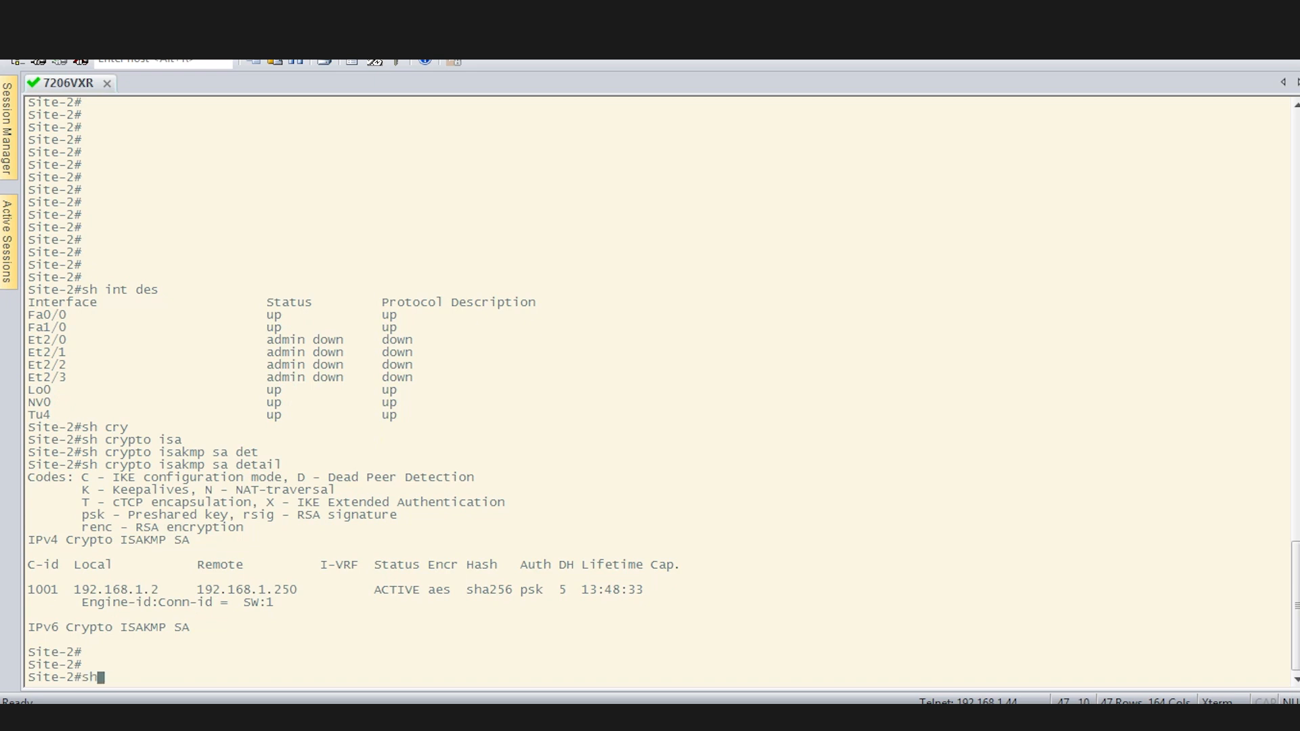
type(" cry")
key("Tab")
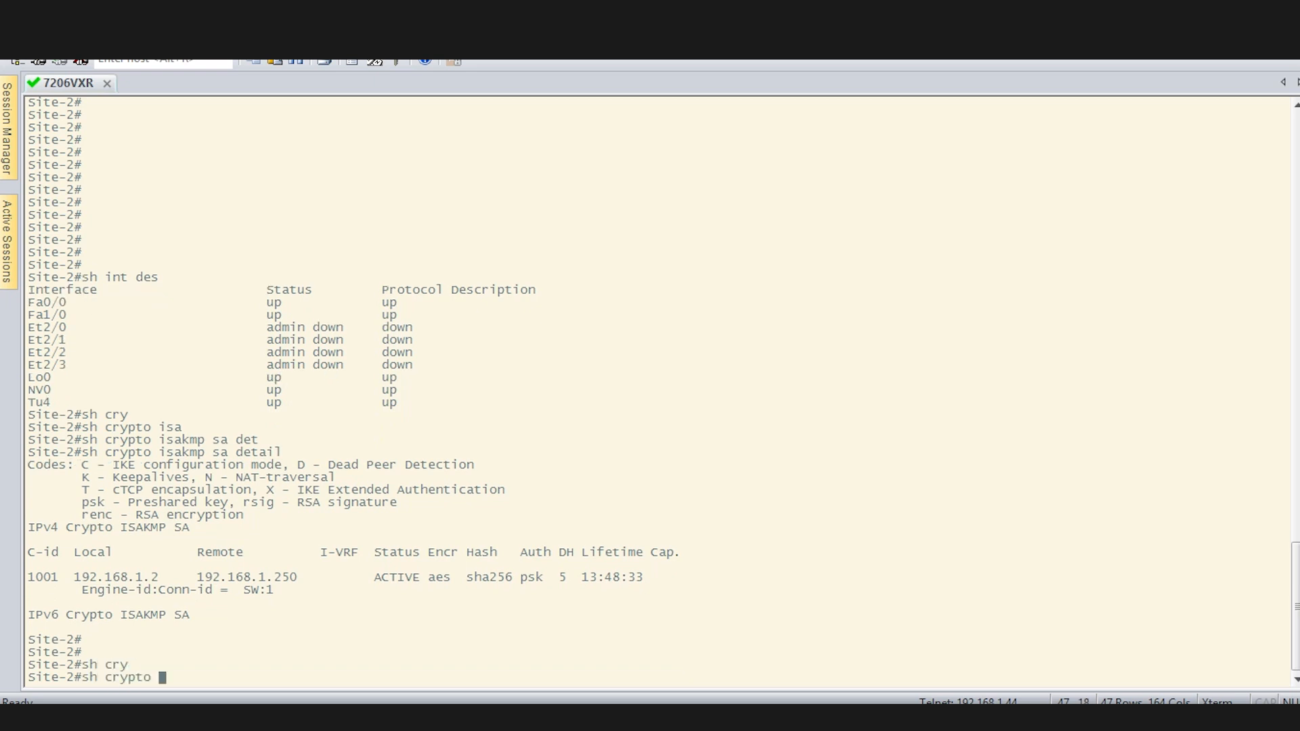
type("ipse")
key("Tab")
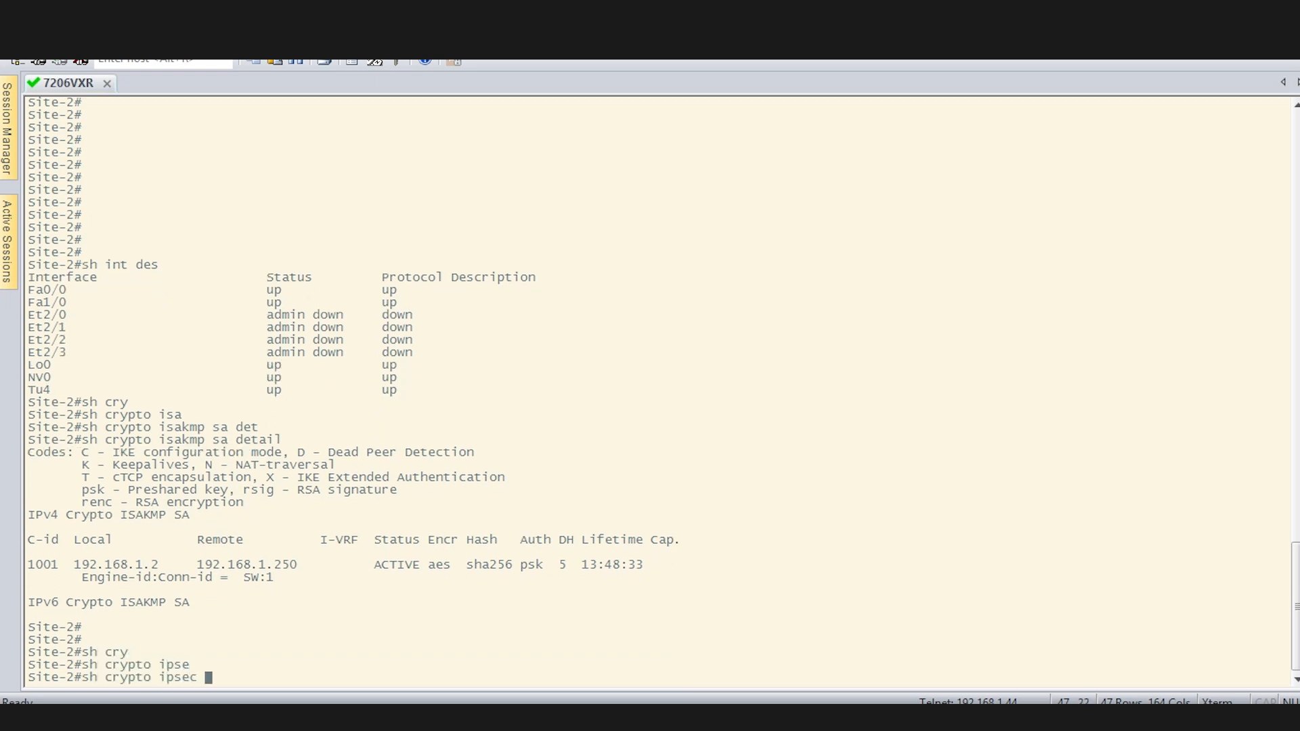
type("sa")
key("Return")
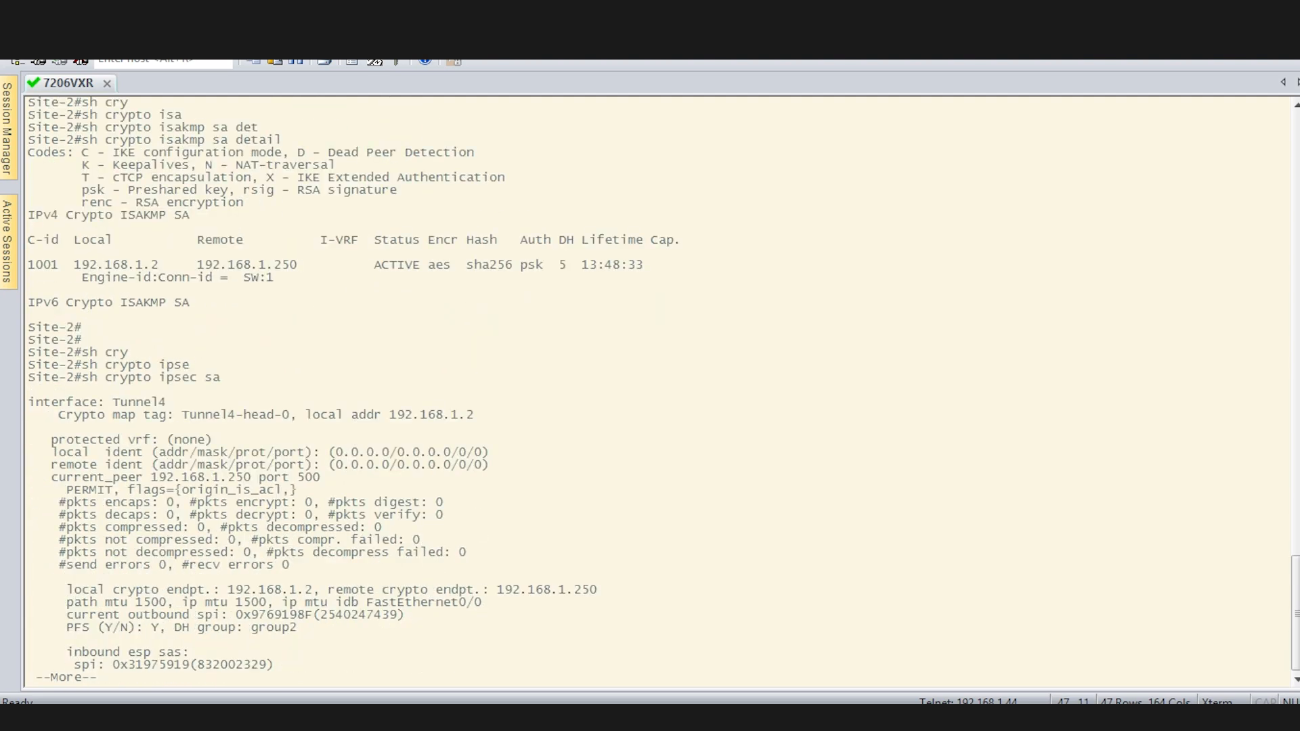
key("Return")
key("Return")
key("Return")
key("Return")
key("Return")
key("Return")
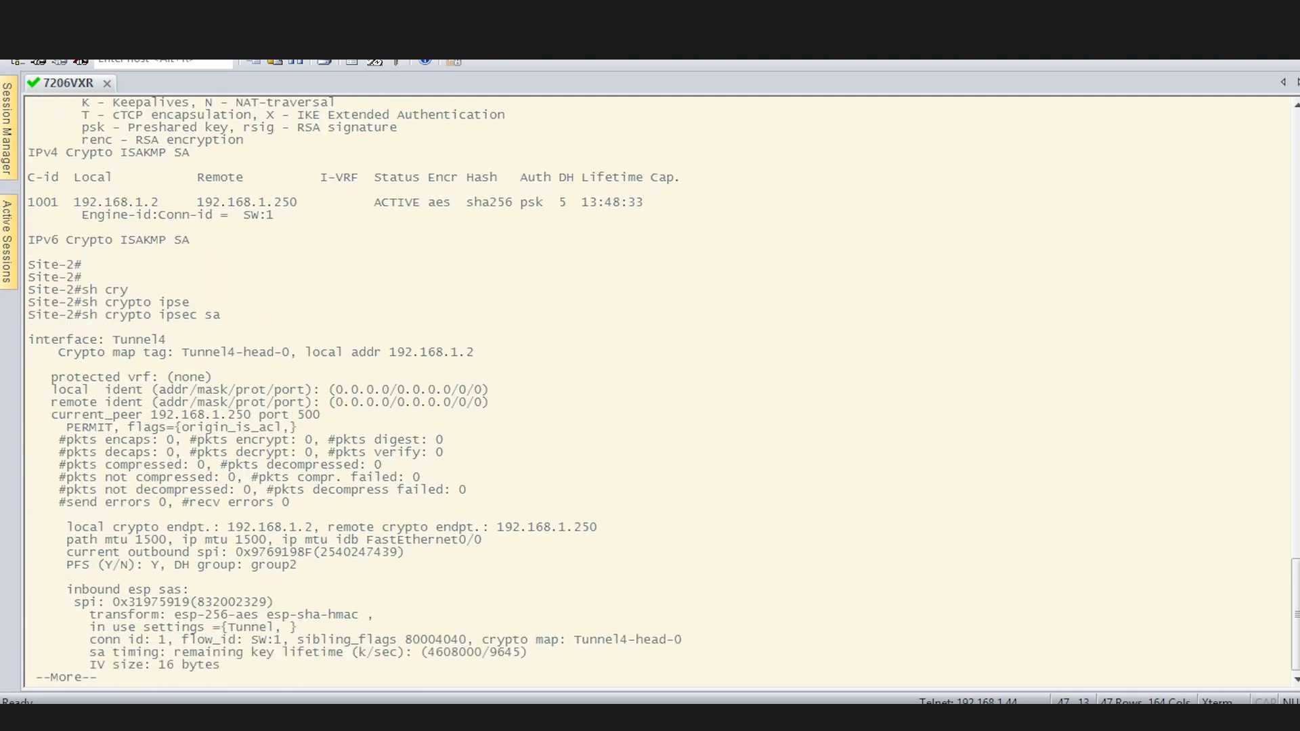
key("Return")
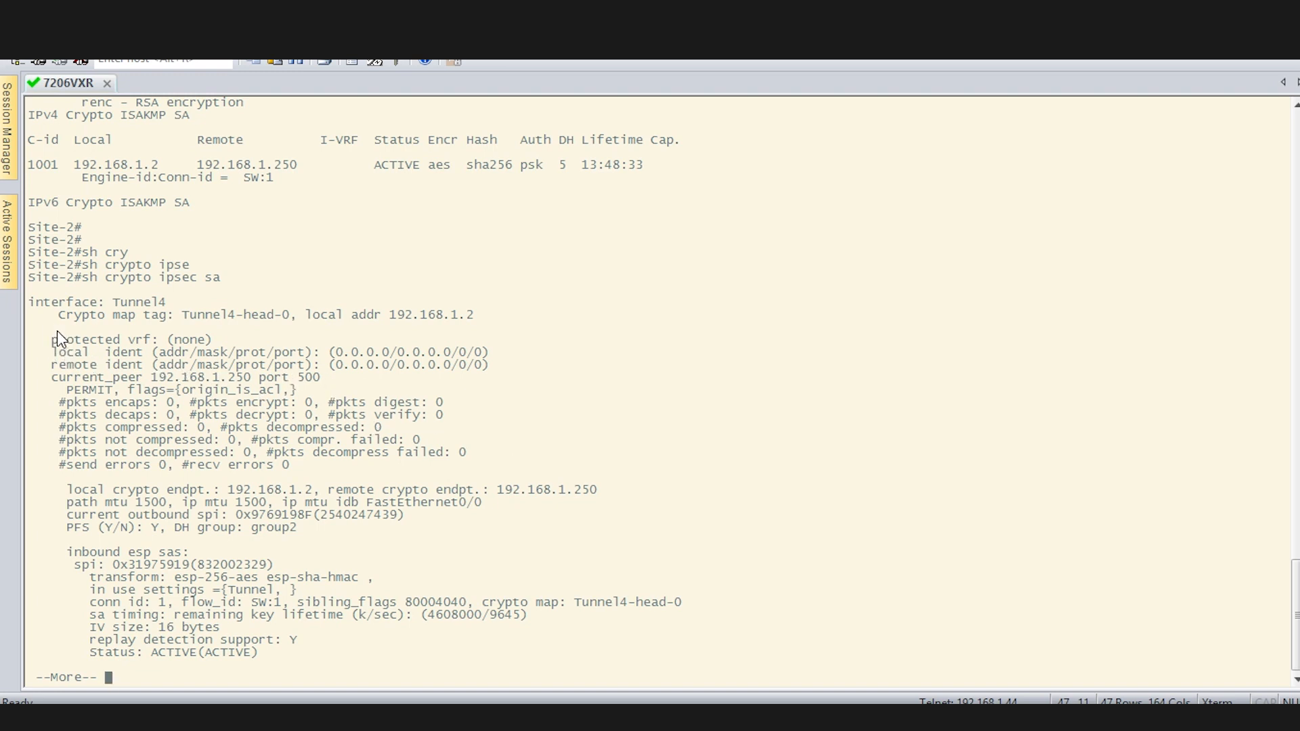
Highlight the protected vrf and packet counter lines, then the remote ident through PERMIT lines.
left_click_drag(57, 330, 507, 467)
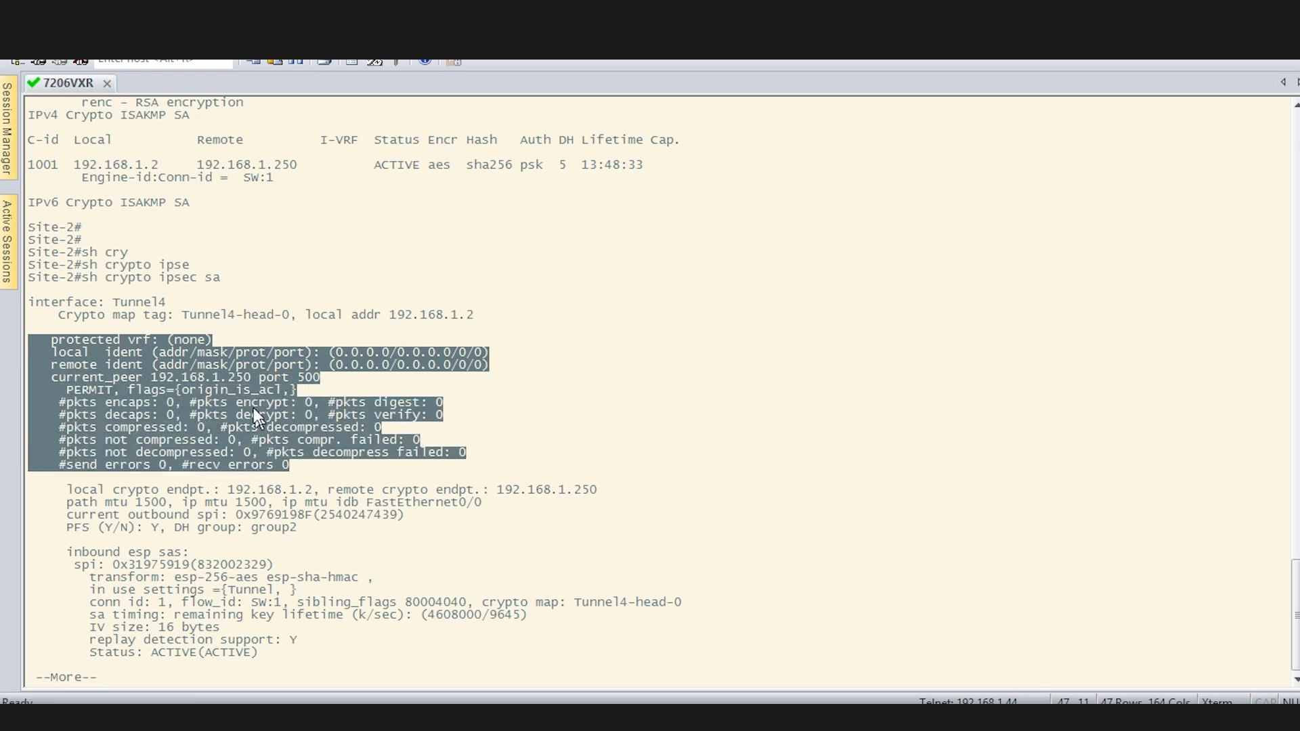
left_click(136, 390)
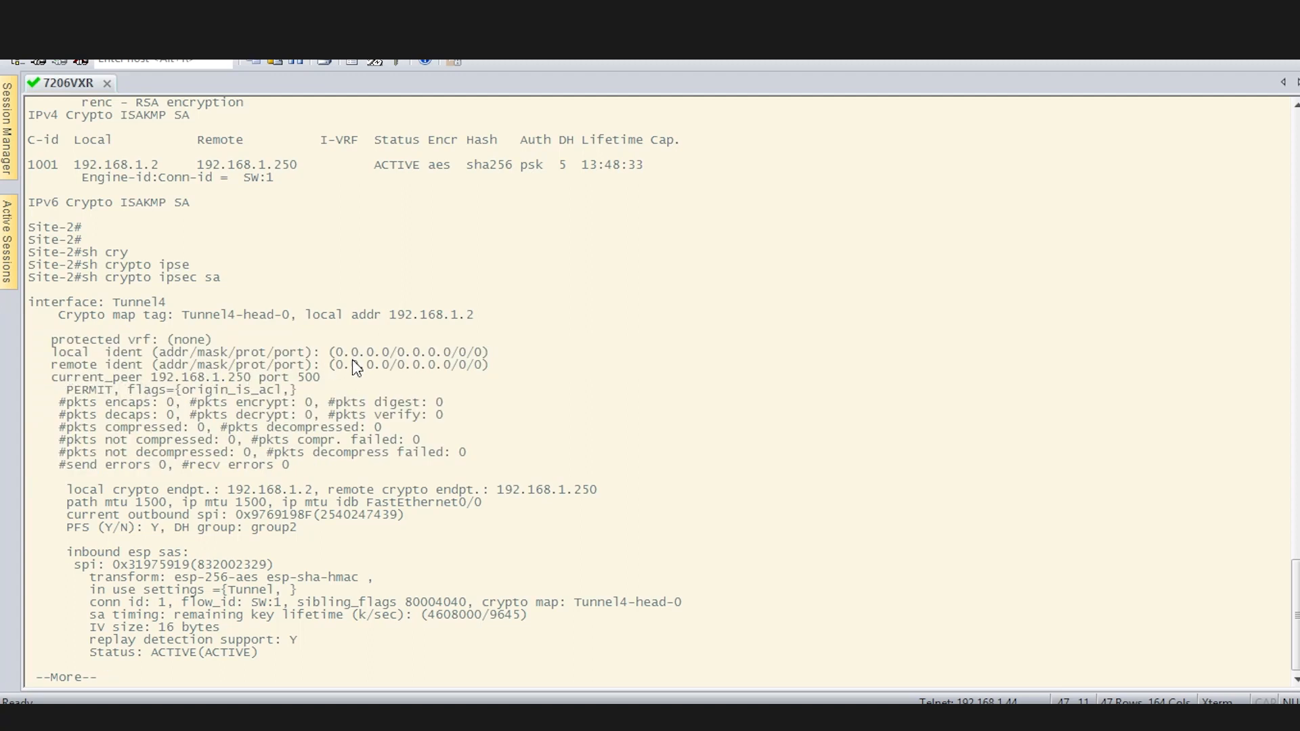
left_click_drag(353, 365, 555, 391)
left_click(500, 455)
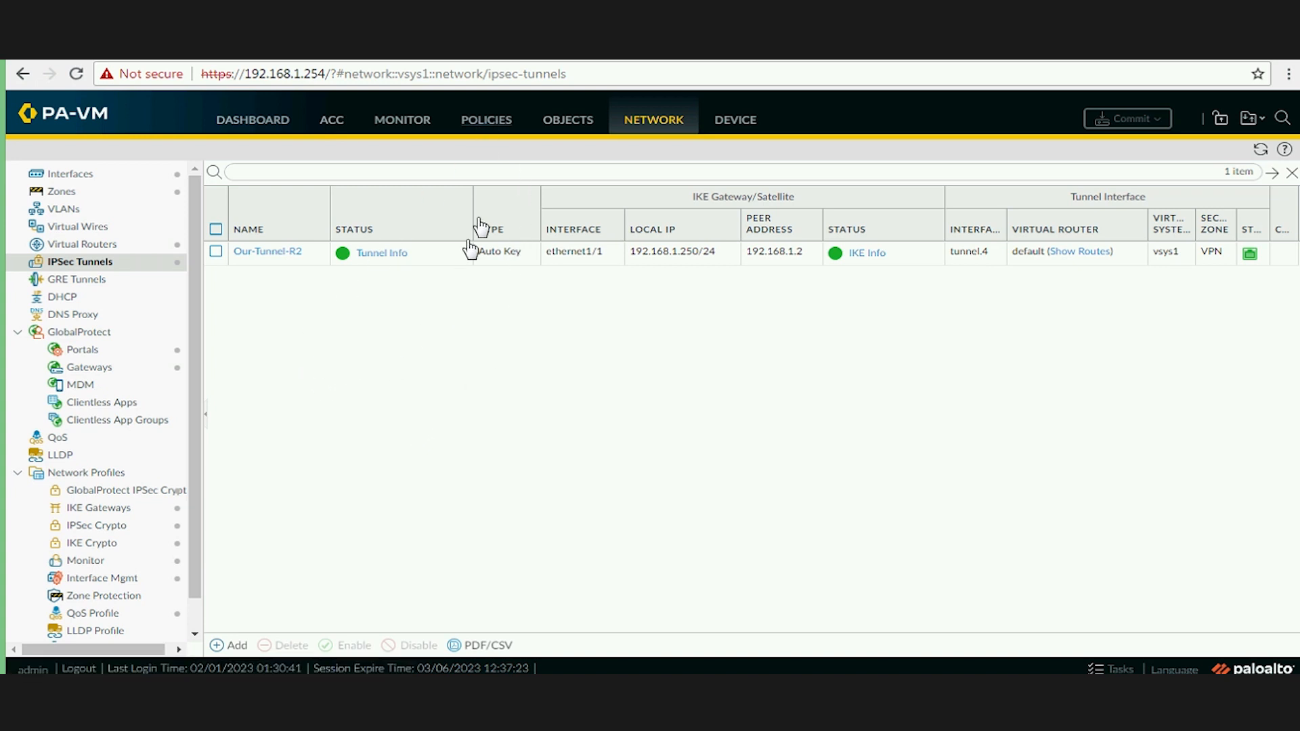
Open the Policies > Security rulebase.
left_click(485, 120)
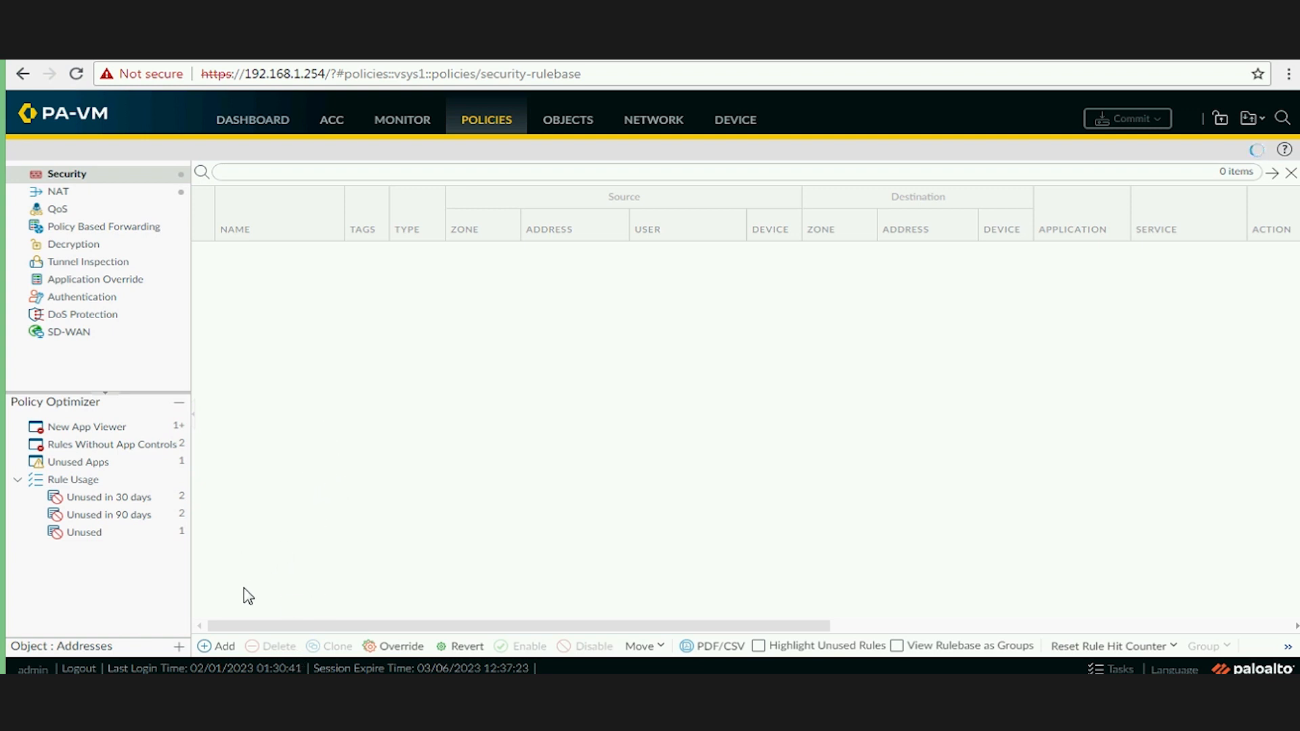
Add a new Security Policy Rule from the rulebase.
left_click(228, 647)
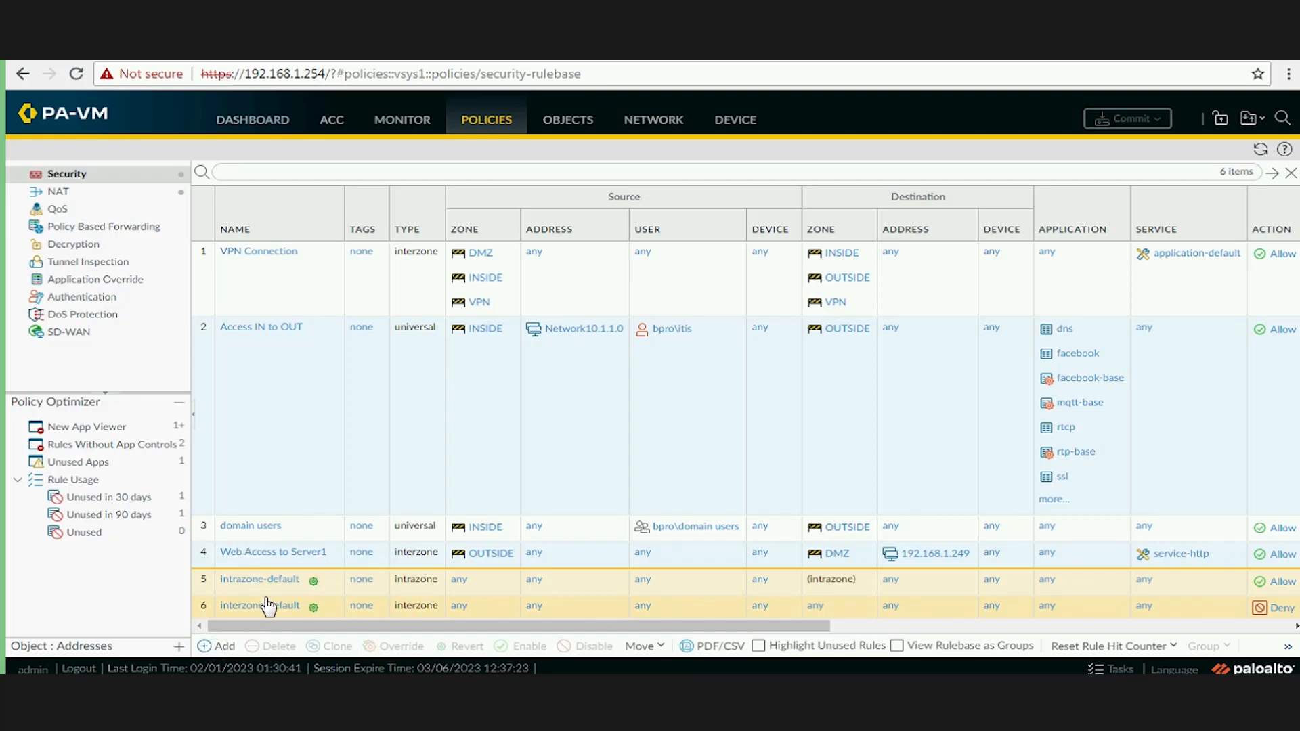
left_click(220, 650)
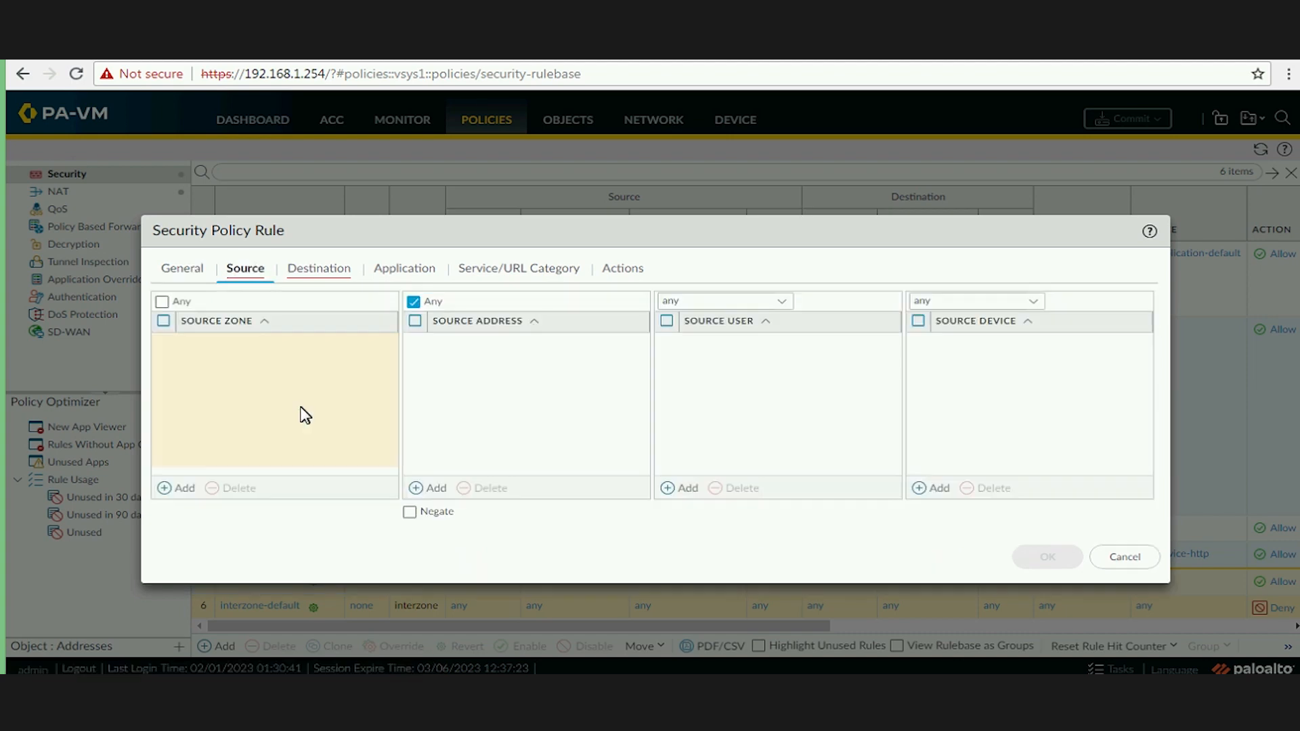
Set the rule's source zone to OUTSIDE and source address to 192.168.1.2.
left_click(182, 489)
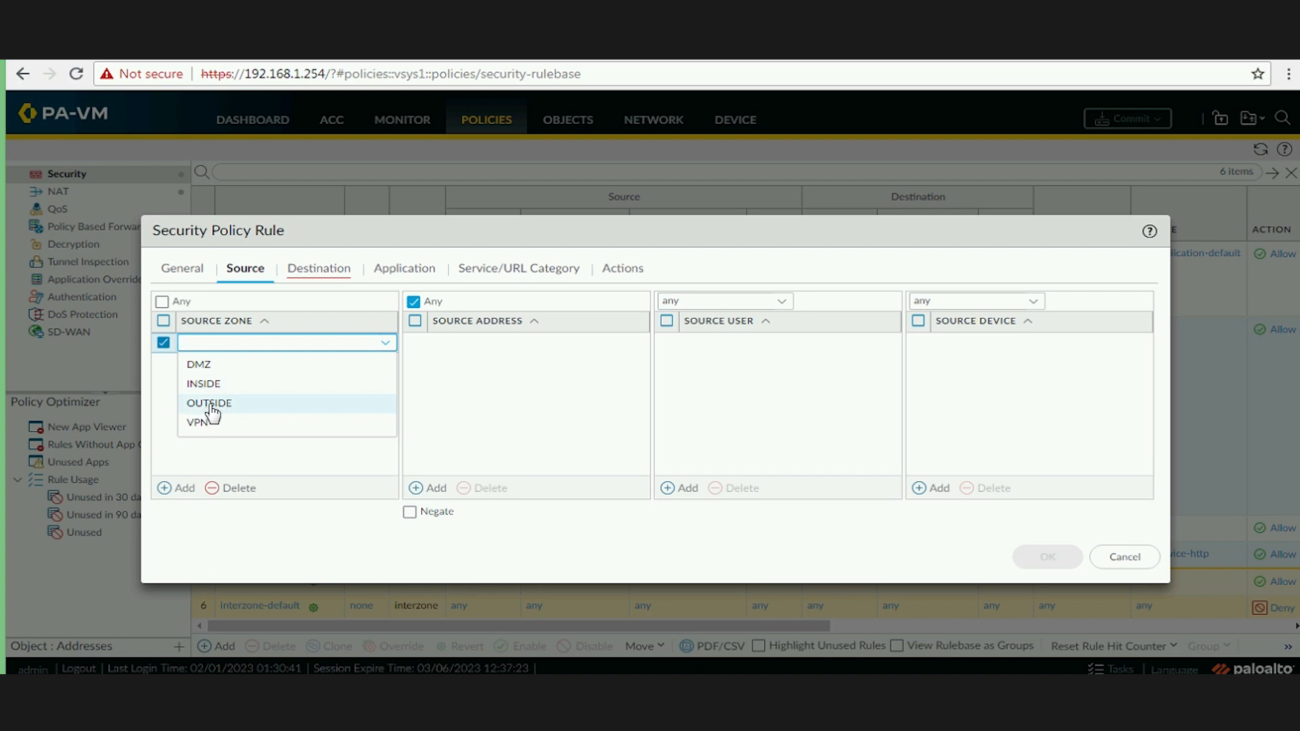
left_click(215, 405)
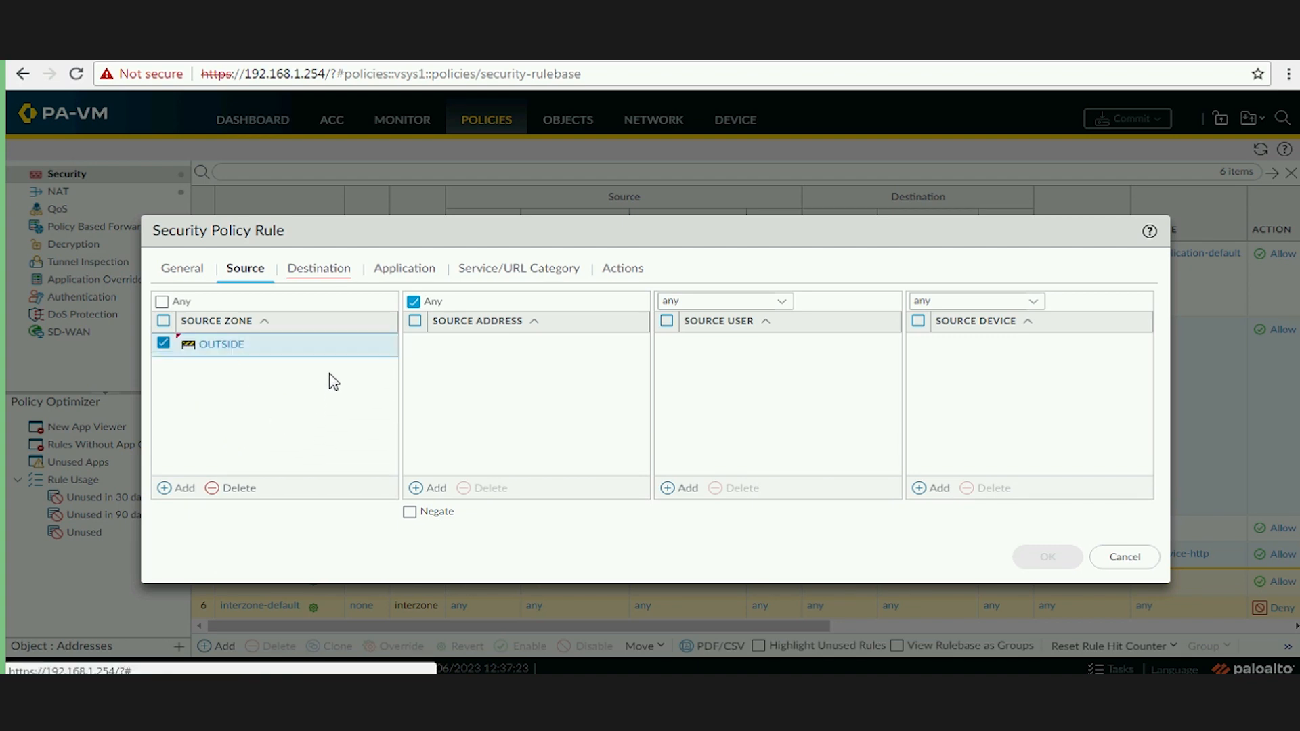
left_click(419, 488)
left_click(443, 343)
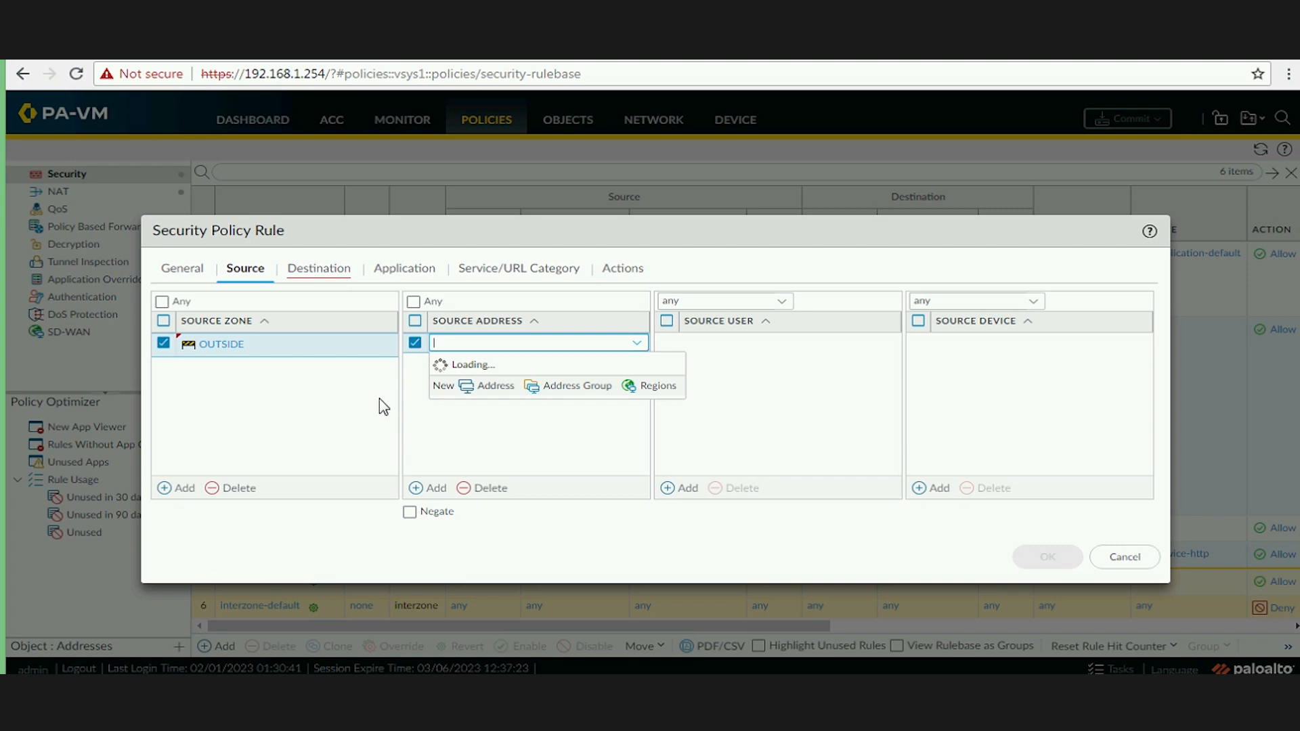
type("192.168.1.2")
left_click(314, 433)
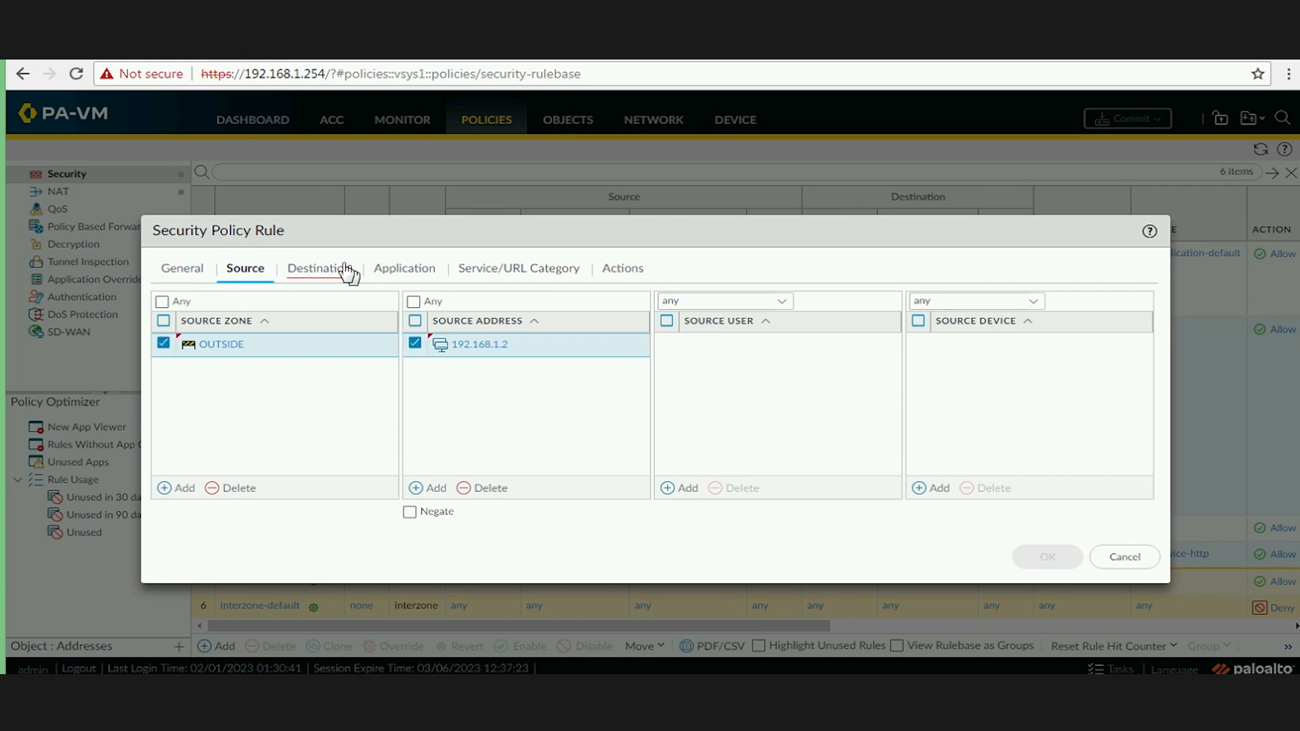
Set the destination zone to OUTSIDE and destination address to 192.168.1.250.
left_click(319, 268)
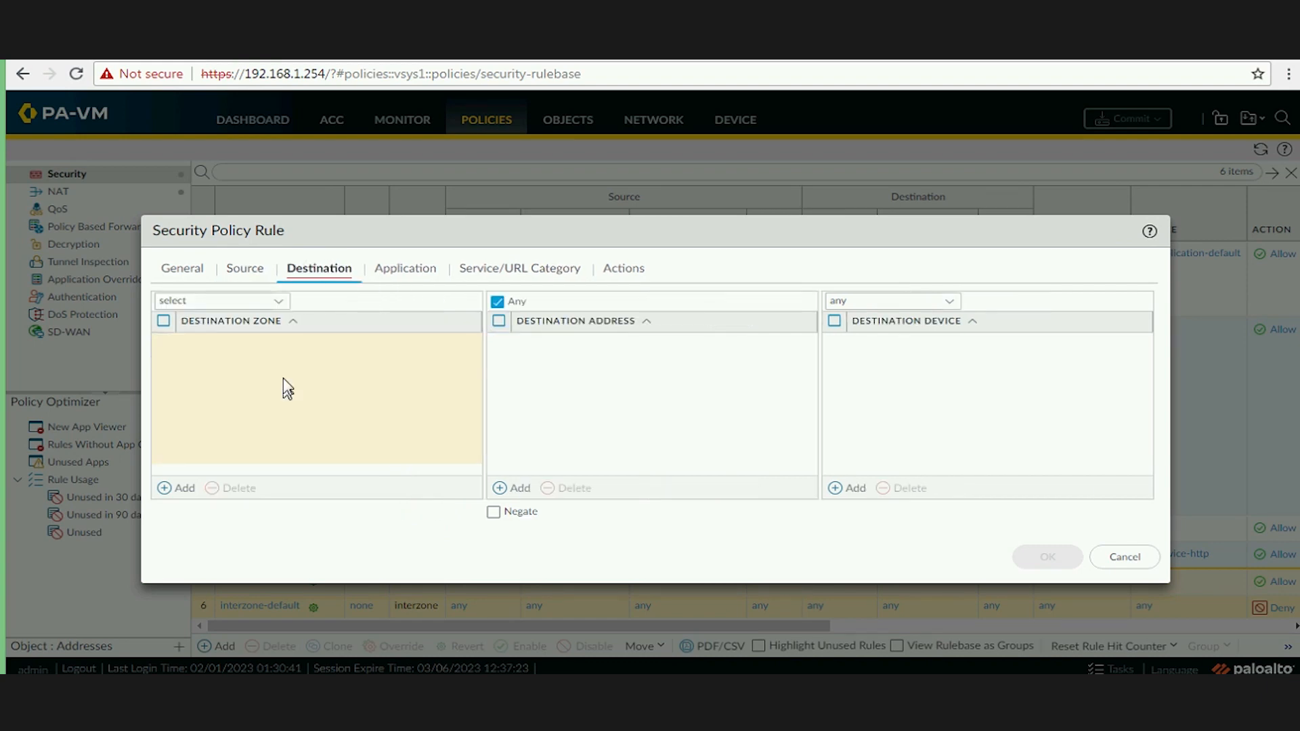
left_click(178, 488)
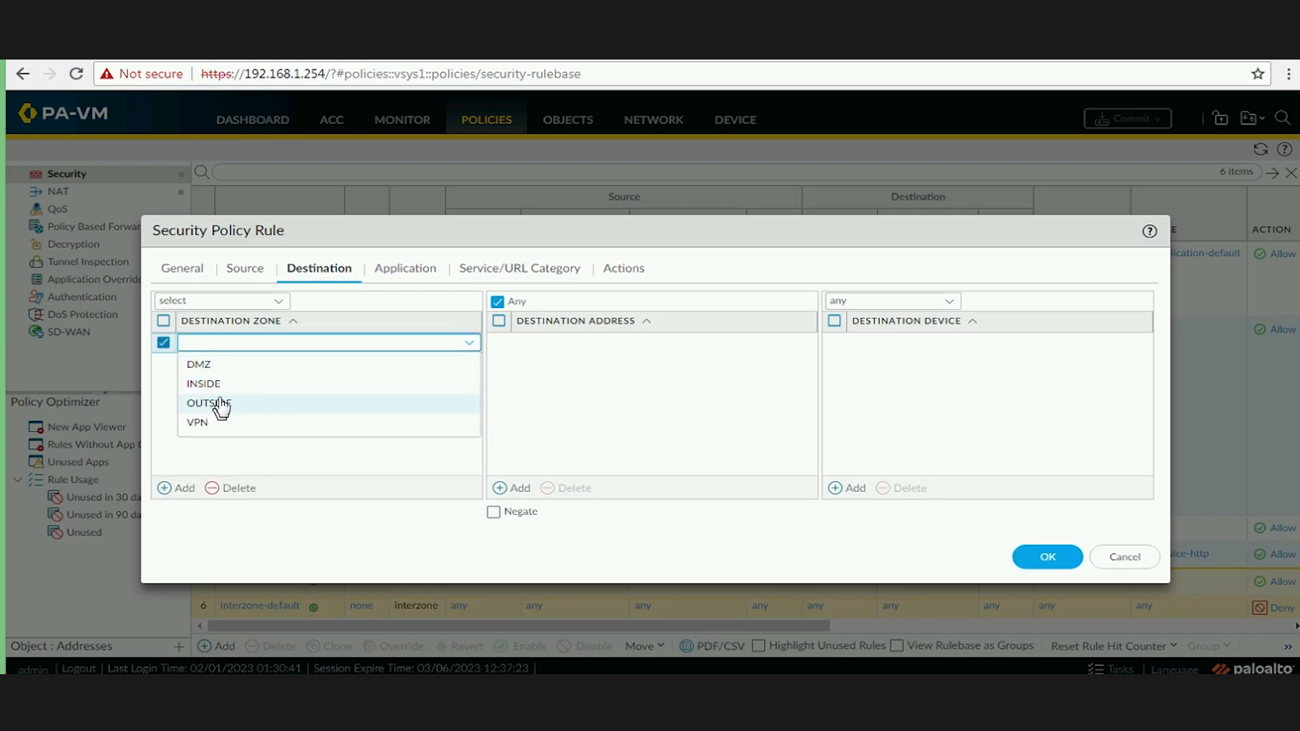
left_click(221, 403)
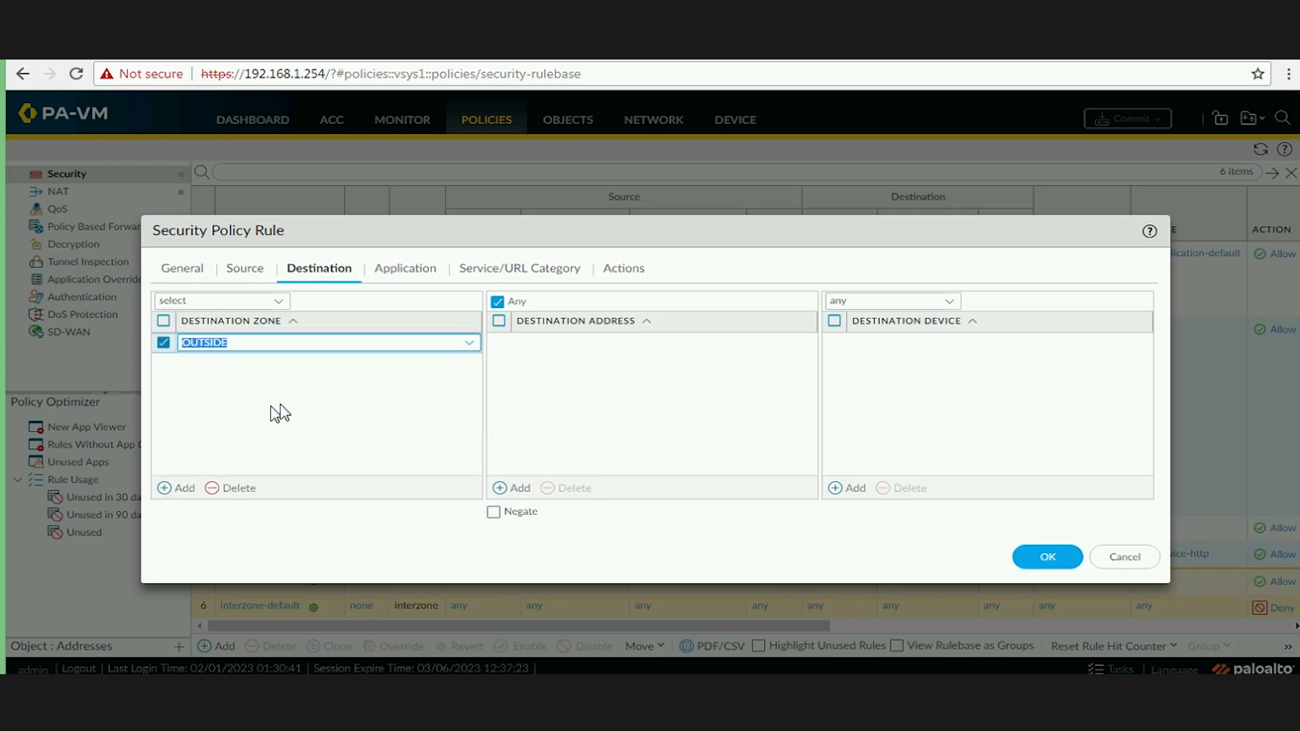
left_click(518, 490)
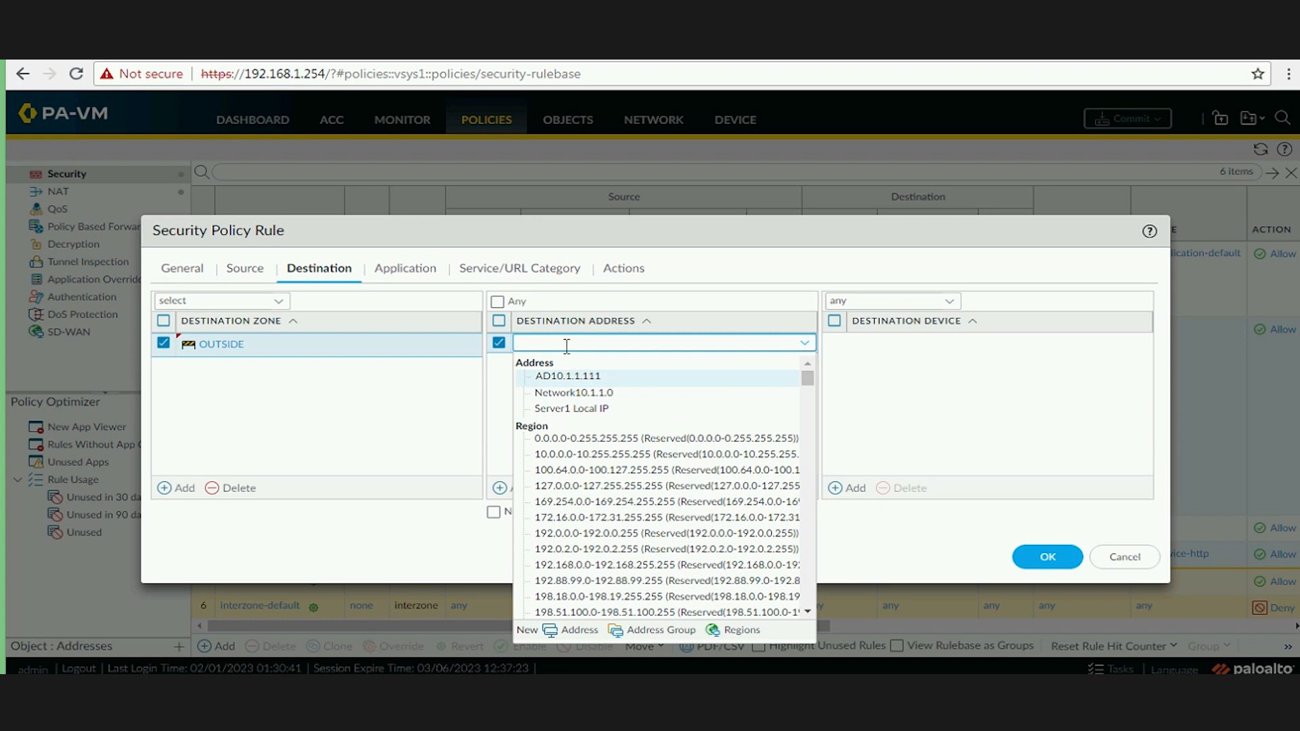
type("192.168.1.250")
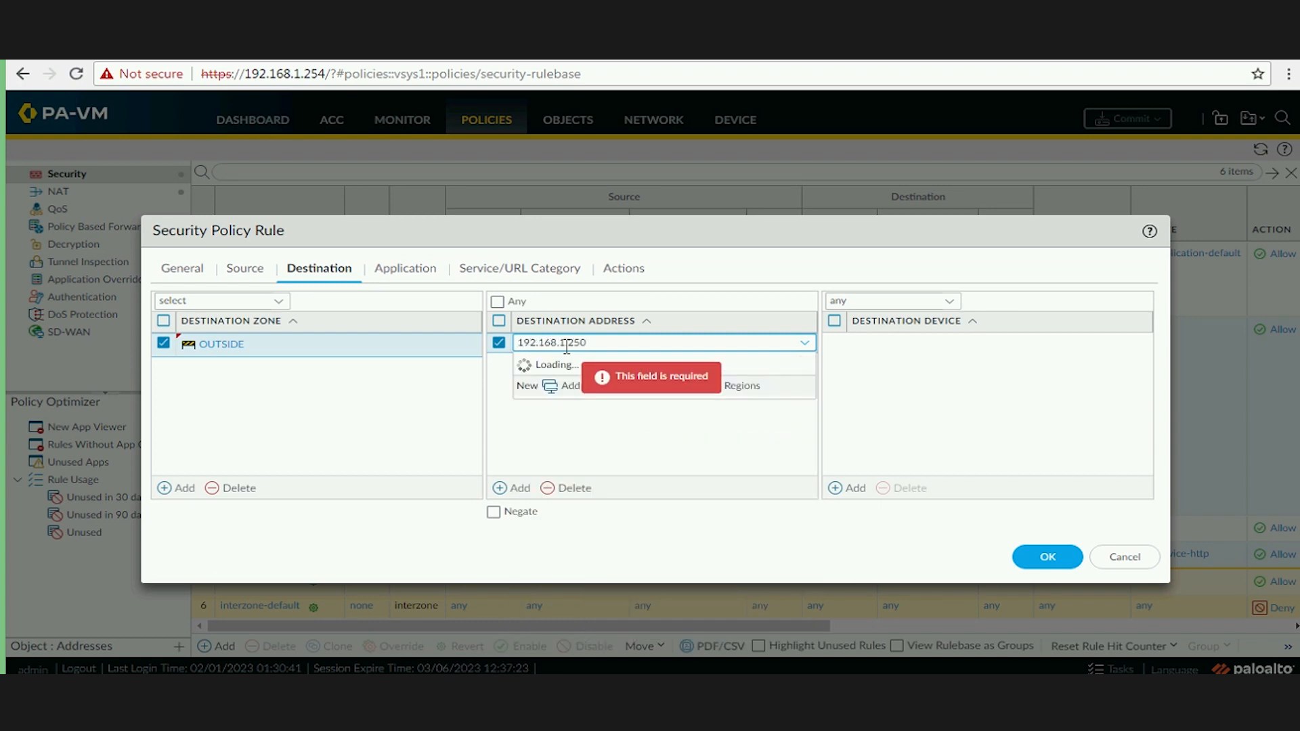
left_click(377, 413)
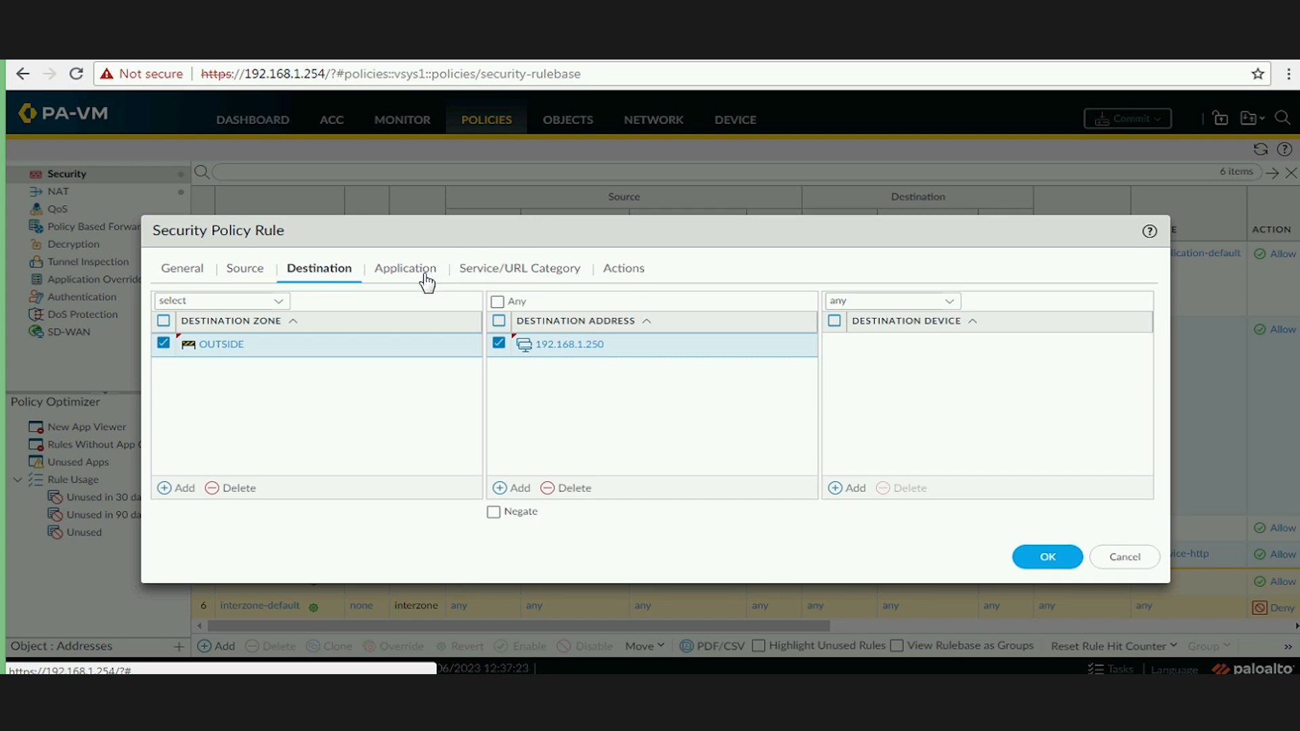
Allow applications ike and ipsec-esp and enable Log at Session Start.
left_click(396, 291)
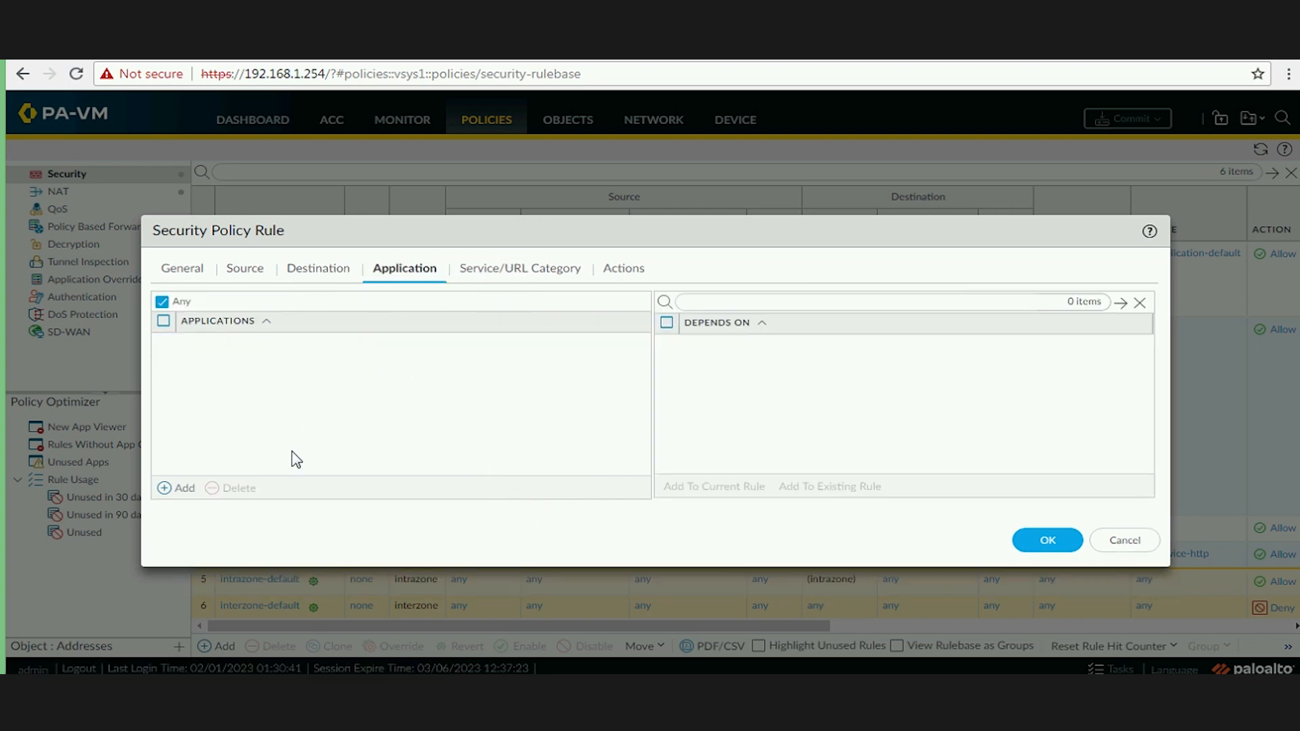
left_click(179, 489)
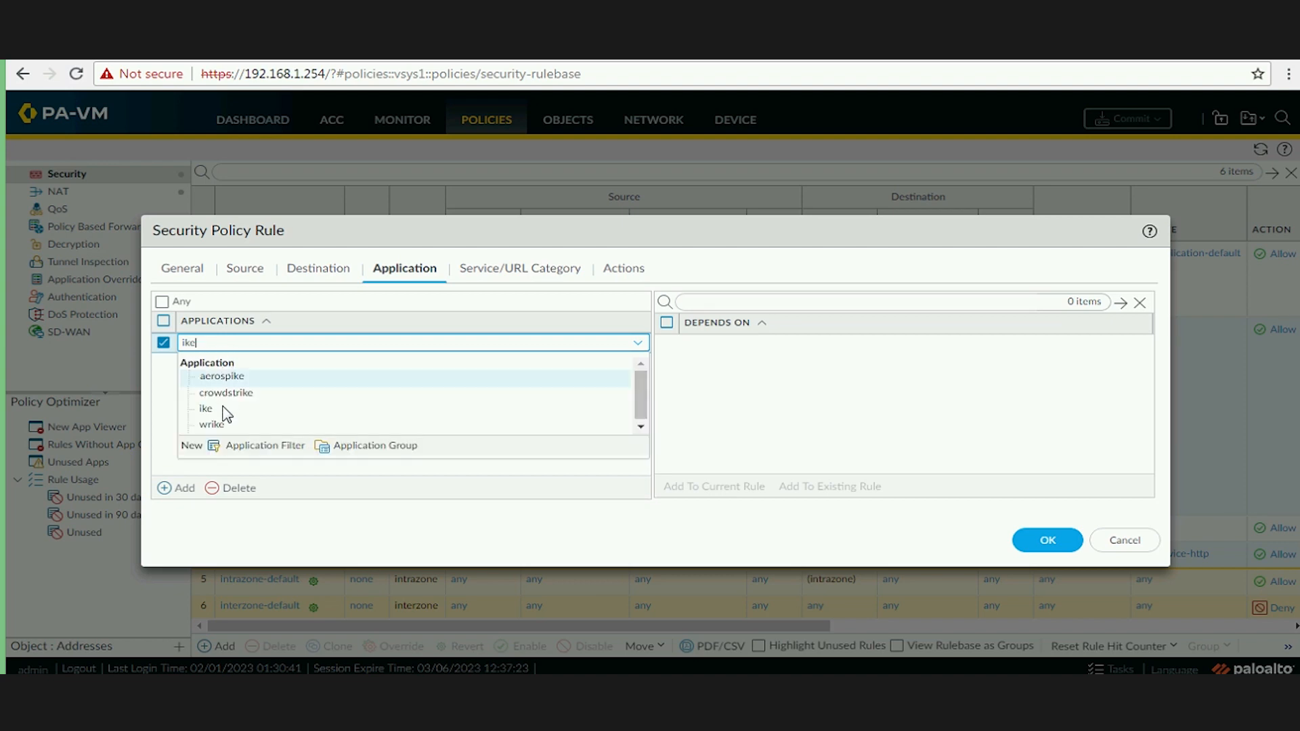
left_click(230, 408)
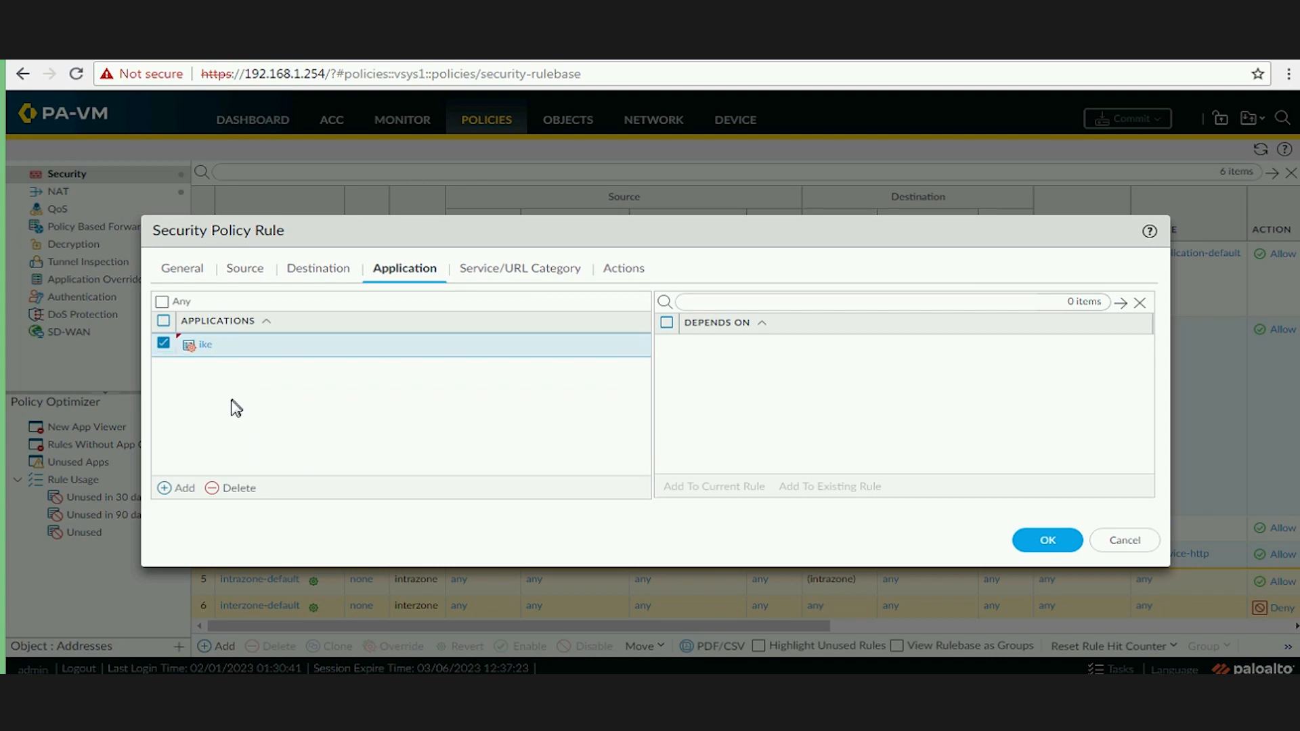
left_click(173, 488)
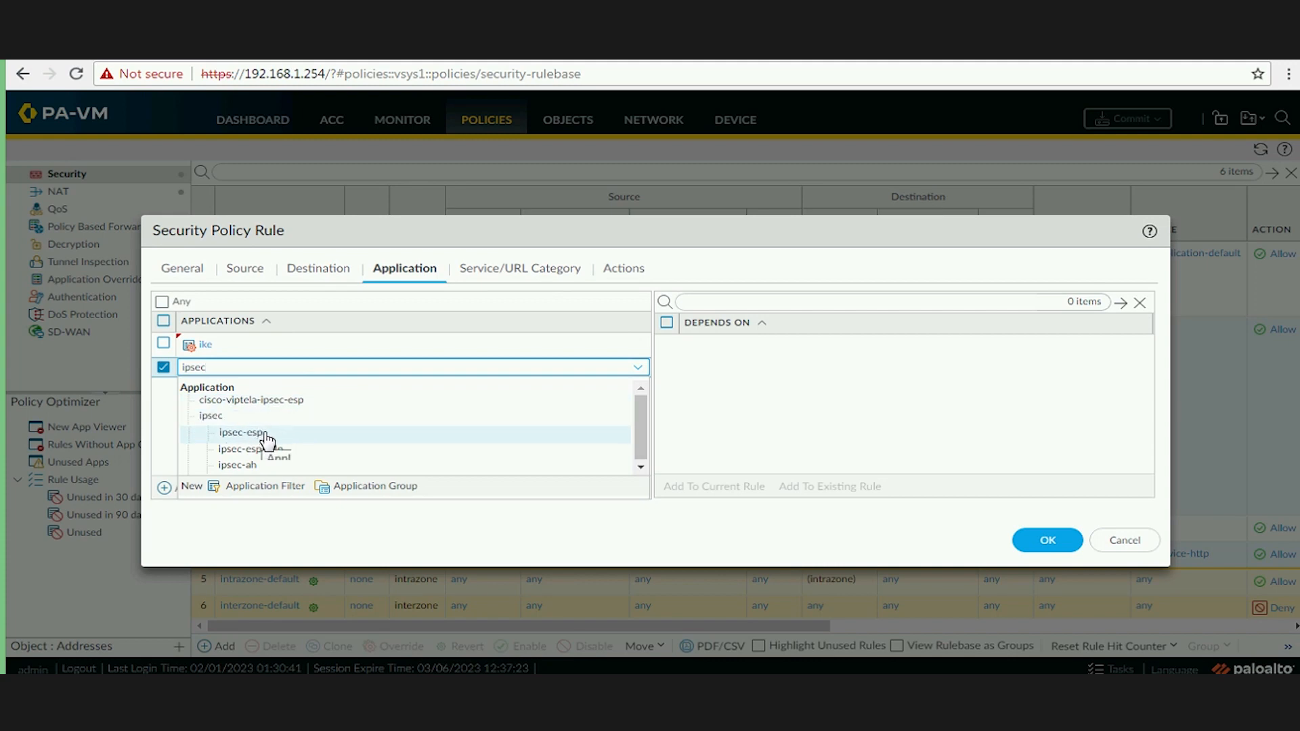
left_click(260, 433)
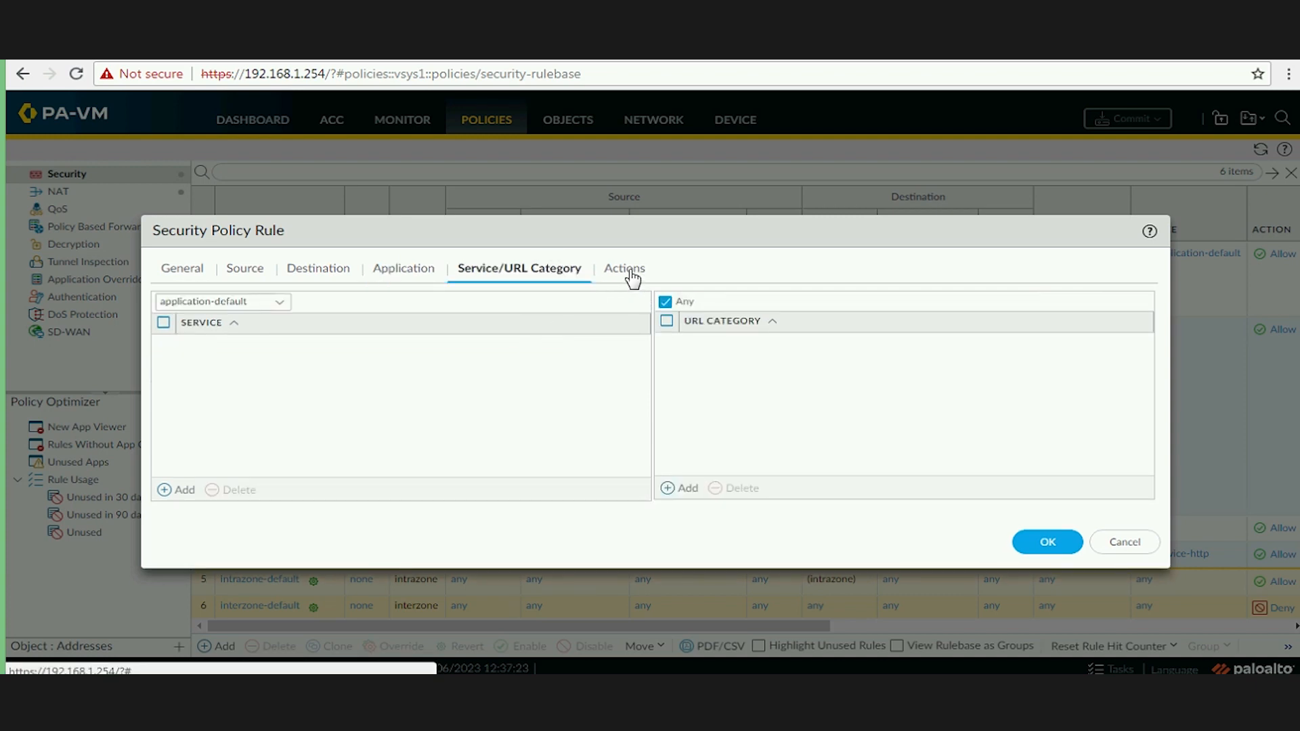
left_click(631, 275)
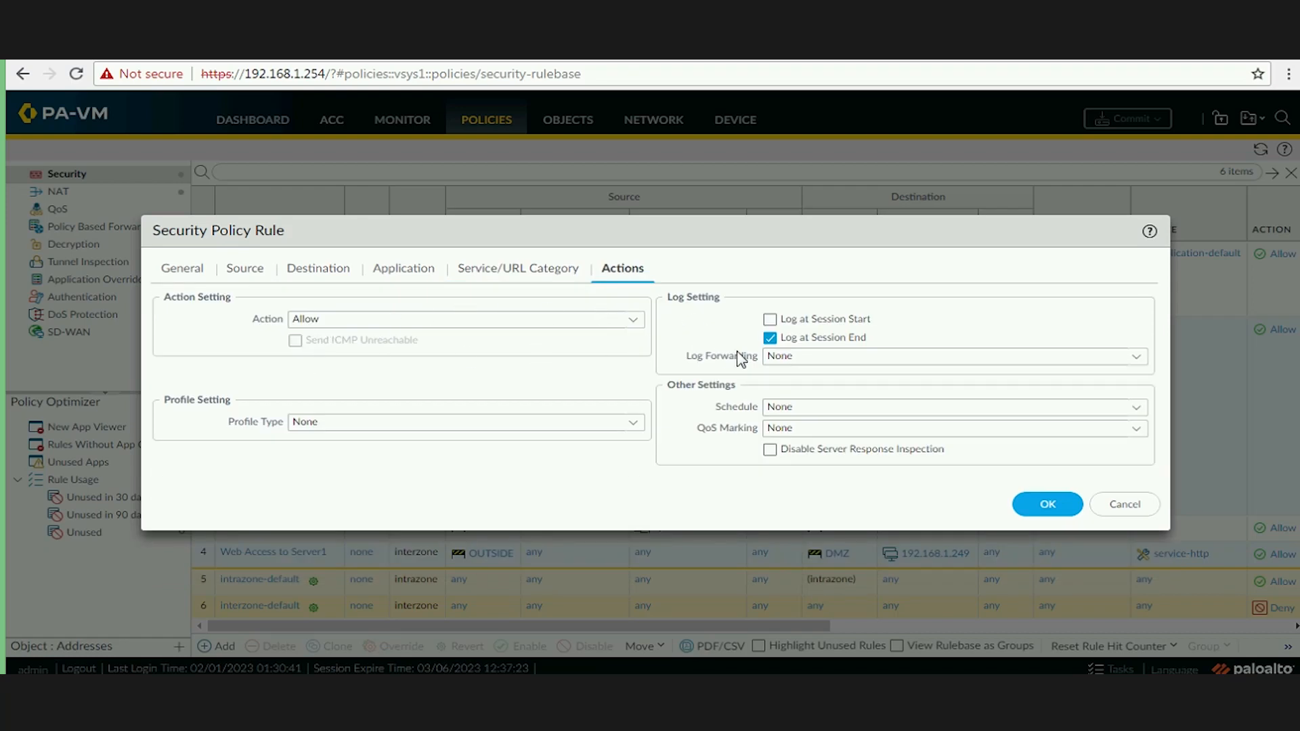
left_click(771, 321)
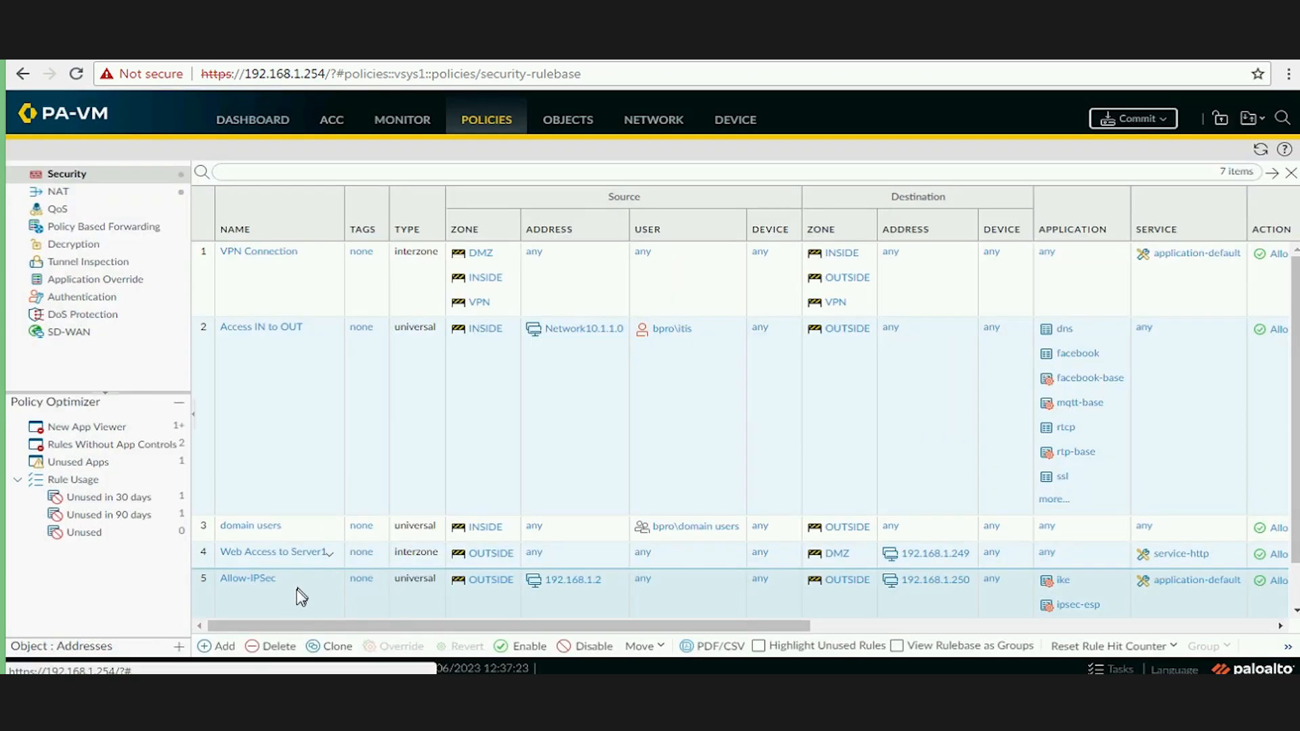
Move the Allow-IPSec rule to the top of the security policy and start a commit.
left_click(642, 646)
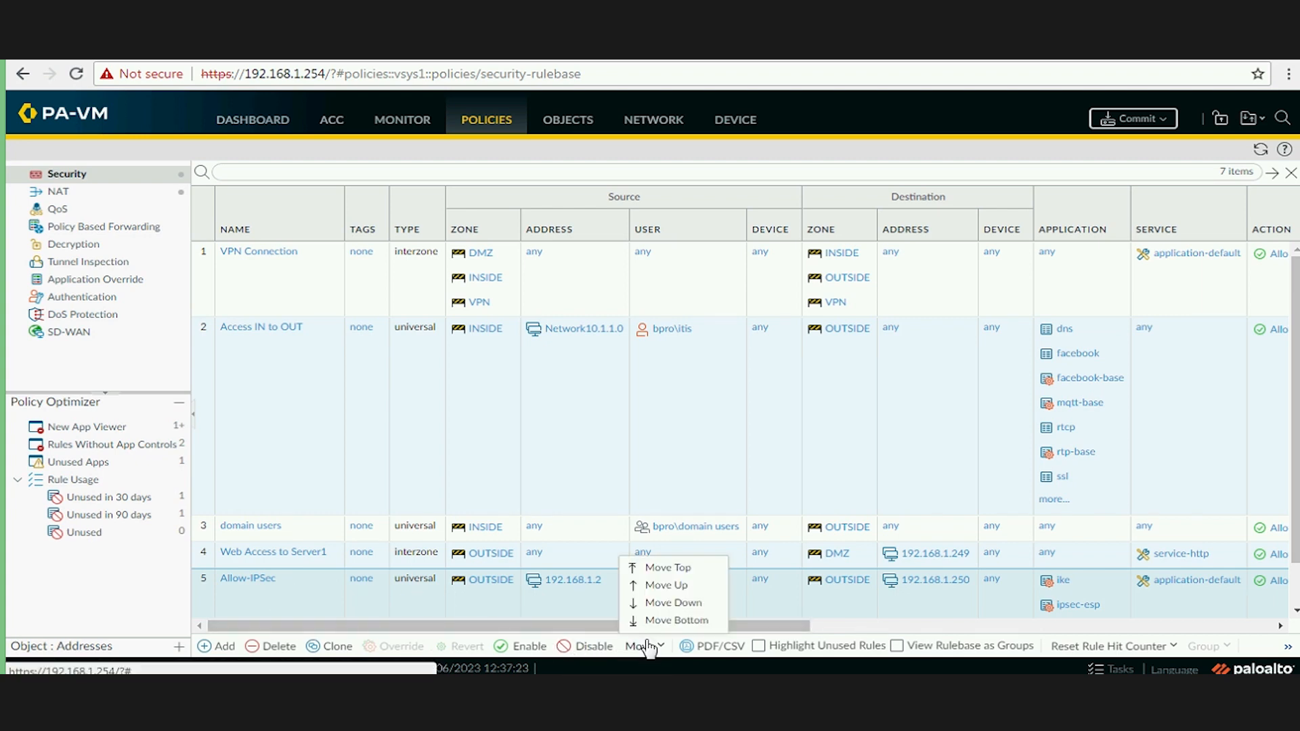
left_click(675, 570)
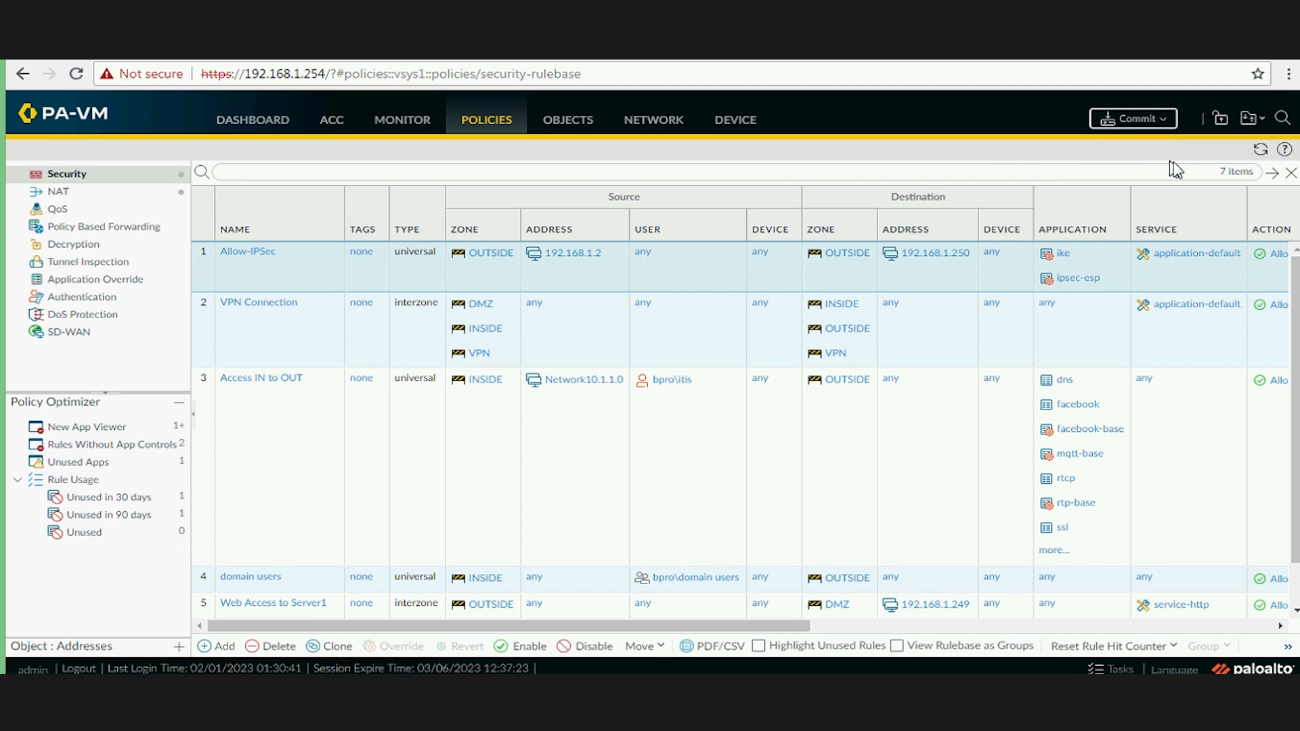
left_click(1141, 123)
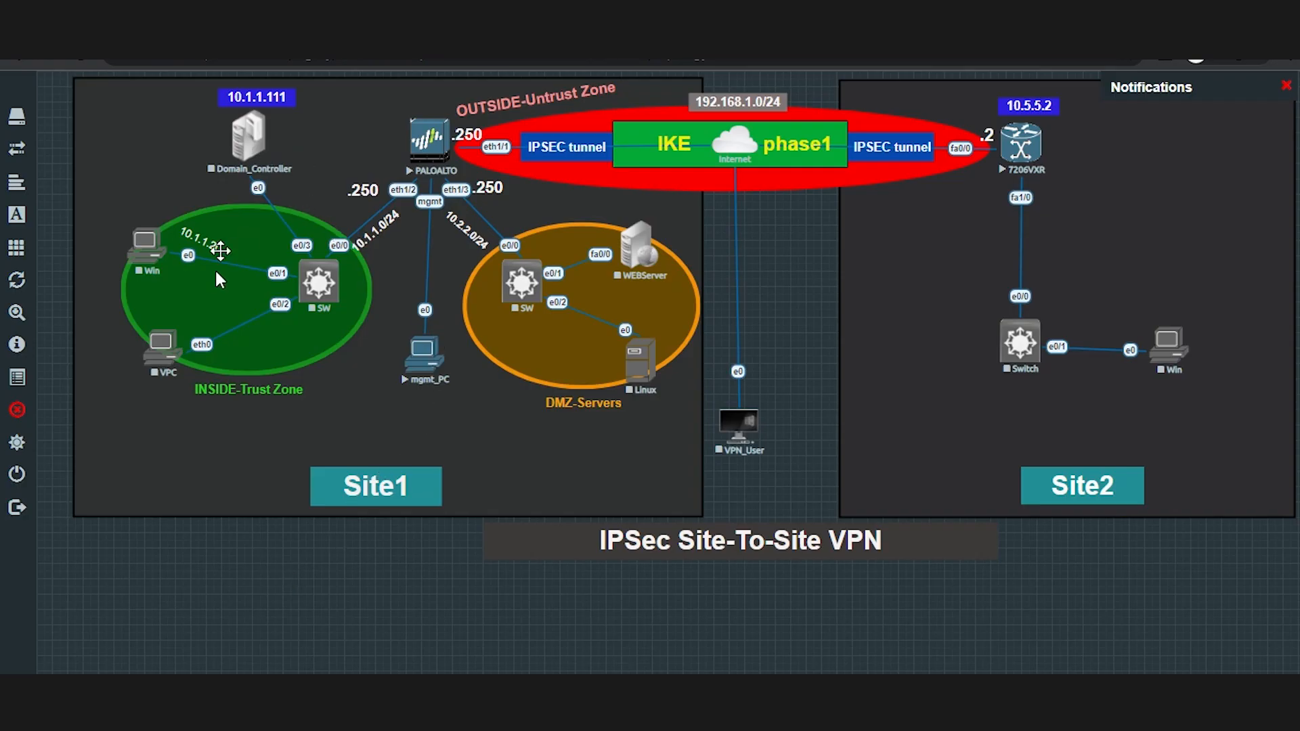
Start the SW switch and Win PC nodes, then open the Win PC's console.
left_click(334, 282)
left_click(389, 331)
left_click(164, 252)
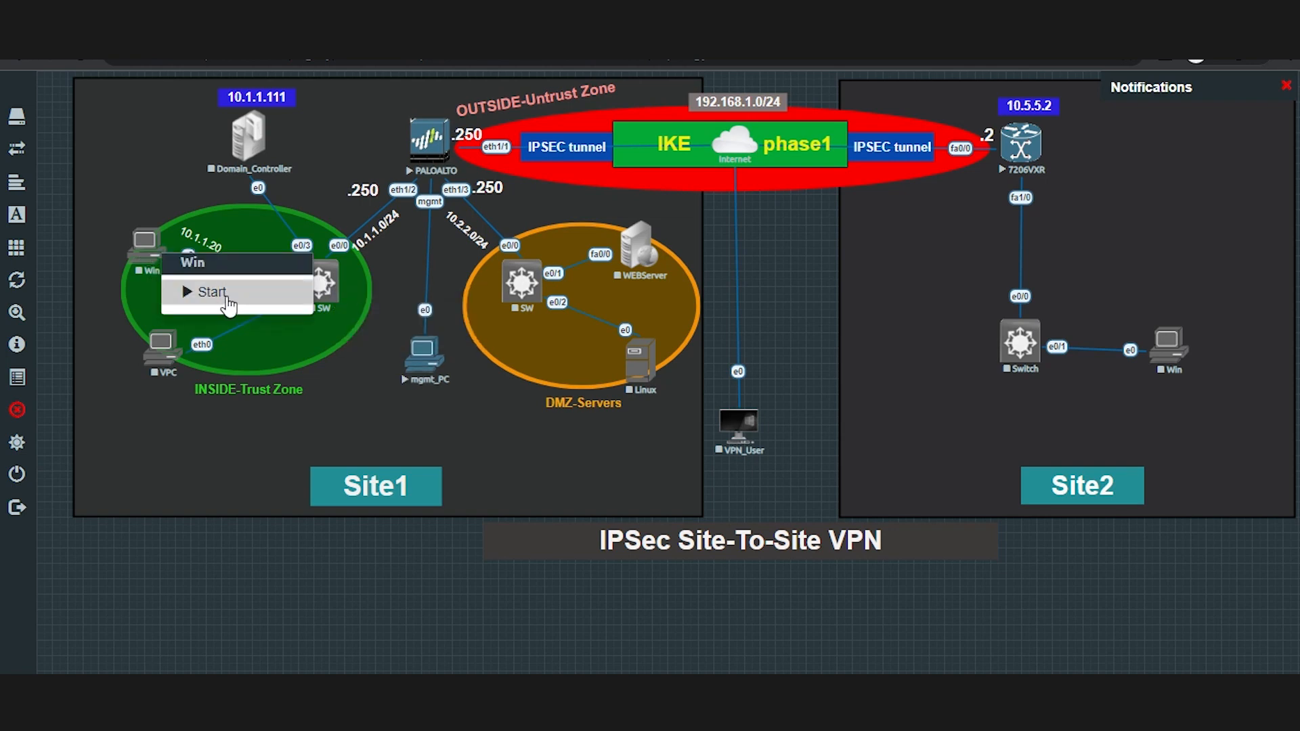
left_click(227, 296)
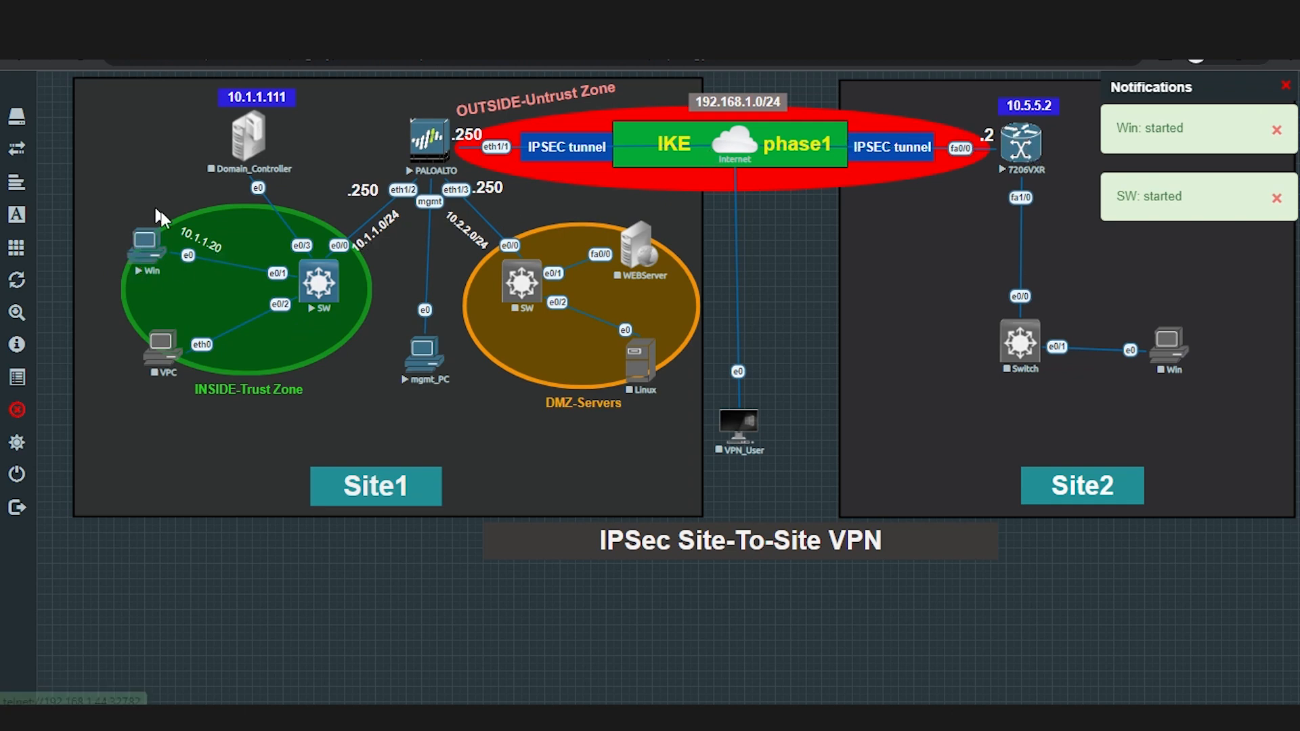
left_click(143, 259)
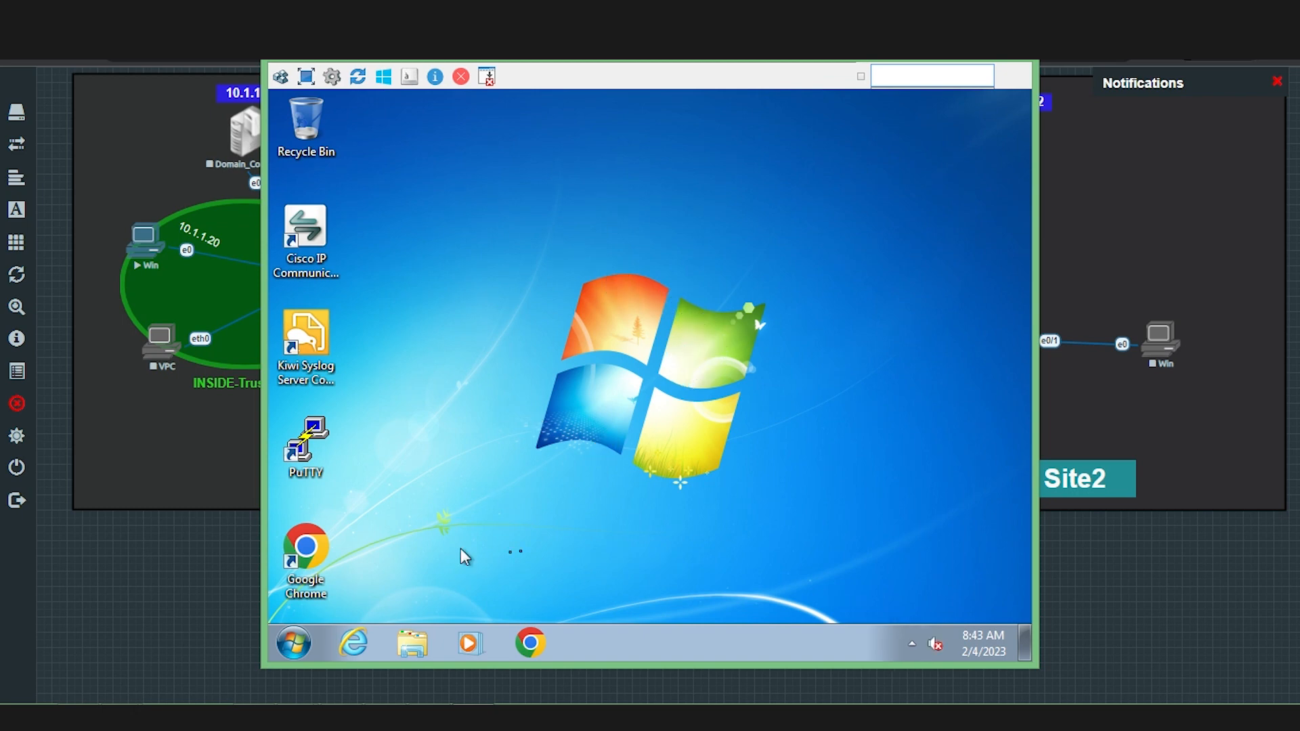
left_click(530, 644)
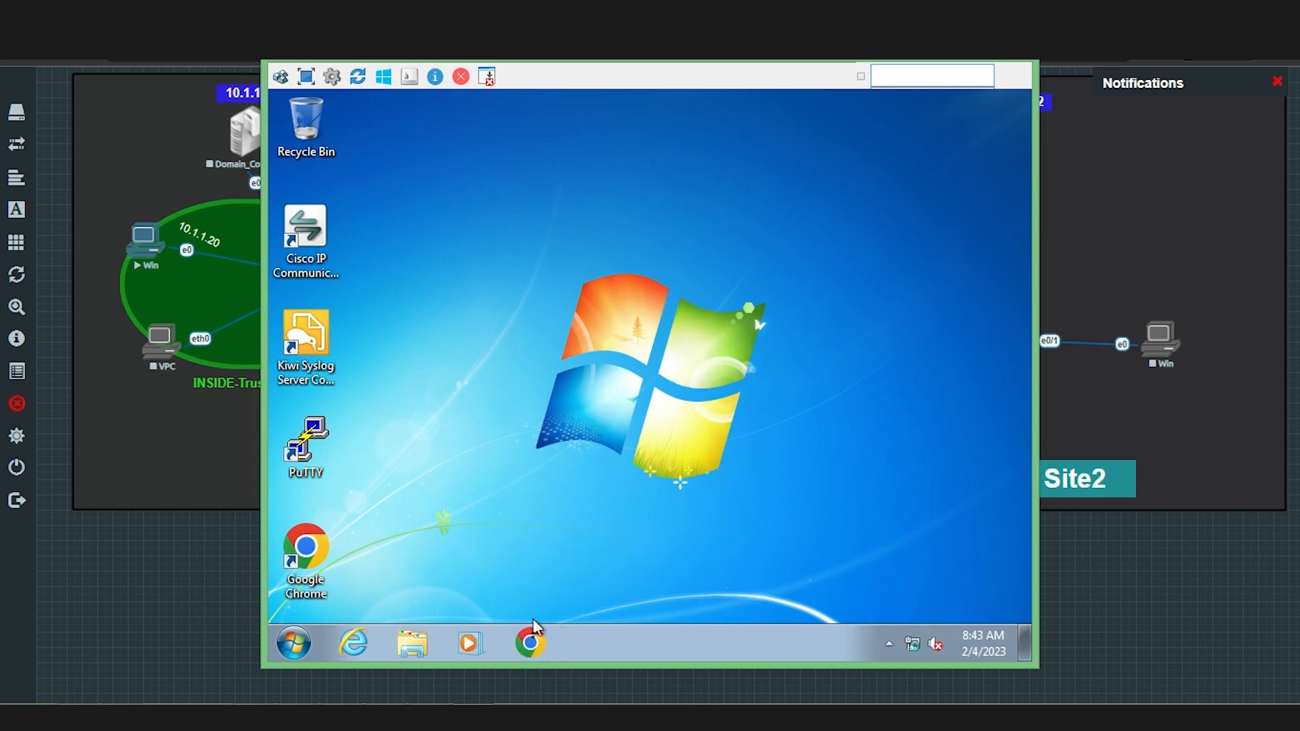
left_click(451, 133)
type("https://10.5.5.2")
key("Return")
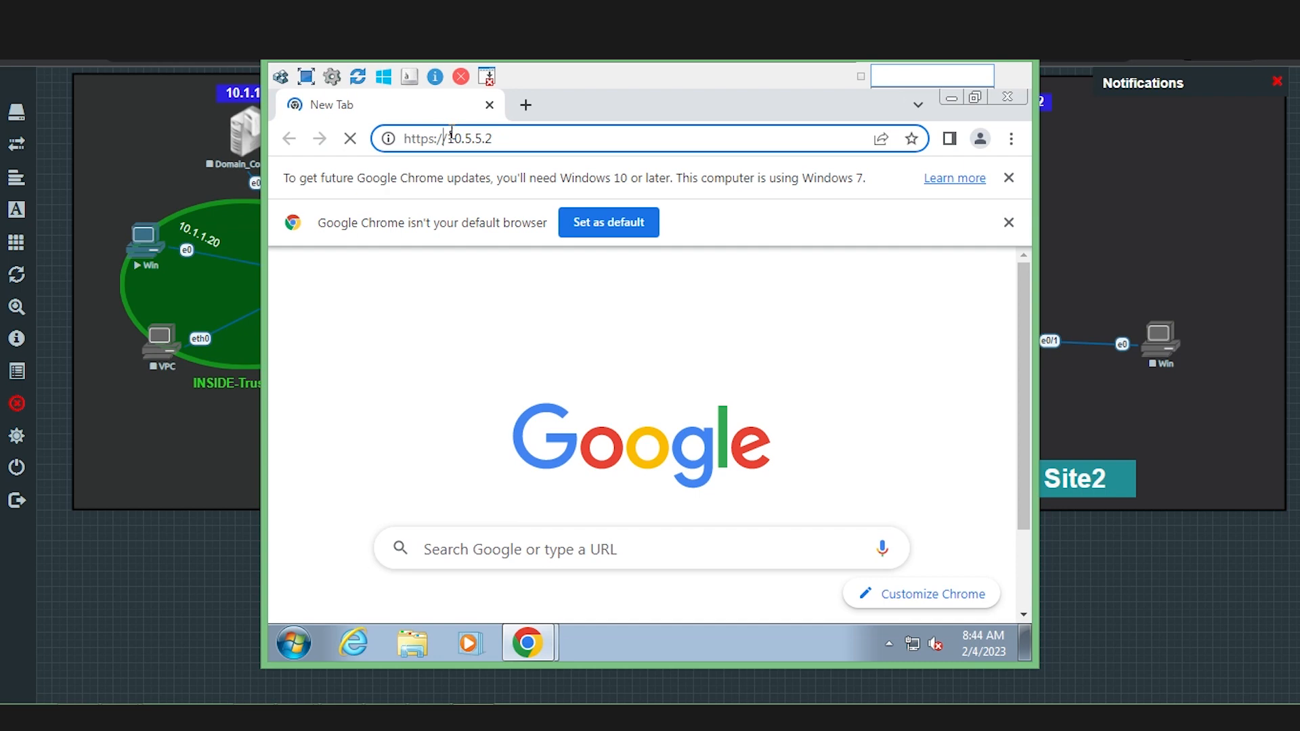
key("BackSpace")
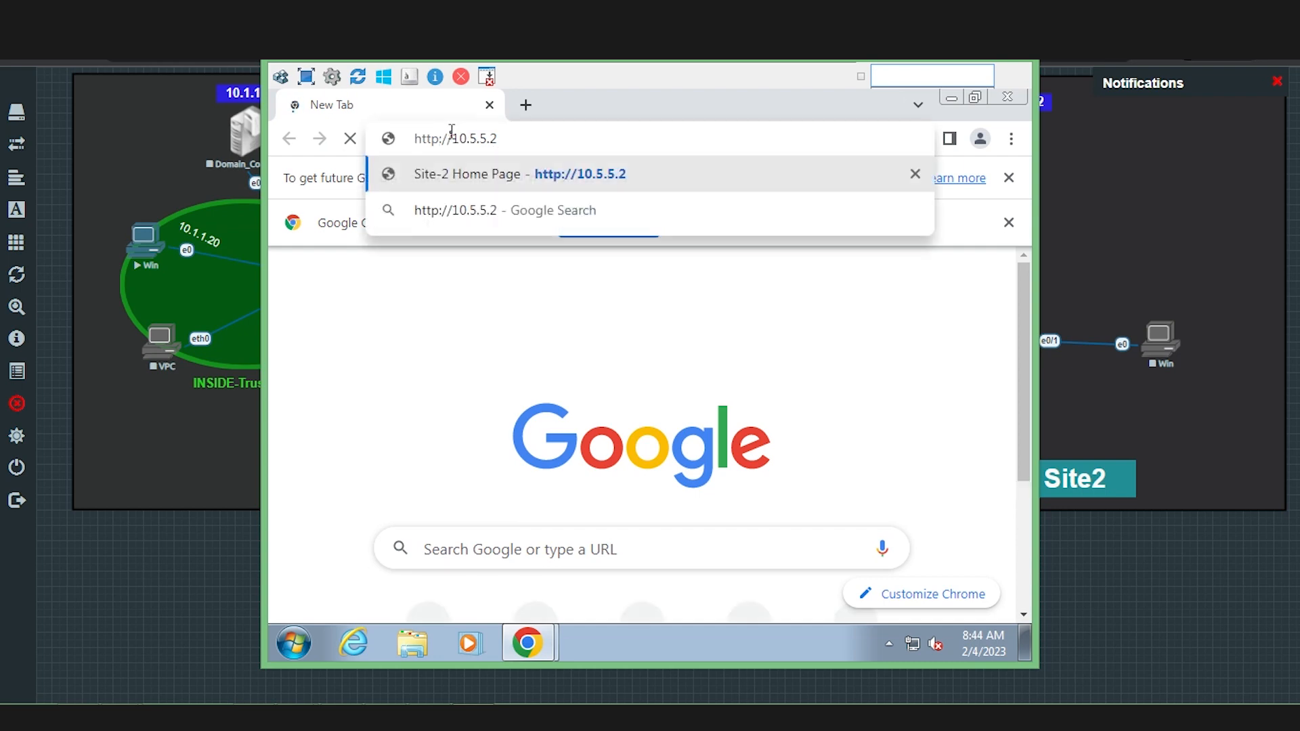
key("Return")
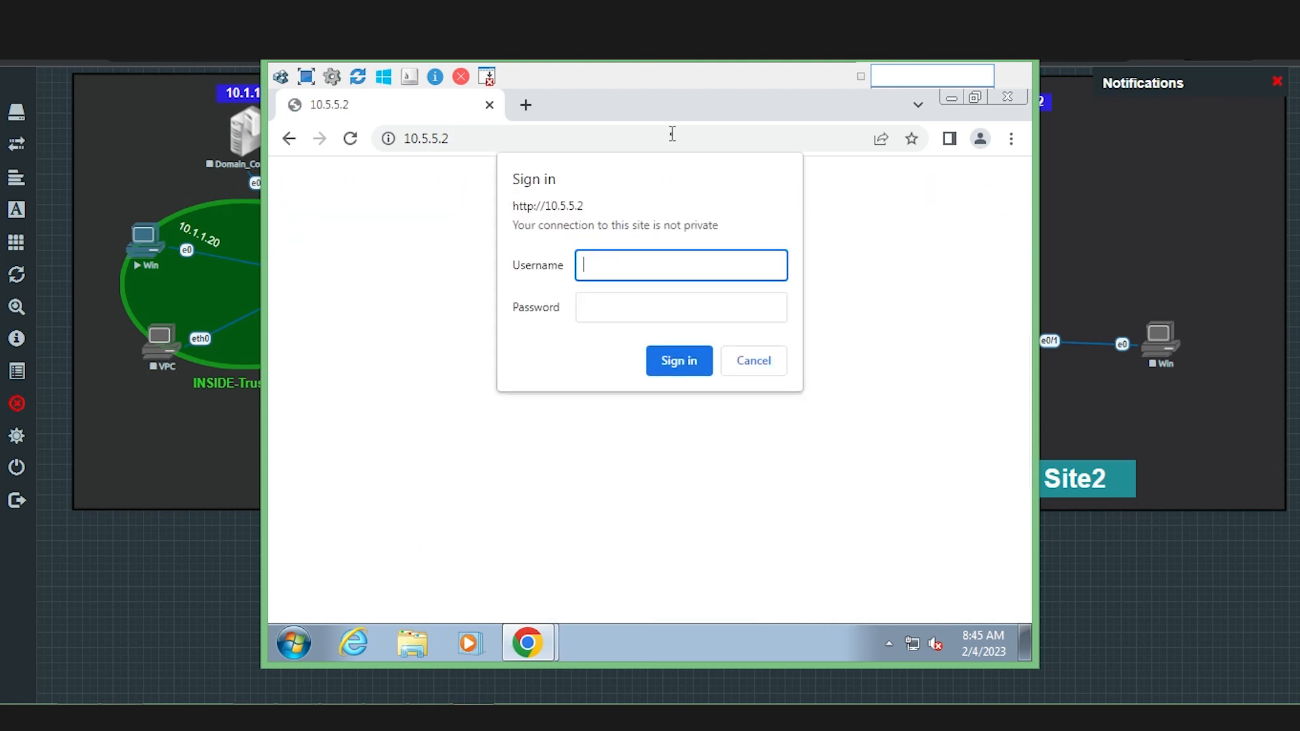
Sign in to the Site-2 router web page as admin.
type("admin")
key("Tab")
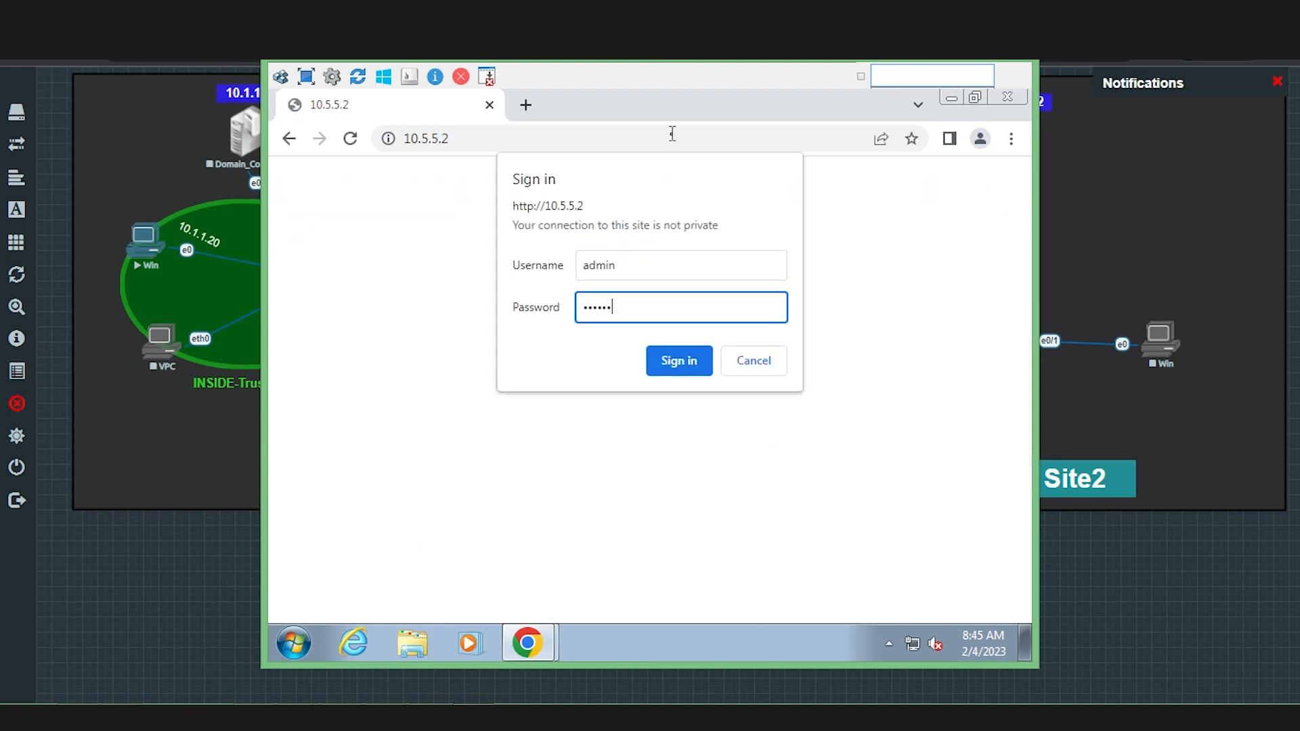
key("Return")
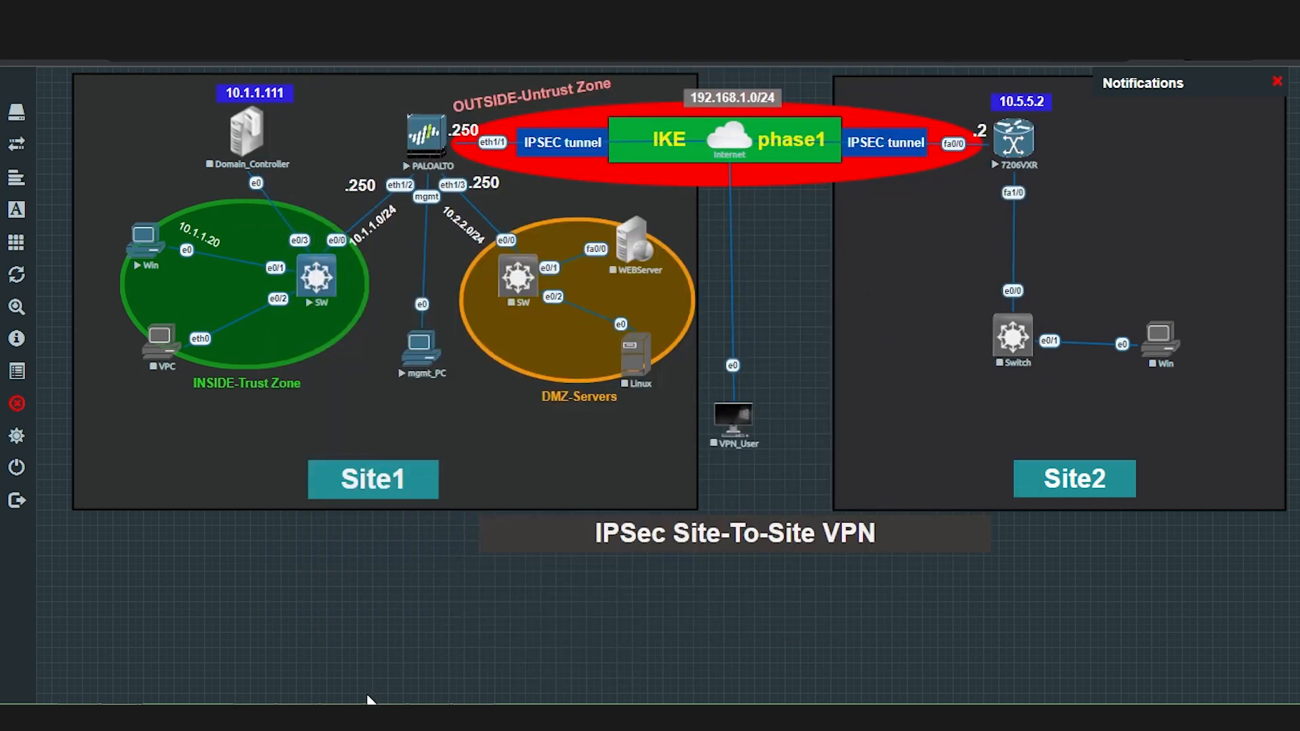
Bring the PA-VM Remote Desktop session back to the front from the taskbar.
right_click(345, 716)
left_click(406, 716)
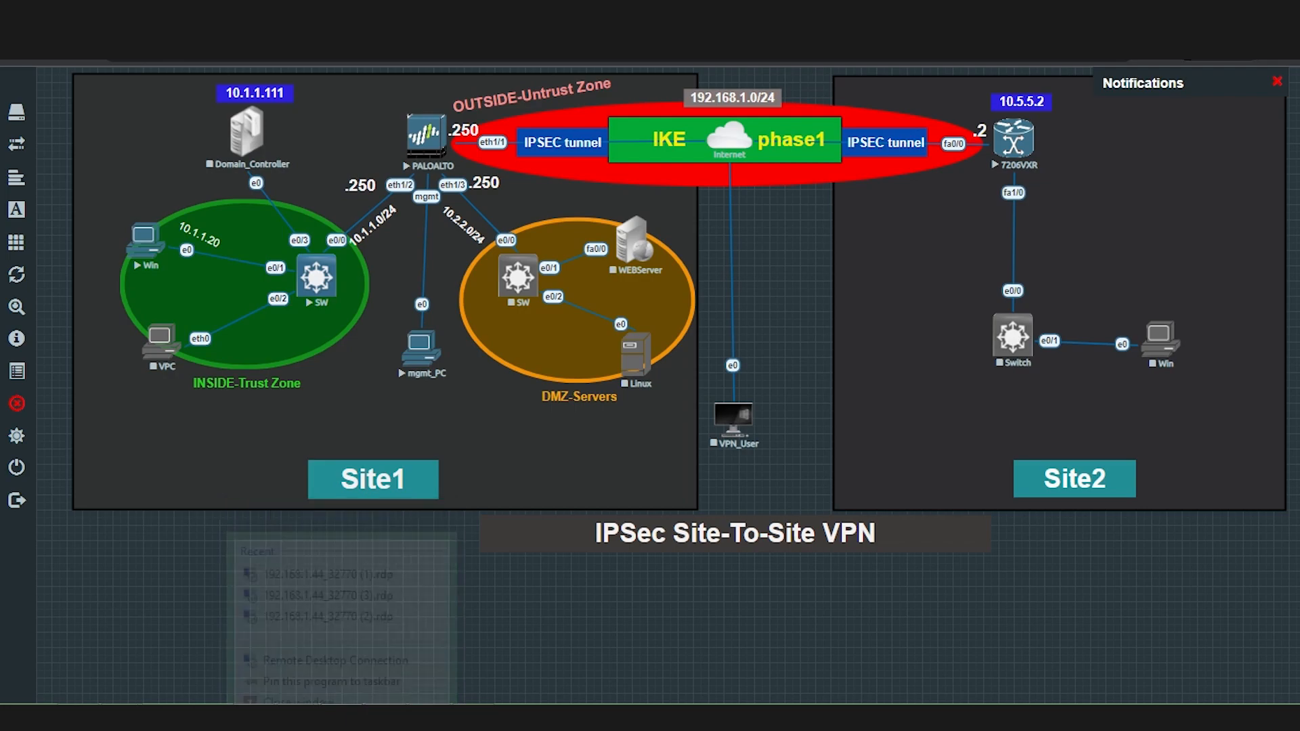
mouse_move(343, 717)
left_click(340, 628)
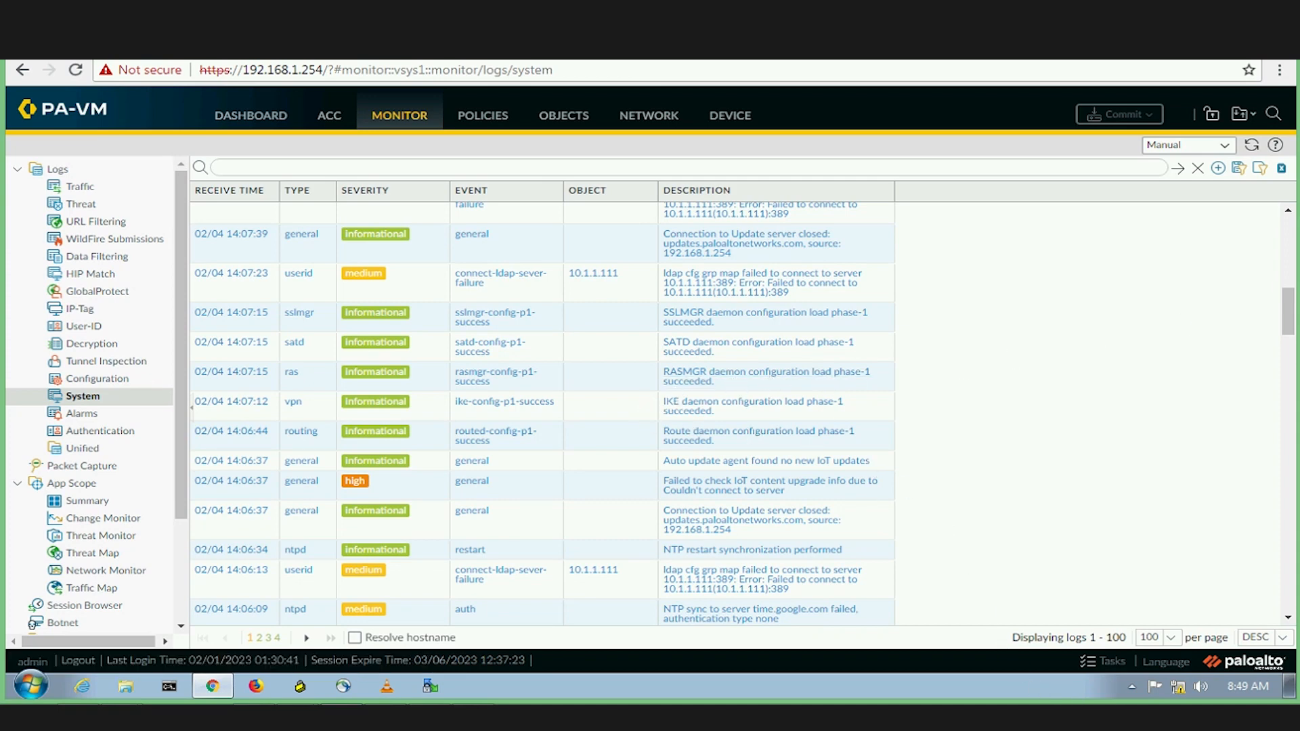
Circle the ike-config-p1-success event in the System log, then clear the ink.
left_click(1102, 716)
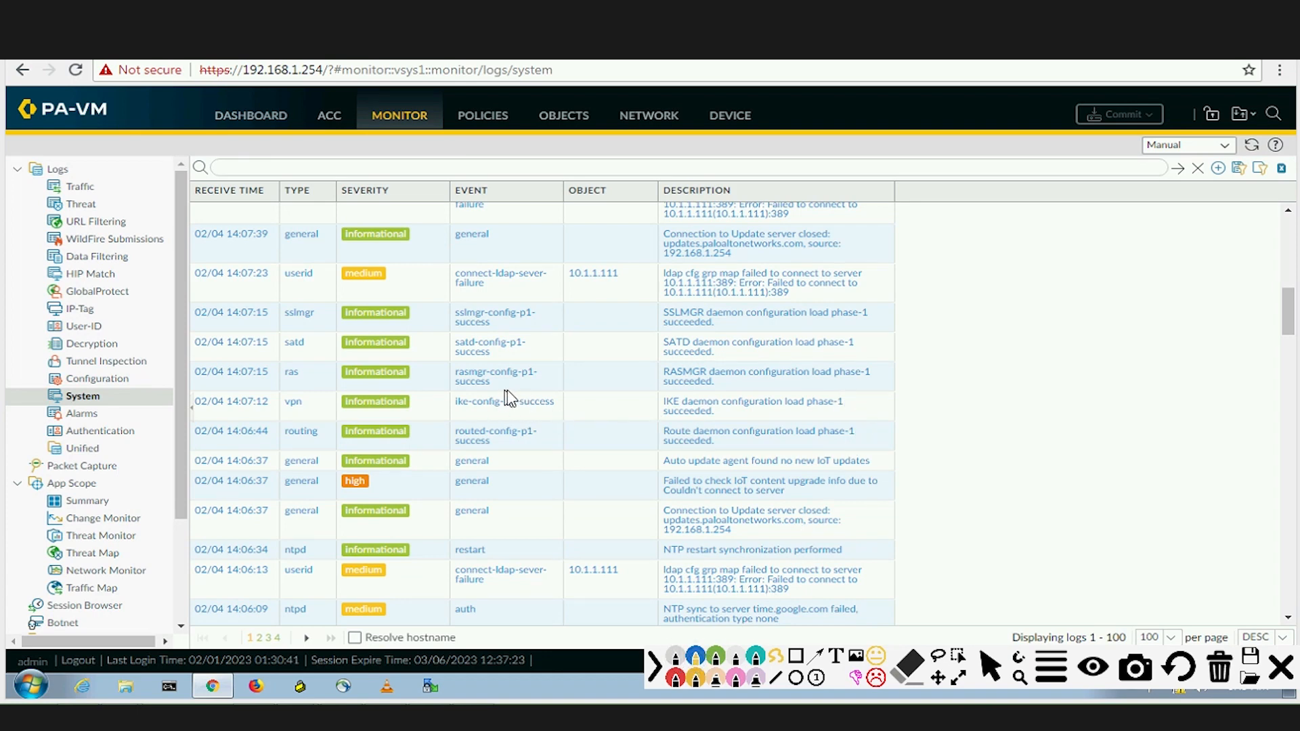
mouse_move(469, 389)
left_mouse_down()
mouse_move(456, 420)
mouse_move(616, 429)
mouse_move(760, 429)
mouse_move(851, 406)
left_mouse_up()
left_click_drag(720, 391, 579, 390)
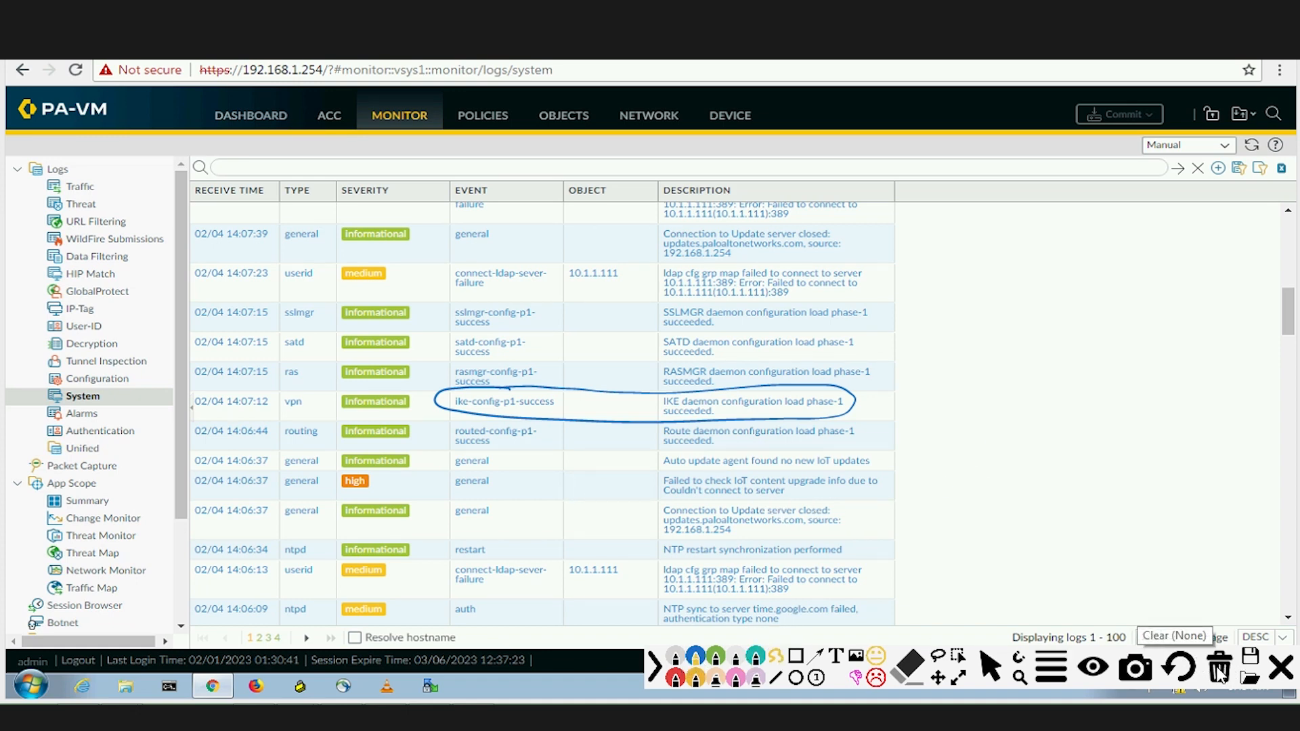
left_click(1280, 667)
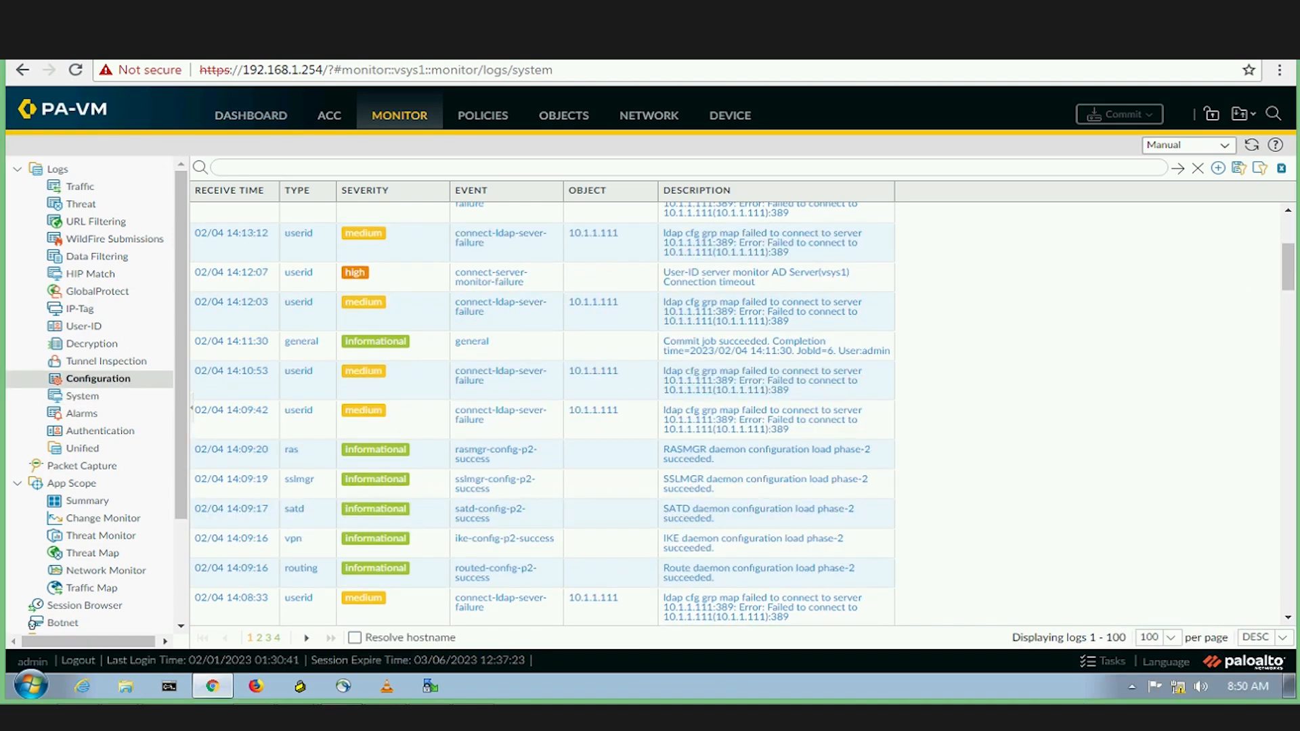
Mark the IKE phase-2 configuration success entry, then clear the markings.
left_click(968, 716)
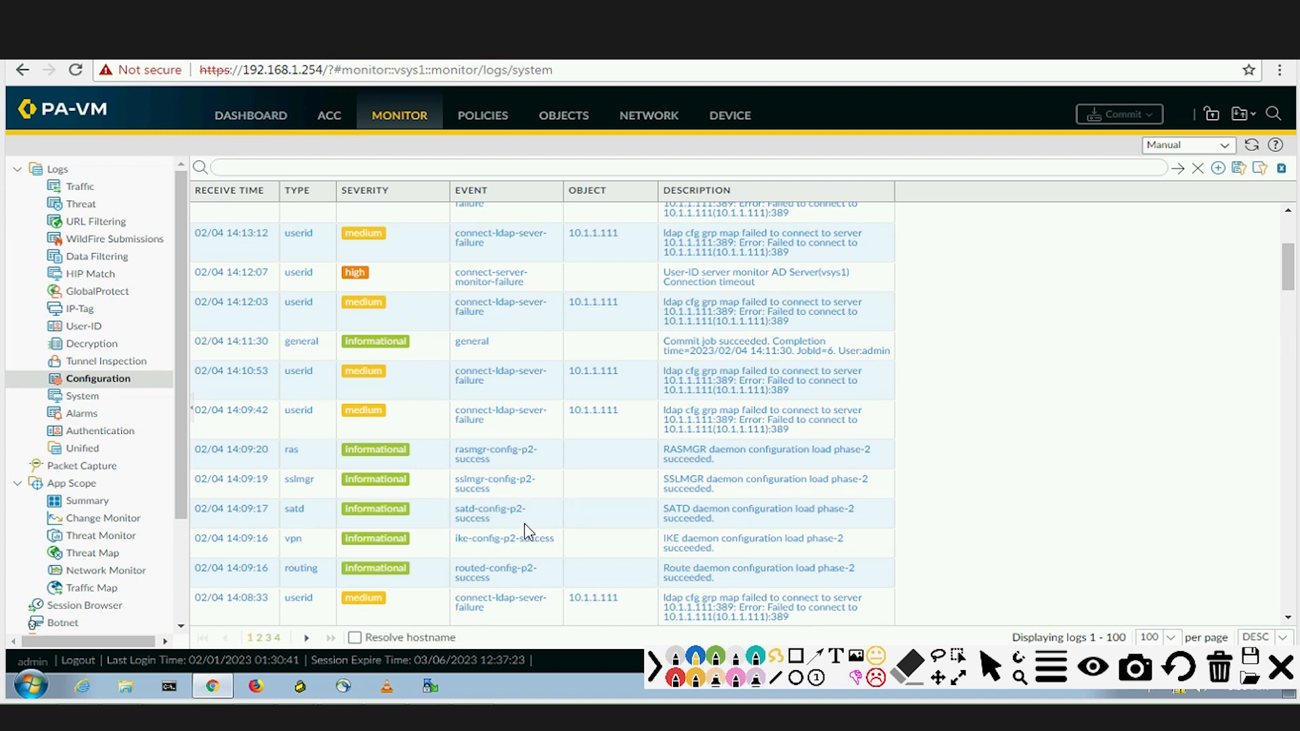
mouse_move(532, 523)
left_mouse_down()
mouse_move(448, 522)
mouse_move(595, 557)
mouse_move(829, 563)
mouse_move(854, 535)
mouse_move(523, 526)
left_mouse_up()
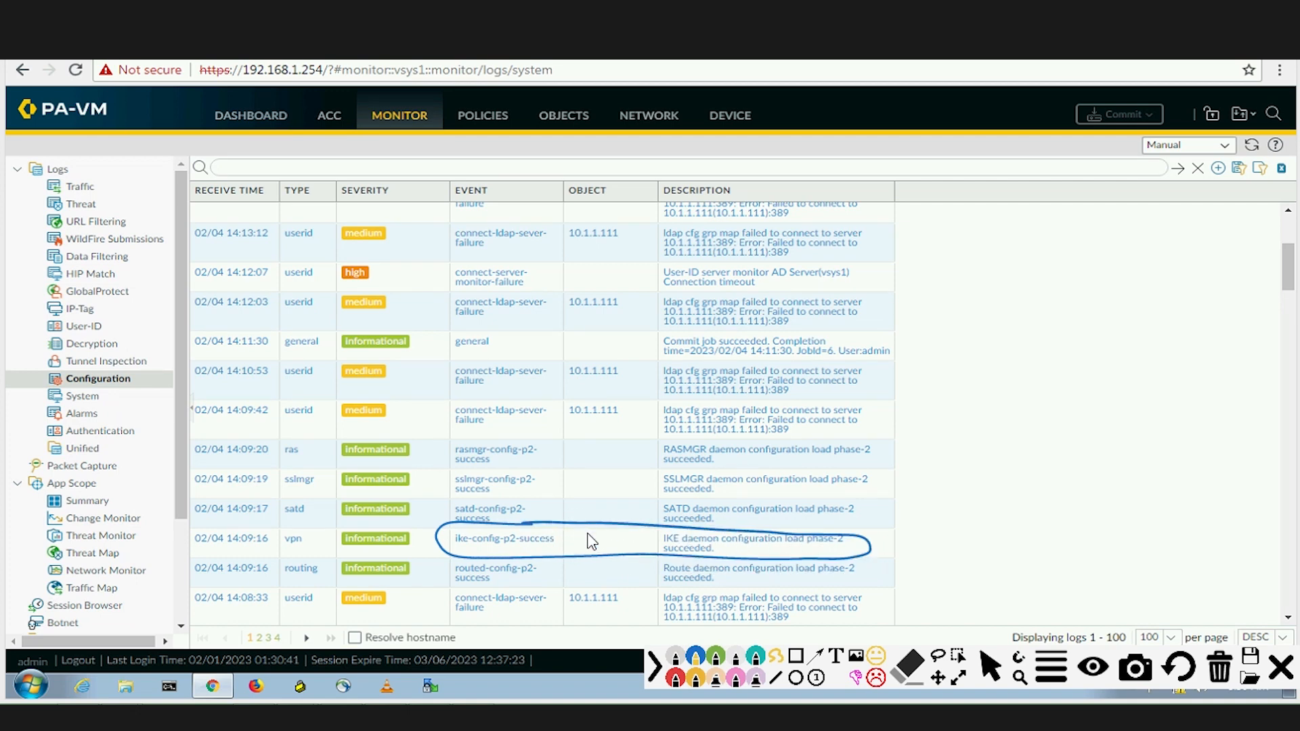
left_click(1280, 670)
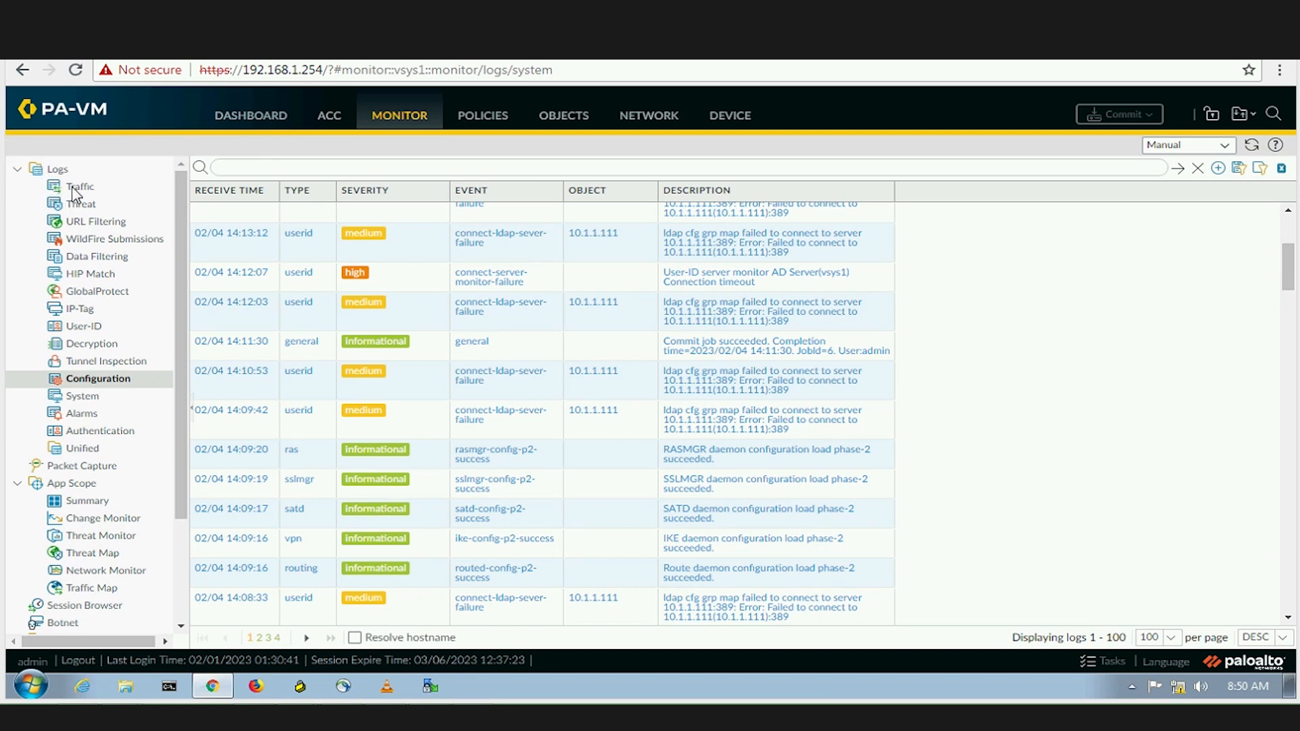
Filter the Traffic log to source 10.1.1.20 and destination 10.5.5.2.
left_click(163, 180)
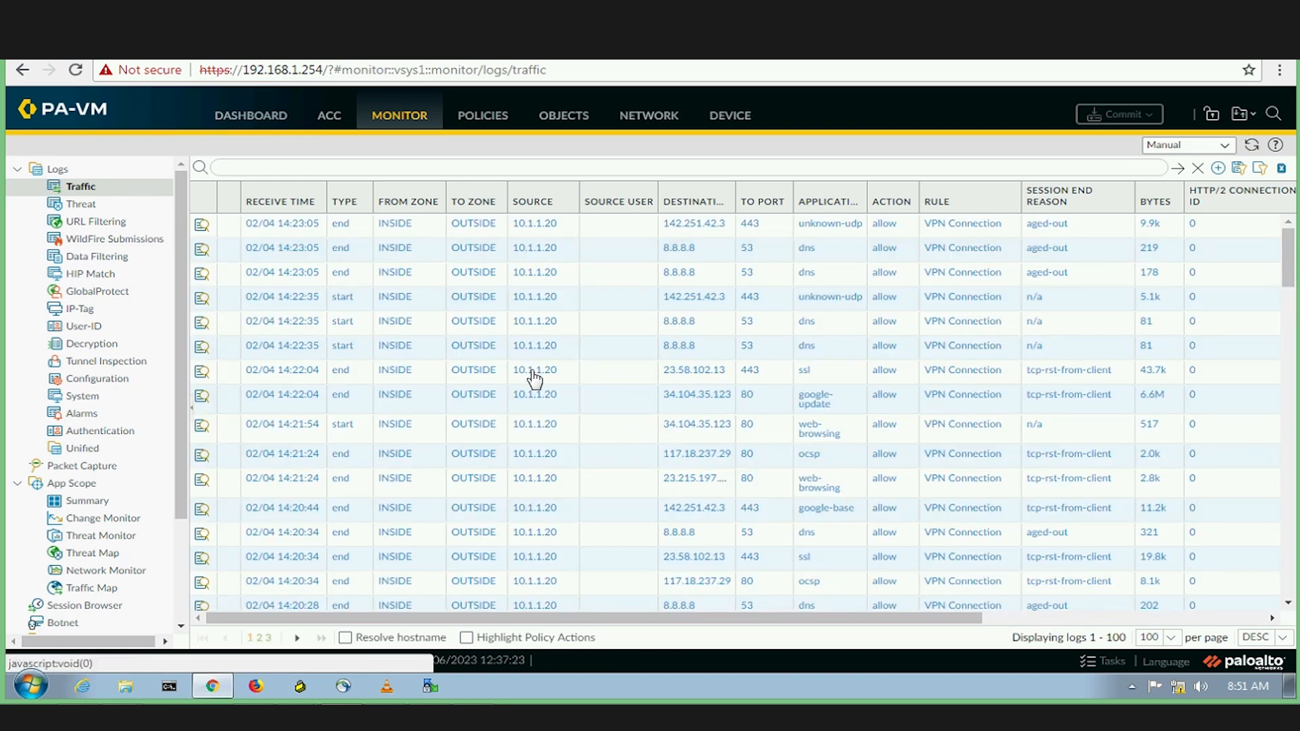
left_click(531, 370)
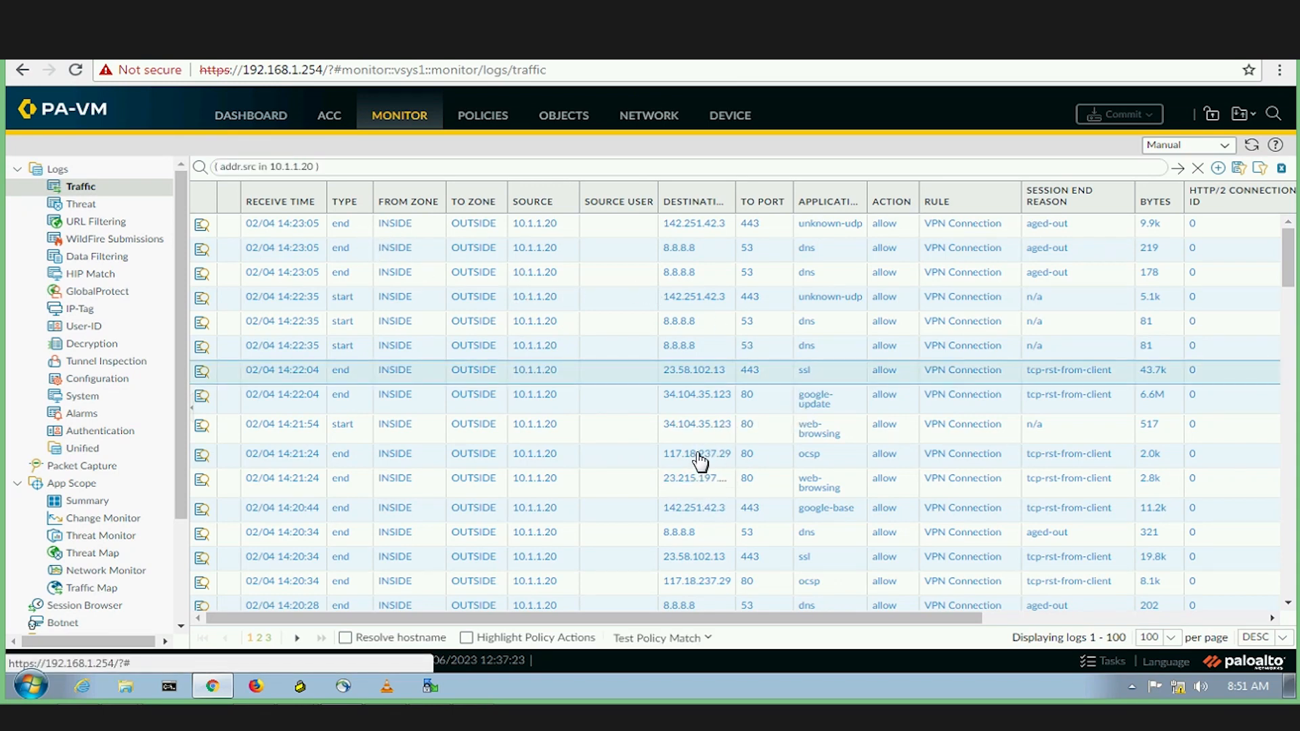
left_click(701, 425)
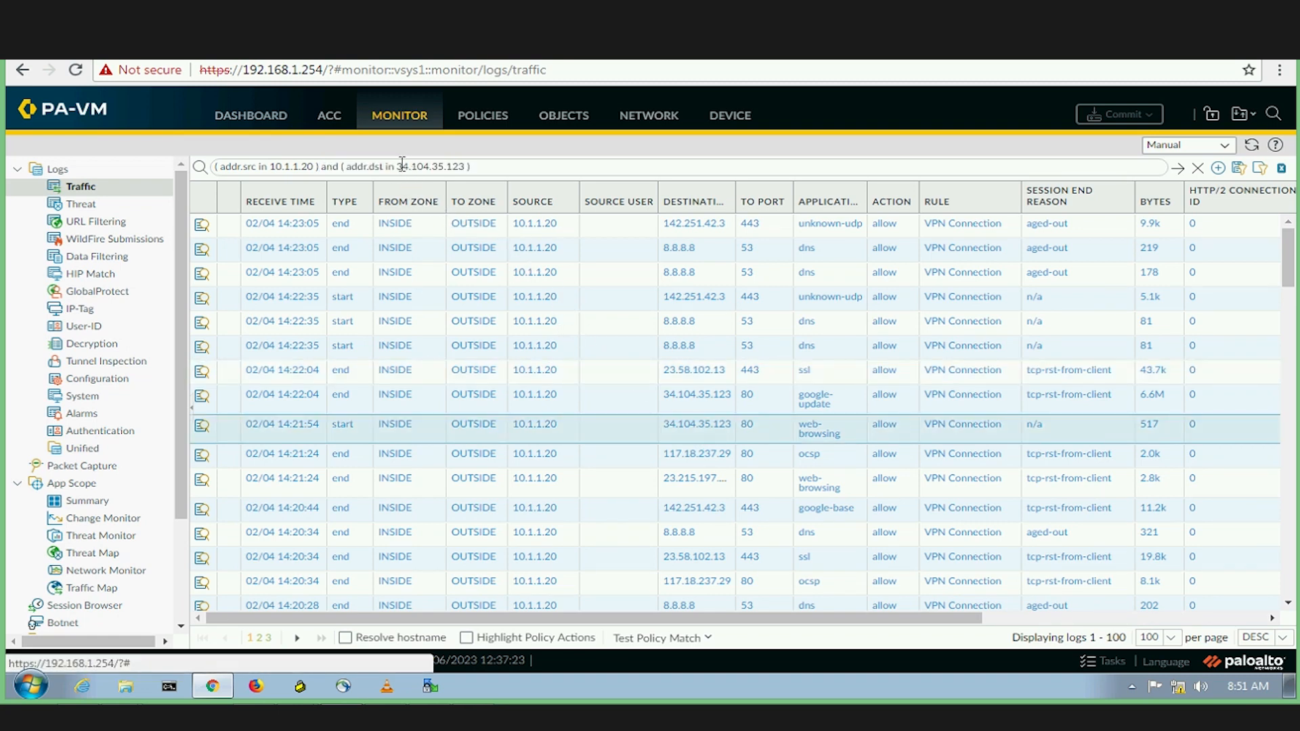
key("Delete")
key("Delete")
key("Delete")
key("Delete")
key("BackSpace")
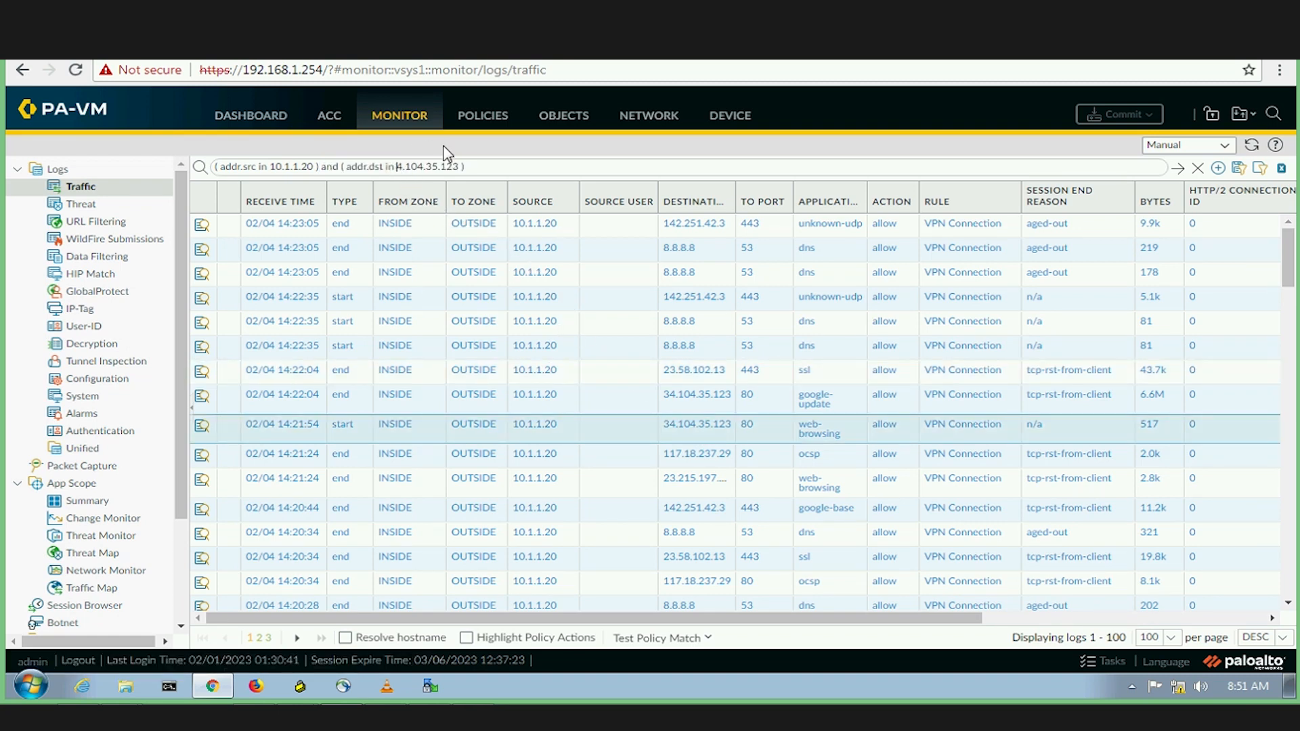
key("Delete")
key("Delete")
key("Delete")
key("Delete")
key("Delete")
left_click(1176, 169)
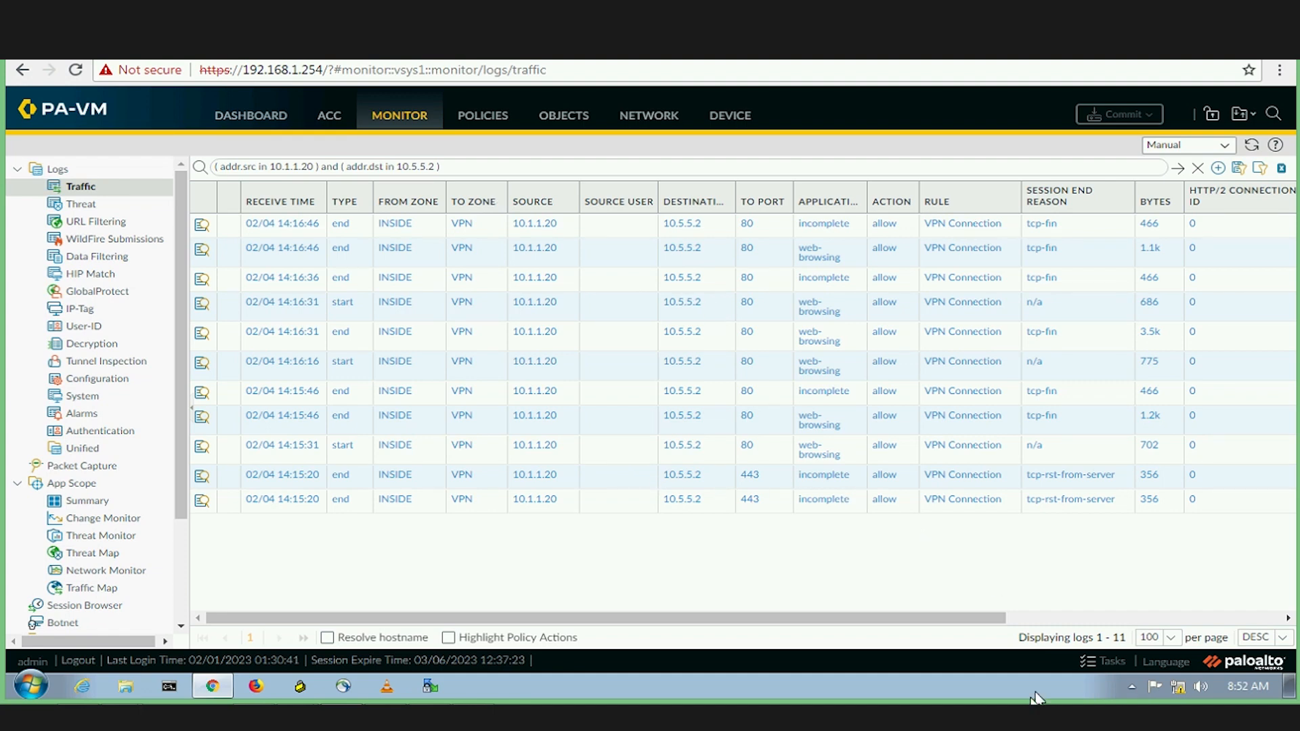
Circle in red the INSIDE zone, 10.1.1.20, 10.5.5.2, allow action and VPN Connection rule.
left_click(1095, 706)
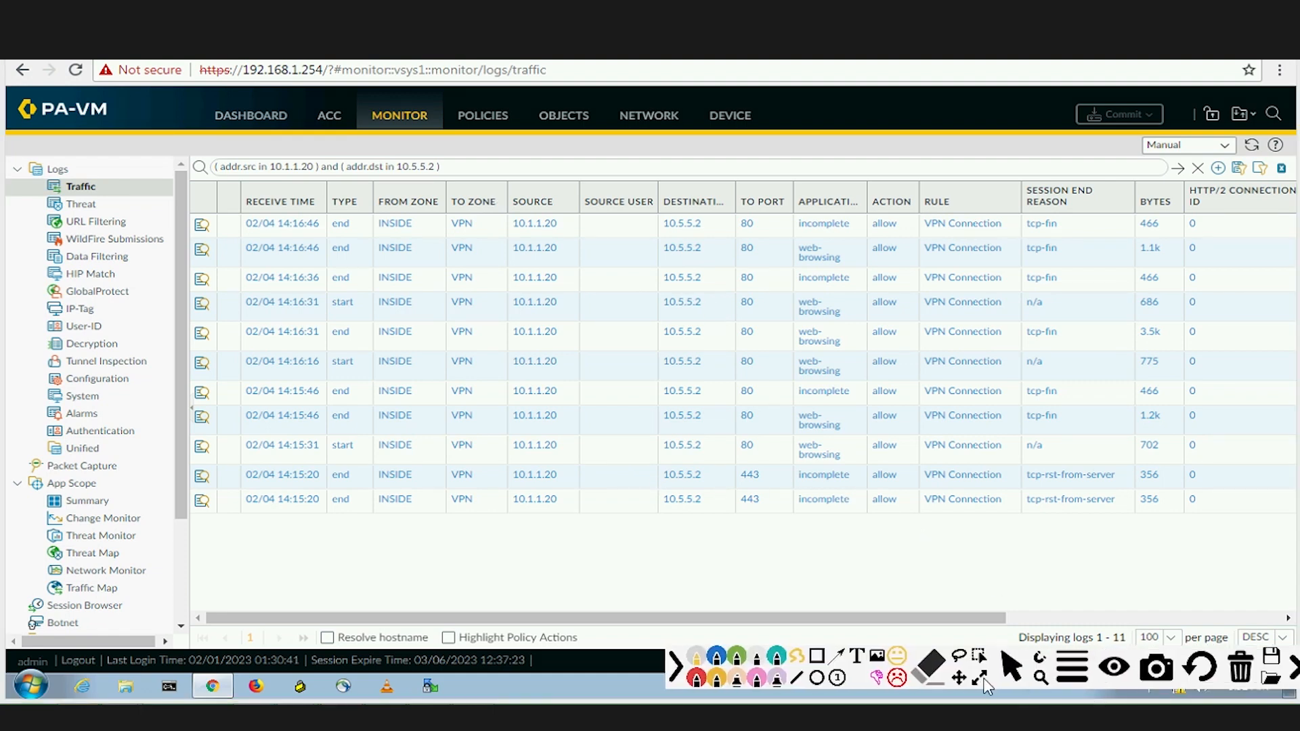
left_click(678, 679)
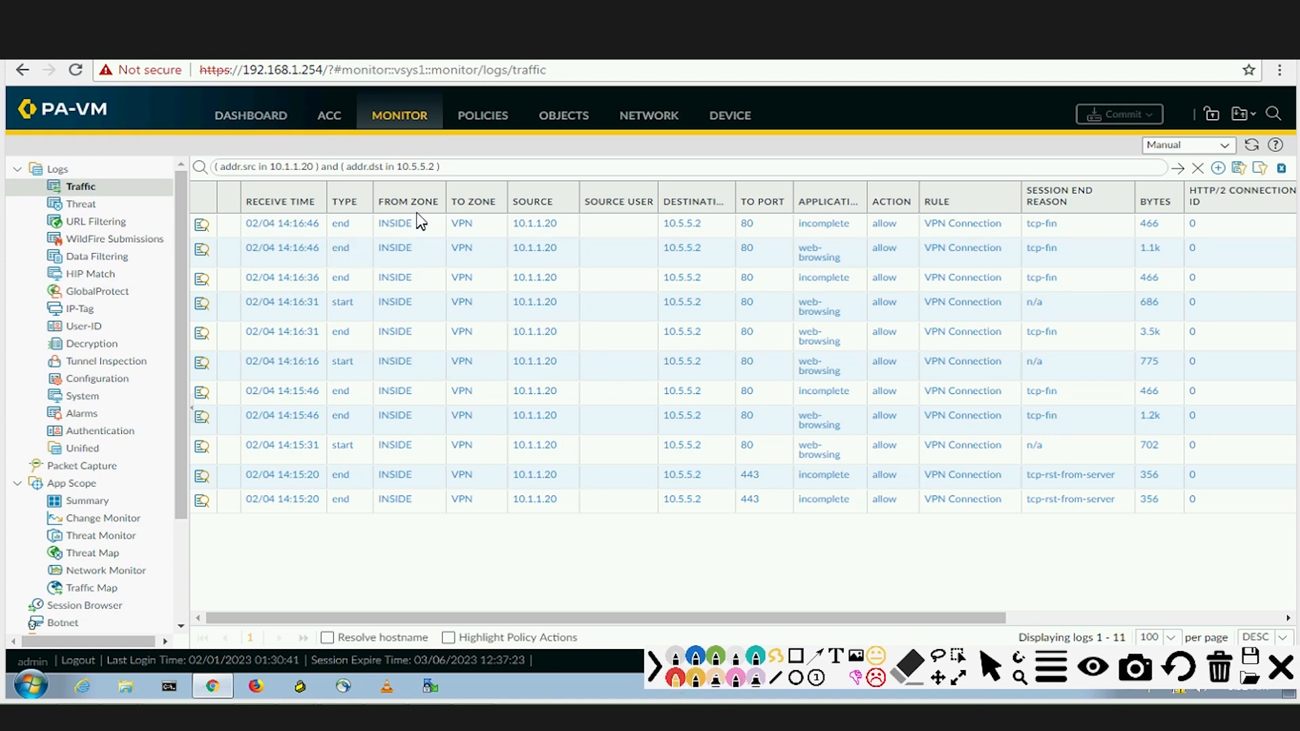
mouse_move(392, 201)
left_mouse_down()
mouse_move(369, 229)
mouse_move(477, 205)
mouse_move(447, 222)
mouse_move(474, 238)
mouse_move(494, 232)
mouse_move(489, 208)
left_mouse_up()
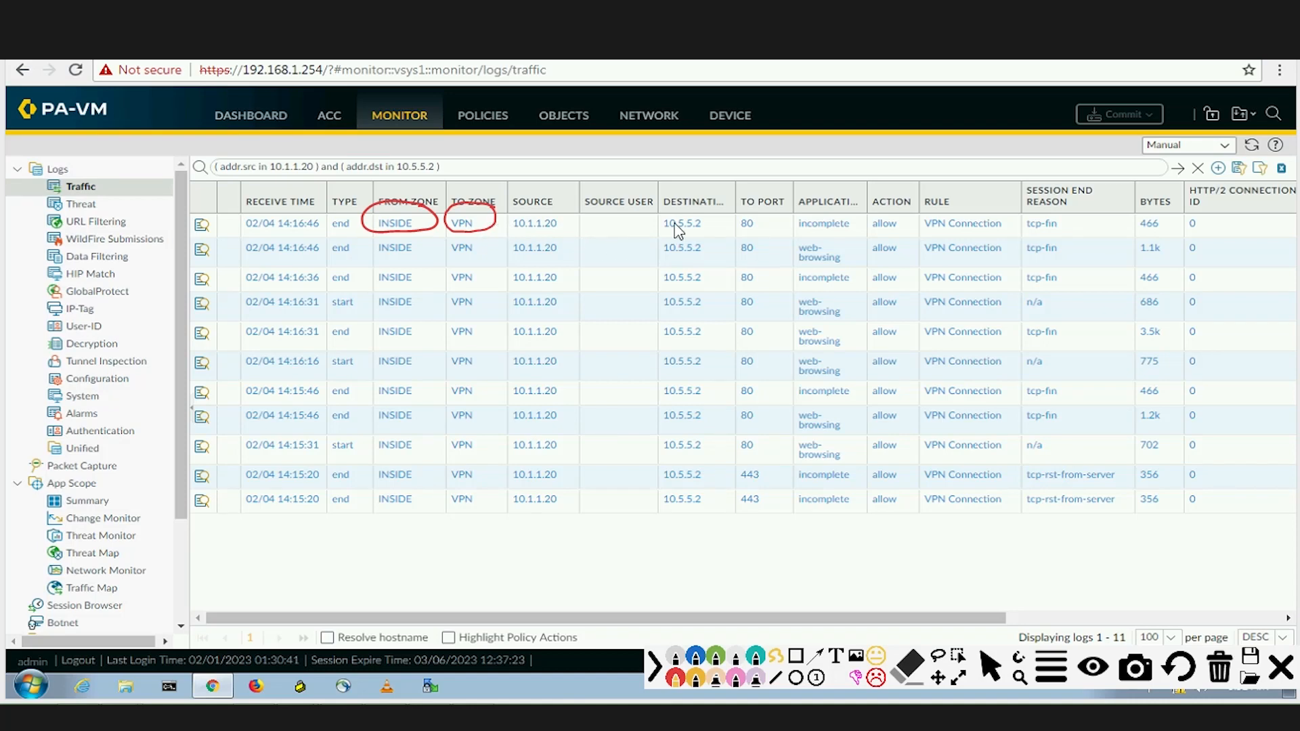
mouse_move(703, 215)
left_mouse_down()
mouse_move(660, 220)
mouse_move(680, 237)
mouse_move(697, 216)
left_mouse_up()
mouse_move(542, 214)
left_mouse_down()
mouse_move(518, 237)
mouse_move(572, 234)
mouse_move(552, 216)
left_mouse_up()
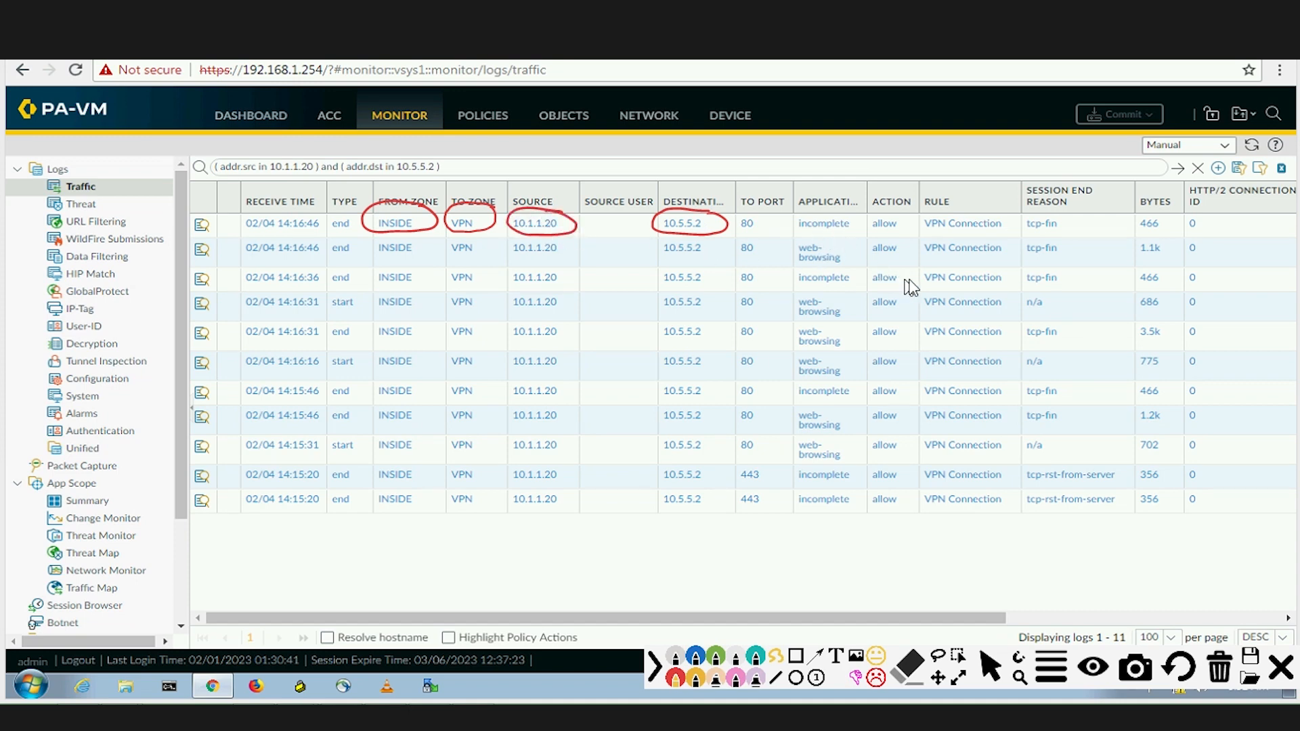
mouse_move(903, 218)
left_mouse_down()
mouse_move(907, 244)
mouse_move(899, 214)
left_mouse_up()
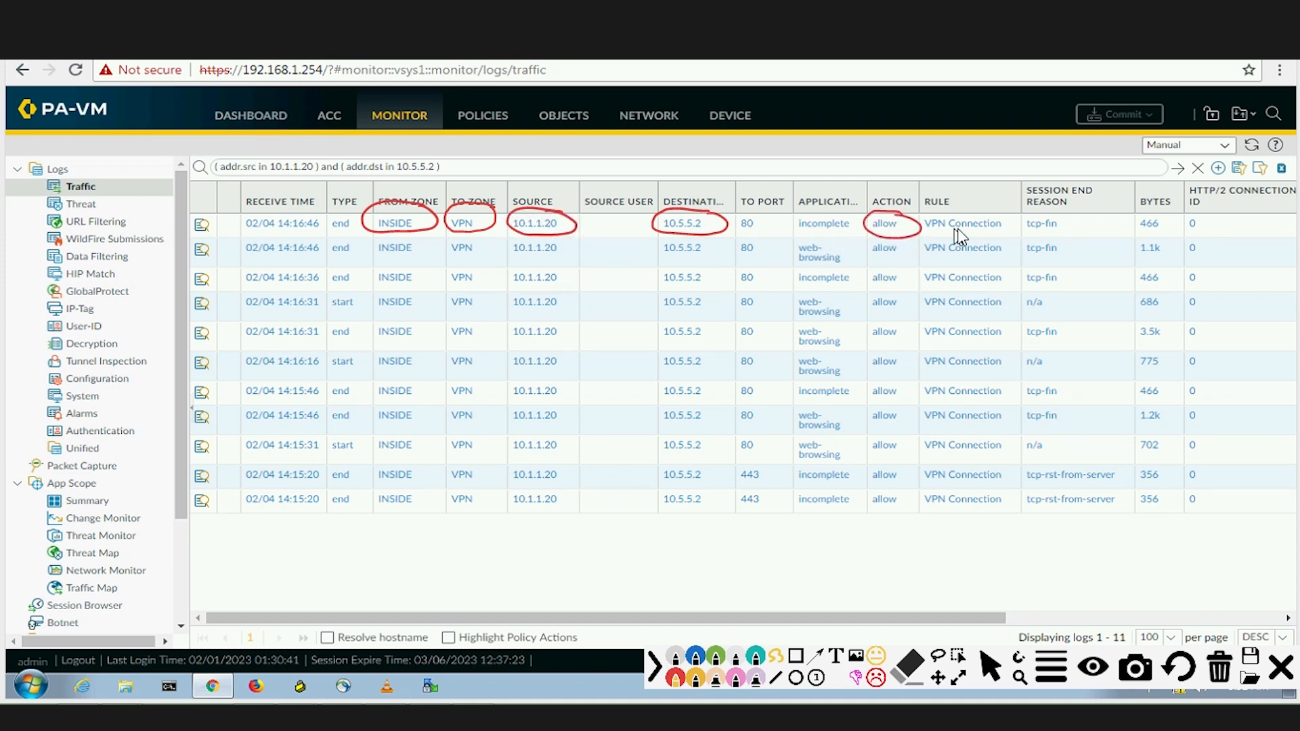
mouse_move(990, 214)
left_mouse_down()
mouse_move(935, 212)
mouse_move(955, 245)
mouse_move(1012, 233)
mouse_move(989, 207)
left_mouse_up()
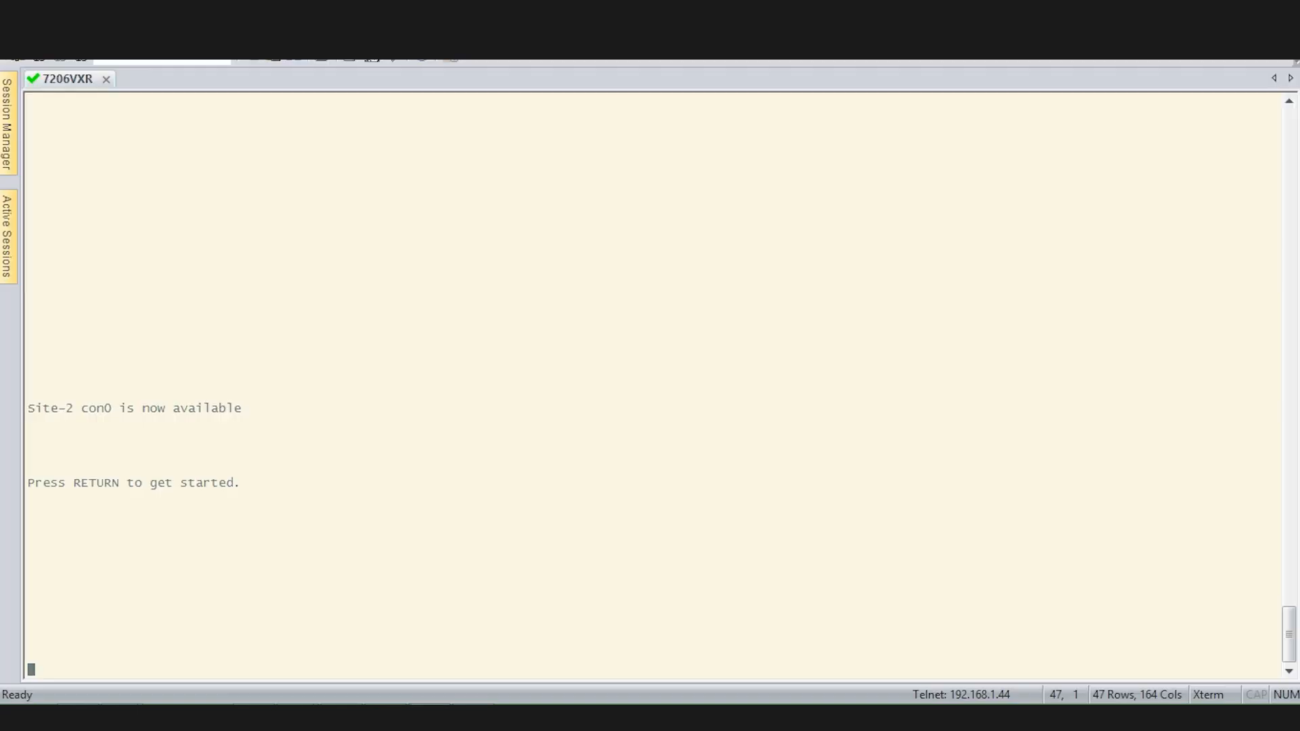
Enter privileged mode on Site-2 and ping 10.1.1.250 twice.
key("Return")
key("Return")
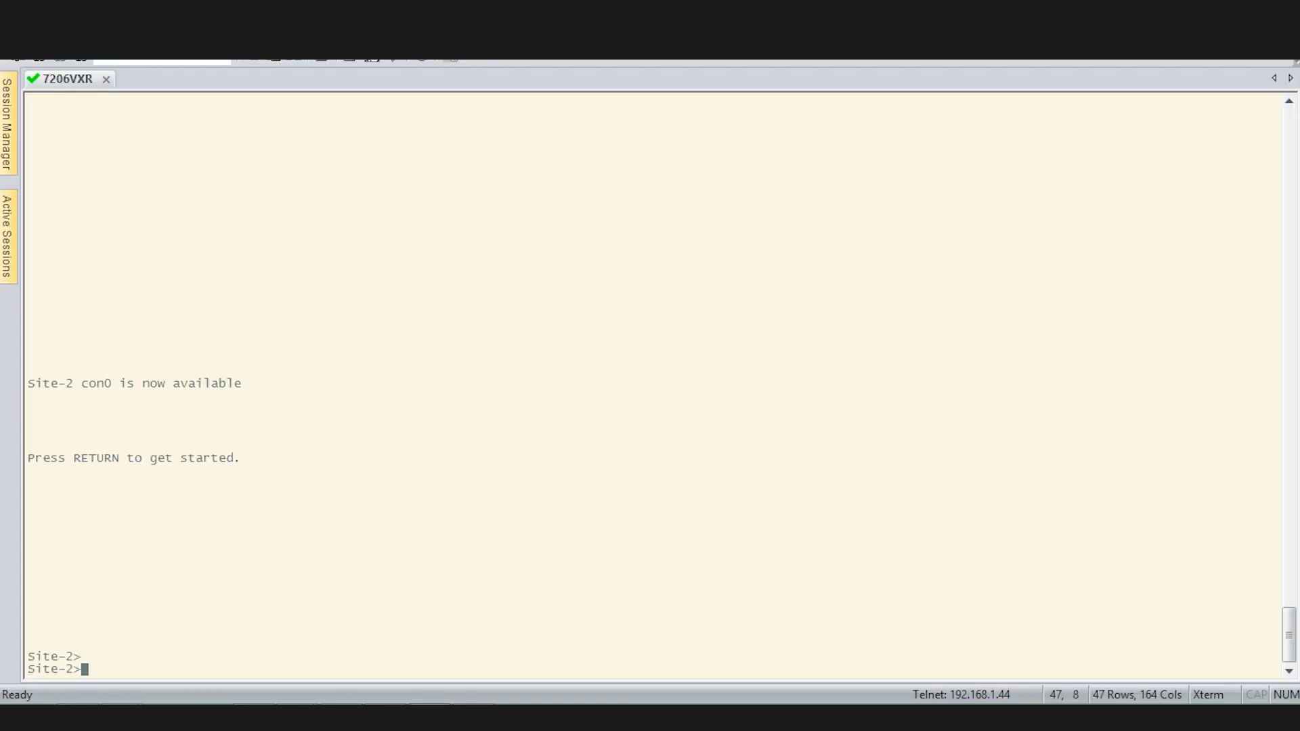
type("en")
key("Return")
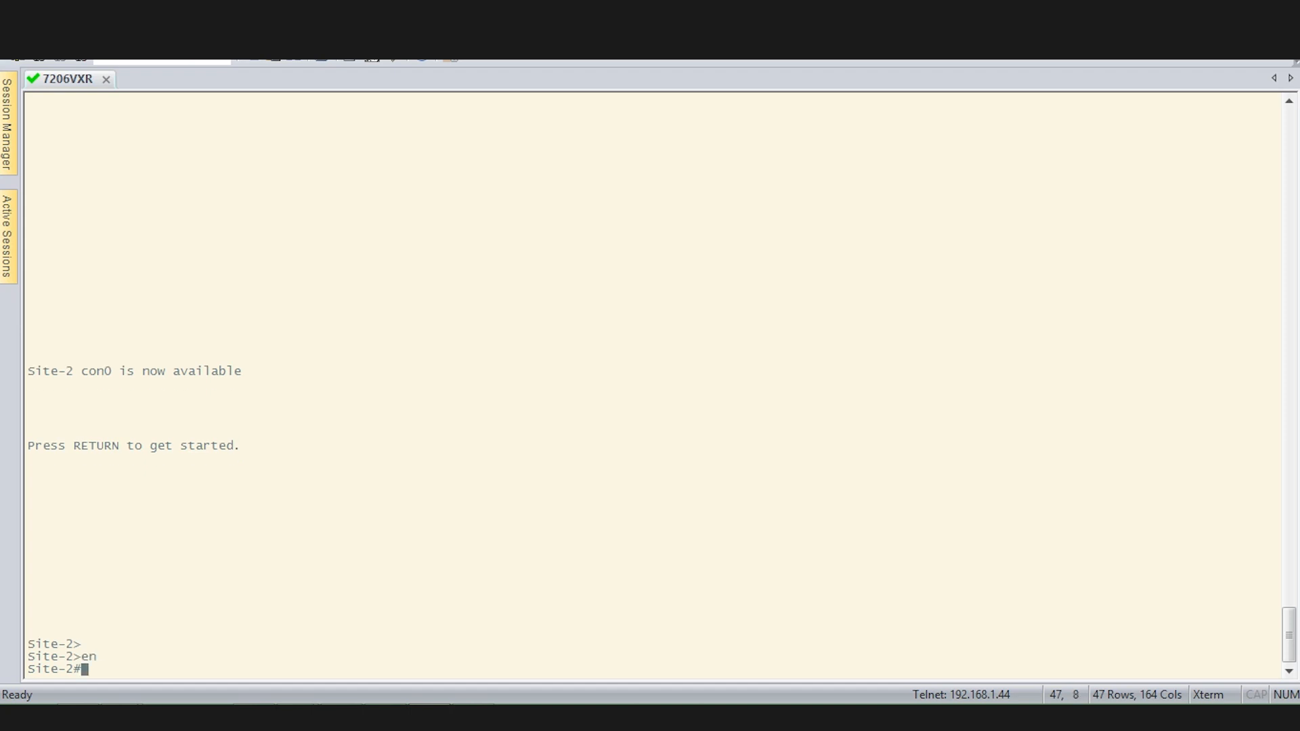
type("ping 10.1.1.250")
key("Return")
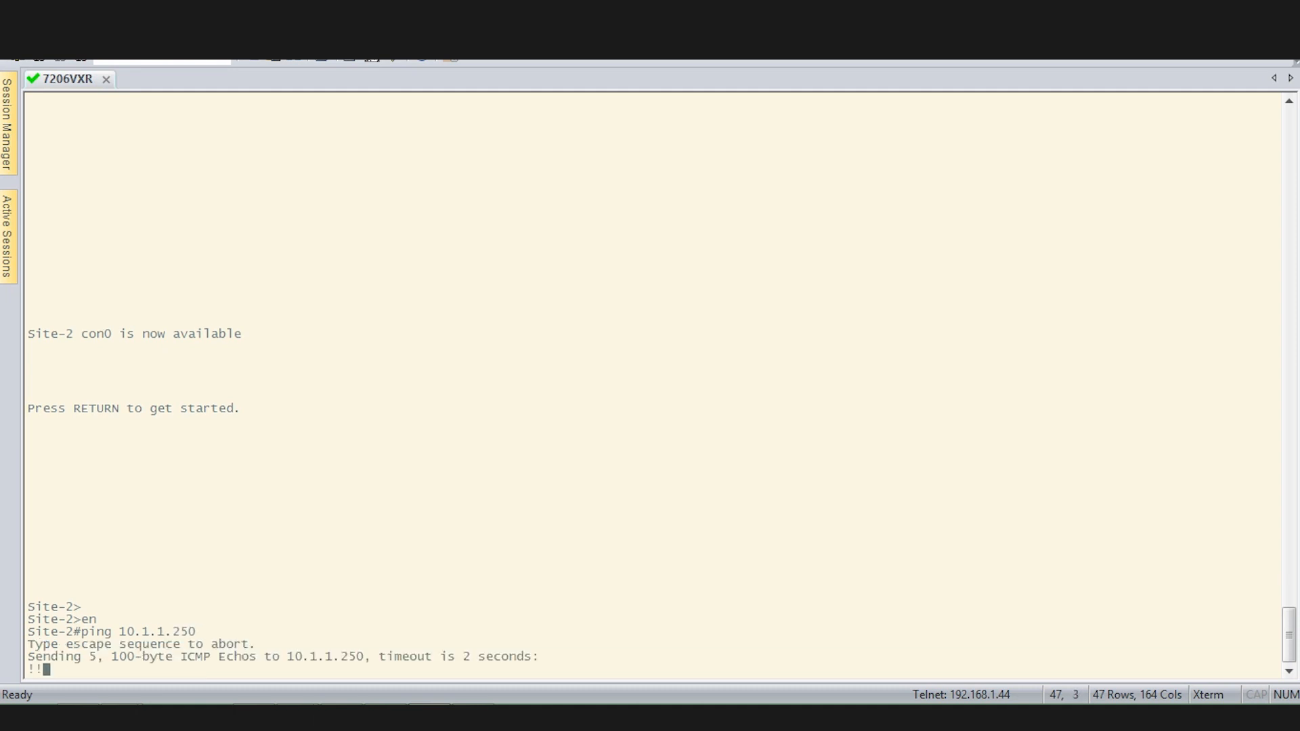
key("Up")
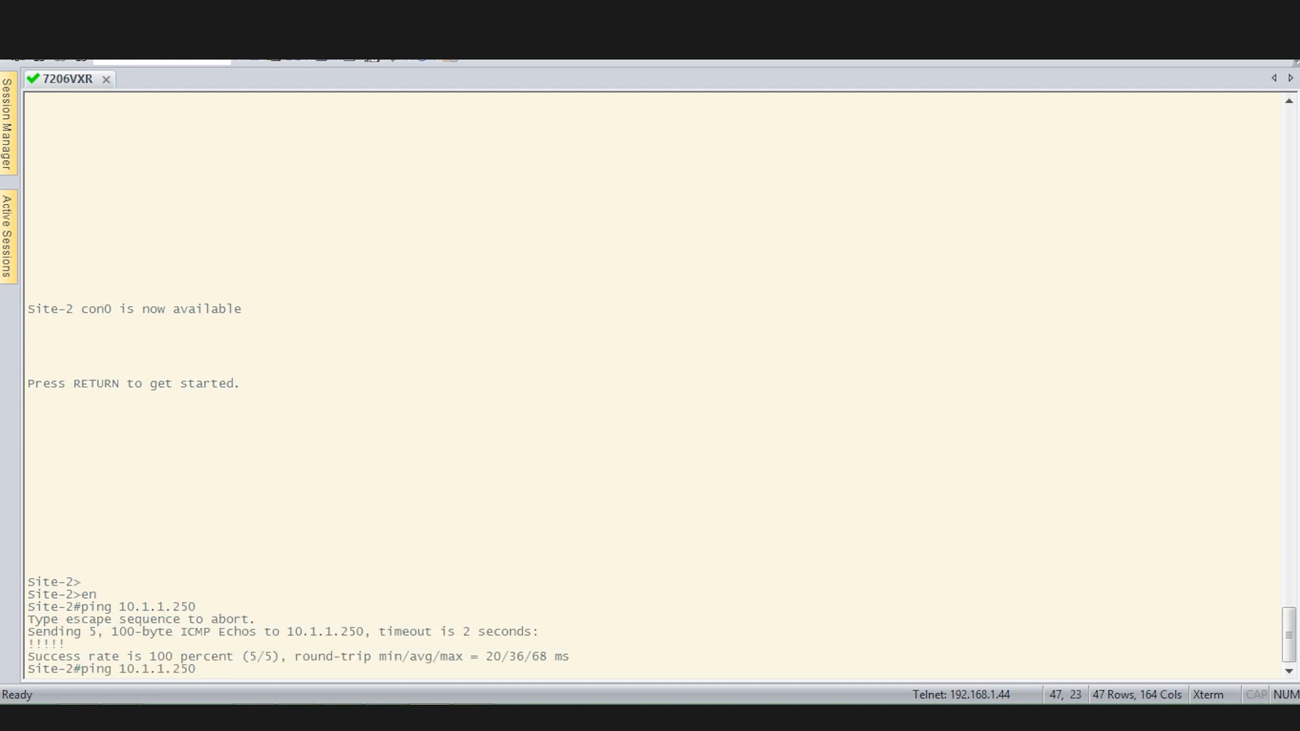
key("Return")
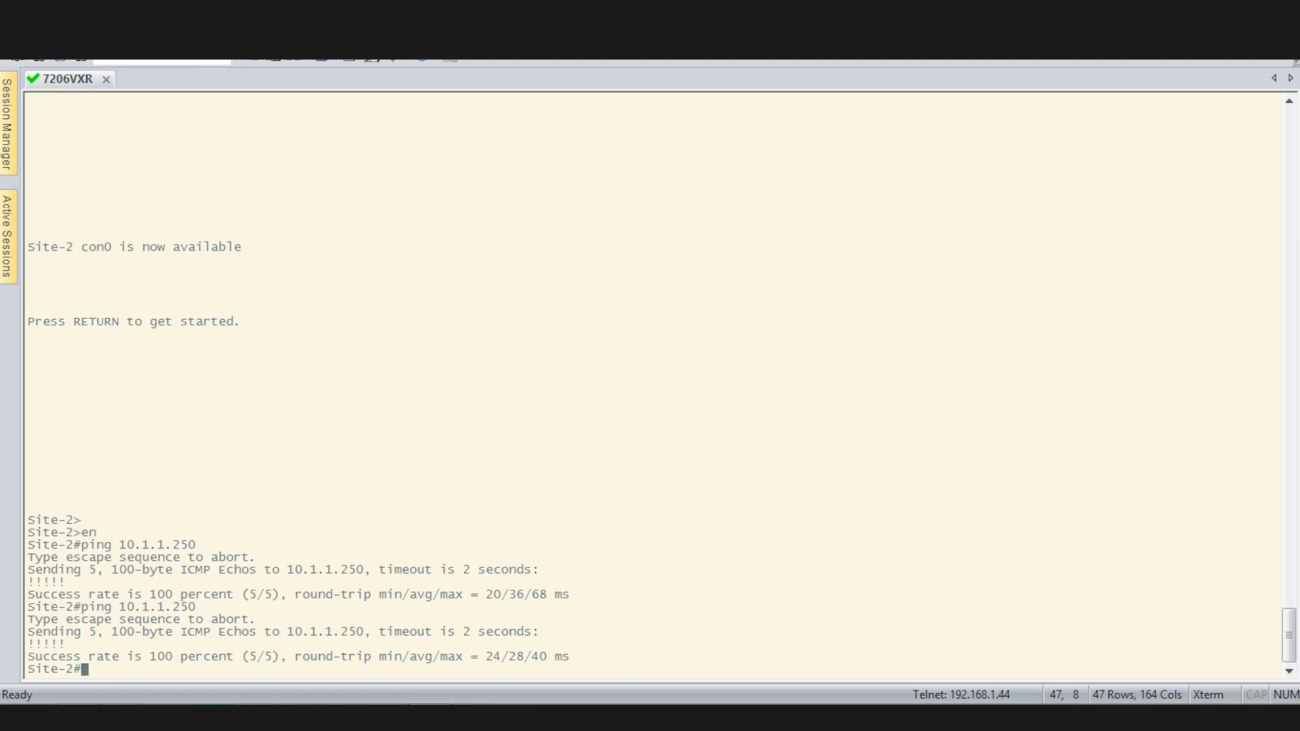
Ping 192.168.1.250 twice from Site-2, then start the traceroute command.
type("ping 192.168.1.250")
key("Return")
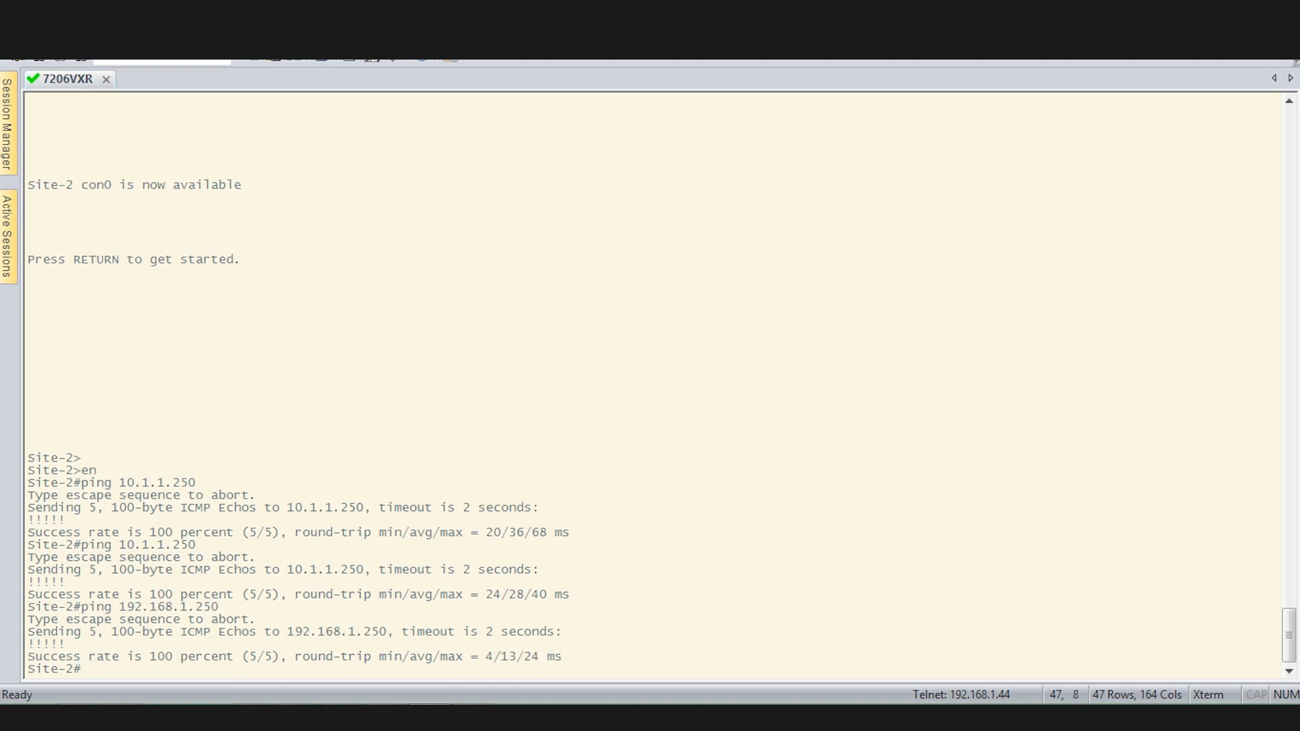
key("Up")
key("Return")
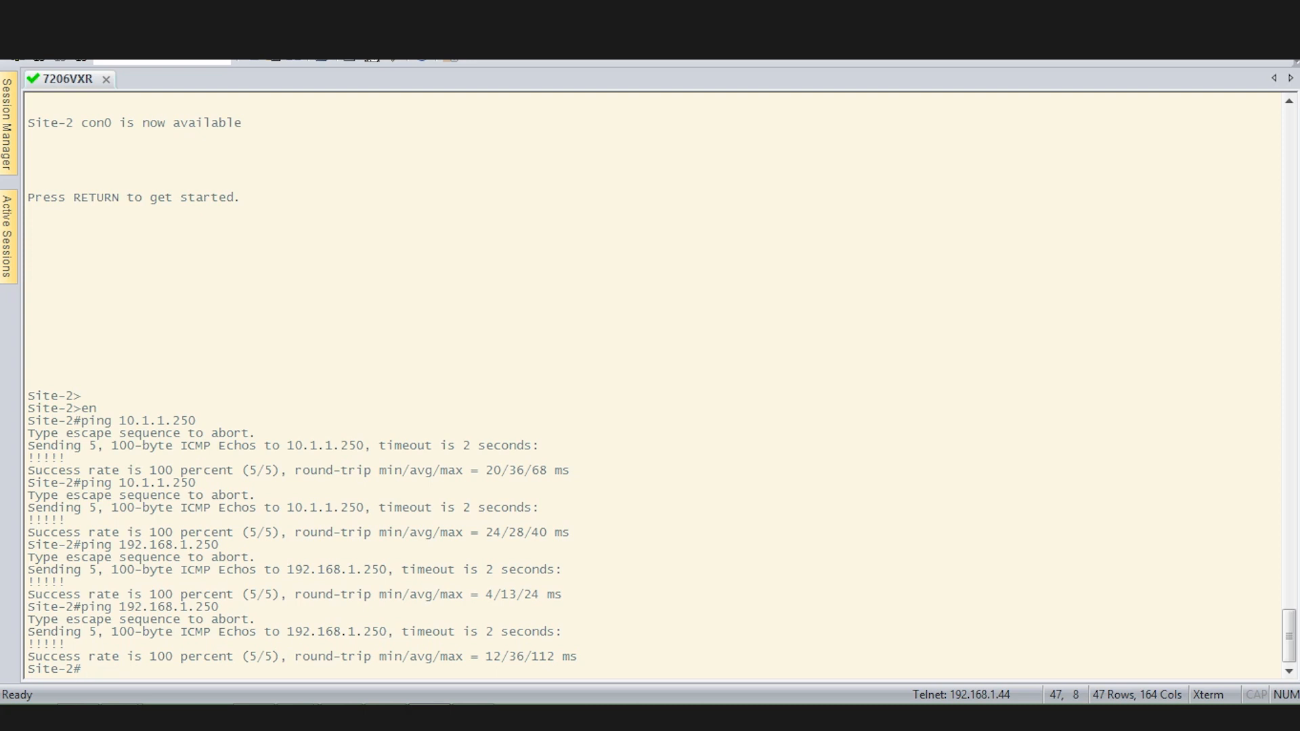
type("tracer")
key("Tab")
Traceroute to 10.1.1.20 and highlight the first hop 10.4.4.250 with the screen pen.
type("10")
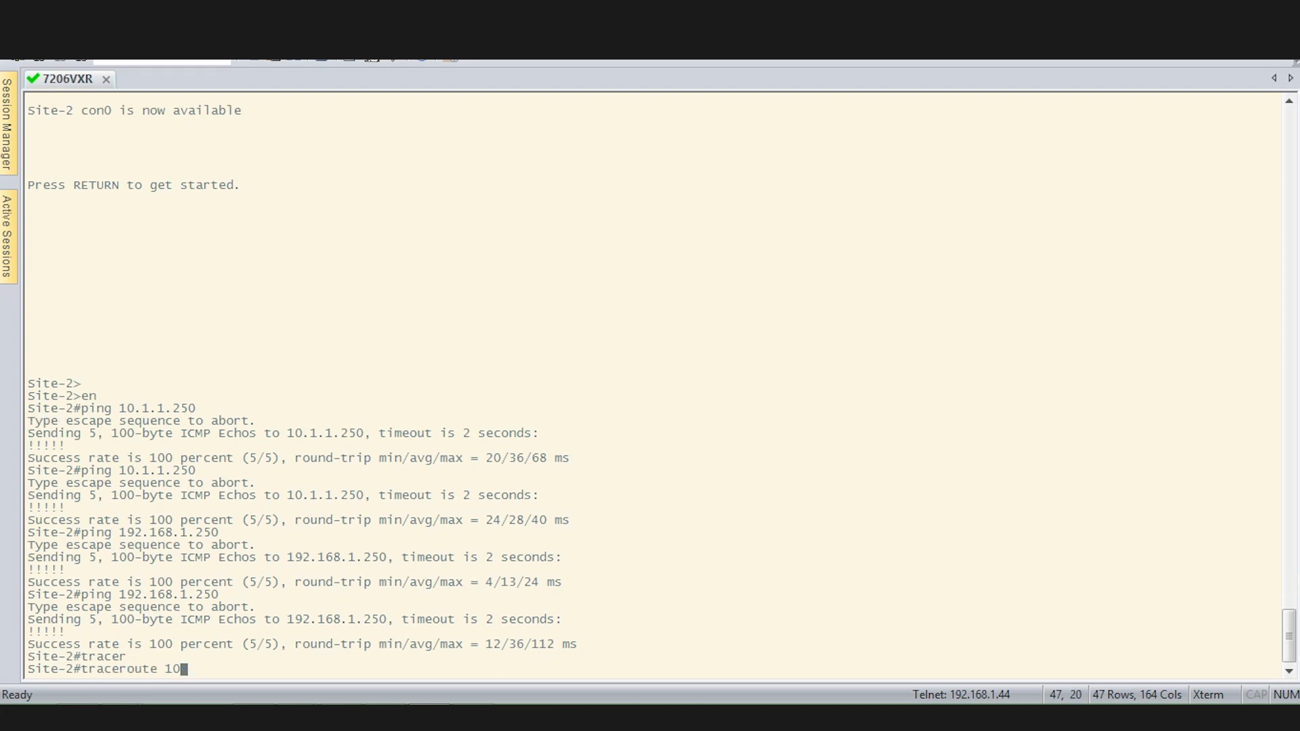
type(".1.1.20")
key("Return")
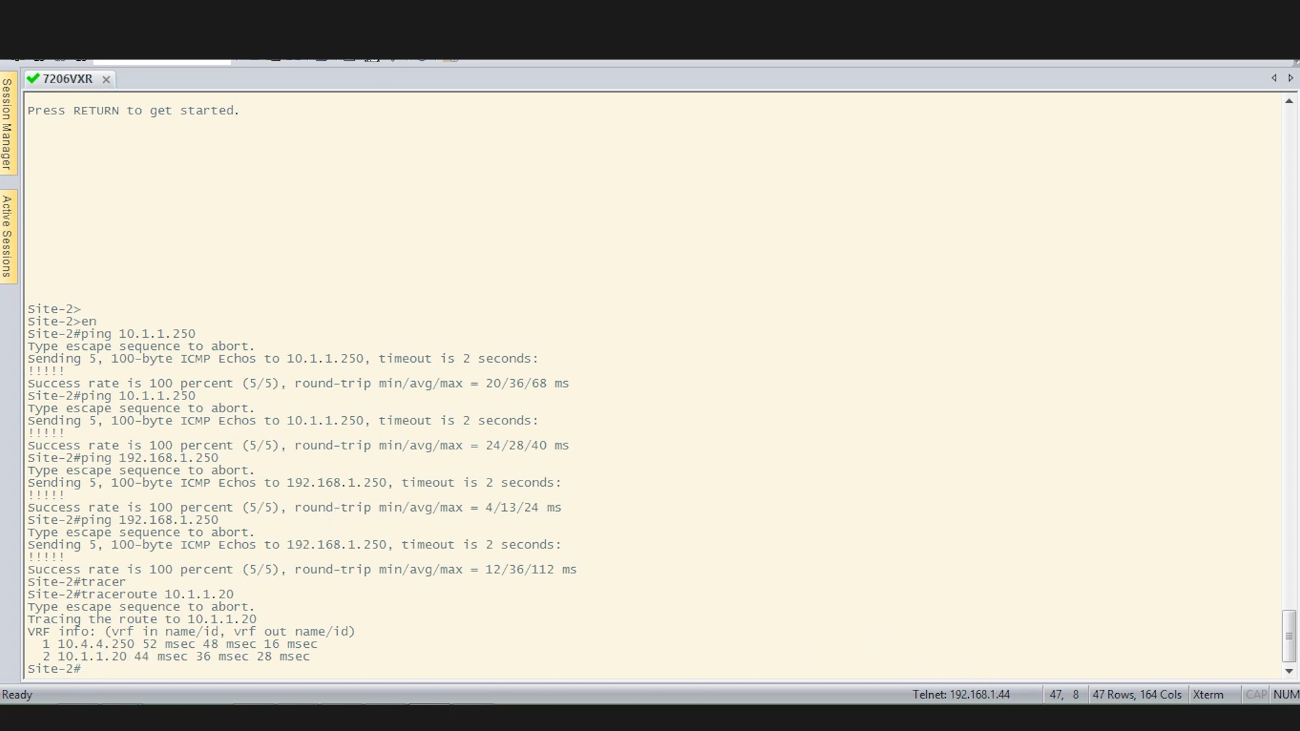
left_click(1008, 715)
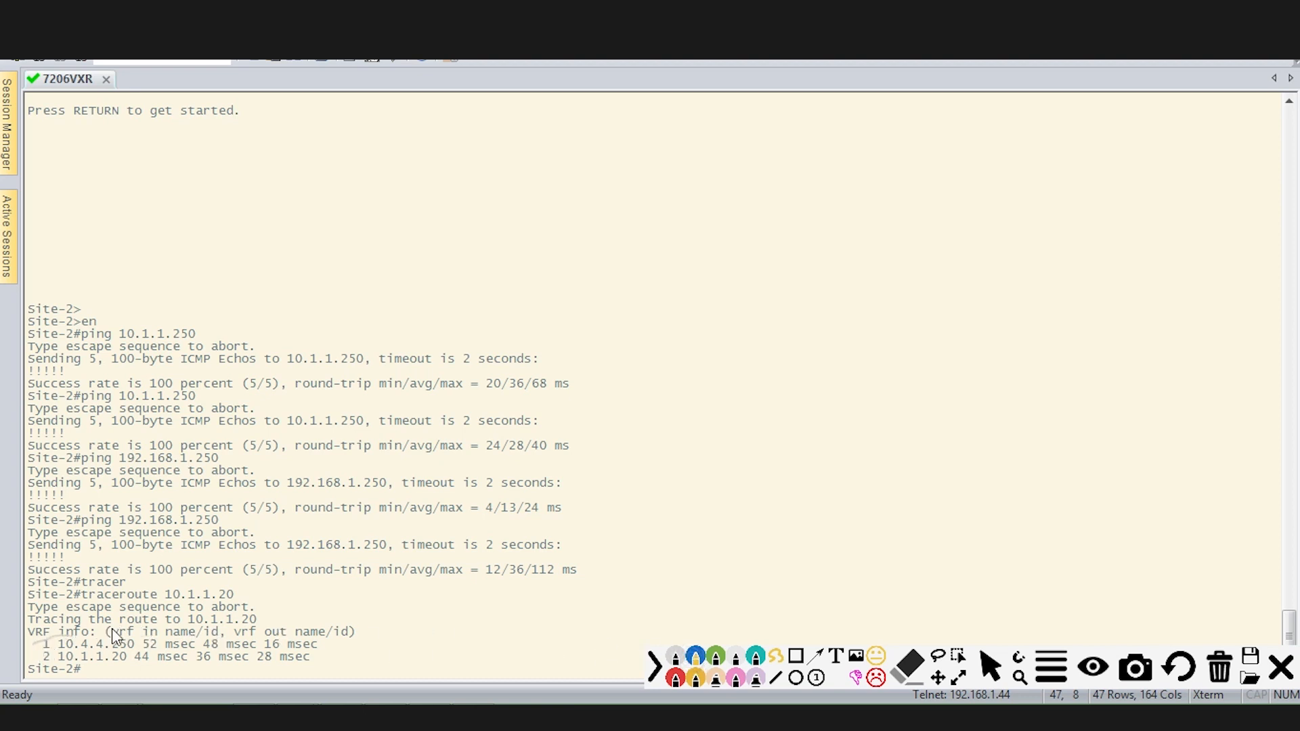
mouse_move(48, 629)
left_mouse_down()
mouse_move(79, 650)
mouse_move(414, 608)
mouse_move(579, 609)
left_mouse_up()
left_click(407, 600)
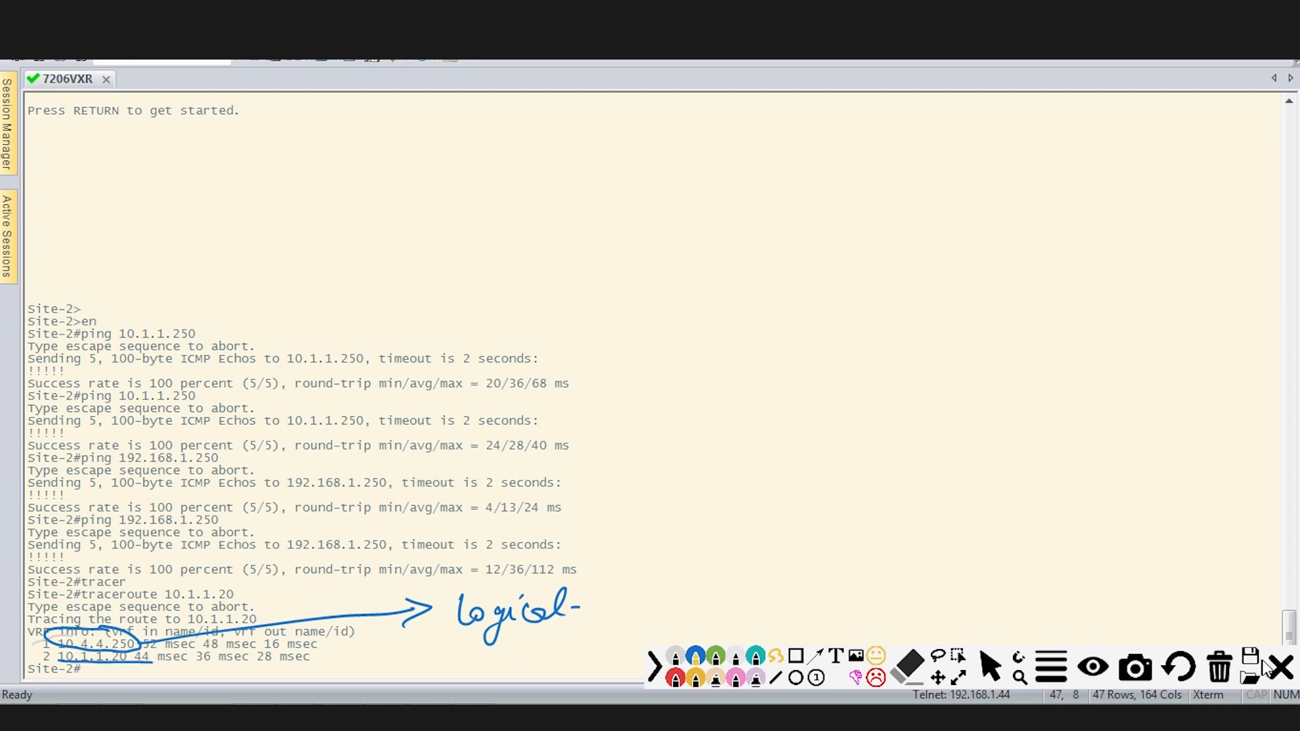
left_click(1288, 682)
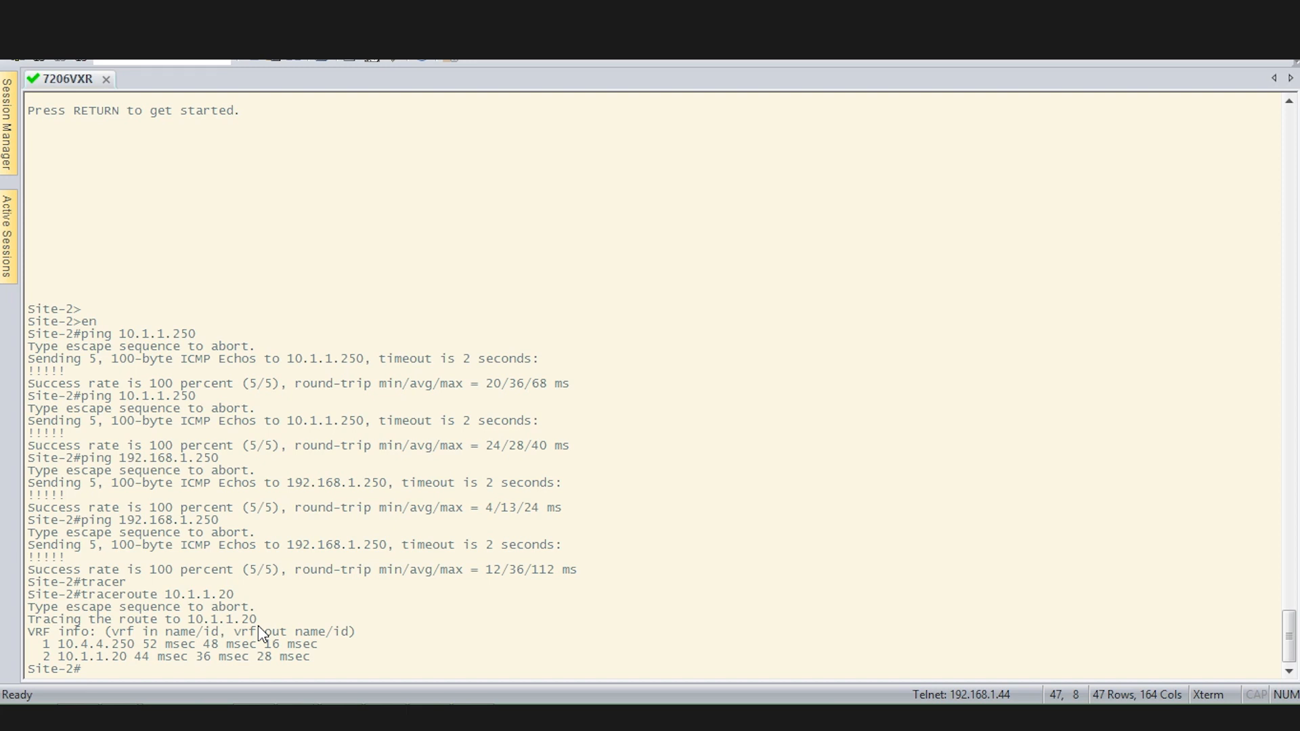
left_click_drag(510, 345, 496, 374)
Run show crypto ipsec sa on Site-2 and page through its output.
left_click(485, 387)
type("sh cry")
key("Tab")
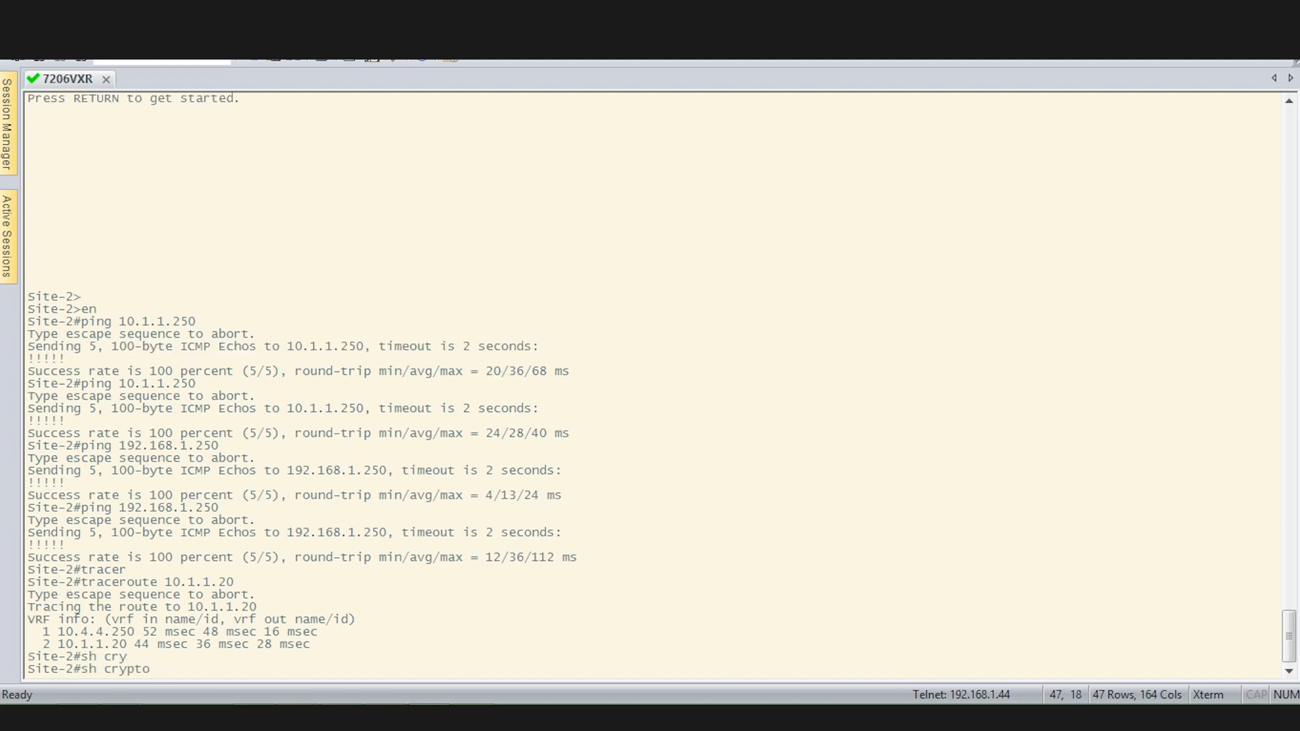
type("ipse c sa")
key("Return")
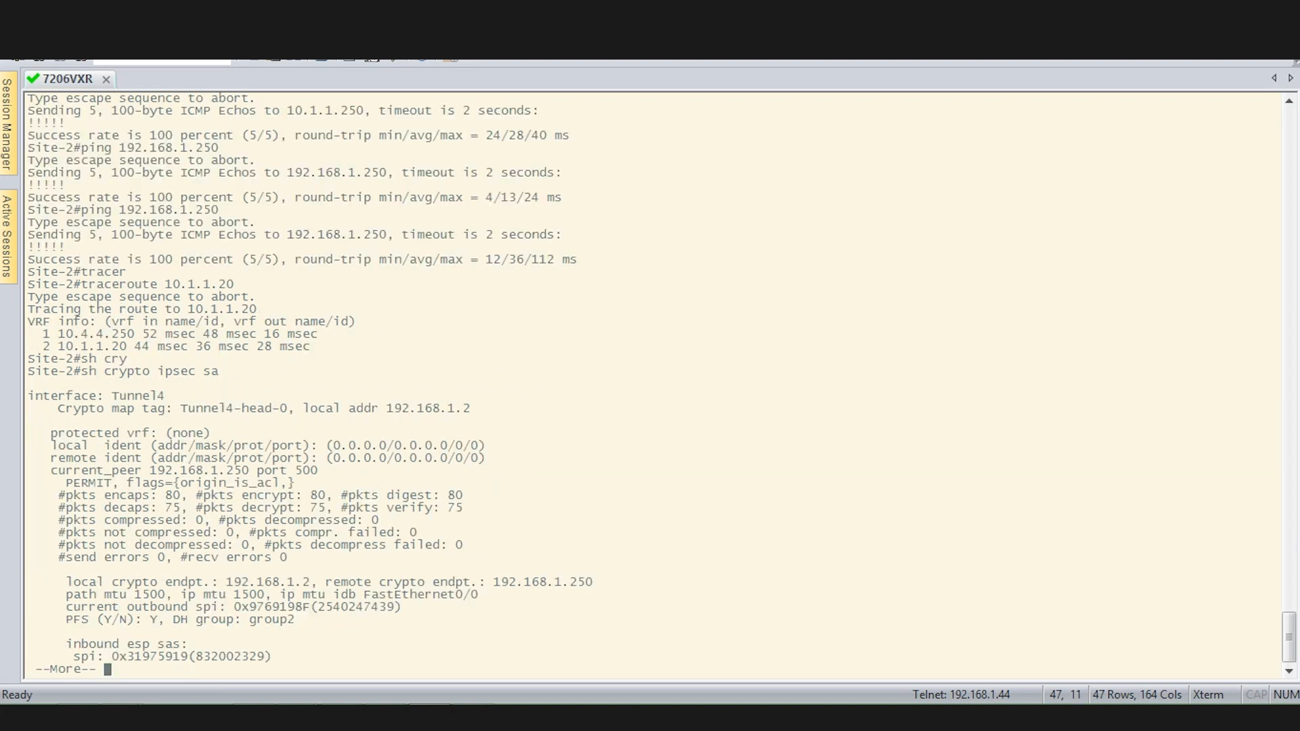
key("Return")
key("Return")
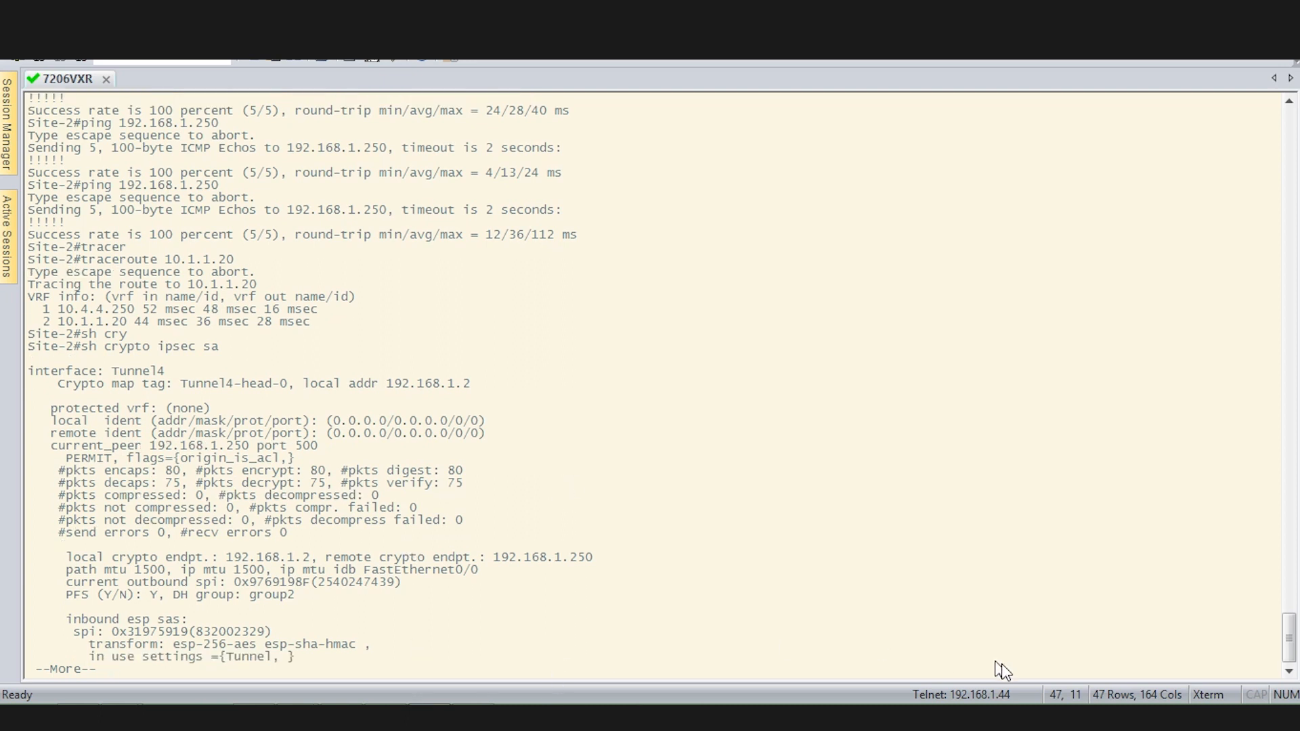
Circle the 80/75 packet counters, Tunnel4-head-0 tag, and endpoints 192.168.1.2 and 192.168.1.250.
key("ctrl+alt+g")
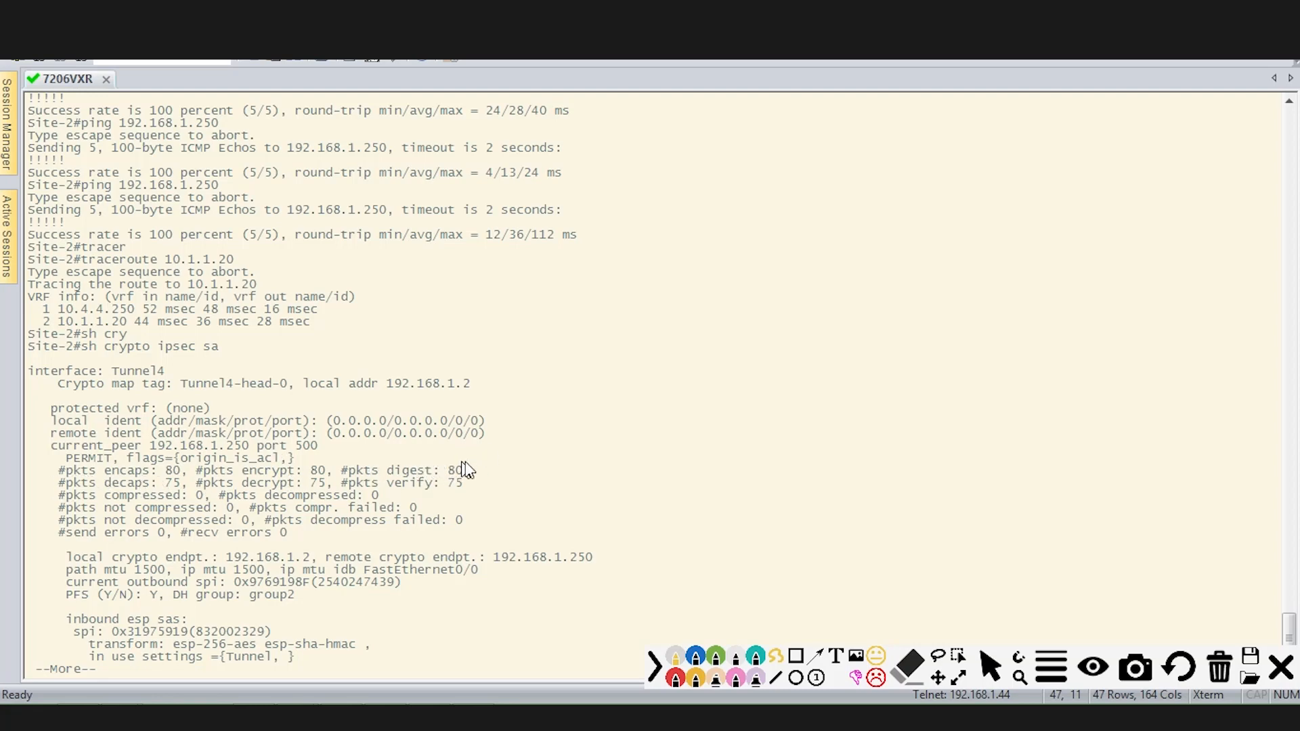
left_click_drag(441, 469, 477, 461)
left_click_drag(447, 488, 434, 482)
left_click_drag(230, 538, 270, 547)
left_click_drag(498, 572, 502, 528)
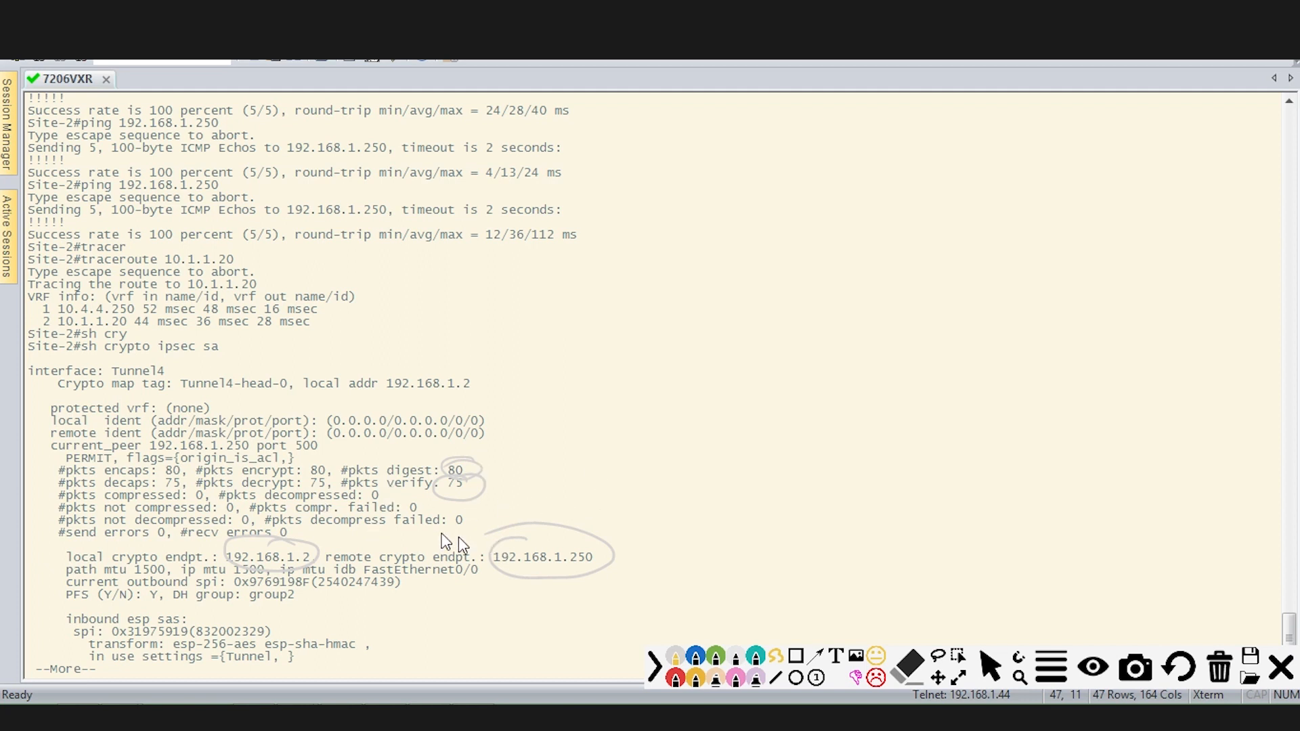
left_click_drag(208, 399, 277, 393)
left_click_drag(485, 409, 429, 424)
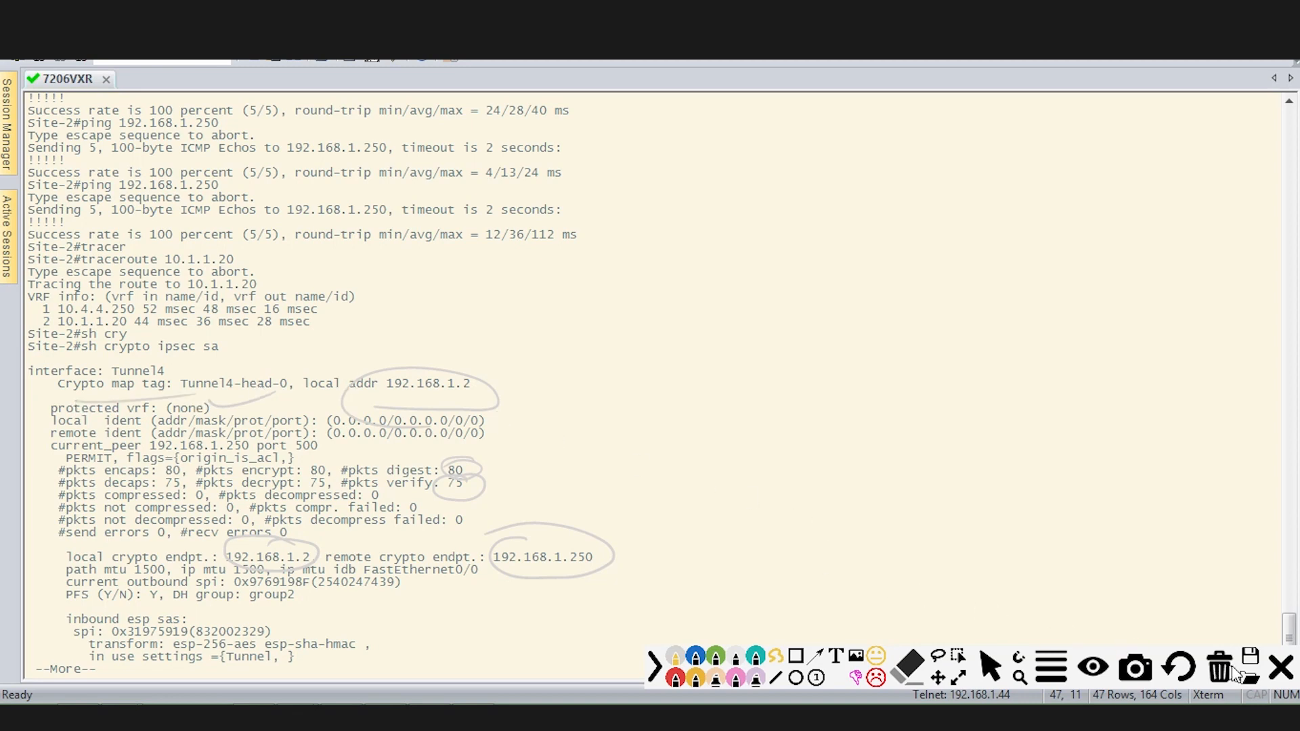
left_click(1280, 666)
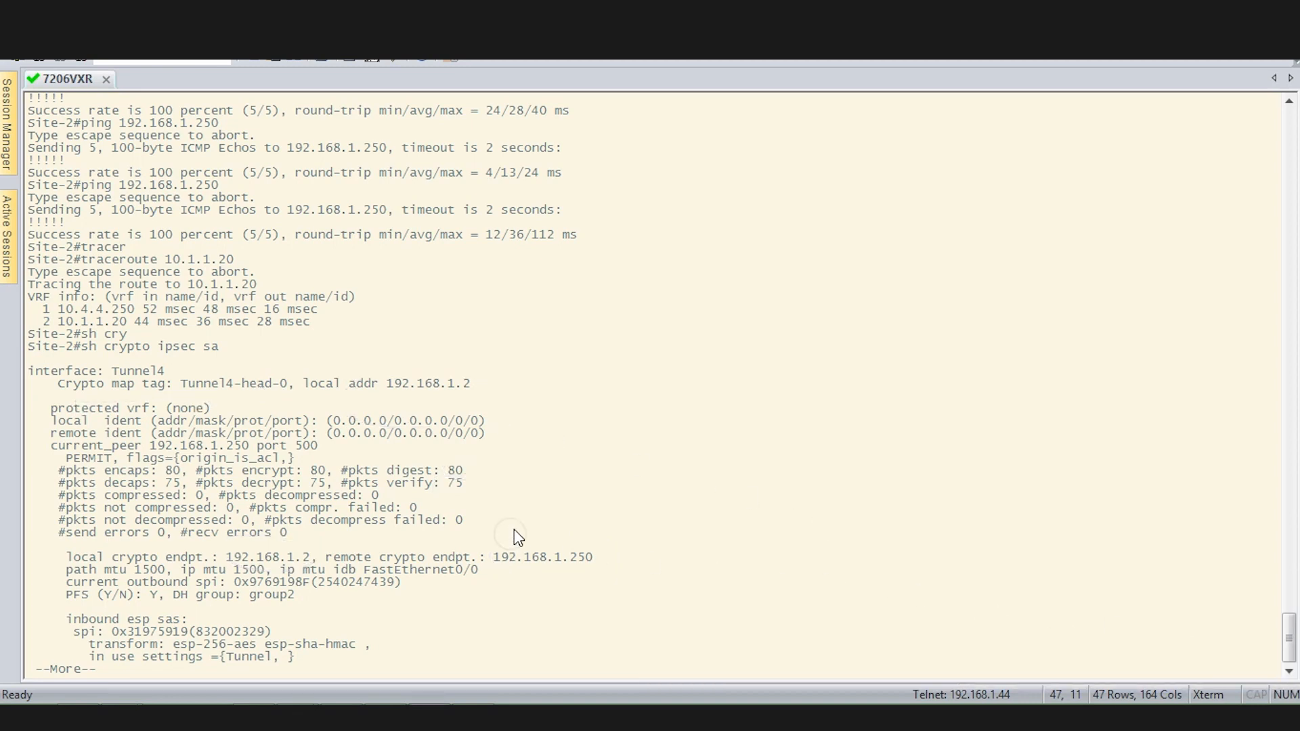
Exit the pager and run 'show crypto isakmp sa detail' on Site-2 to see the ACTIVE 192.168.1.2–192.168.1.250 SA.
type("q")
type("sh ")
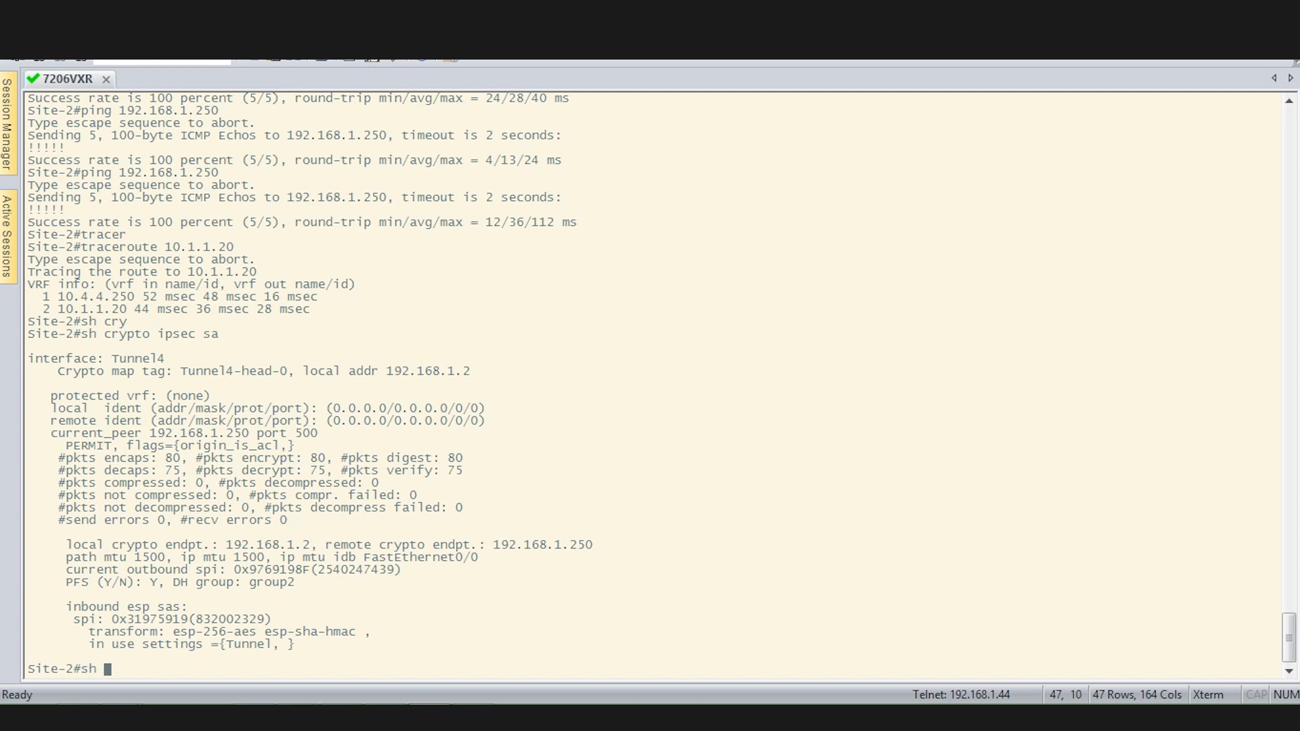
type("cry")
key("Tab")
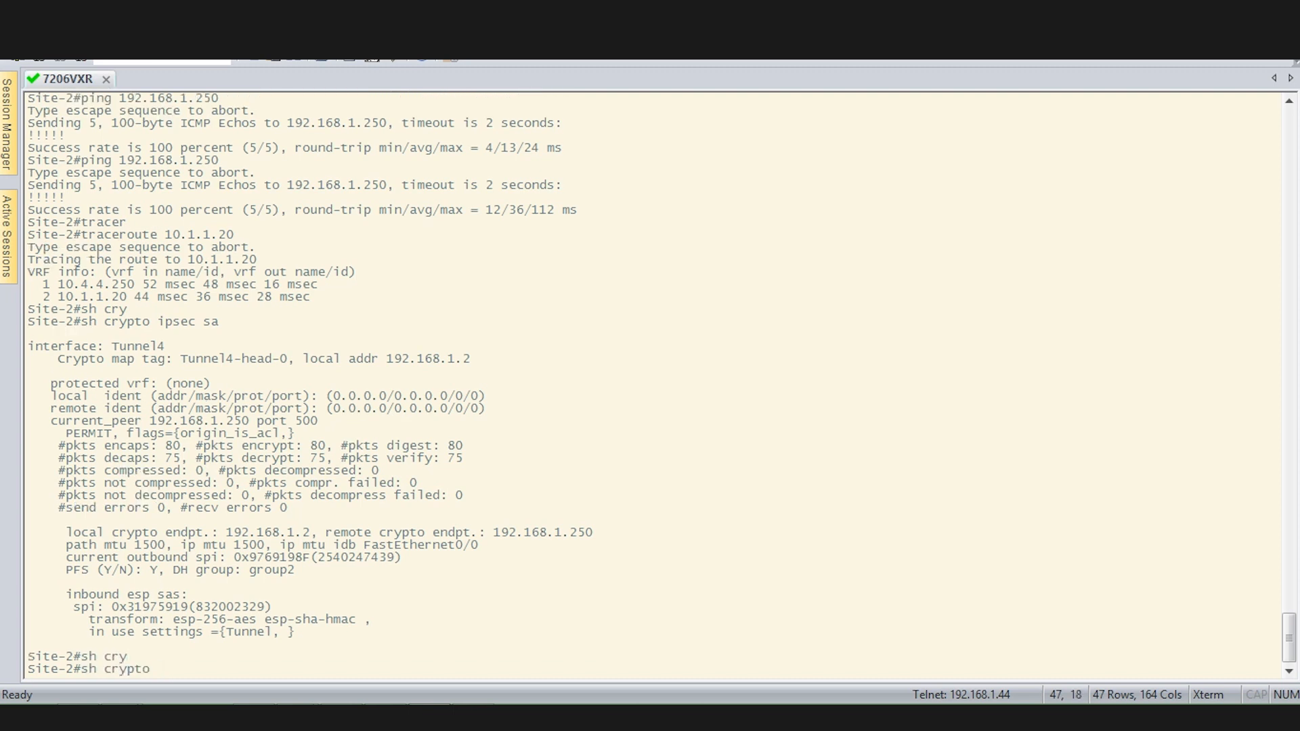
type("isa")
key("Tab")
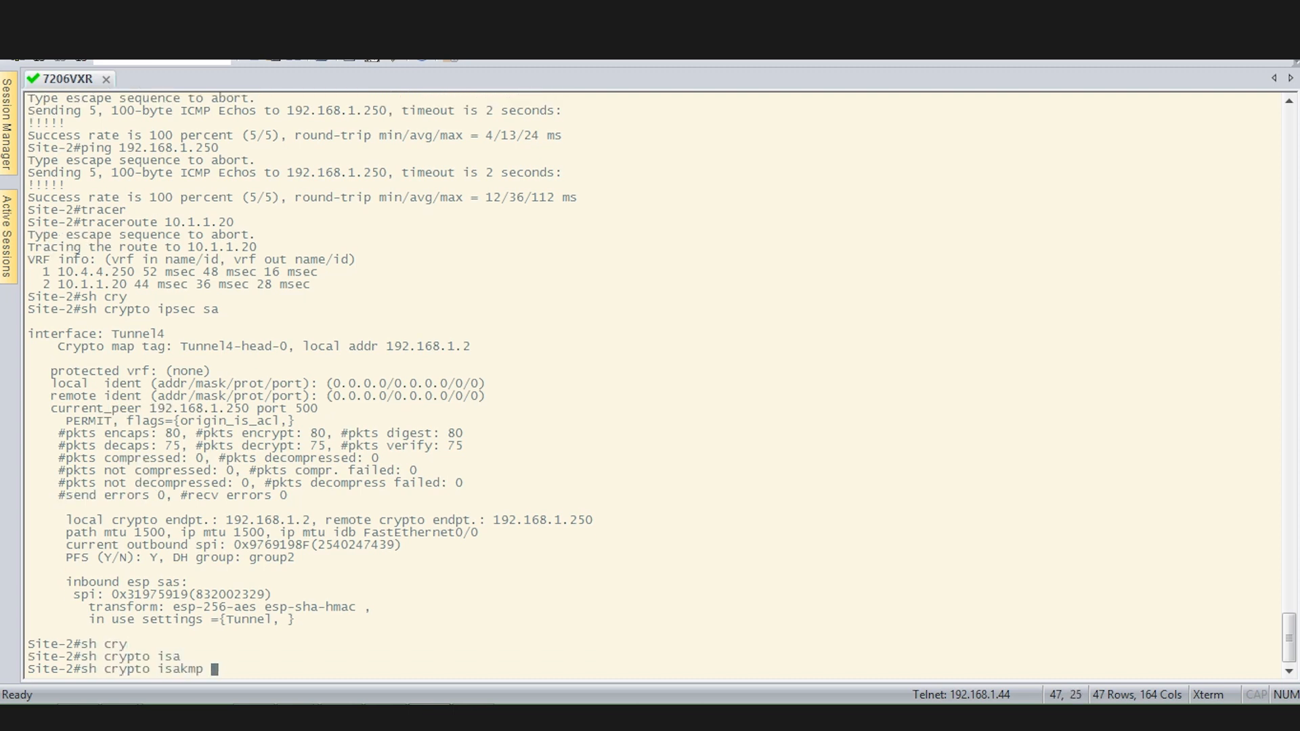
type("sa det")
key("Tab")
type("'")
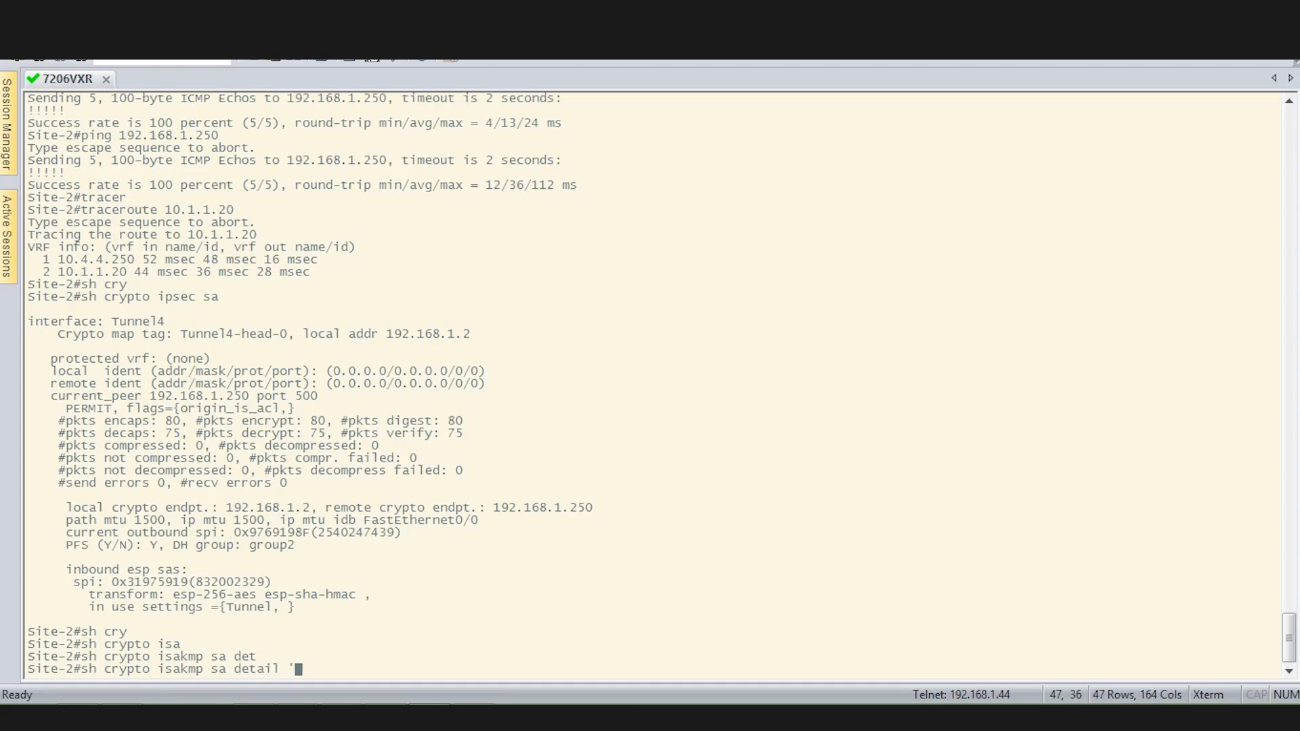
key("BackSpace")
key("Return")
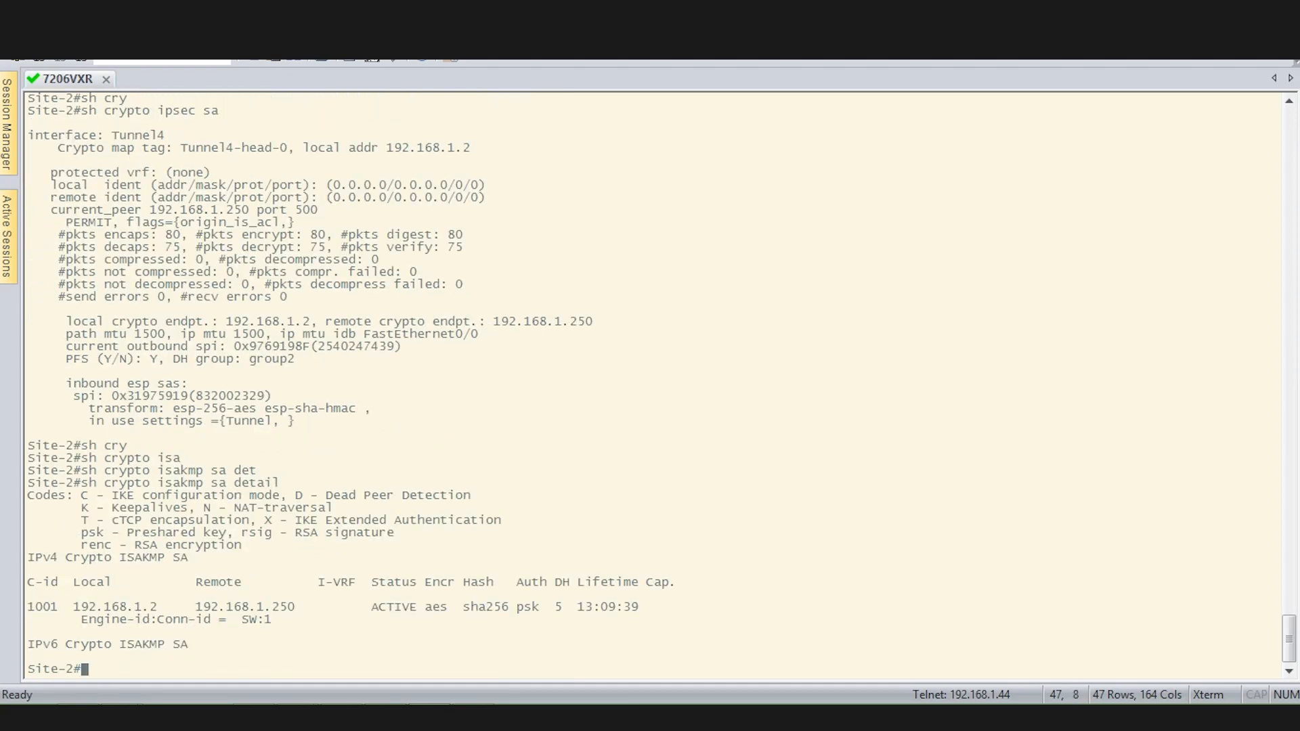